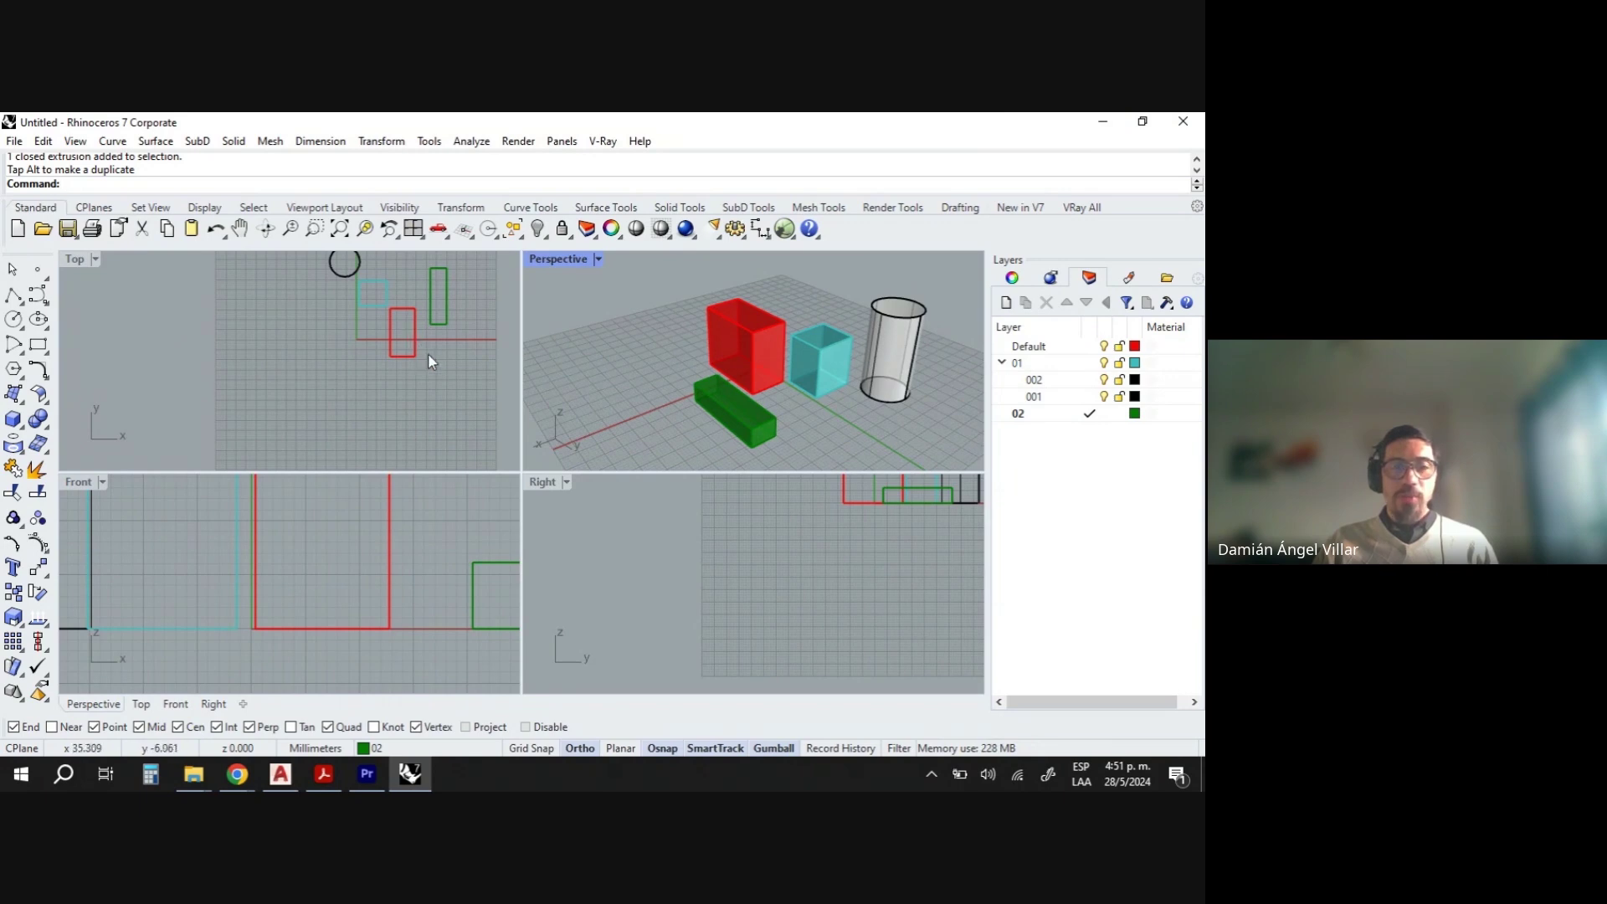
Examine the boxes and the cylinder in the Top, Perspective, Right and Front views.
{"action": "scroll", "coordinate": [428, 353], "scroll_direction": "down", "scroll_amount": 2}
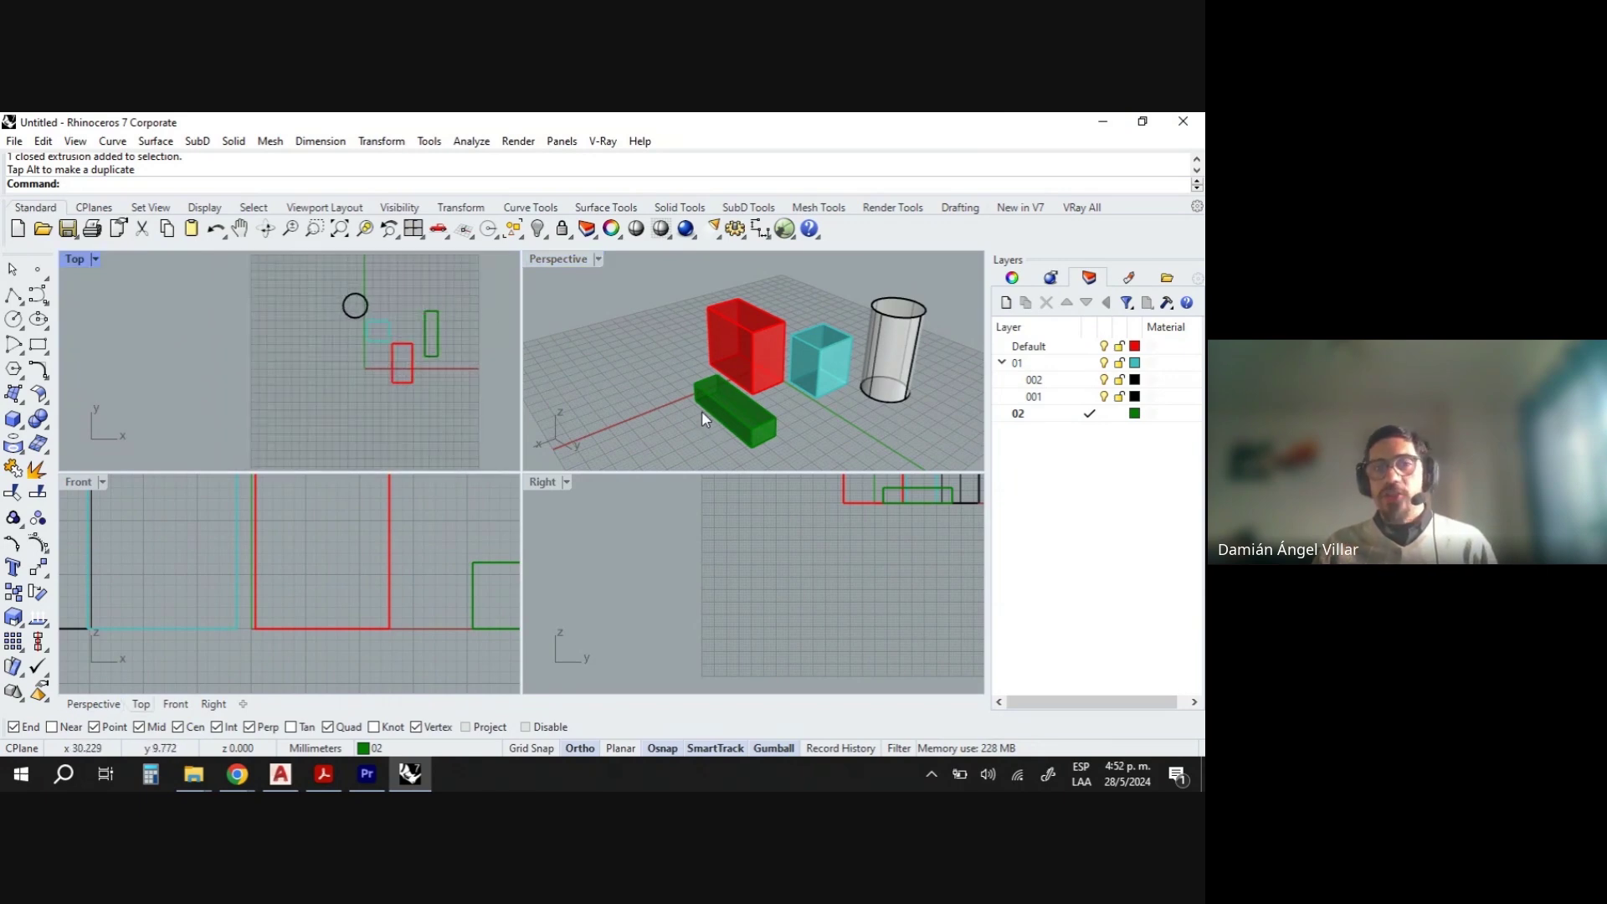
{"action": "scroll", "coordinate": [778, 519], "scroll_direction": "down", "scroll_amount": 3}
{"action": "scroll", "coordinate": [860, 468], "scroll_direction": "up", "scroll_amount": 3}
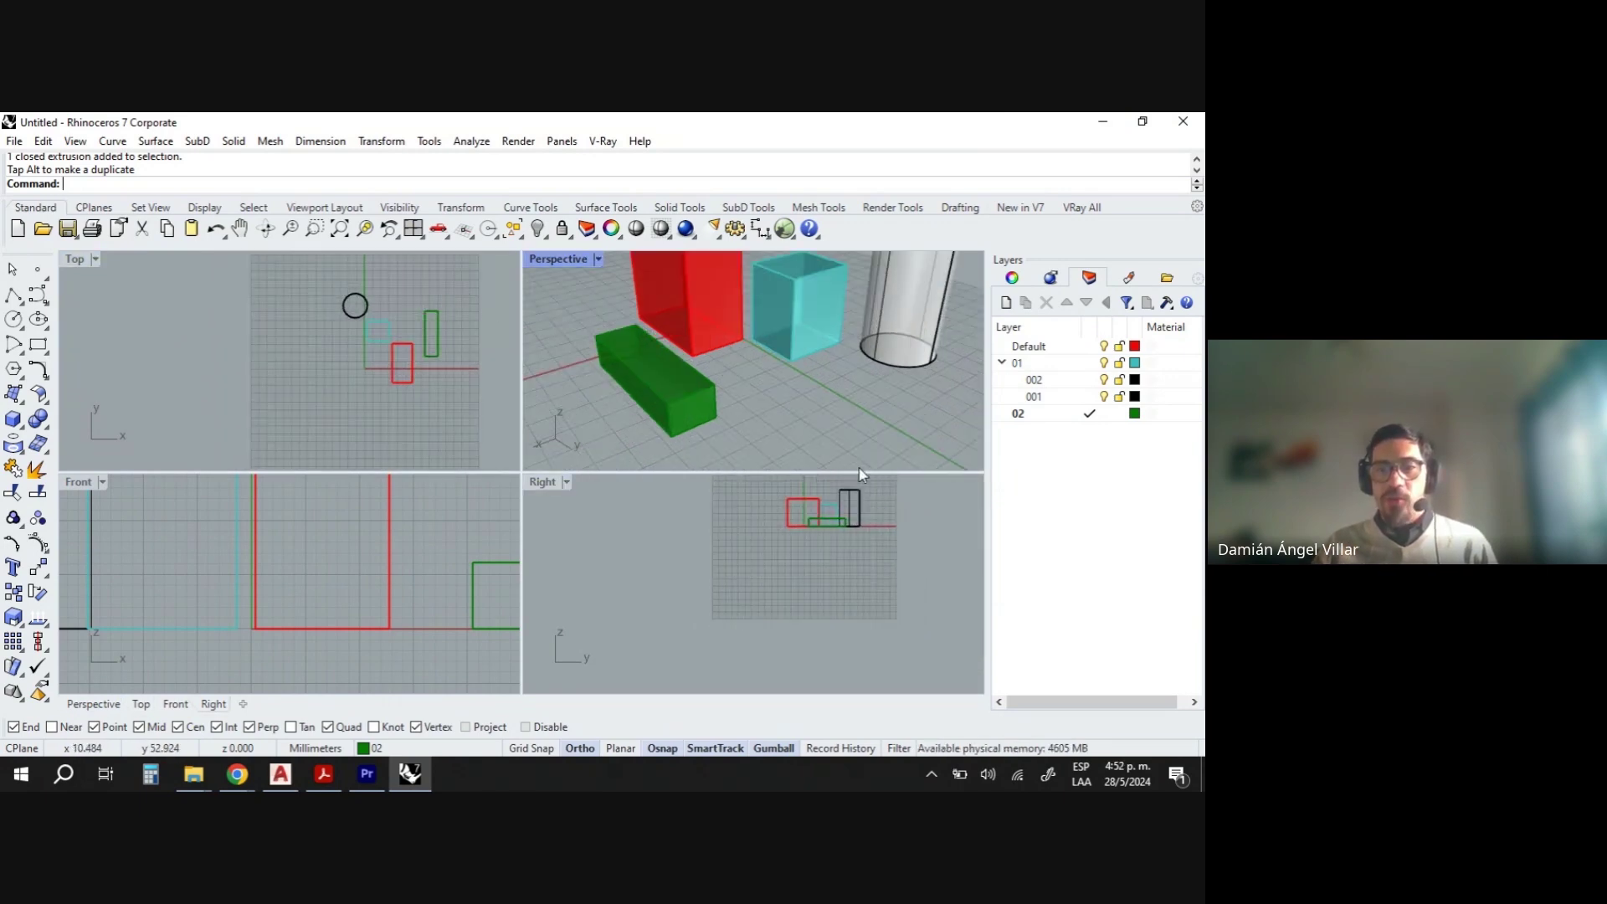
{"action": "scroll", "coordinate": [838, 546], "scroll_direction": "down", "scroll_amount": 2}
{"action": "scroll", "coordinate": [847, 469], "scroll_direction": "up", "scroll_amount": 2}
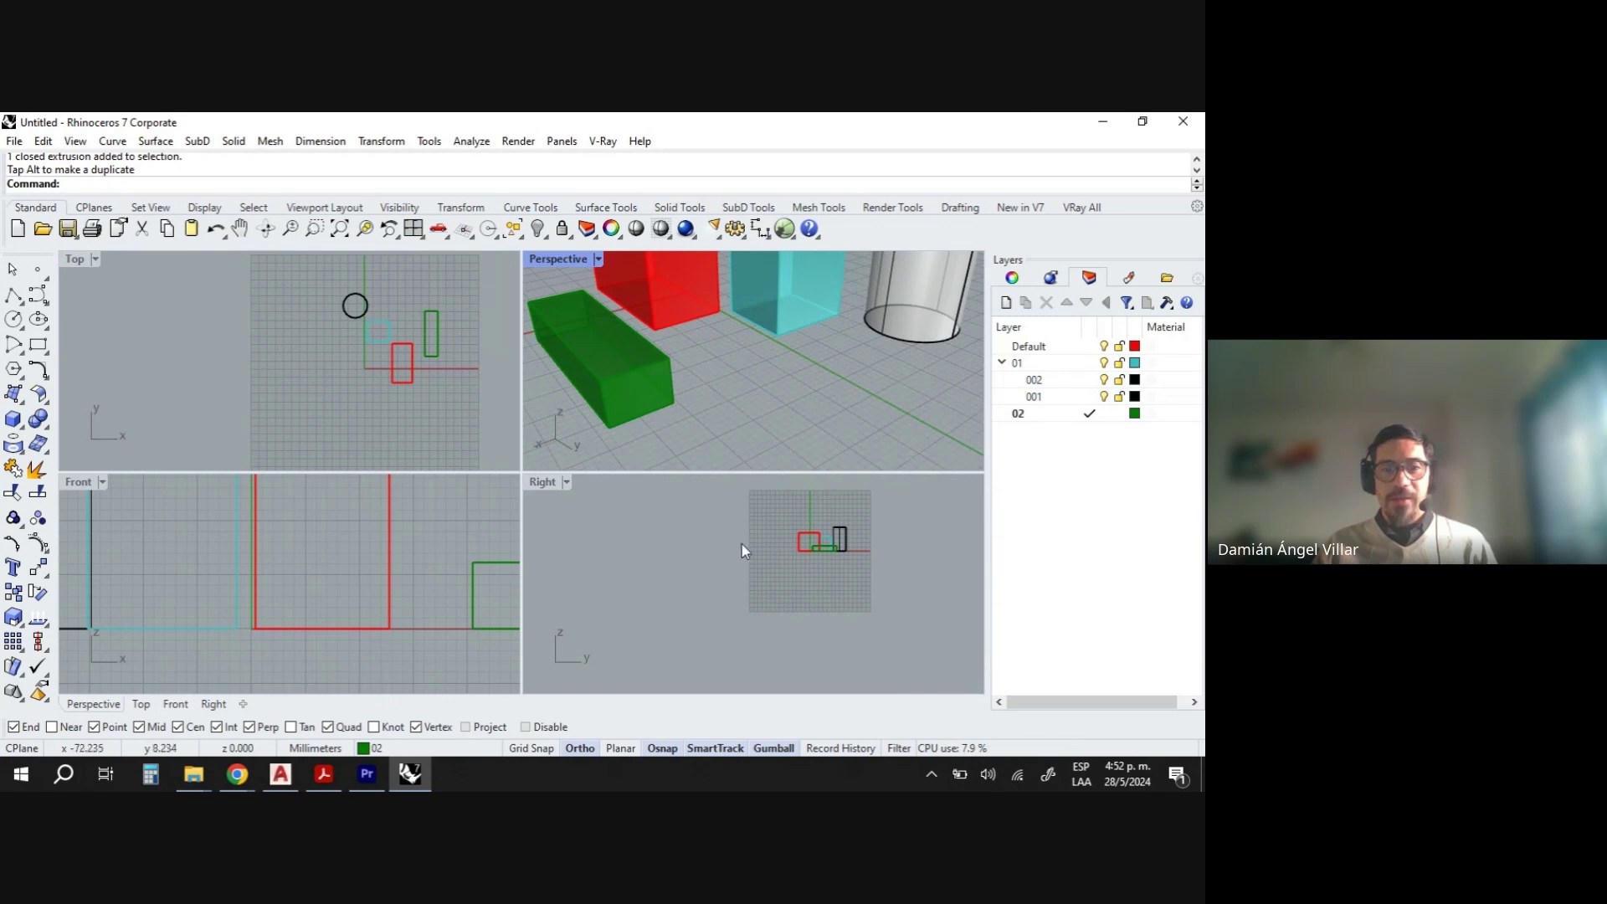
{"action": "scroll", "coordinate": [765, 393], "scroll_direction": "down", "scroll_amount": 5}
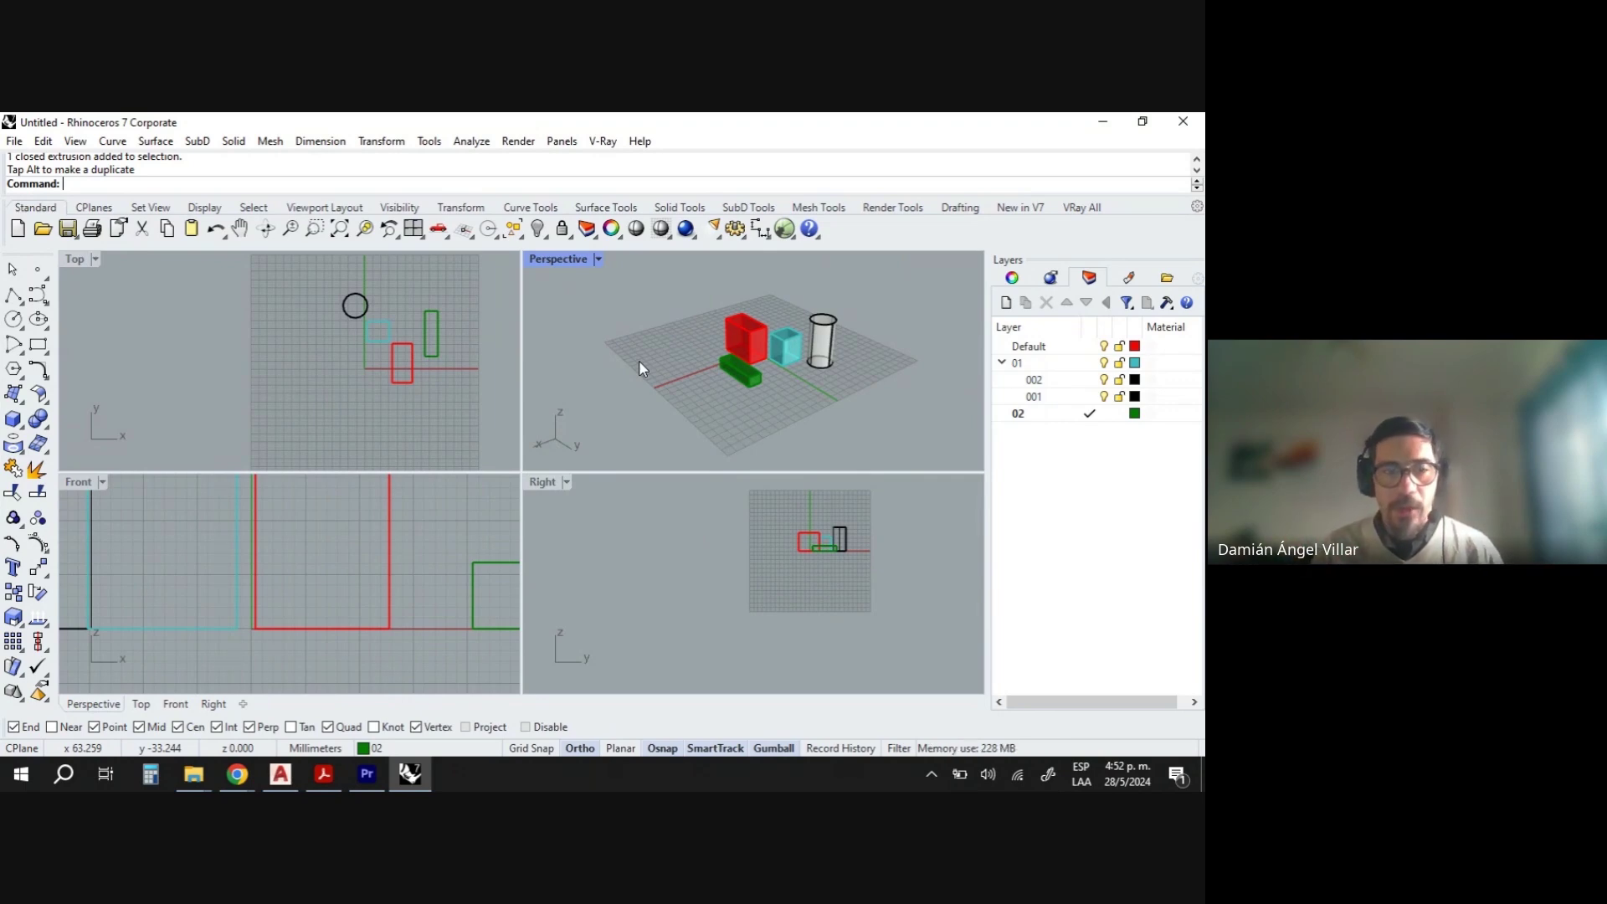
{"action": "scroll", "coordinate": [285, 330], "scroll_direction": "down", "scroll_amount": 1}
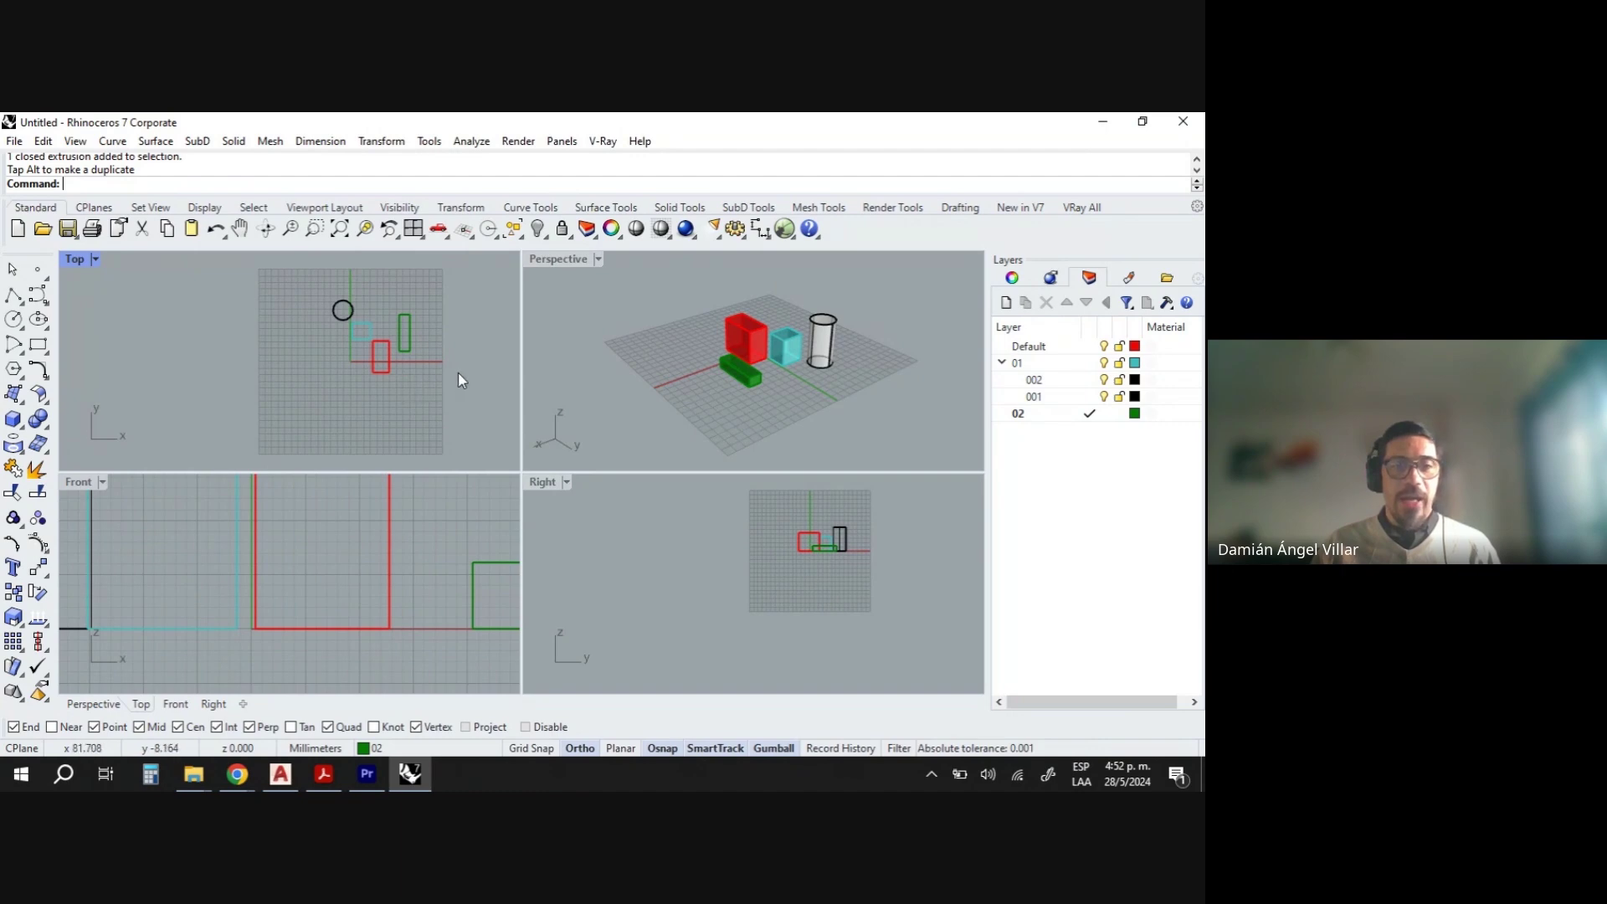
{"action": "scroll", "coordinate": [393, 513], "scroll_direction": "down", "scroll_amount": 10}
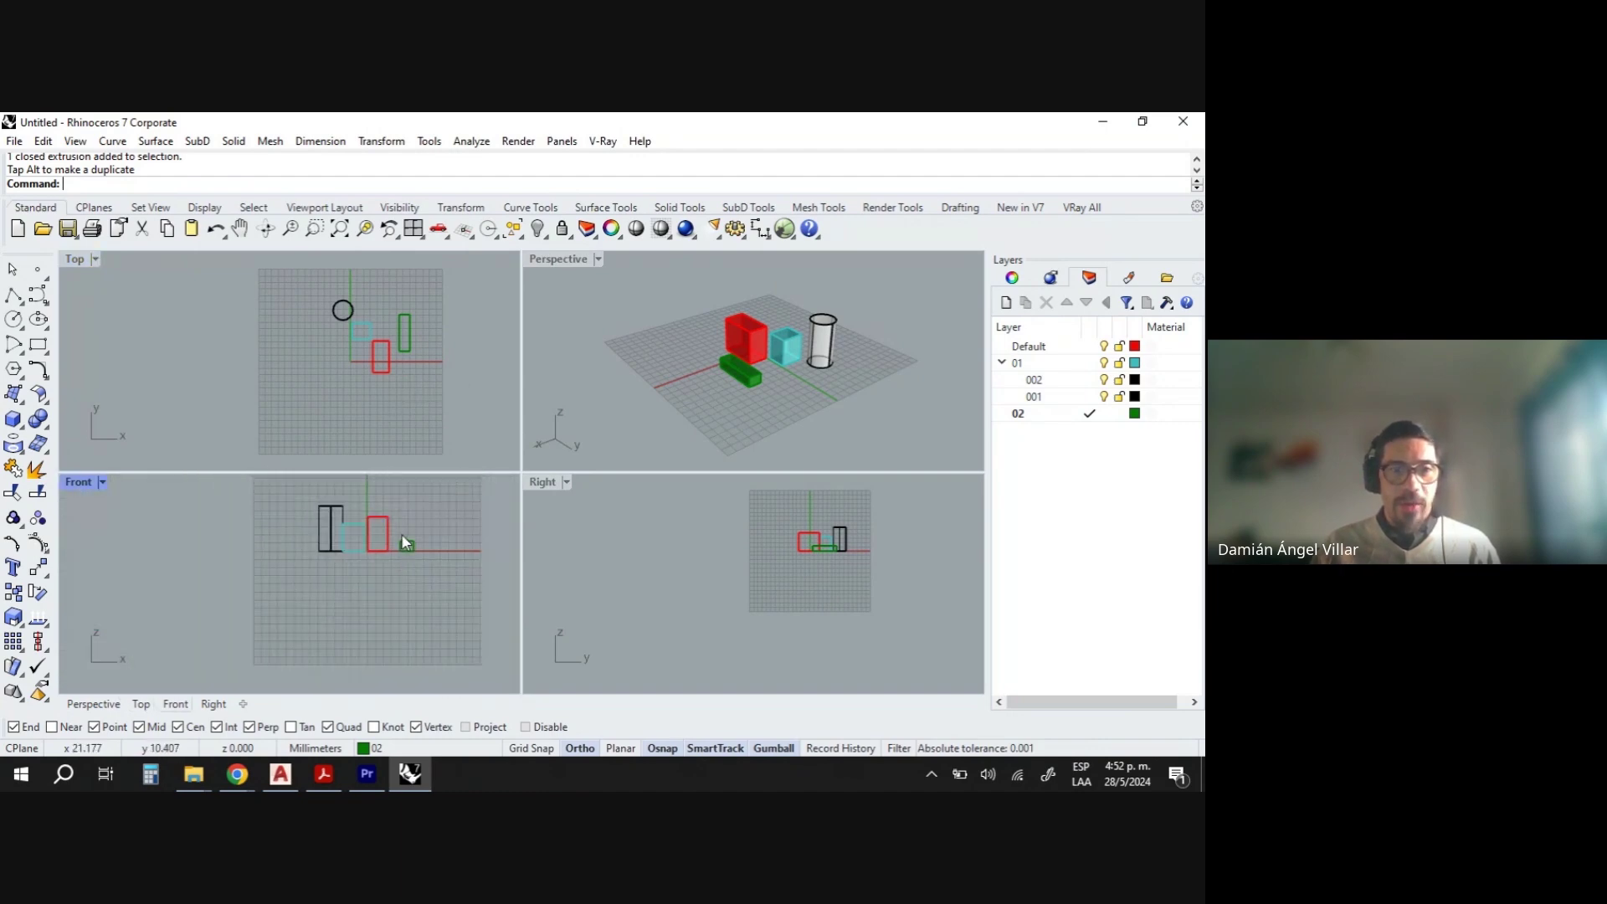
Move the red and green boxes together in the Front view, farther along positive X and up above the ground plane.
{"action": "left_click_drag", "start_coordinate": [452, 559], "coordinate": [374, 515]}
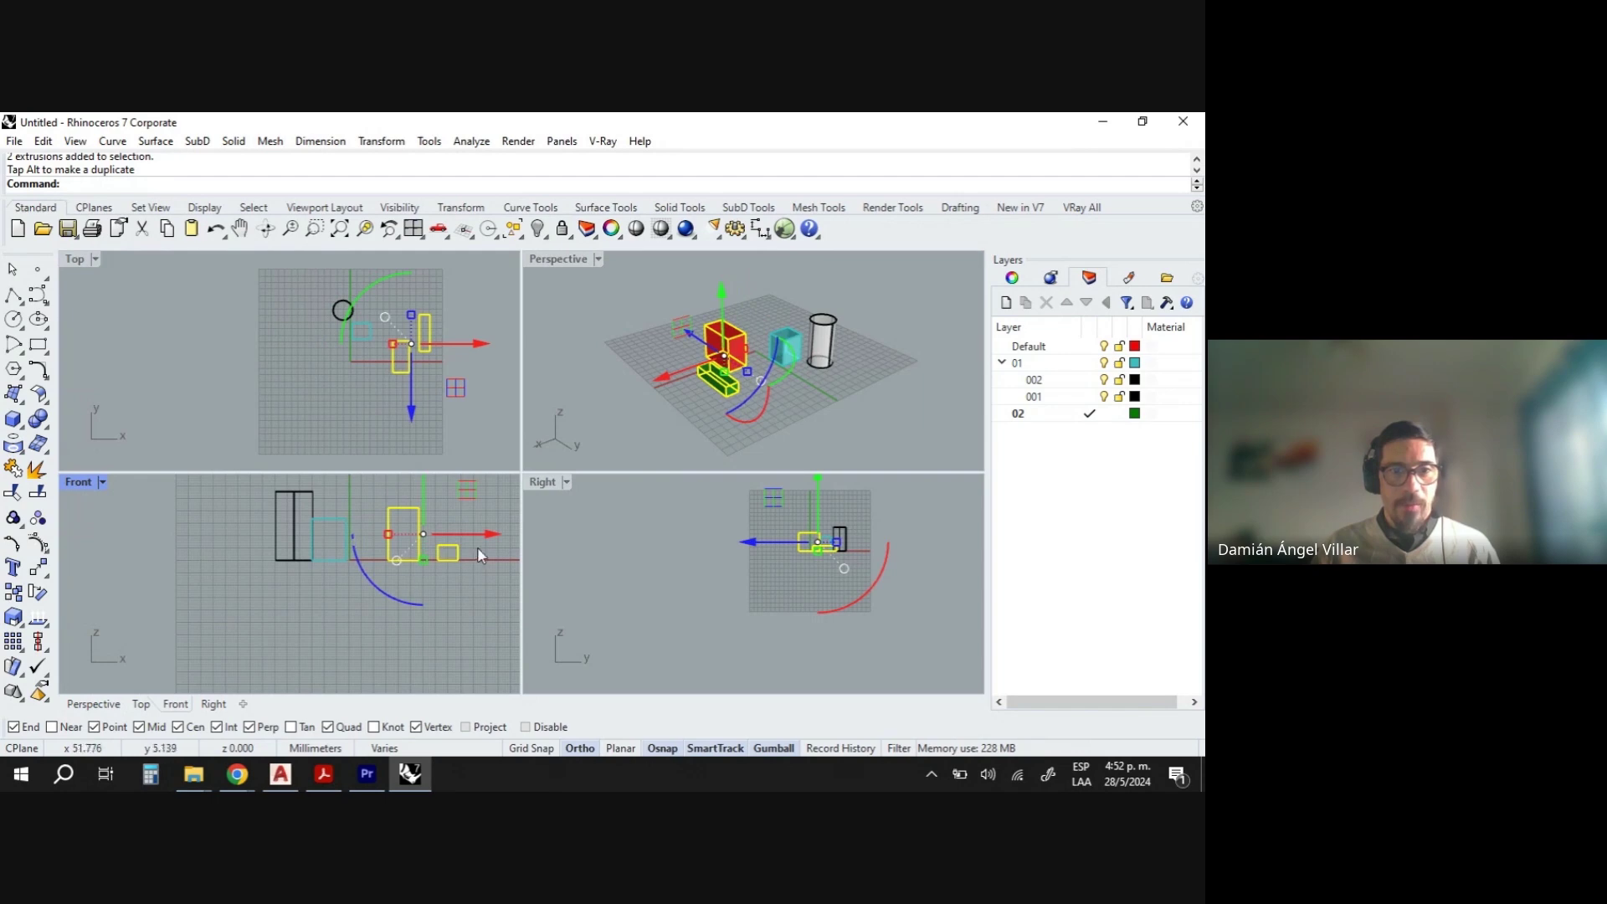
{"action": "left_click", "coordinate": [426, 503]}
{"action": "left_click", "coordinate": [332, 591]}
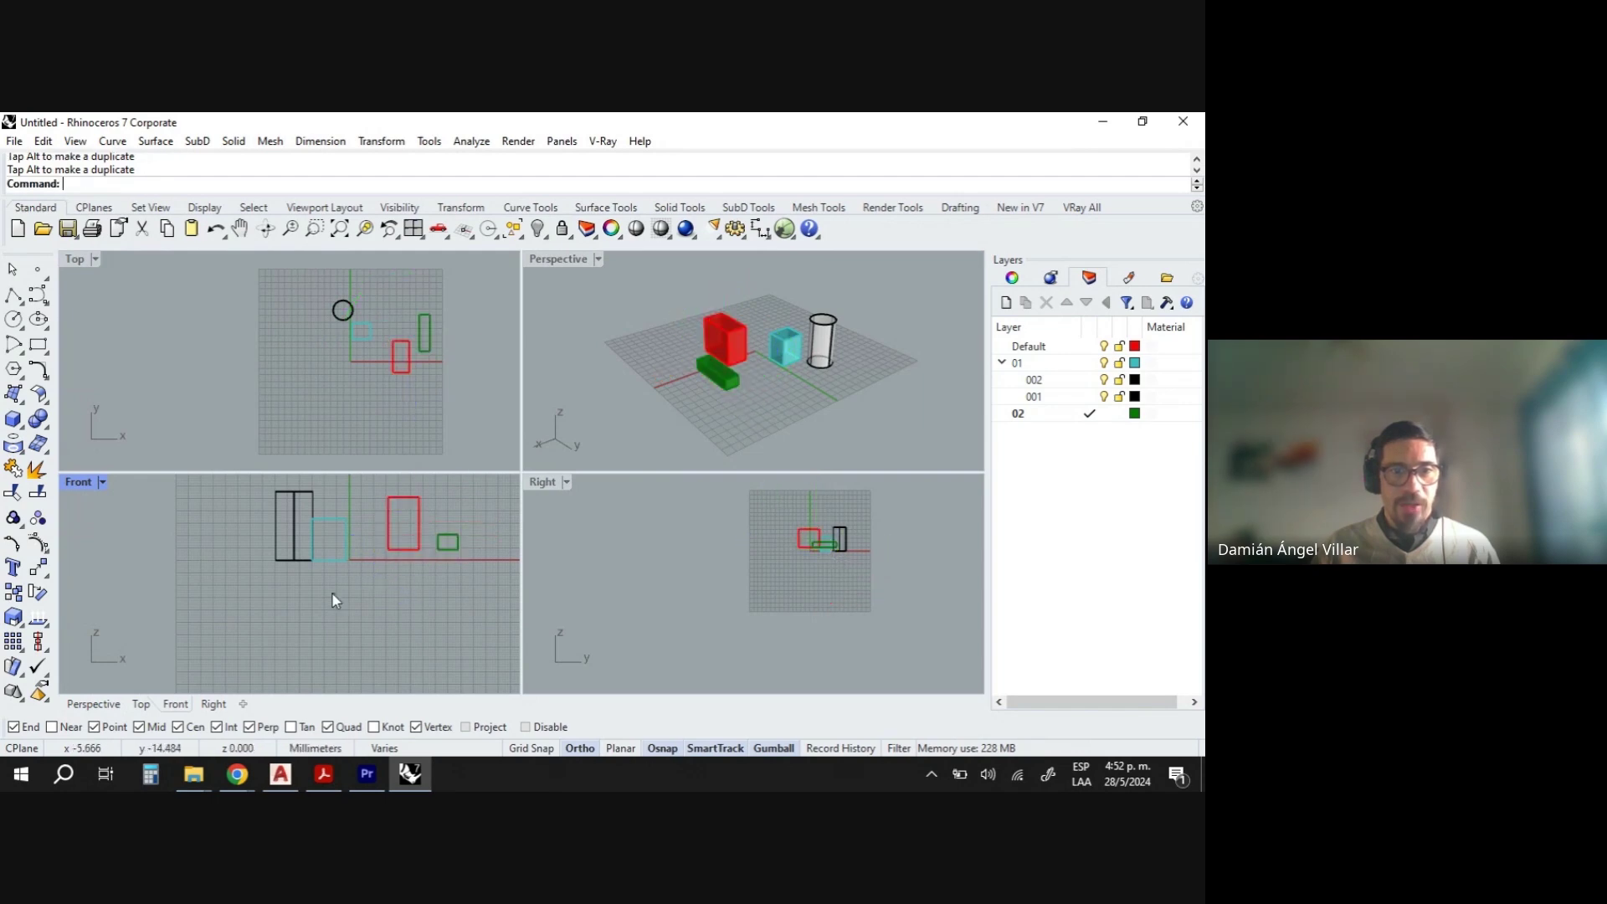
Move the cyan box and the black cylinder together slightly toward negative X in the Front view.
{"action": "left_click_drag", "start_coordinate": [332, 591], "coordinate": [318, 535]}
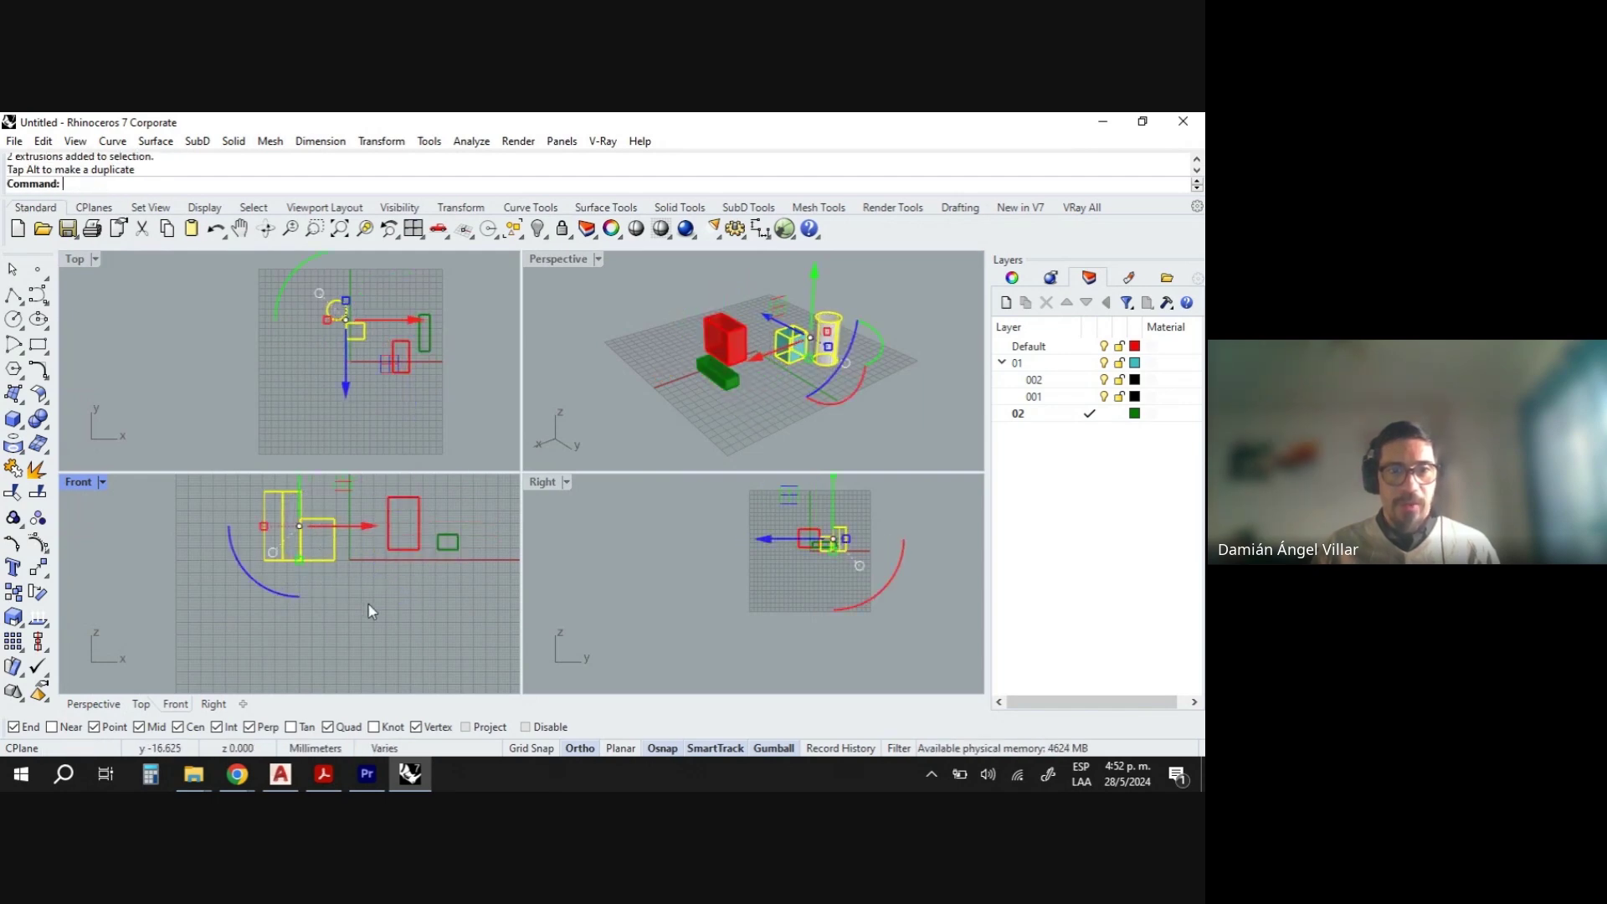
{"action": "left_click", "coordinate": [368, 602]}
{"action": "right_click_drag", "start_coordinate": [410, 501], "coordinate": [402, 546]}
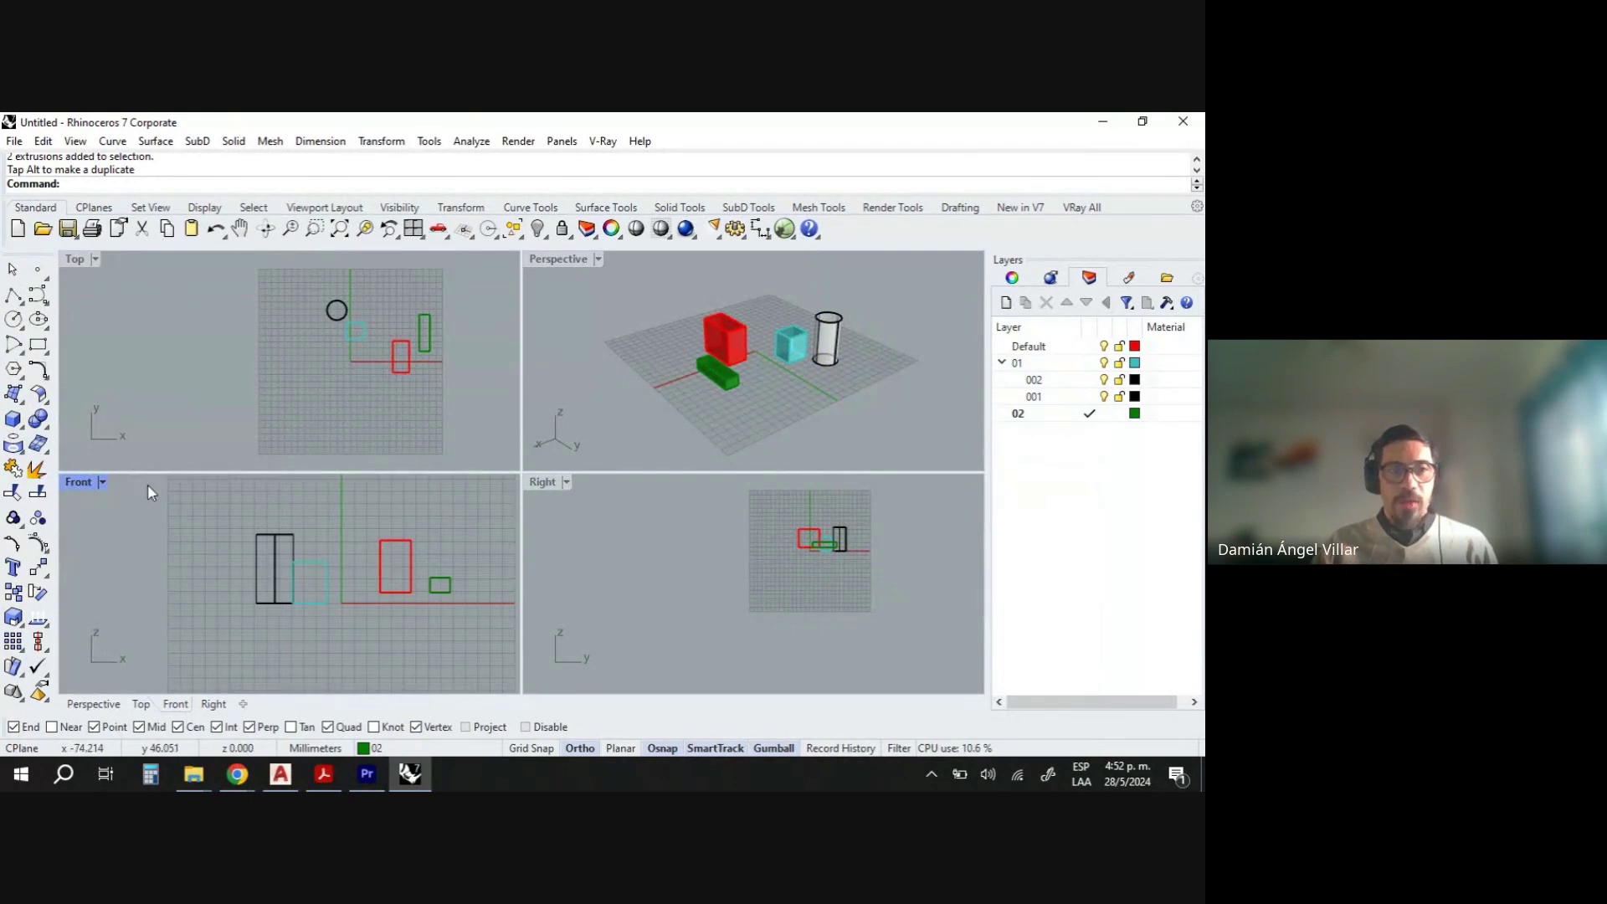
Move the red box toward negative Y in the Right view, clear of the green box.
{"action": "left_click", "coordinate": [785, 608]}
{"action": "scroll", "coordinate": [833, 549], "scroll_direction": "up", "scroll_amount": 2}
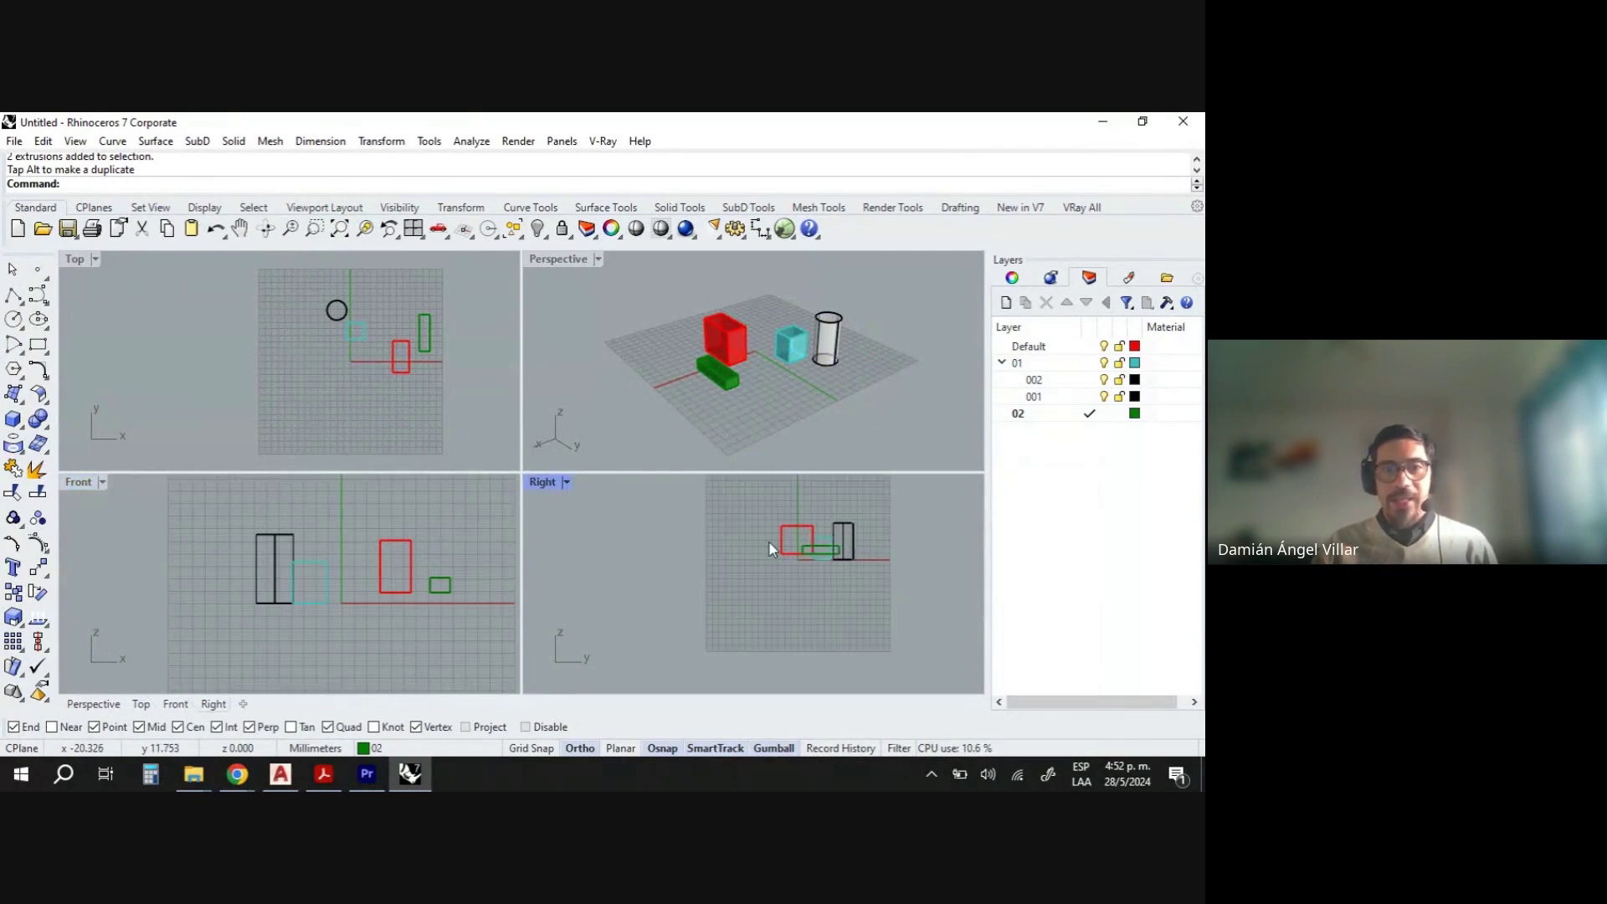
{"action": "mouse_move", "coordinate": [792, 424]}
{"action": "right_mouse_down", "text": "ctrl"}
{"action": "mouse_move", "coordinate": [772, 335]}
{"action": "mouse_move", "coordinate": [768, 402]}
{"action": "right_mouse_up", "text": "ctrl"}
{"action": "scroll", "coordinate": [772, 398], "scroll_direction": "up", "scroll_amount": 5}
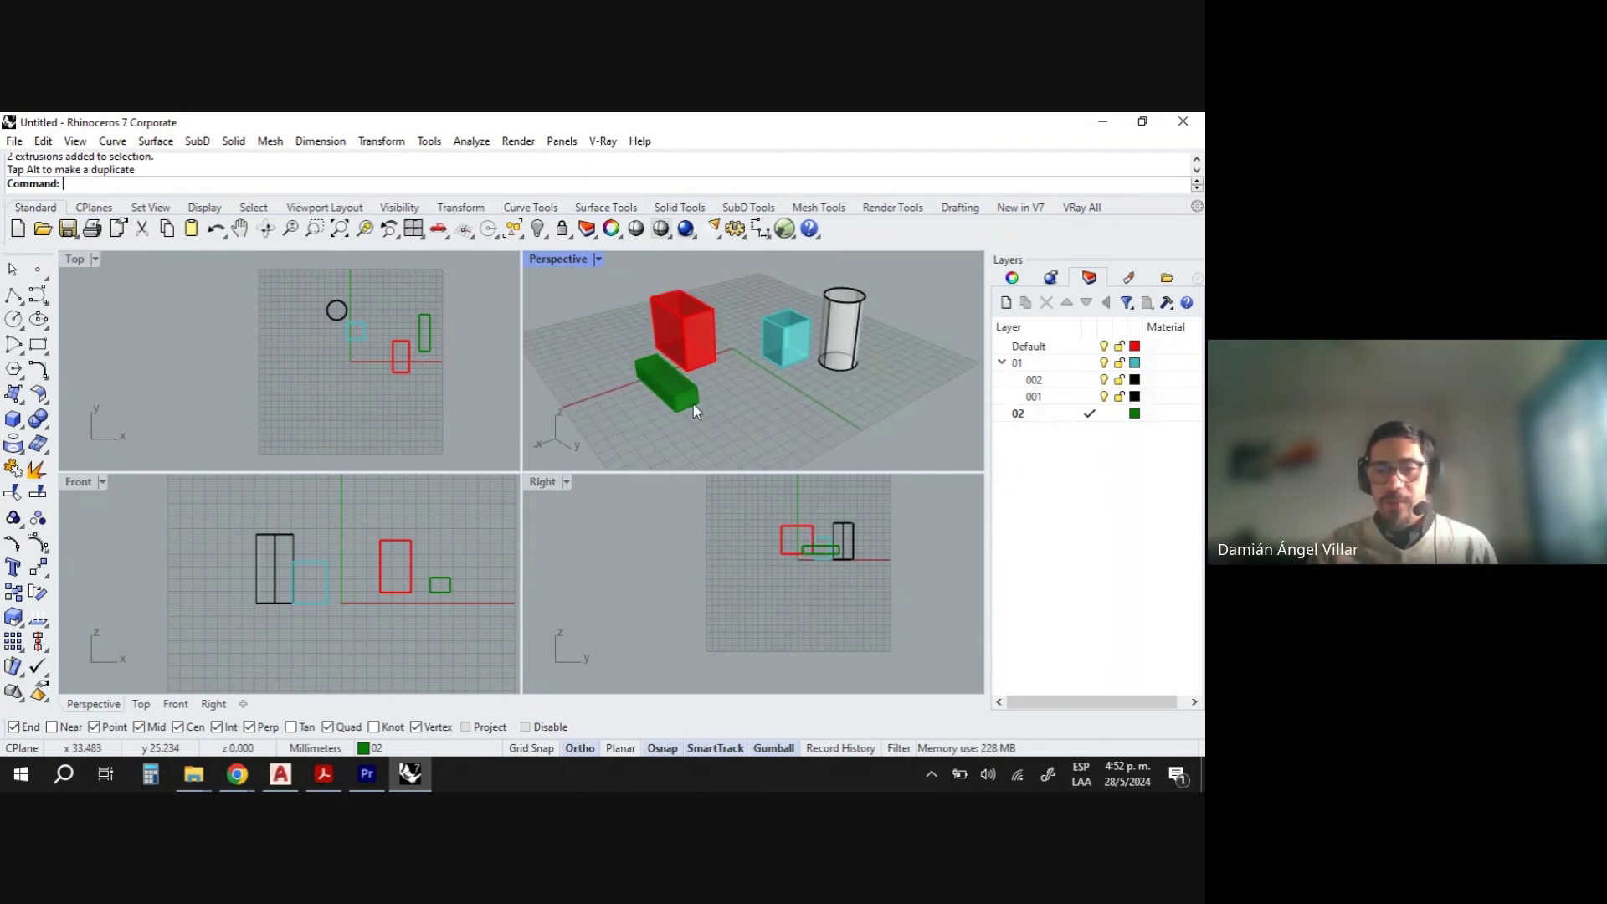
{"action": "scroll", "coordinate": [805, 563], "scroll_direction": "up", "scroll_amount": 2}
{"action": "left_click", "coordinate": [775, 551]}
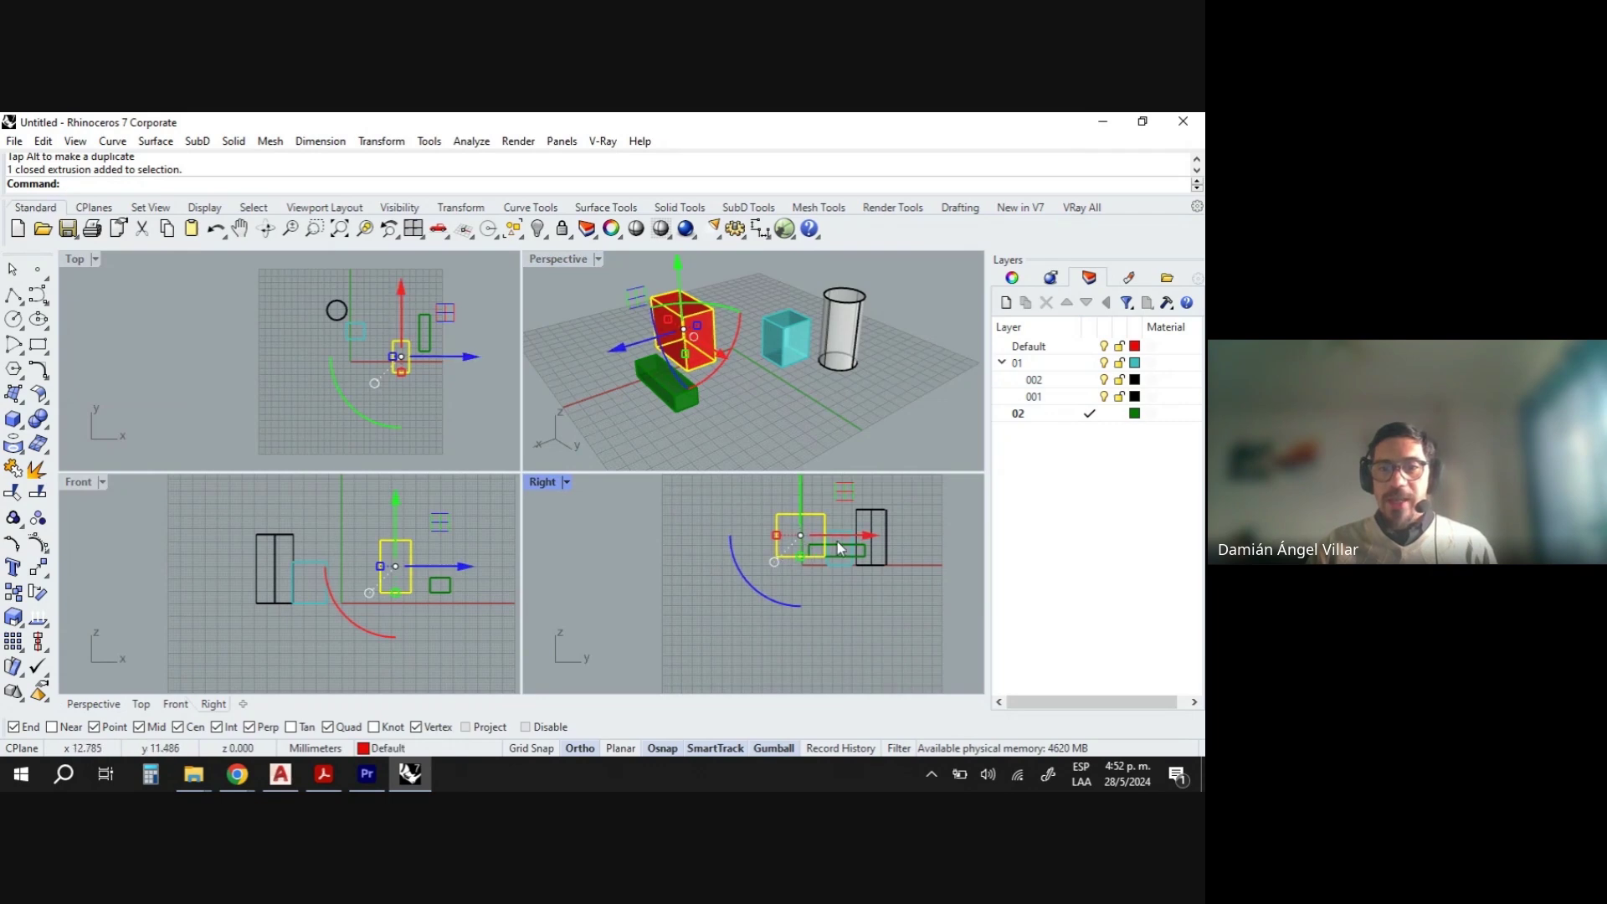
{"action": "left_click_drag", "start_coordinate": [837, 540], "coordinate": [794, 541]}
{"action": "left_click", "coordinate": [794, 596]}
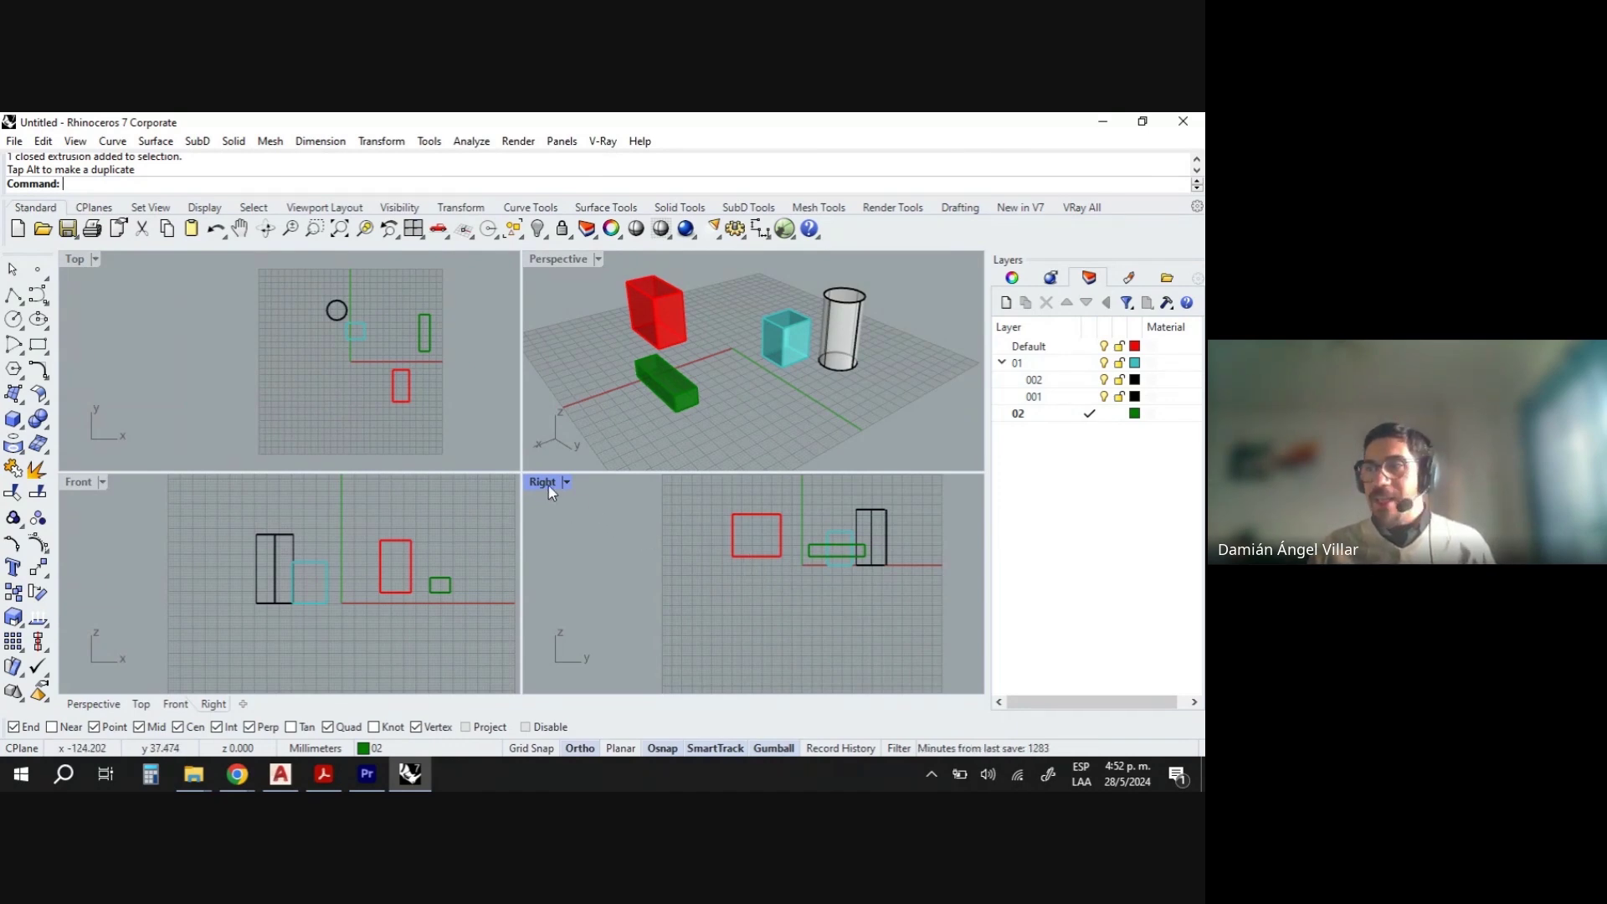
Draw a solid cylinder with its base in the Right view, radius about 14.1 mm, extending about 26.8 mm toward negative X.
{"action": "left_click", "coordinate": [28, 431]}
{"action": "left_click", "coordinate": [64, 427]}
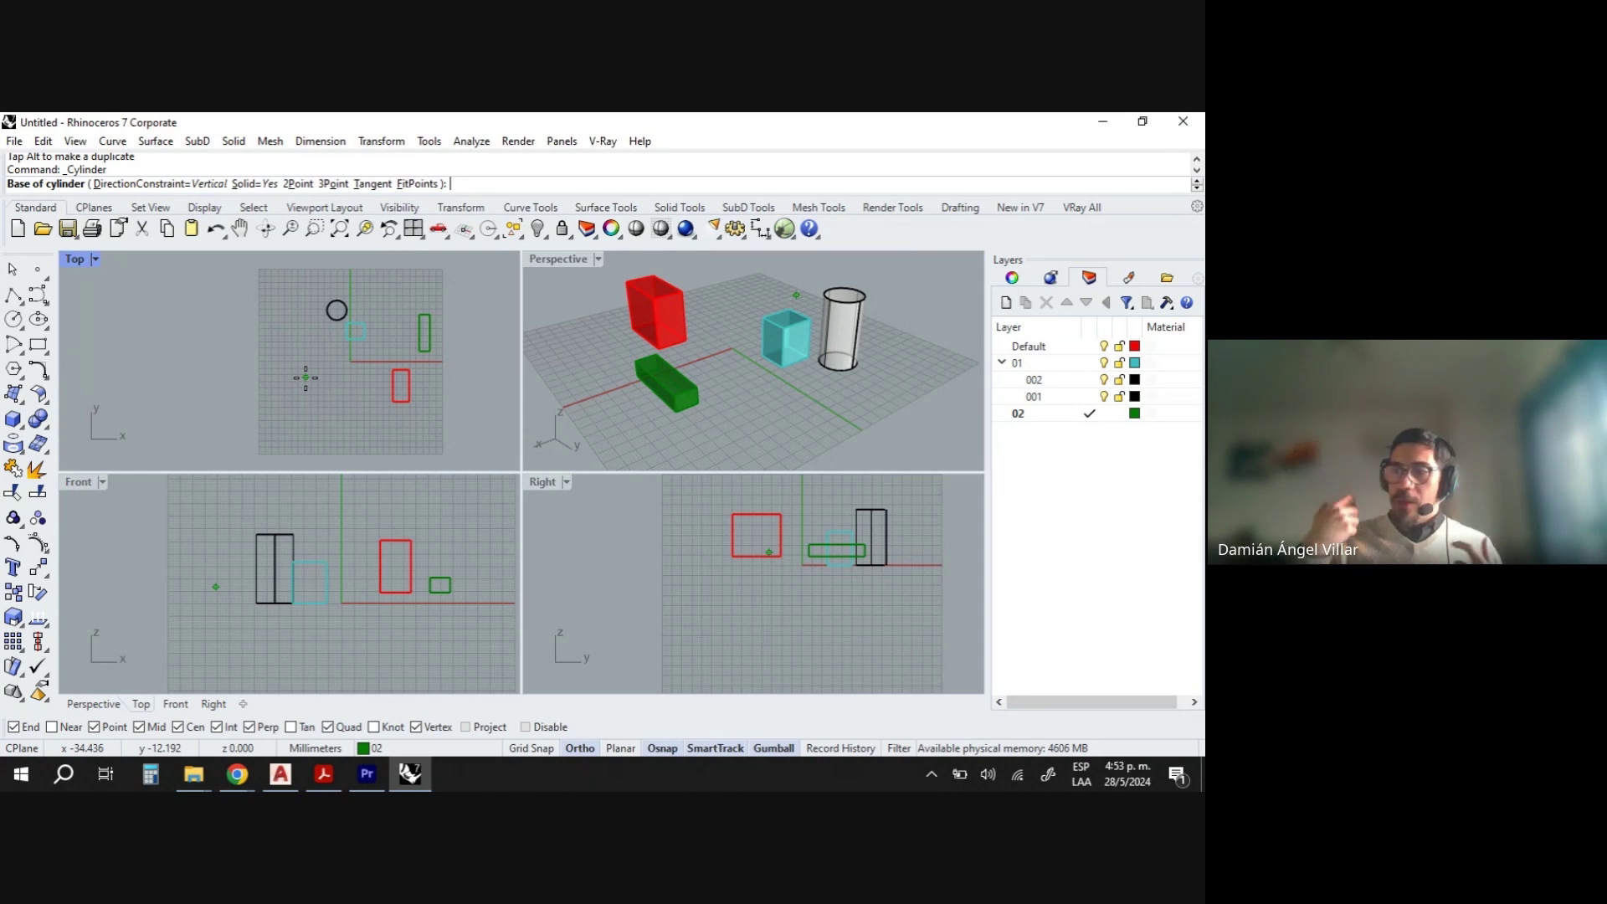
{"action": "left_click", "coordinate": [783, 602]}
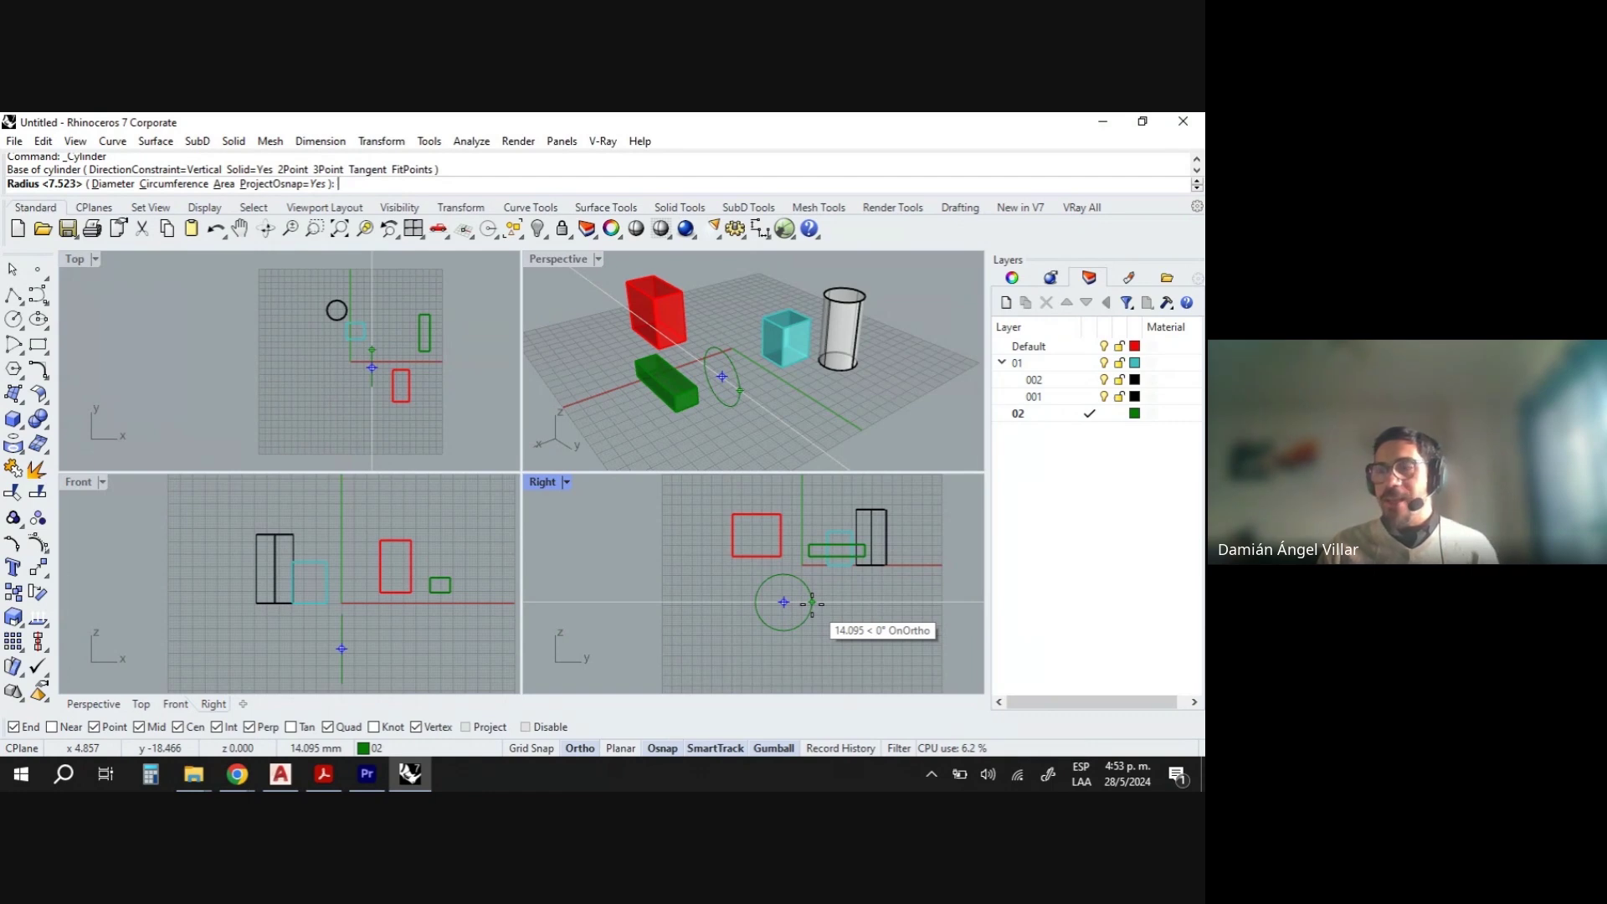
{"action": "left_click", "coordinate": [811, 603]}
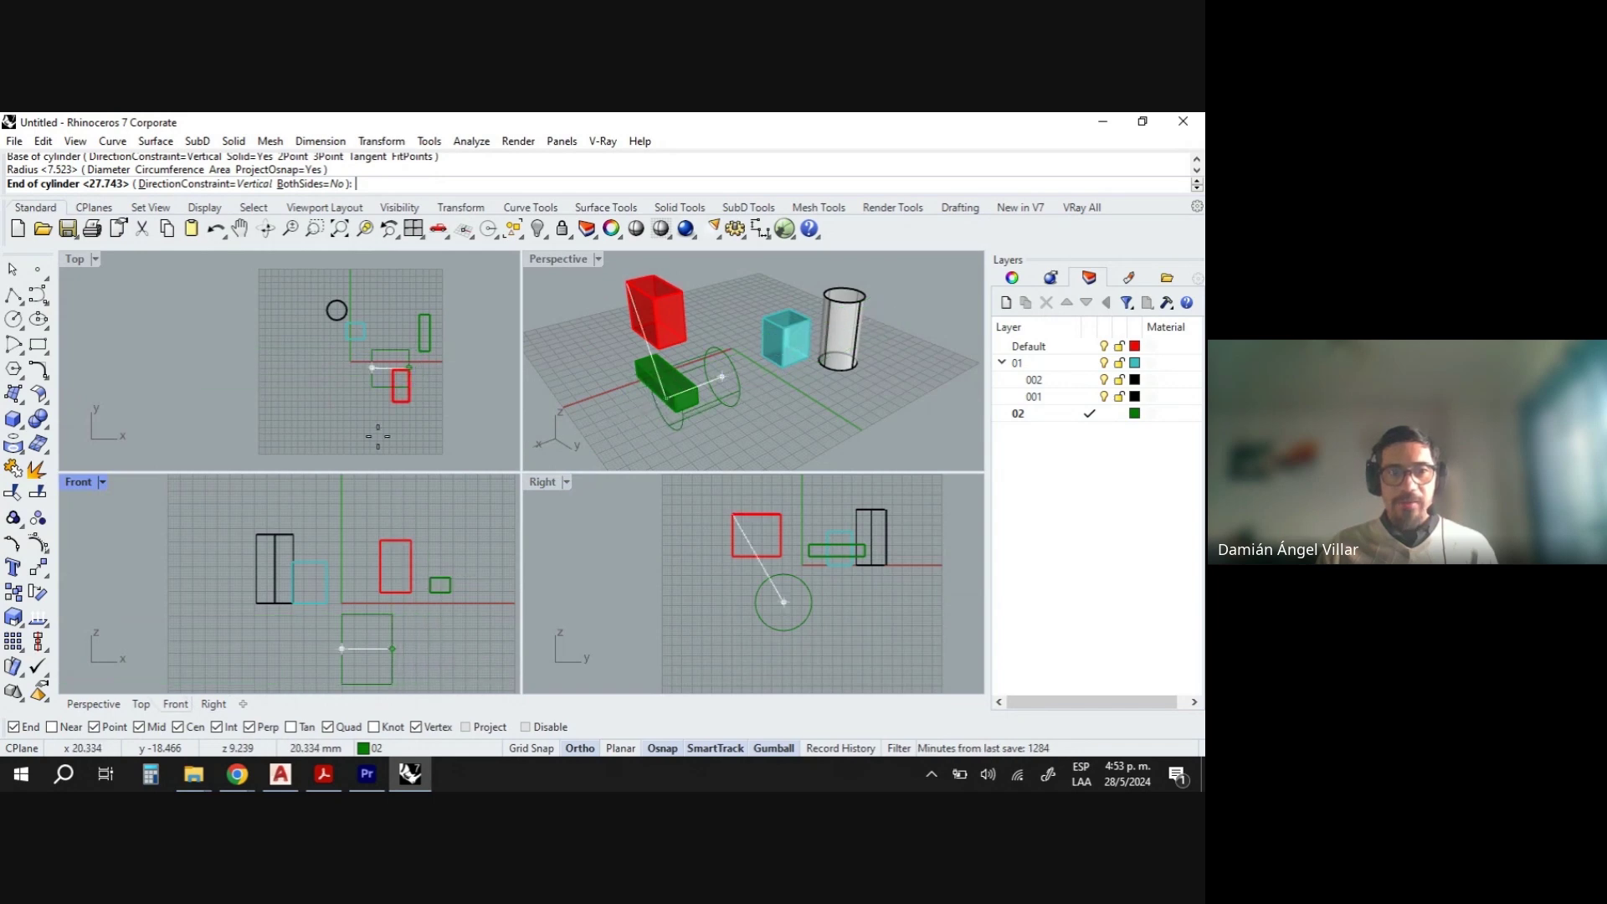
{"action": "left_click", "coordinate": [337, 396]}
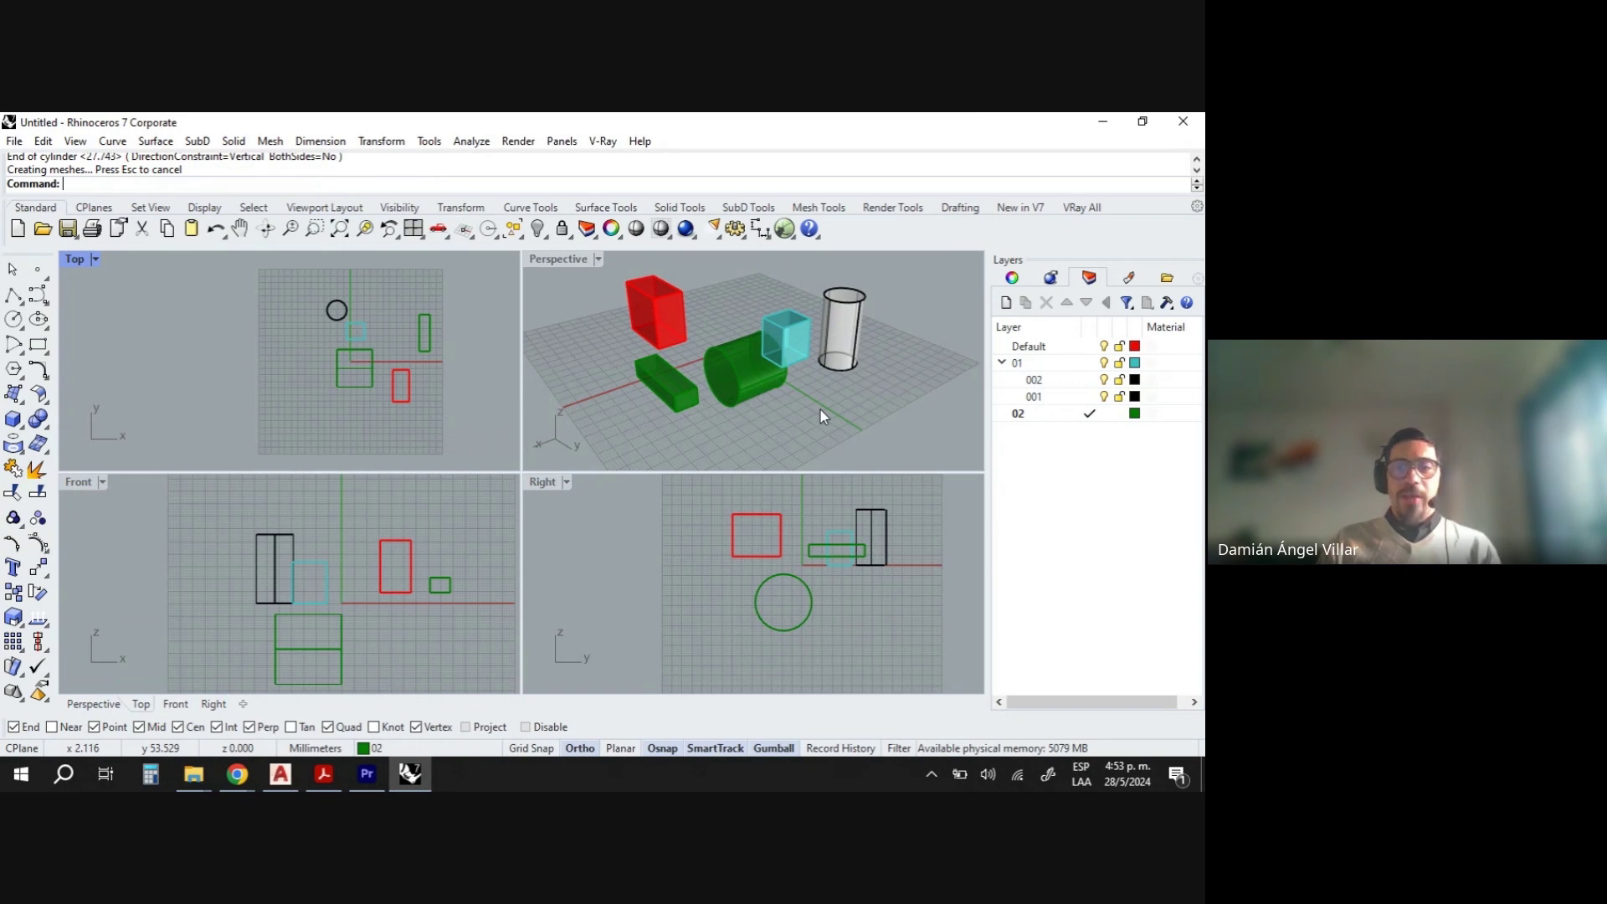
Make layer 01 the current layer.
{"action": "left_click", "coordinate": [1068, 363]}
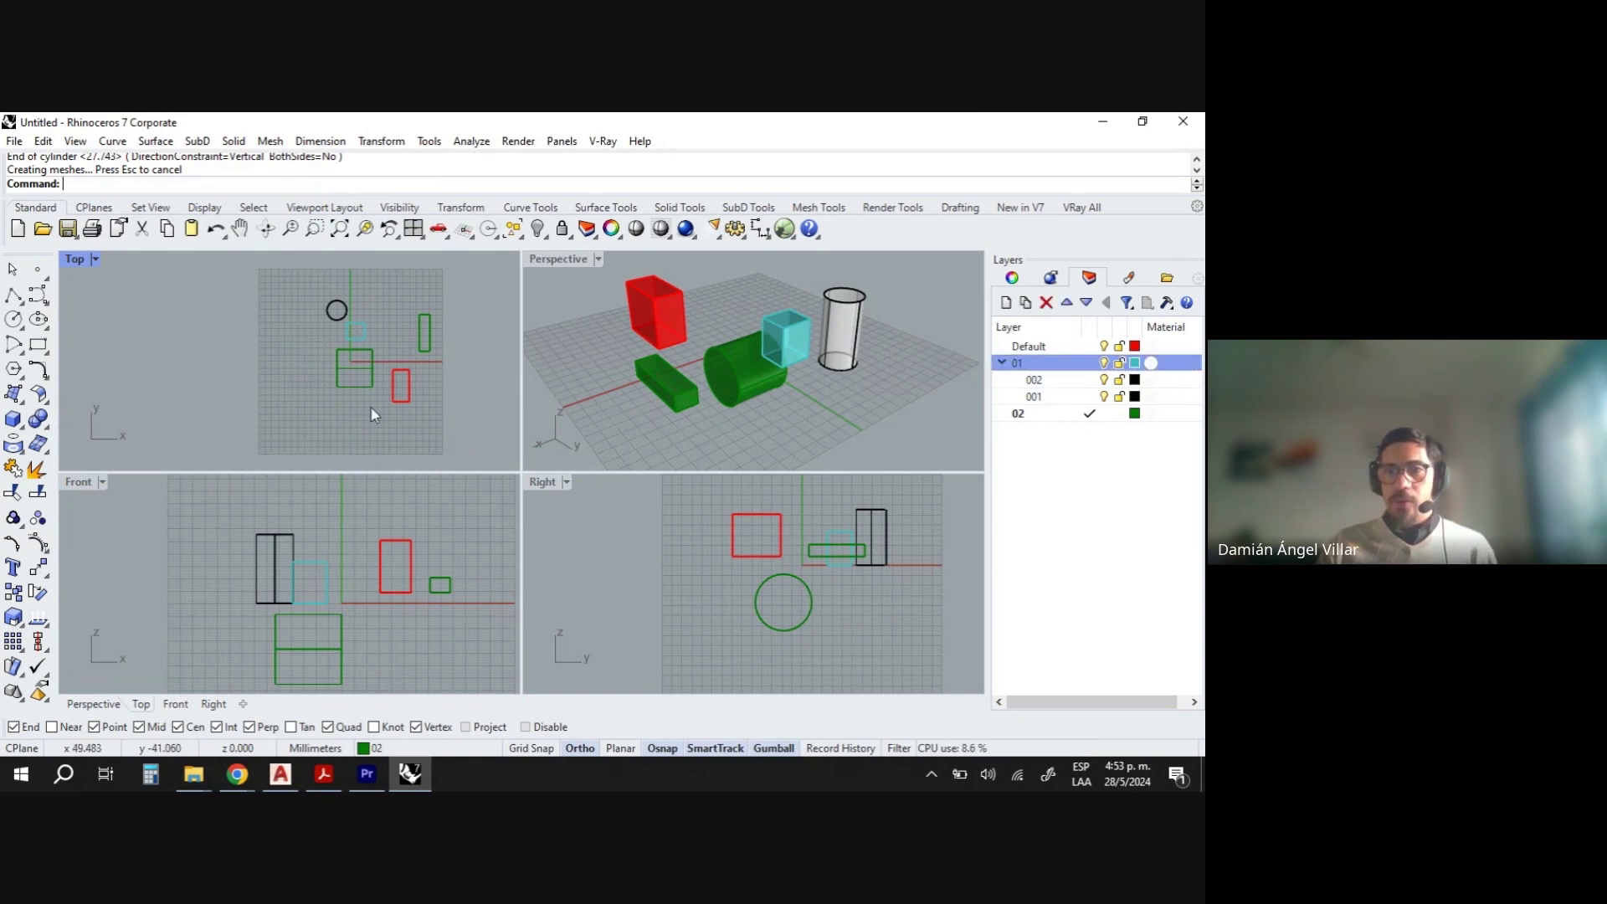
{"action": "left_click", "coordinate": [414, 747]}
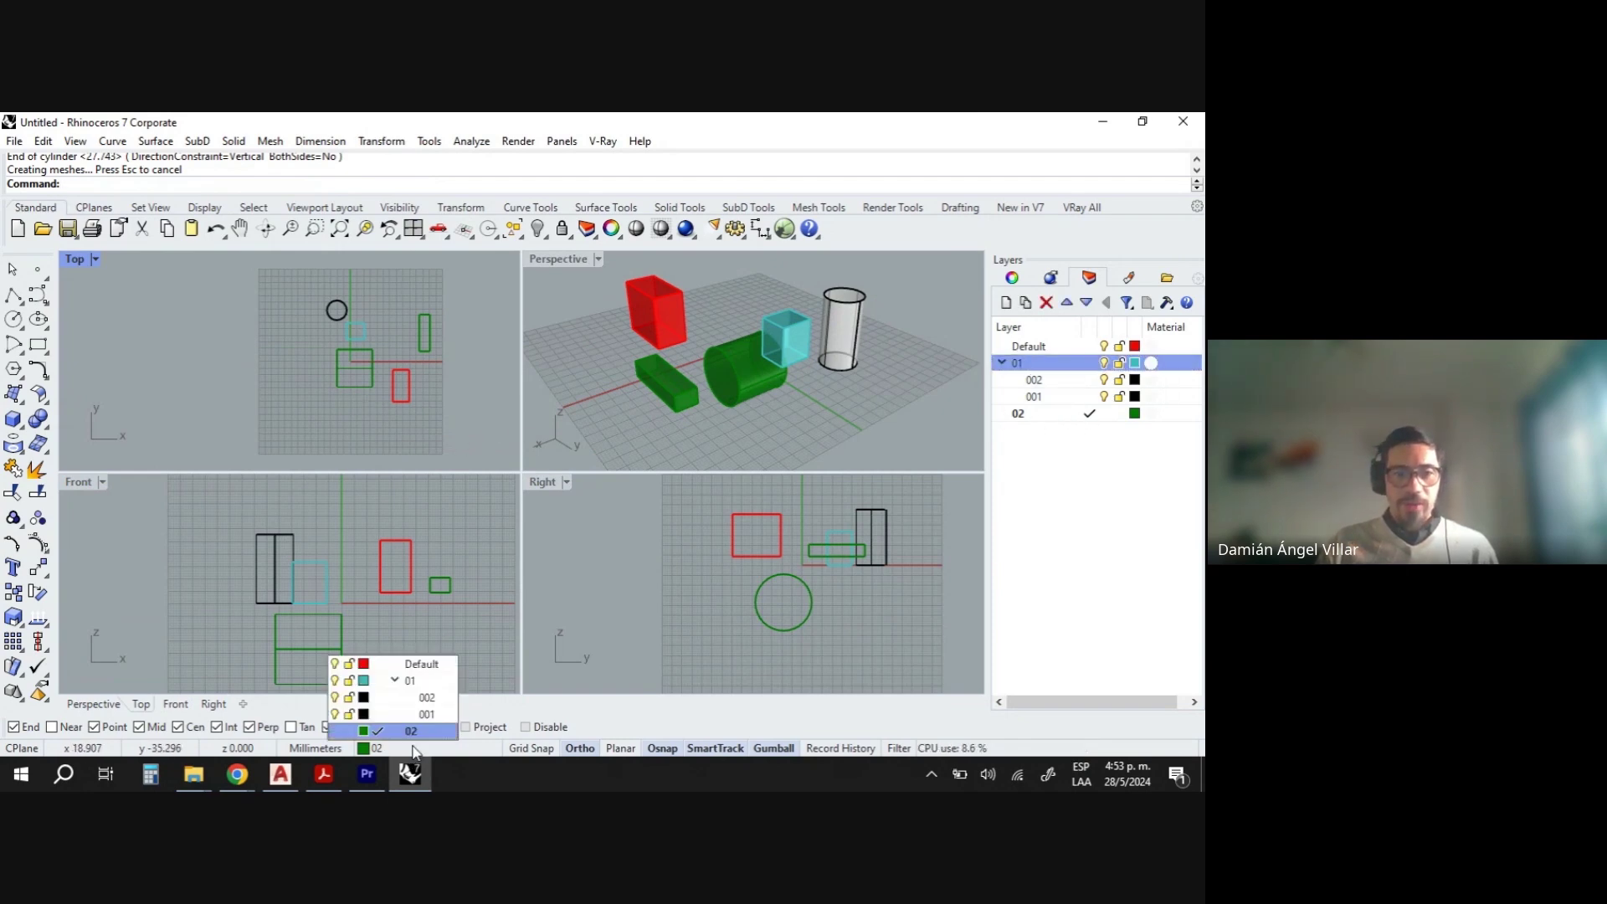
{"action": "left_click", "coordinate": [385, 682]}
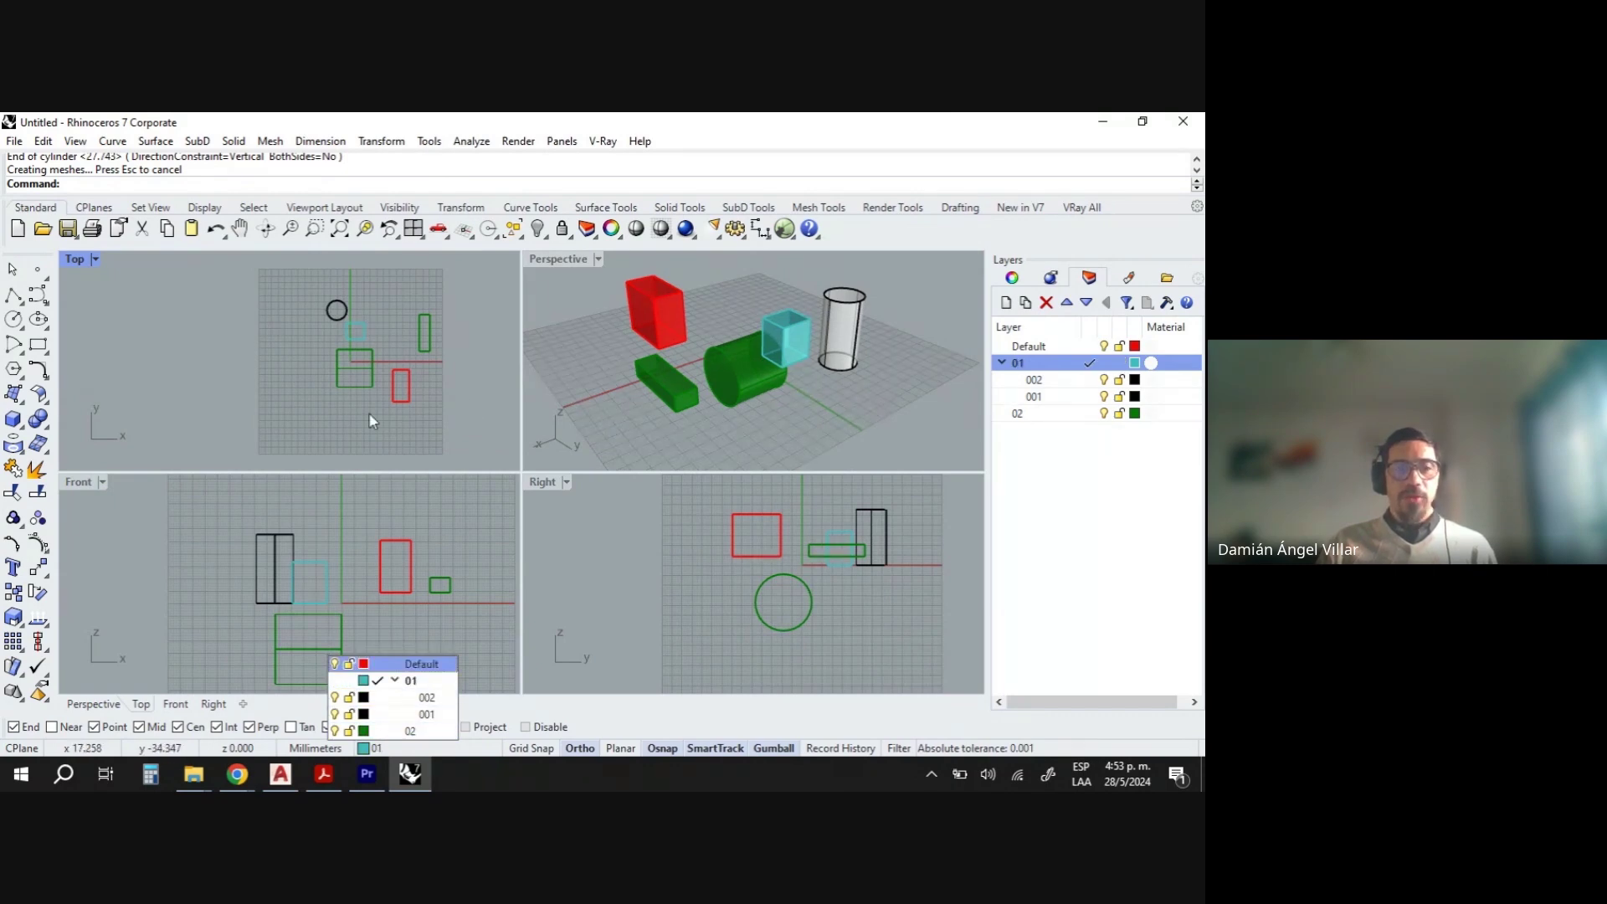
Draw a solid cylinder with its base in the Front view below the small green box, extending toward negative Y.
{"action": "left_click", "coordinate": [49, 429]}
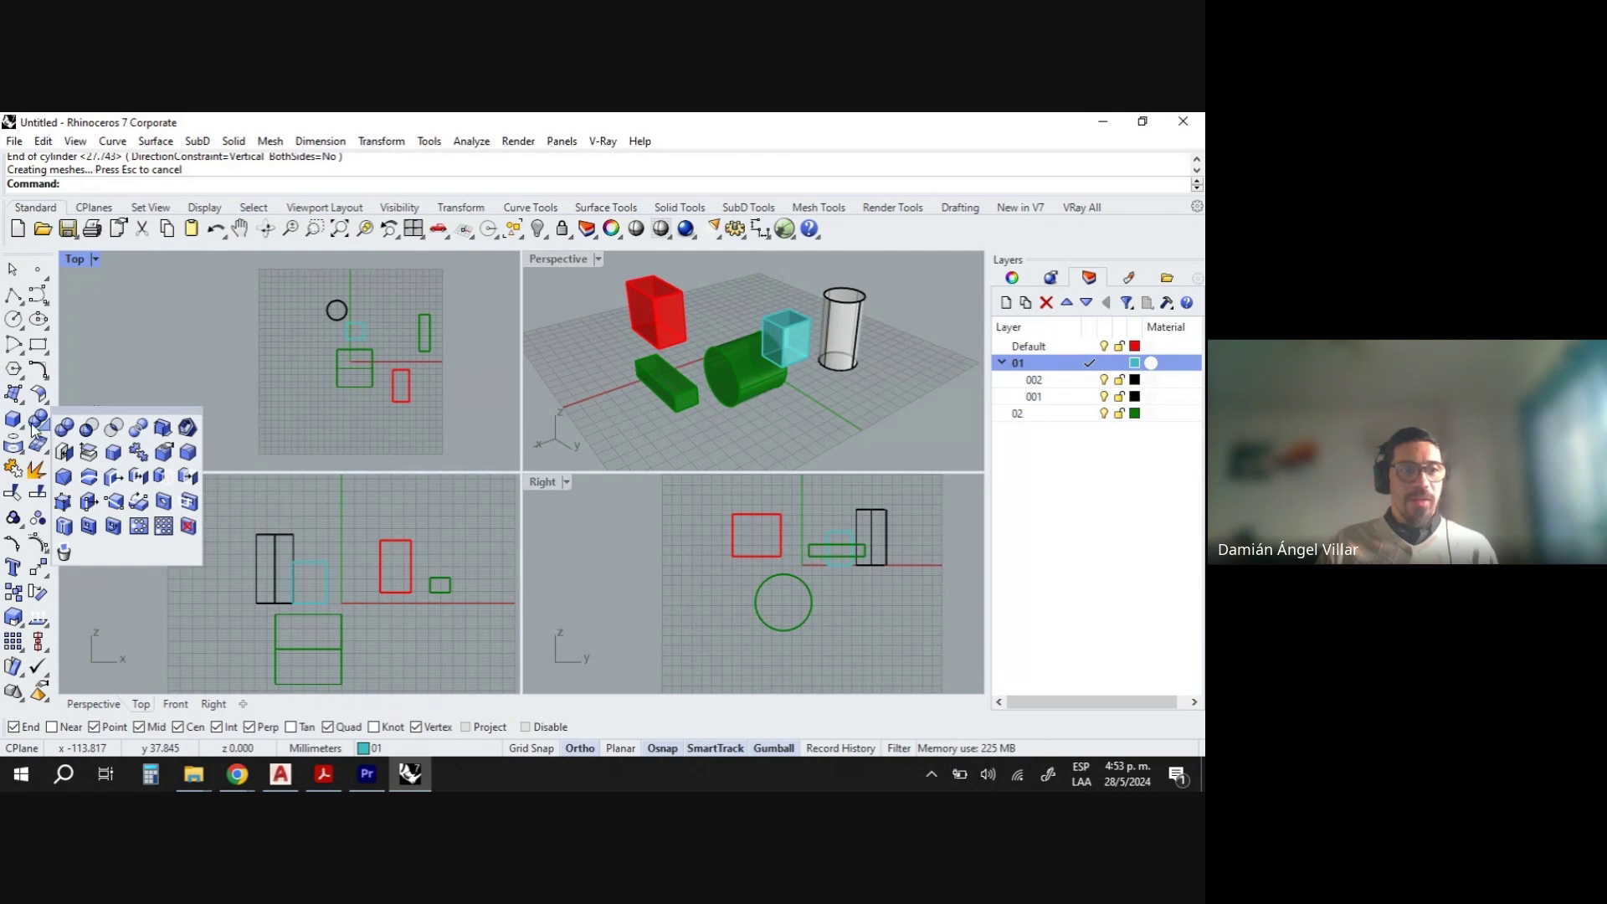
{"action": "left_click", "coordinate": [12, 444]}
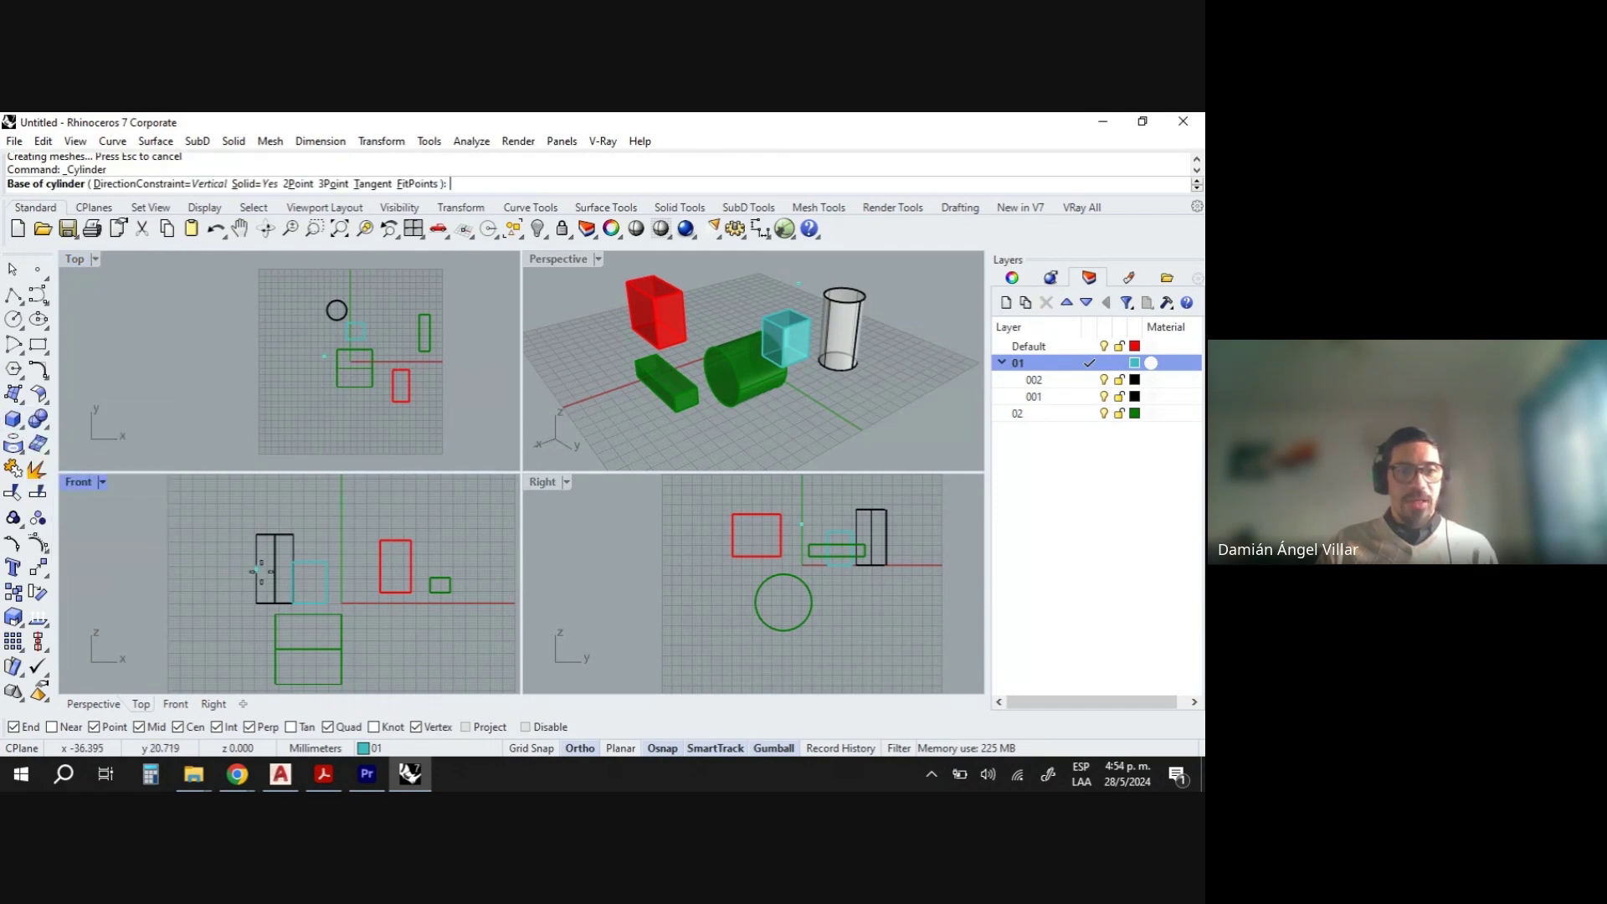
{"action": "left_click", "coordinate": [420, 652]}
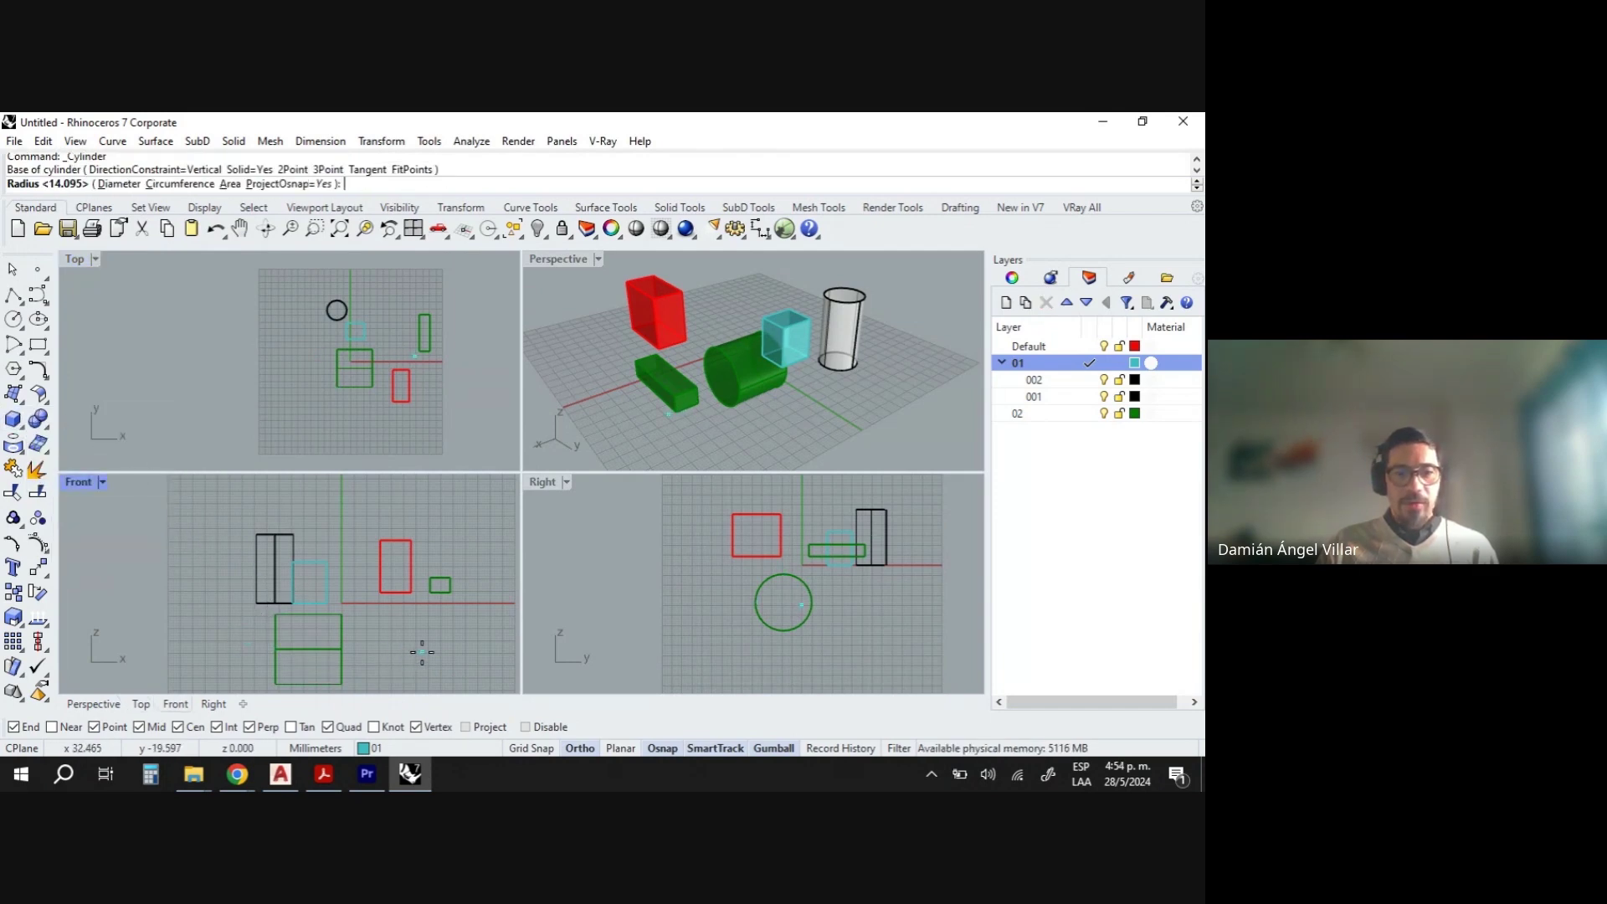
{"action": "left_click", "coordinate": [441, 650]}
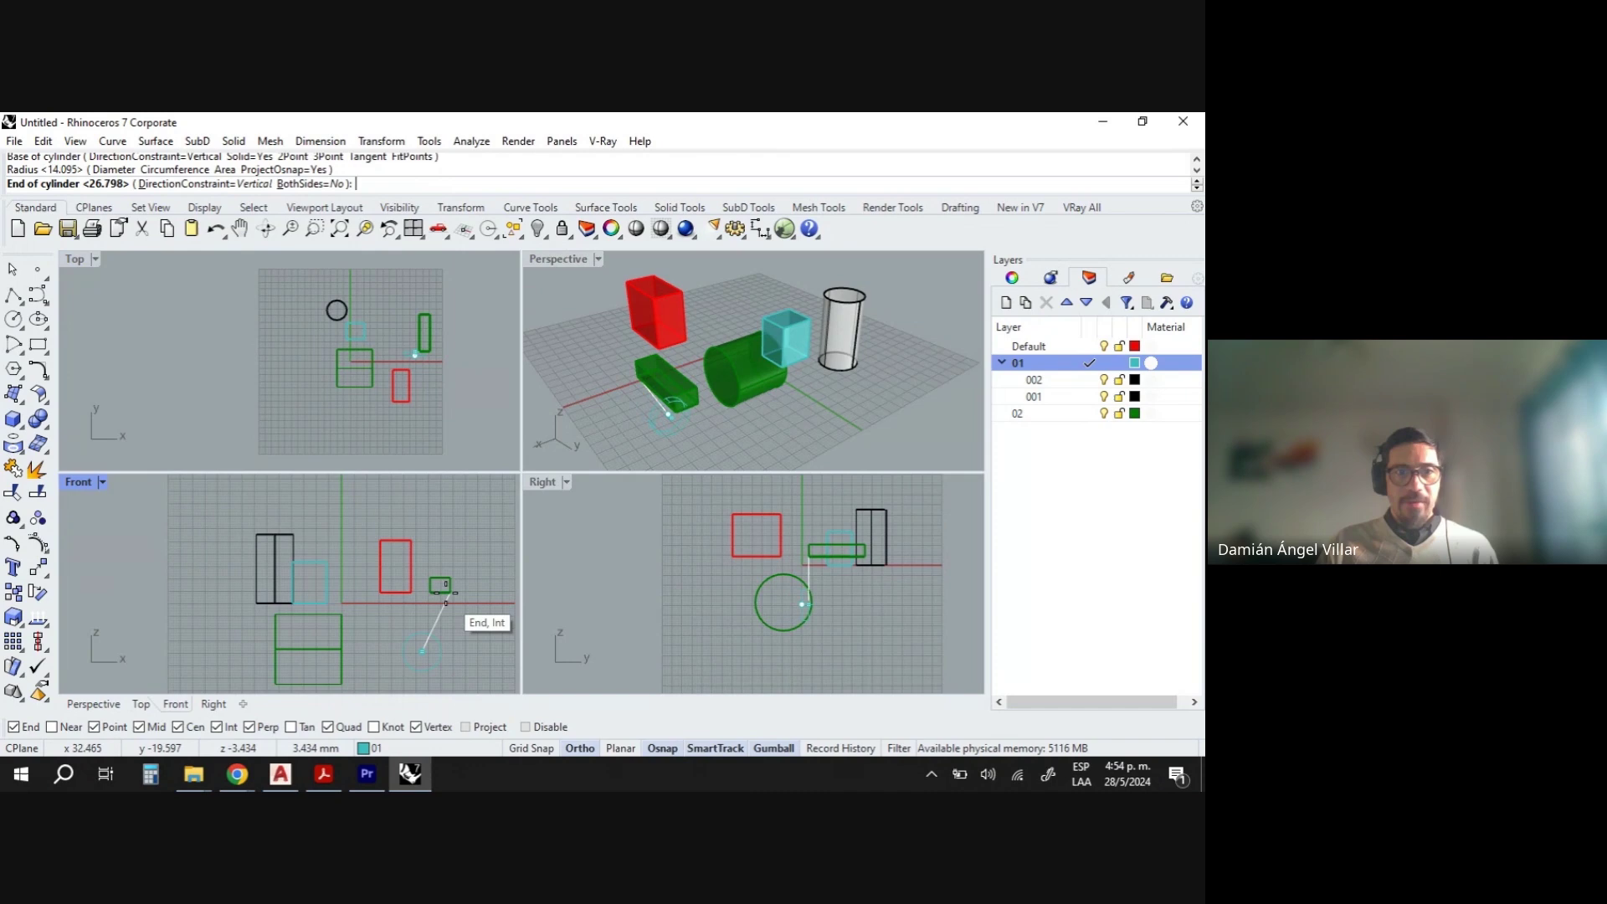
{"action": "left_click", "coordinate": [419, 421]}
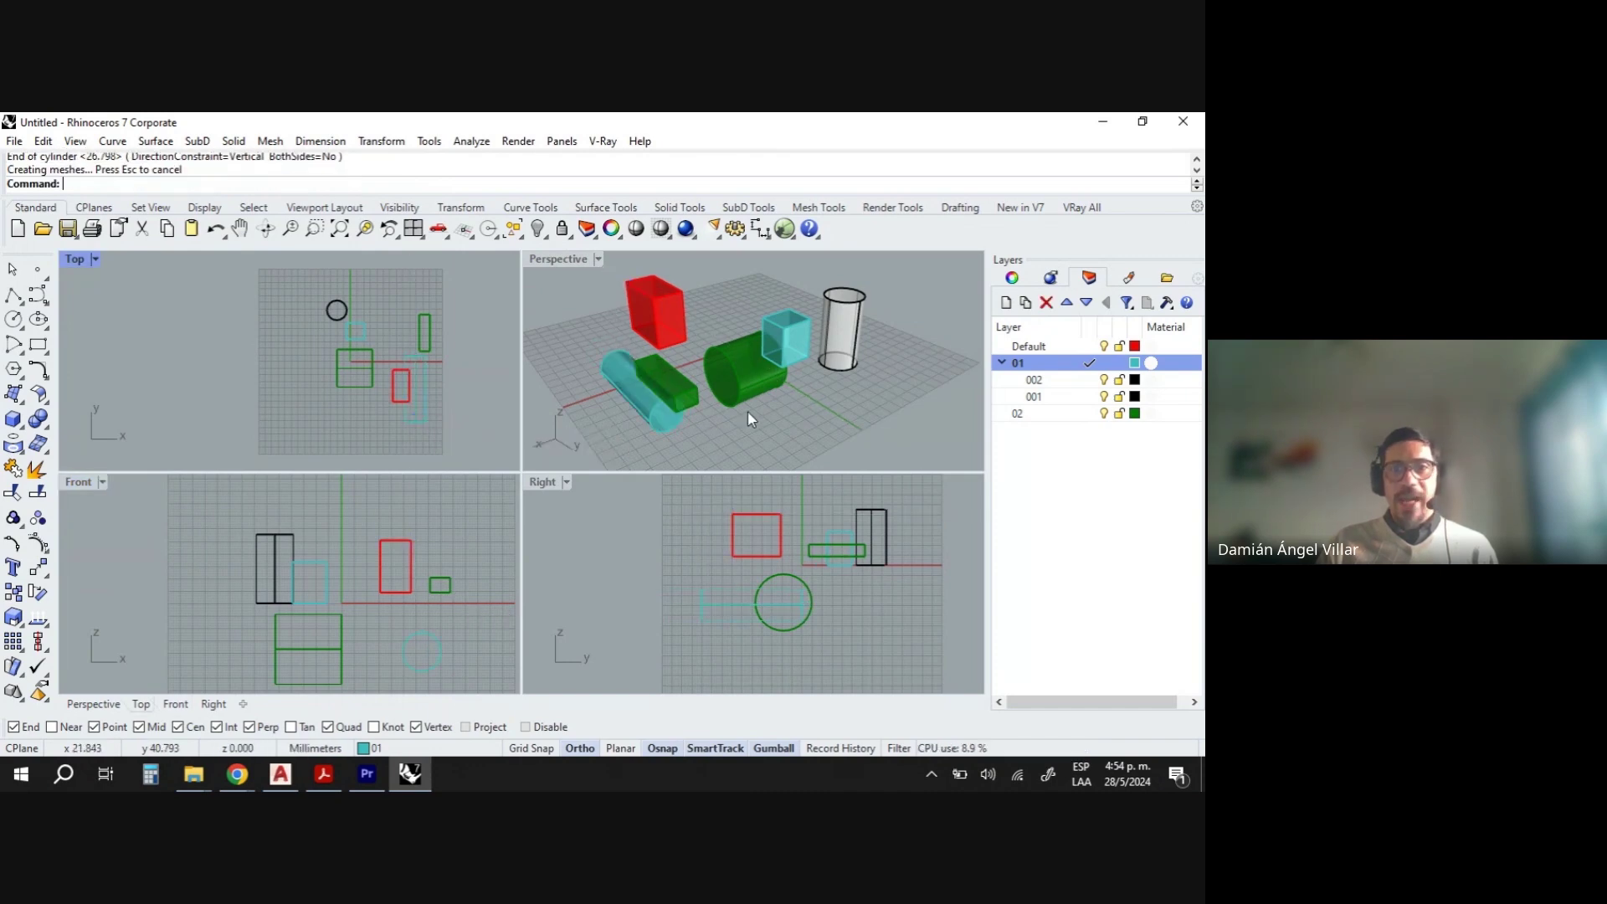
Inspect the upright black cylinder and the new horizontal cylinders in the Top and Perspective views.
{"action": "mouse_move", "coordinate": [706, 423]}
{"action": "right_mouse_down"}
{"action": "mouse_move", "coordinate": [762, 418]}
{"action": "mouse_move", "coordinate": [714, 427]}
{"action": "right_mouse_up"}
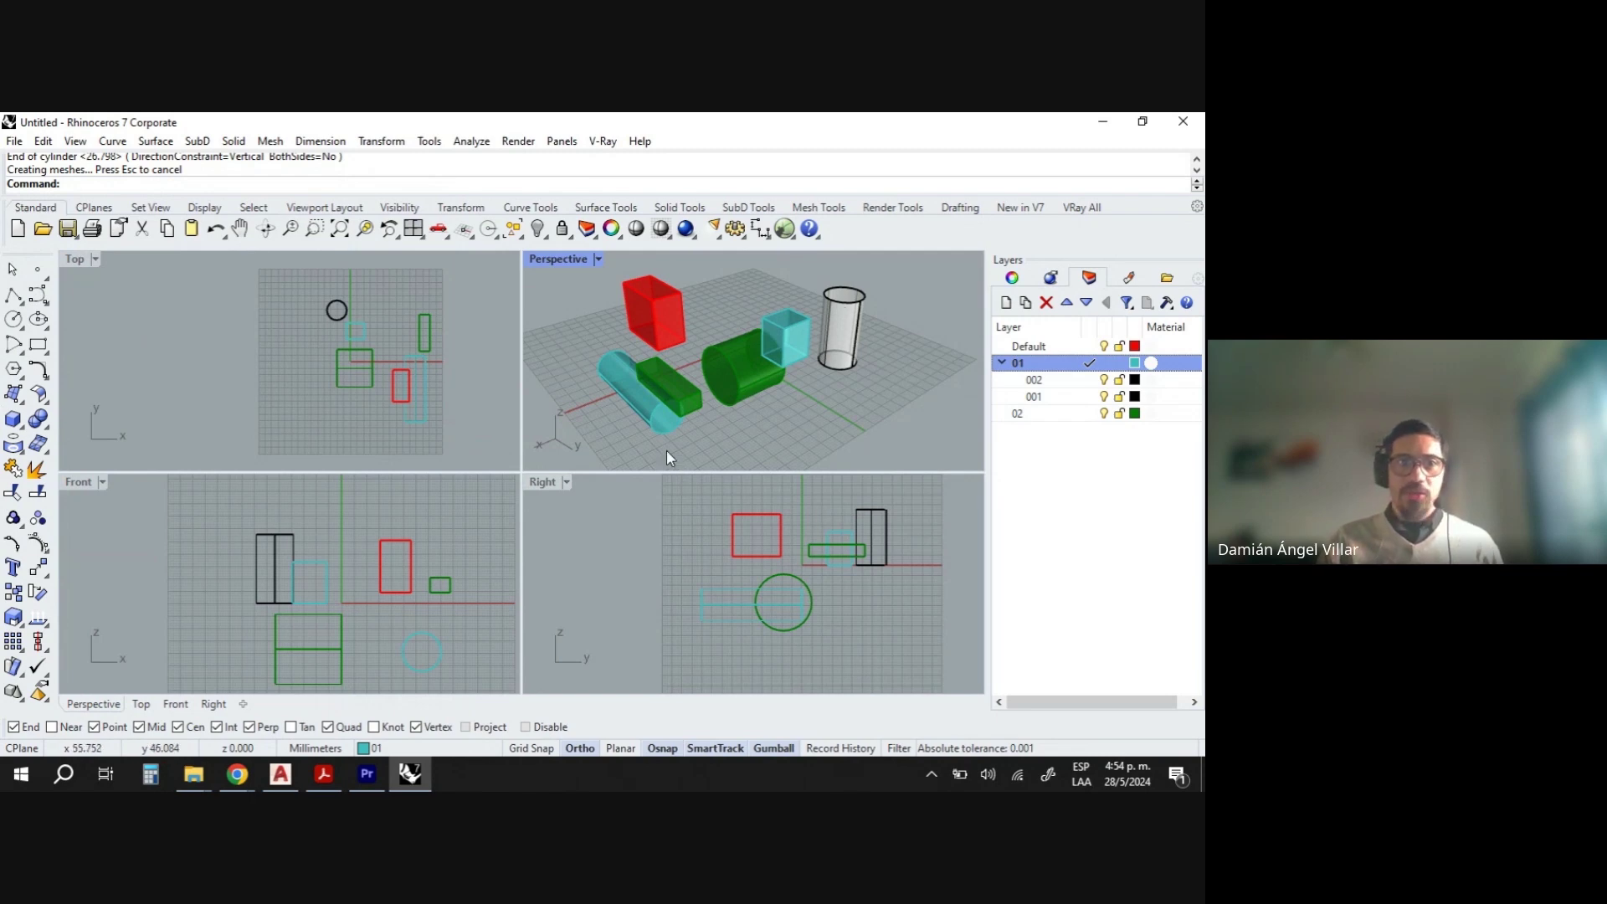
{"action": "left_click", "coordinate": [844, 343]}
{"action": "scroll", "coordinate": [338, 313], "scroll_direction": "up", "scroll_amount": 3}
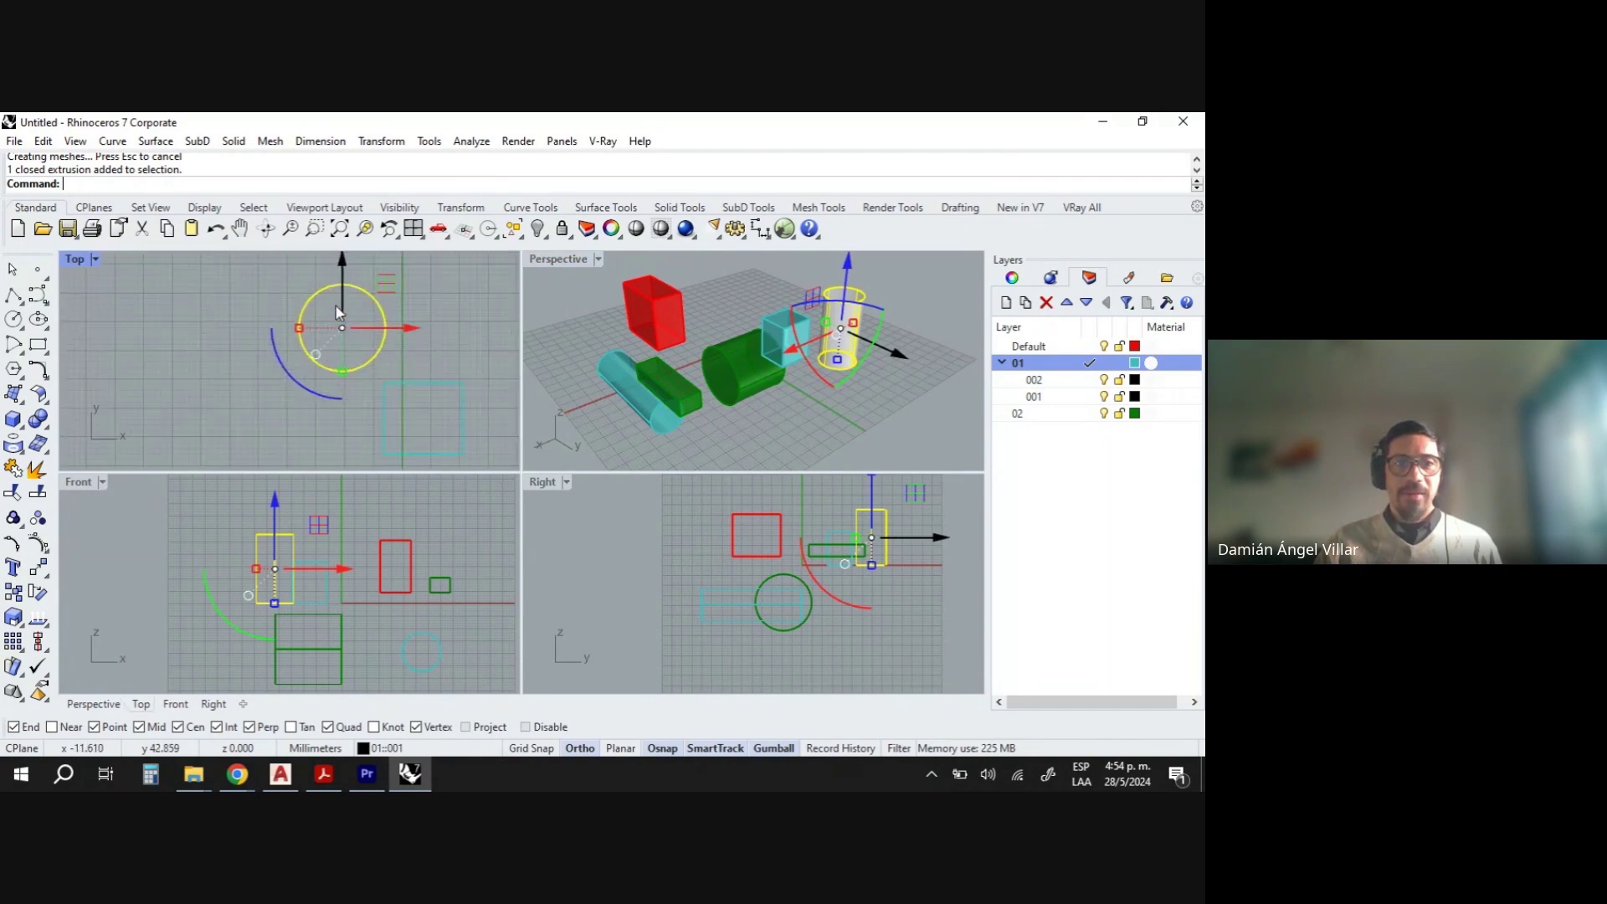
{"action": "scroll", "coordinate": [338, 313], "scroll_direction": "down", "scroll_amount": 3}
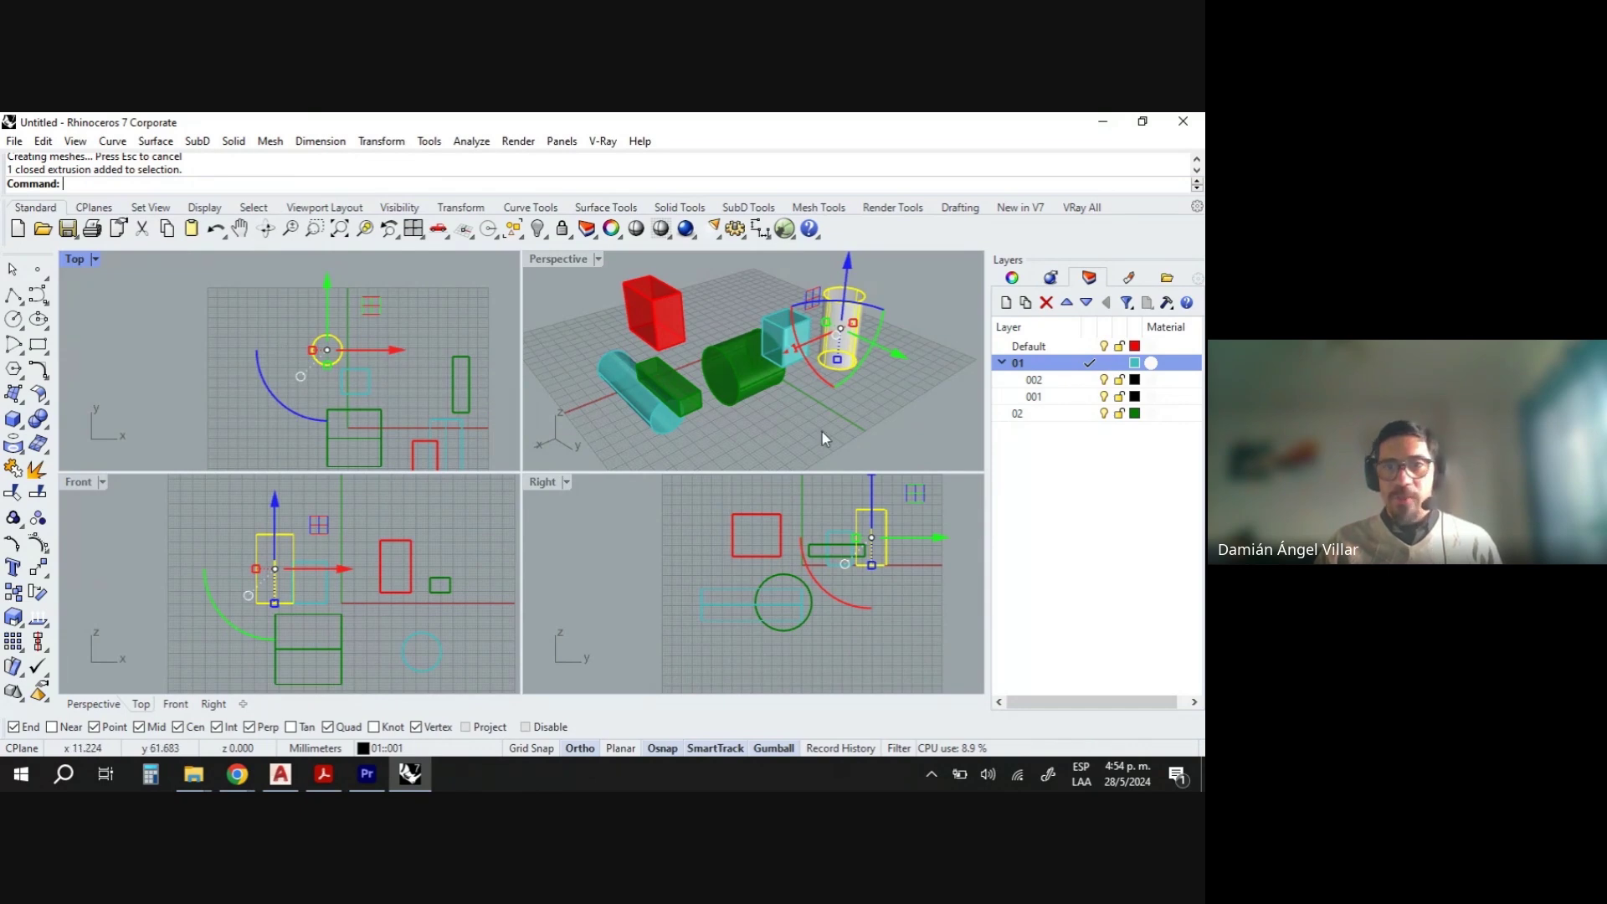
{"action": "left_click", "coordinate": [864, 434]}
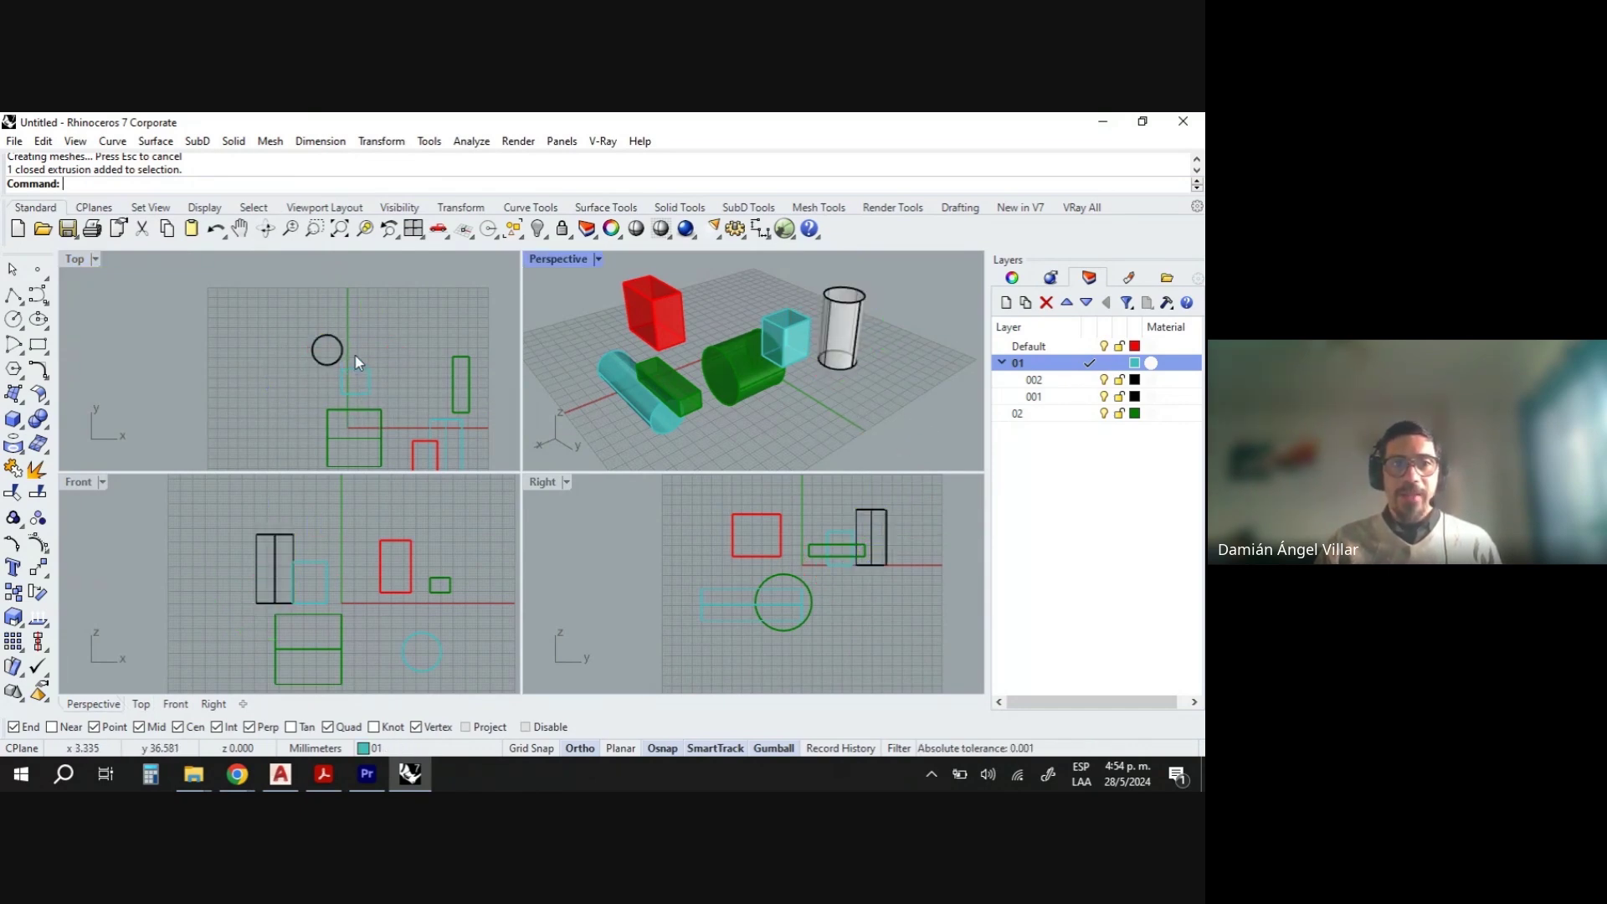
{"action": "scroll", "coordinate": [356, 362], "scroll_direction": "down", "scroll_amount": 1}
{"action": "right_click_drag", "start_coordinate": [656, 389], "coordinate": [724, 358]}
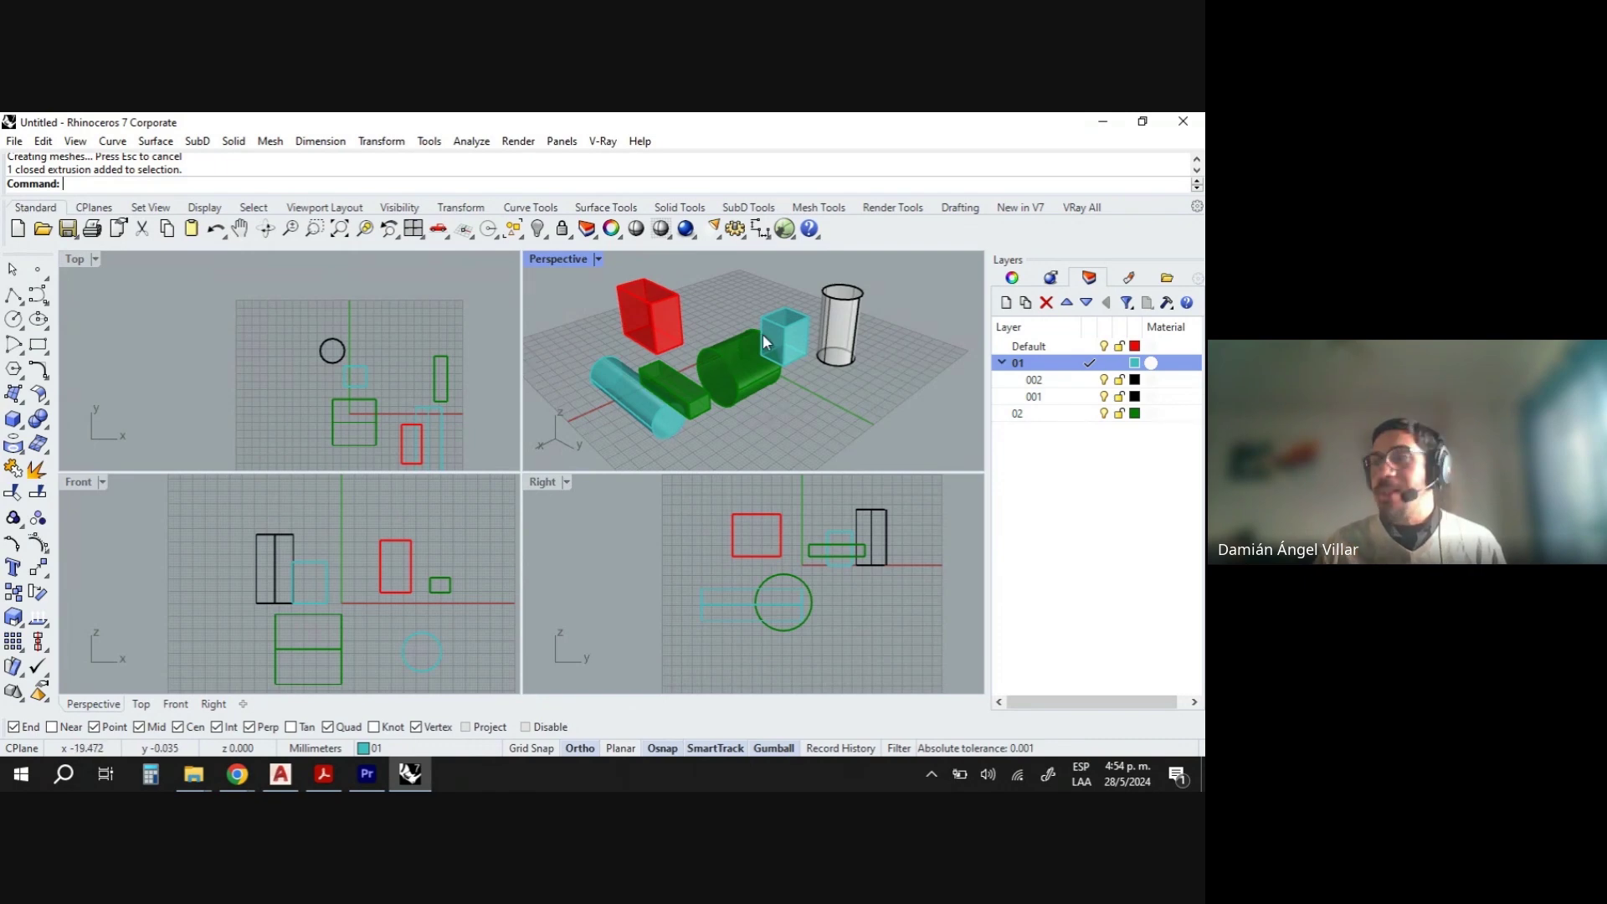
{"action": "left_click", "coordinate": [48, 355]}
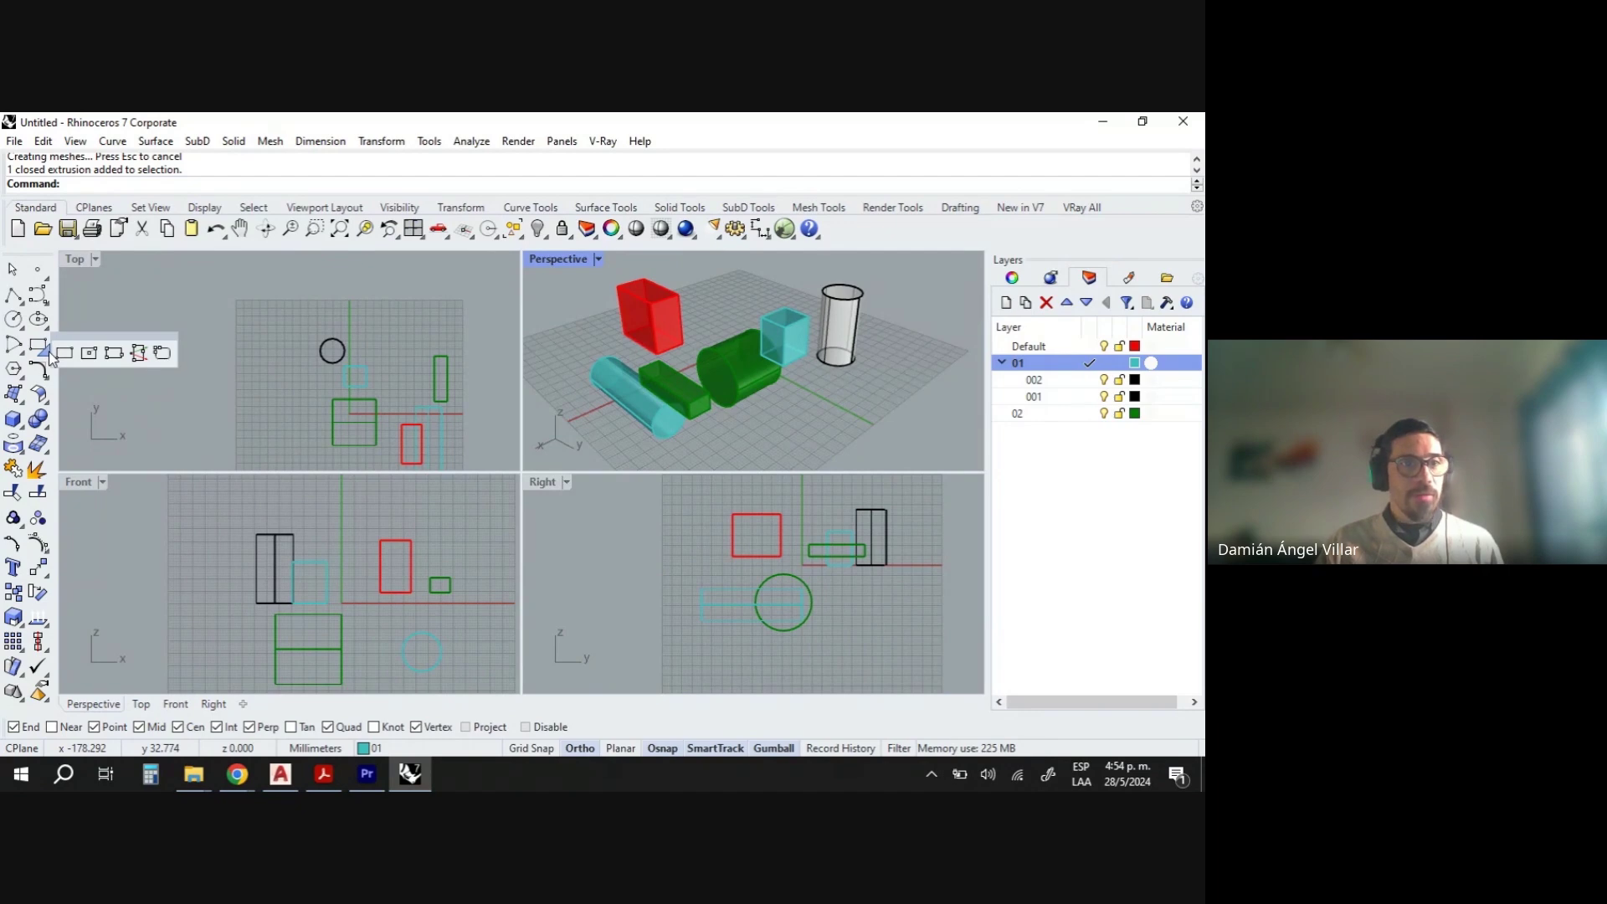
{"action": "left_click", "coordinate": [15, 373]}
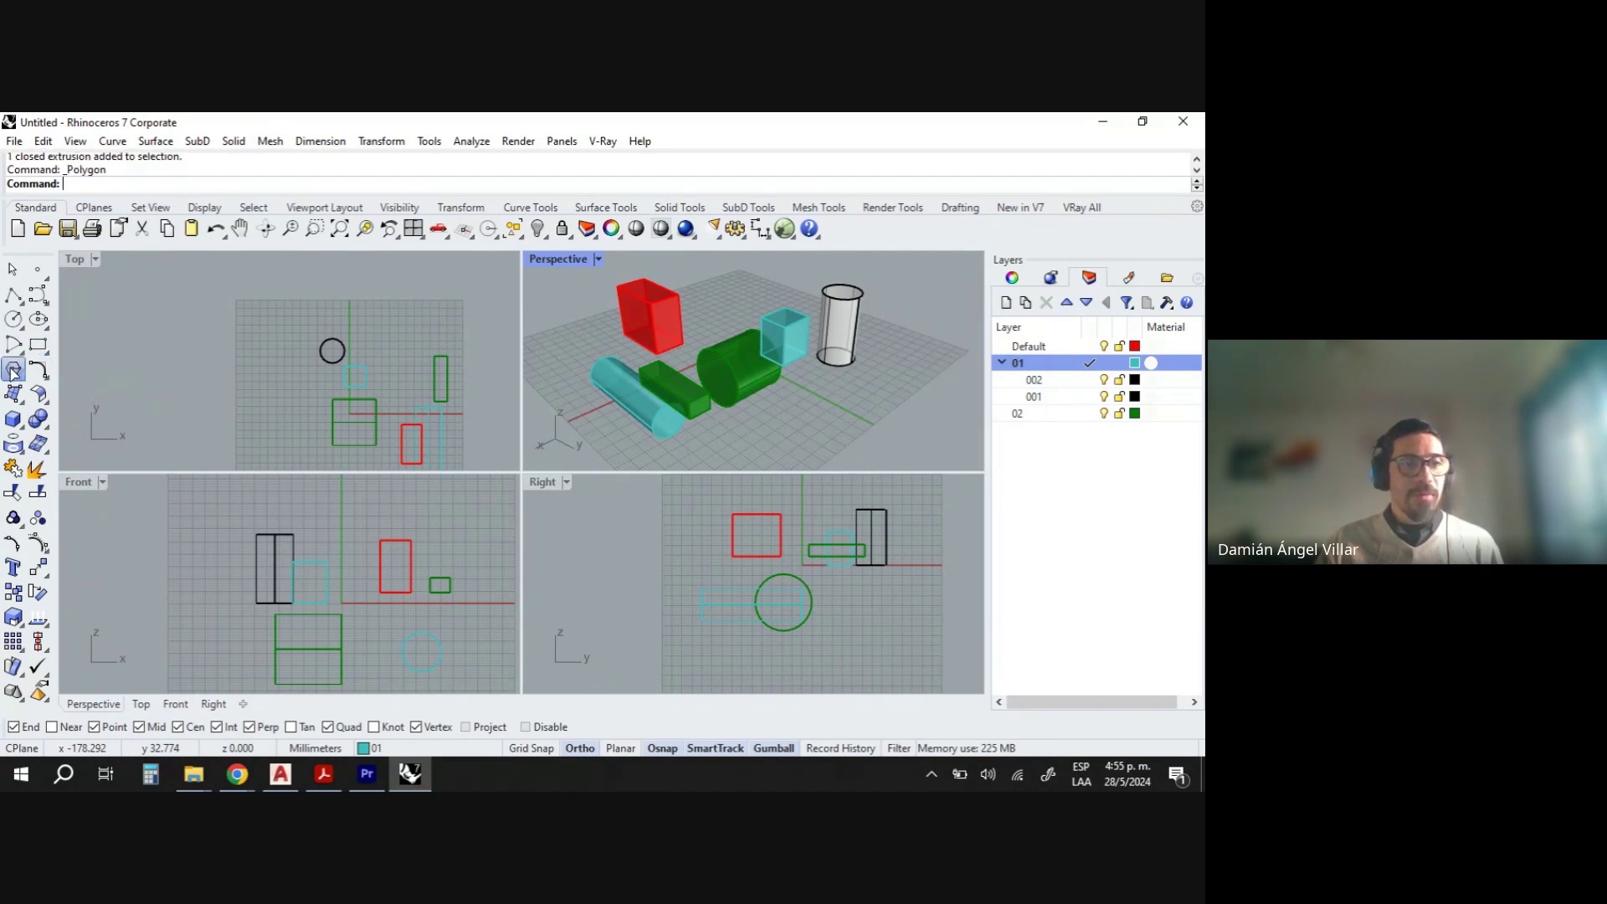
{"action": "scroll", "coordinate": [733, 290], "scroll_direction": "up", "scroll_amount": 4}
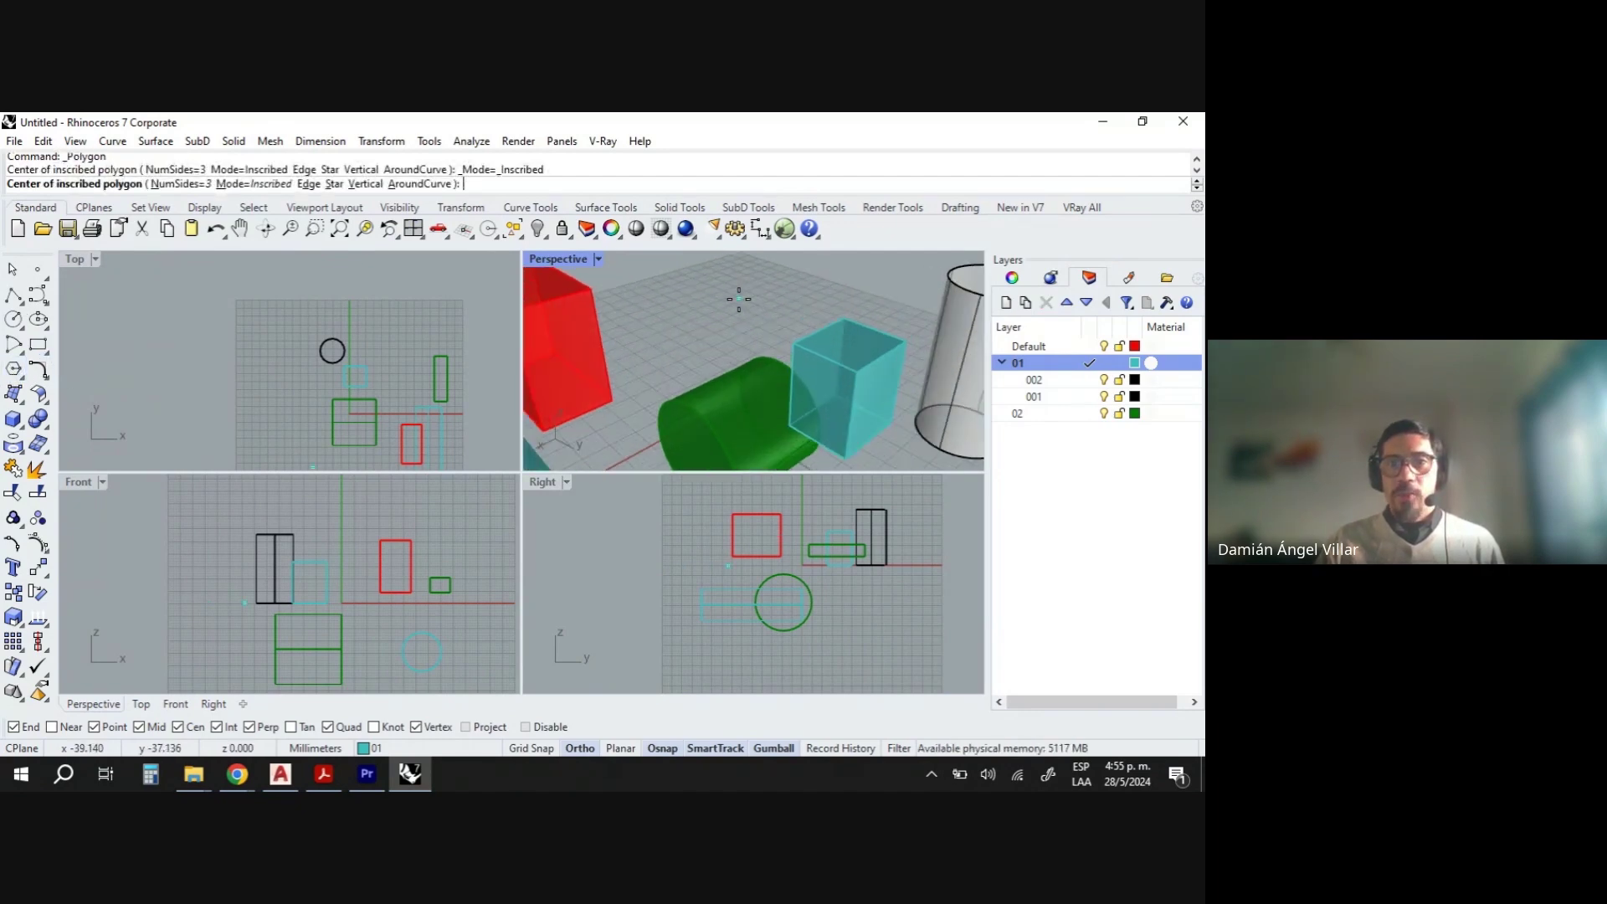
{"action": "left_click", "coordinate": [736, 301]}
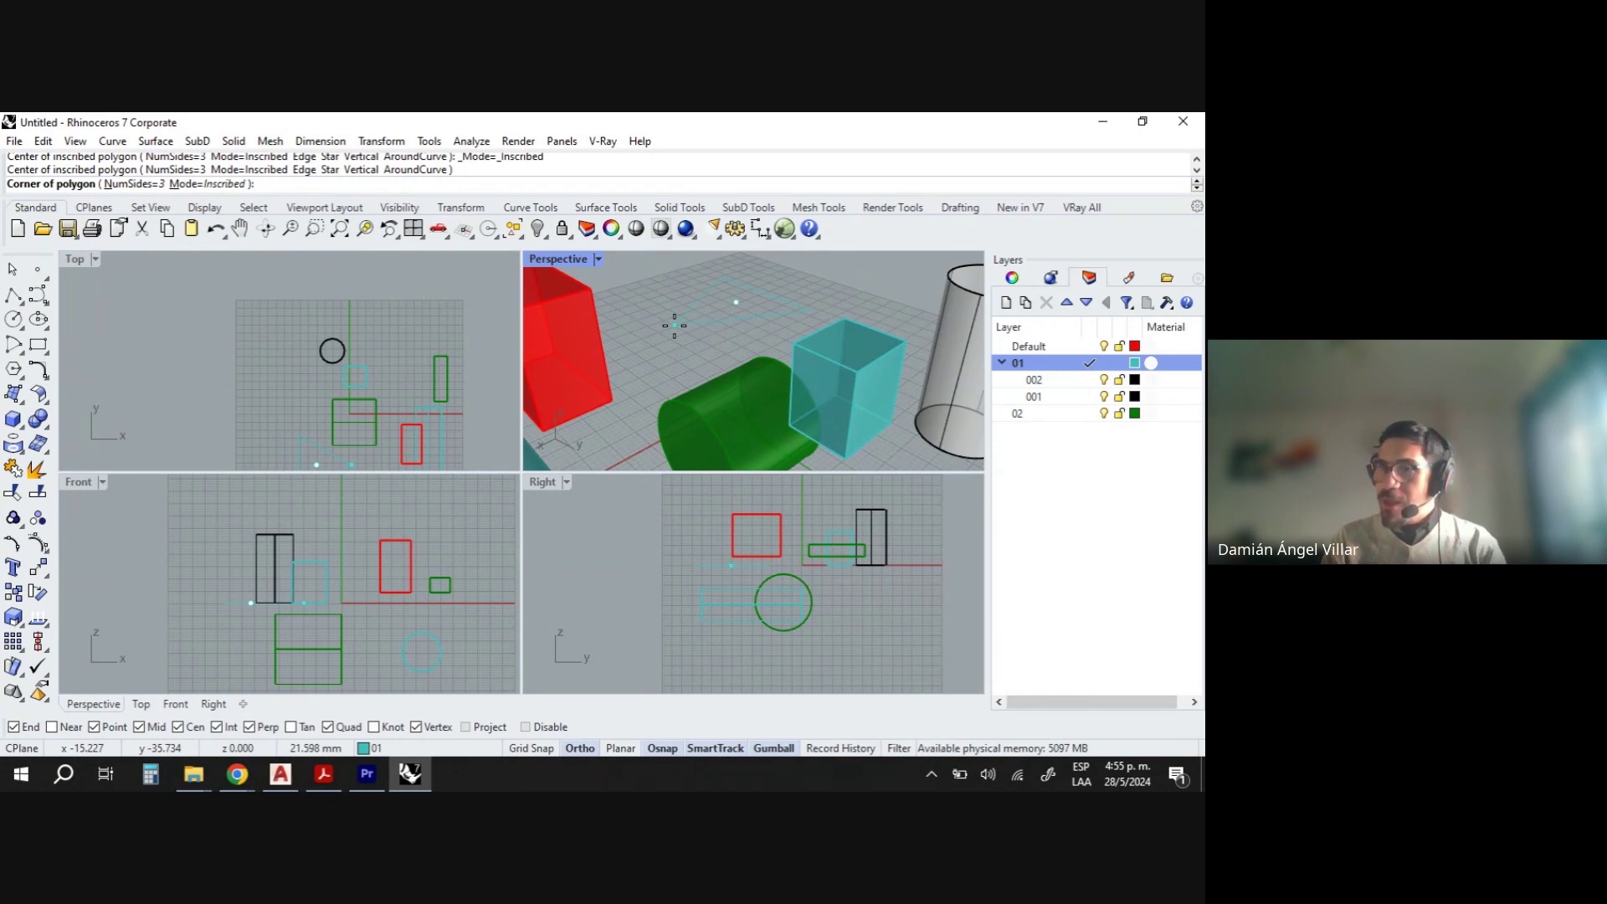
{"action": "key", "text": "Escape"}
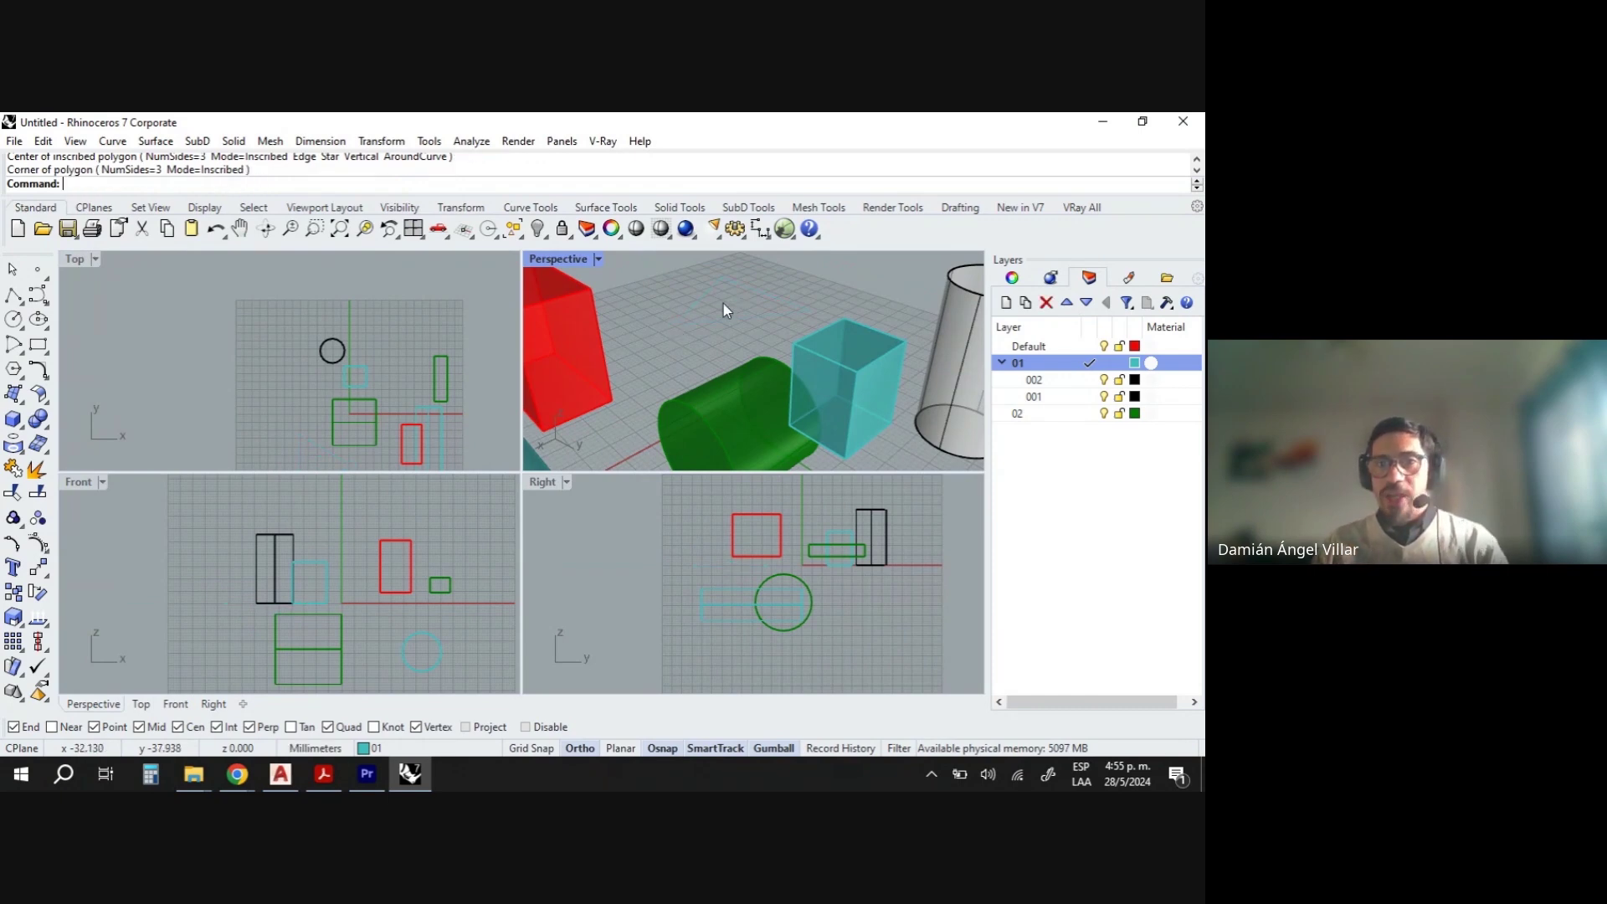
{"action": "scroll", "coordinate": [755, 343], "scroll_direction": "down", "scroll_amount": 5}
{"action": "scroll", "coordinate": [751, 349], "scroll_direction": "up", "scroll_amount": 3}
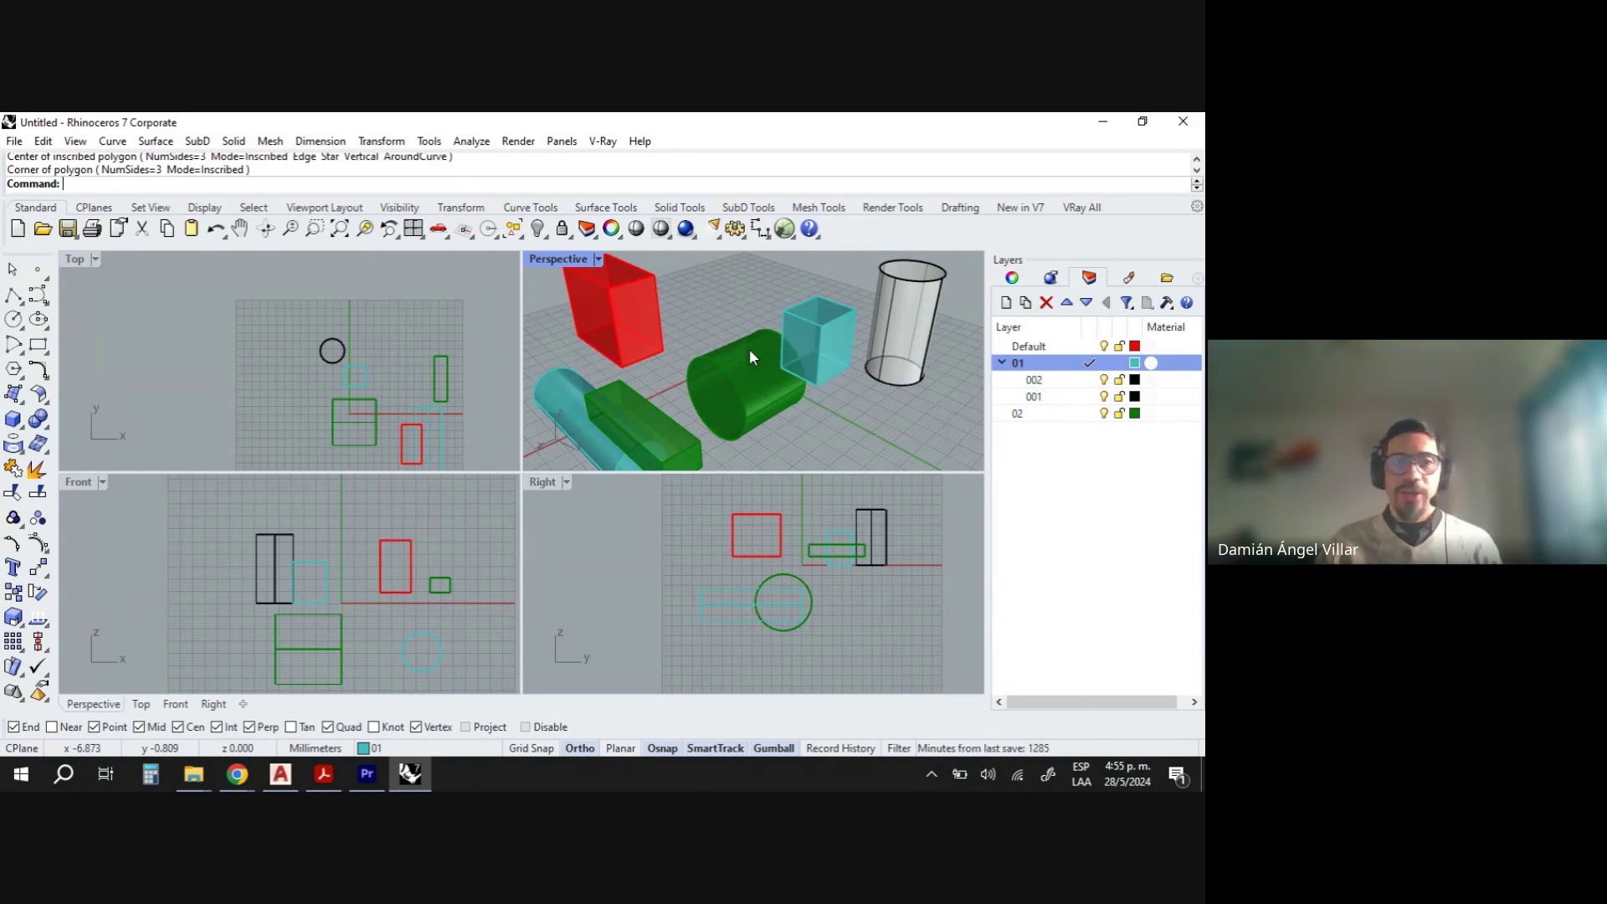
Draw an open polyline in Perspective, snapping to the green, red and cyan boxes and black cylinder, passing through free points and ending on the cyan cylinder.
{"action": "left_click", "coordinate": [23, 303]}
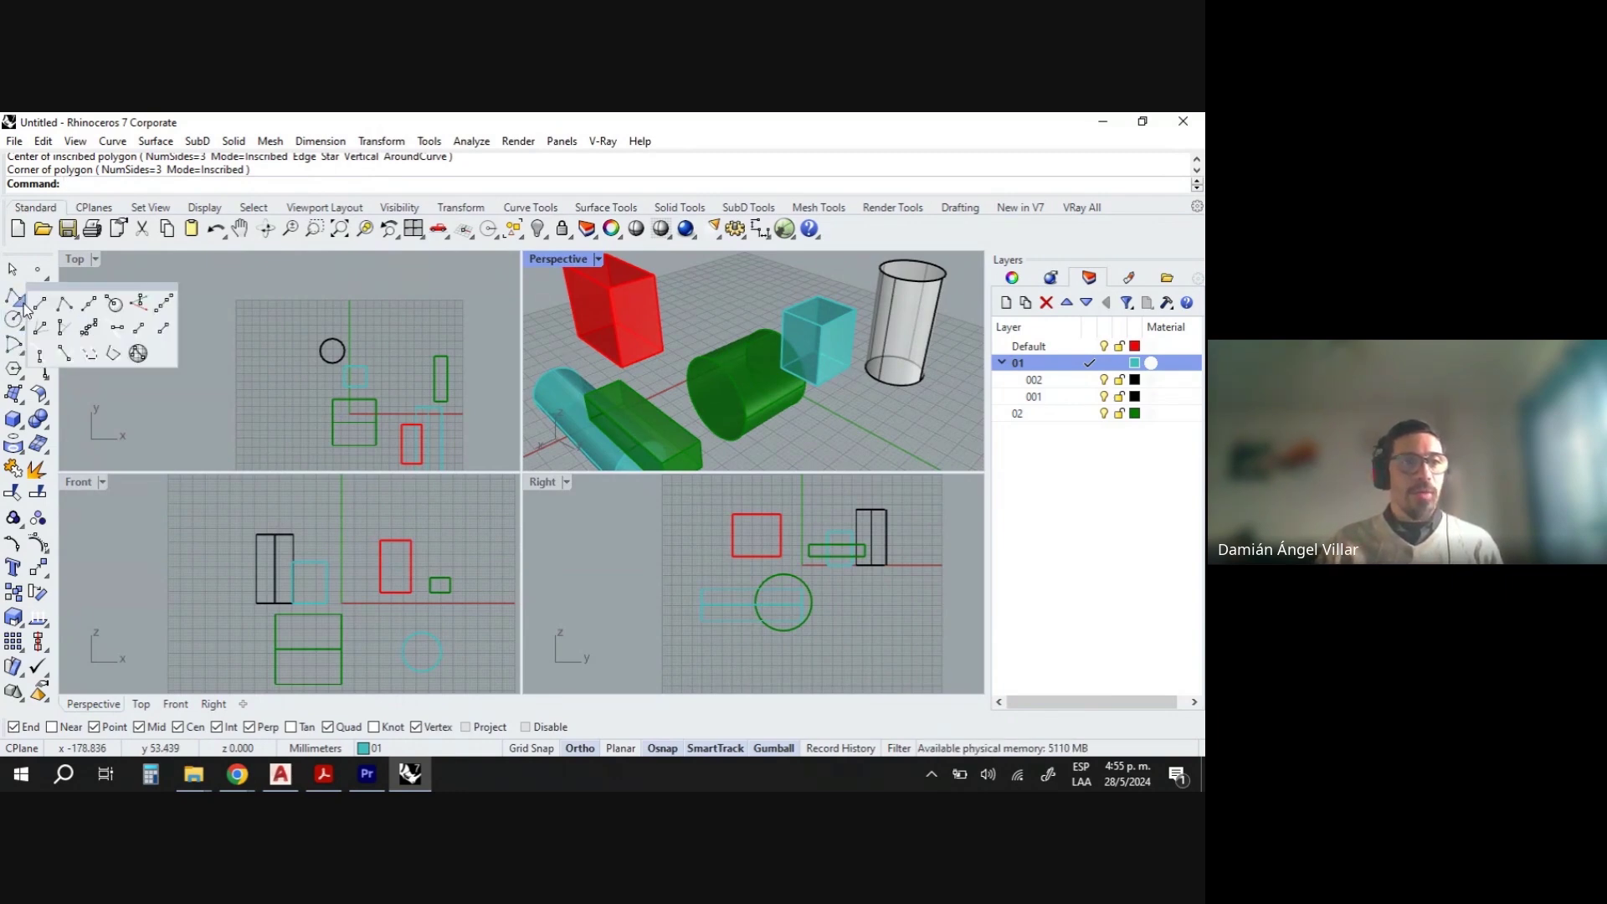
{"action": "left_click", "coordinate": [67, 307]}
{"action": "right_click_drag", "start_coordinate": [771, 352], "coordinate": [736, 326]}
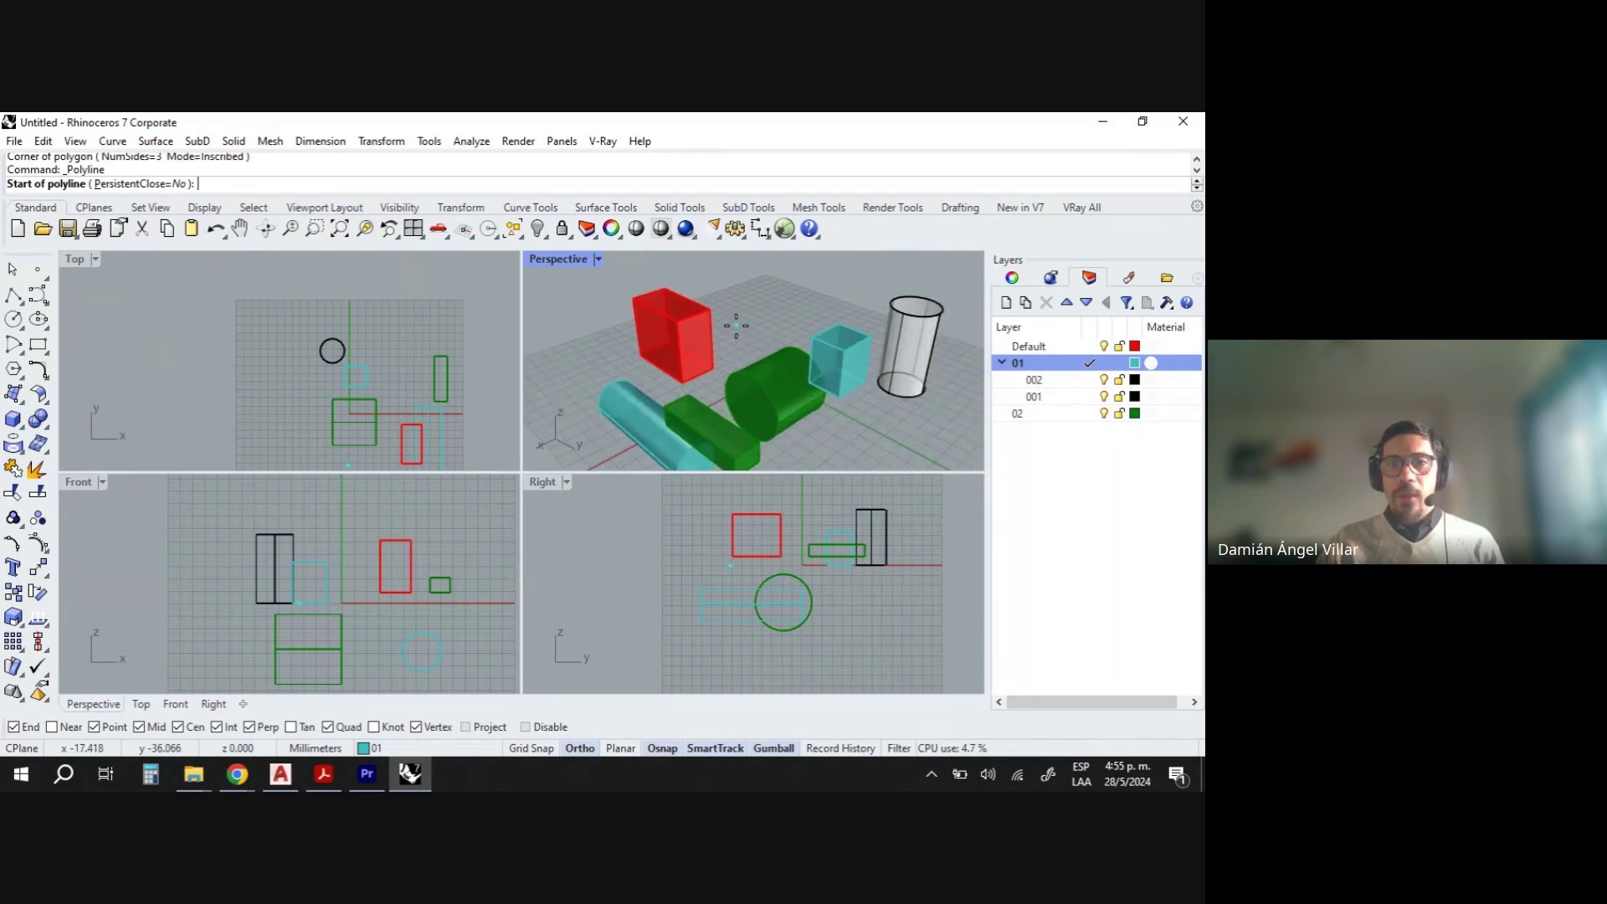
{"action": "left_click", "coordinate": [689, 395]}
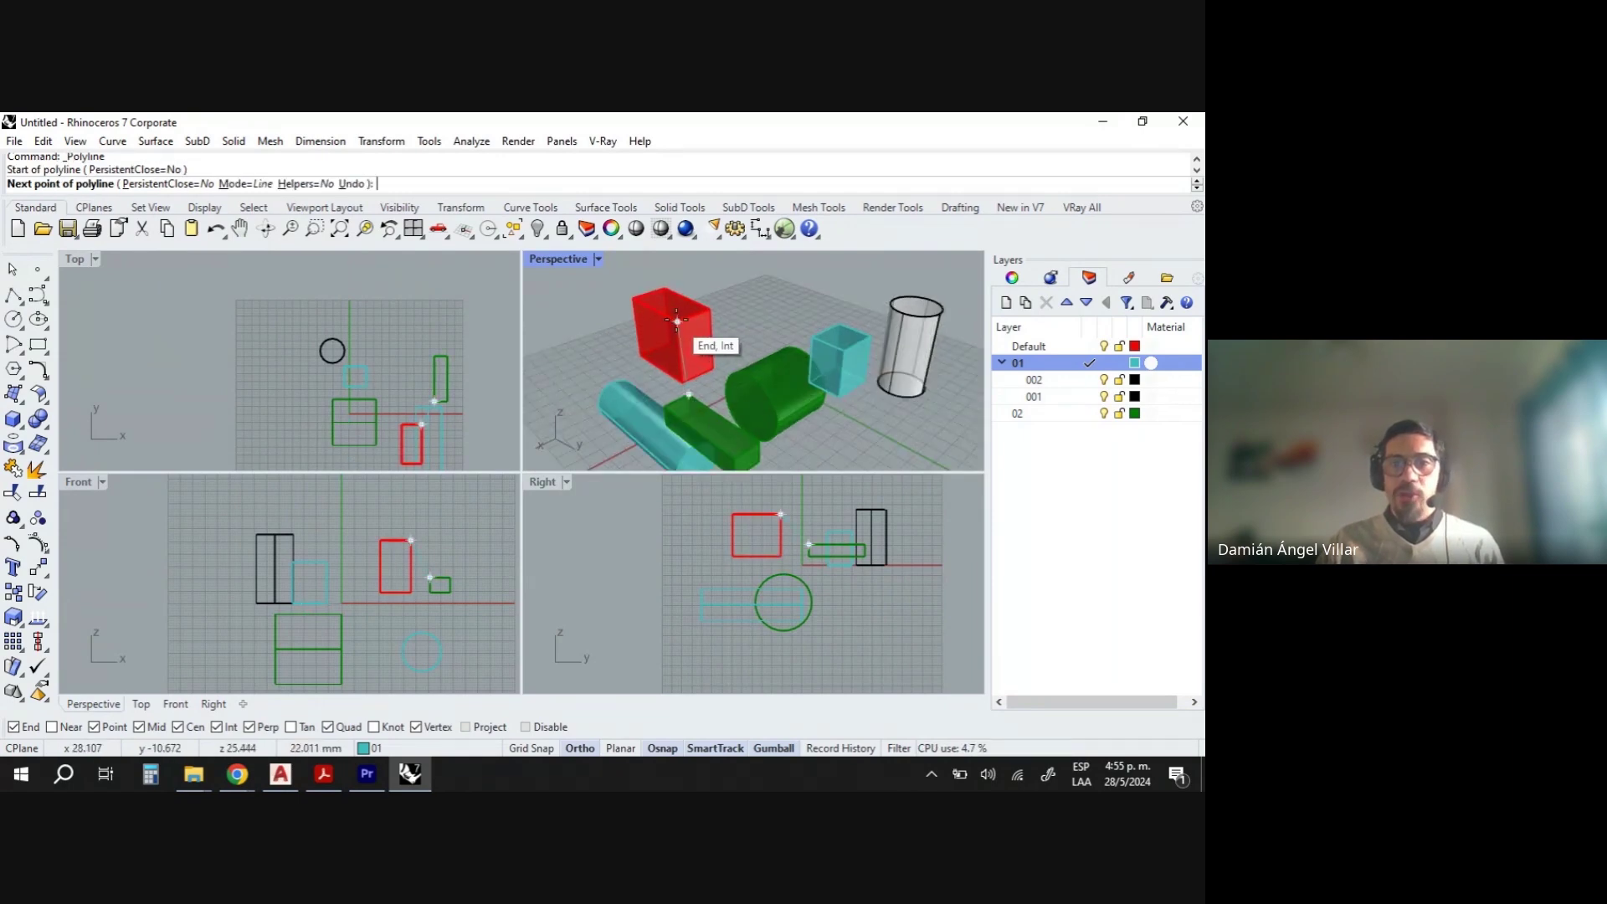
{"action": "left_click", "coordinate": [677, 319]}
{"action": "left_click", "coordinate": [812, 337]}
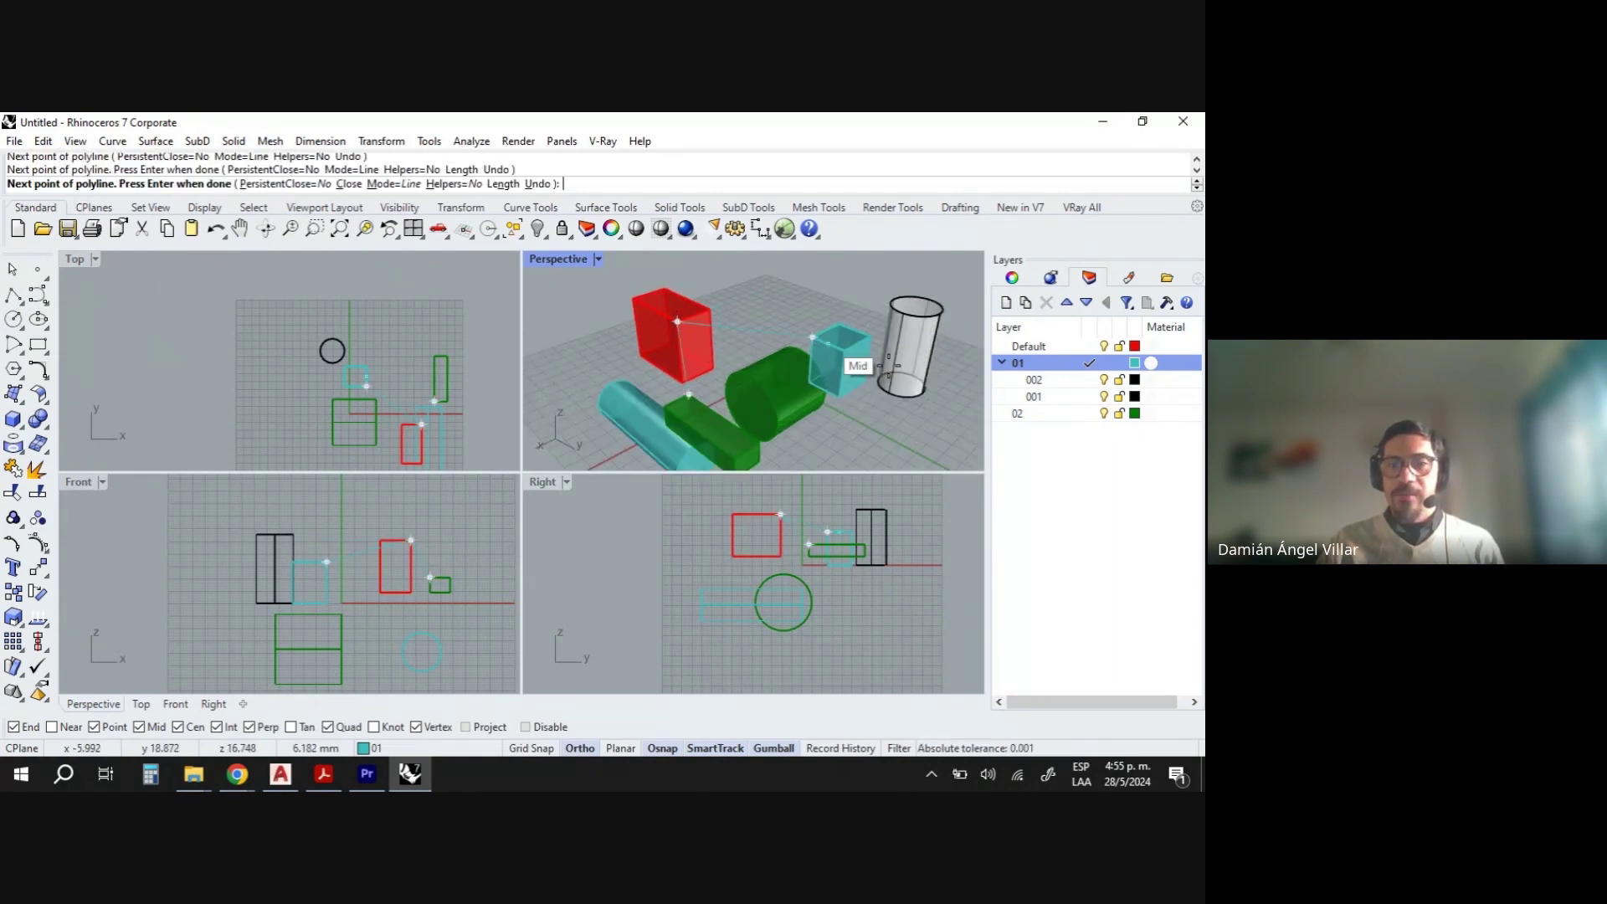
{"action": "left_click", "coordinate": [904, 319]}
{"action": "right_click_drag", "start_coordinate": [904, 320], "coordinate": [934, 401]}
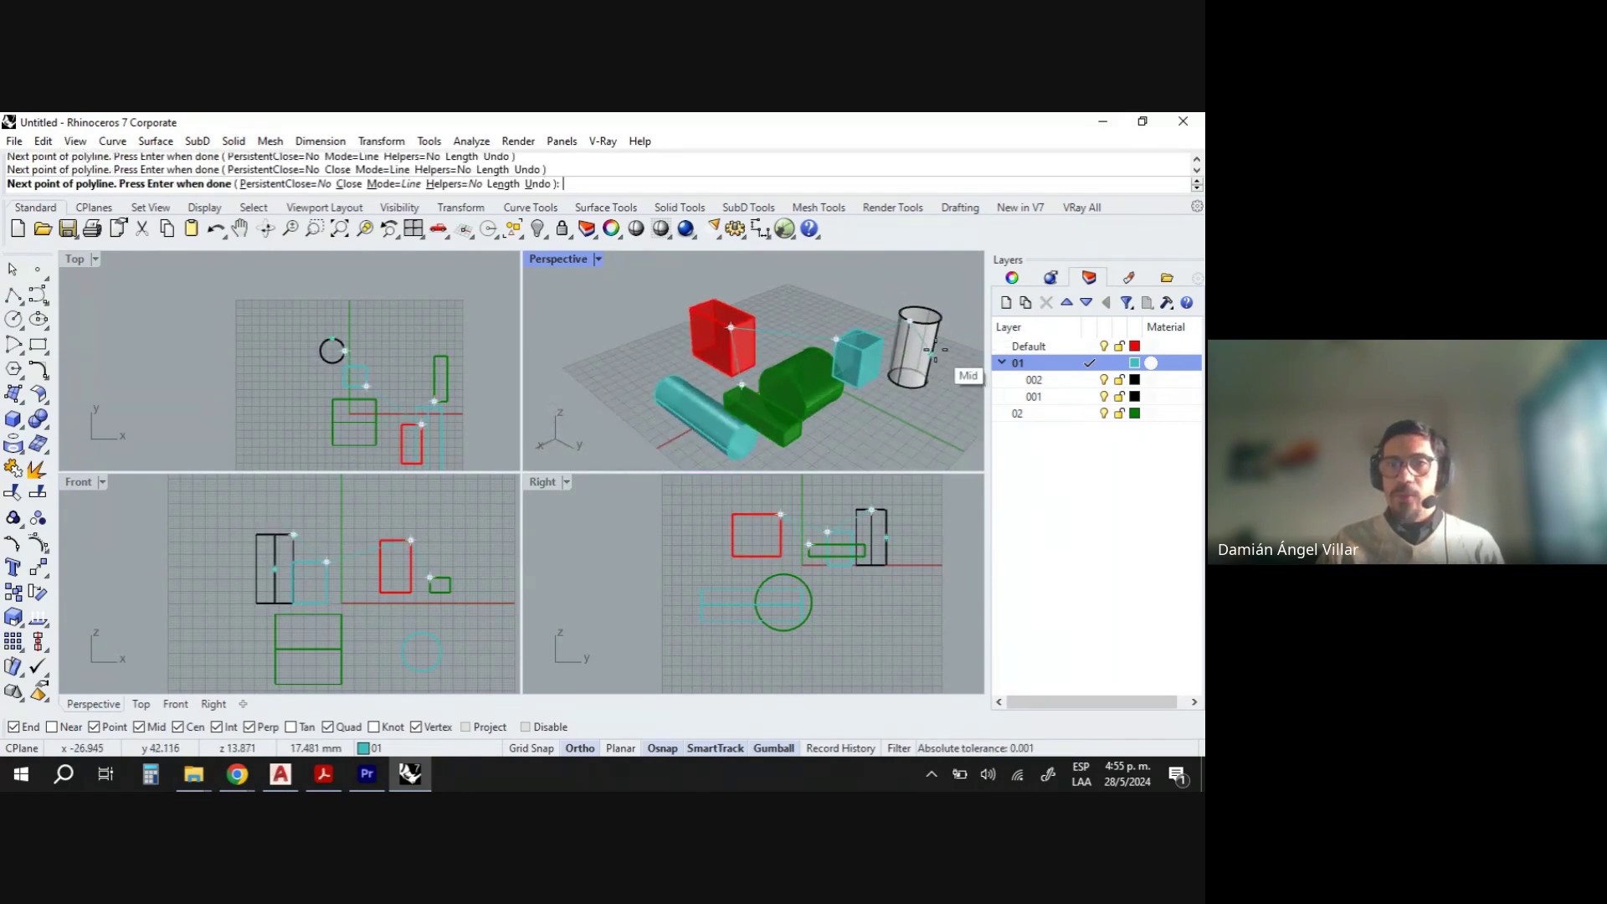
{"action": "left_click", "coordinate": [935, 424]}
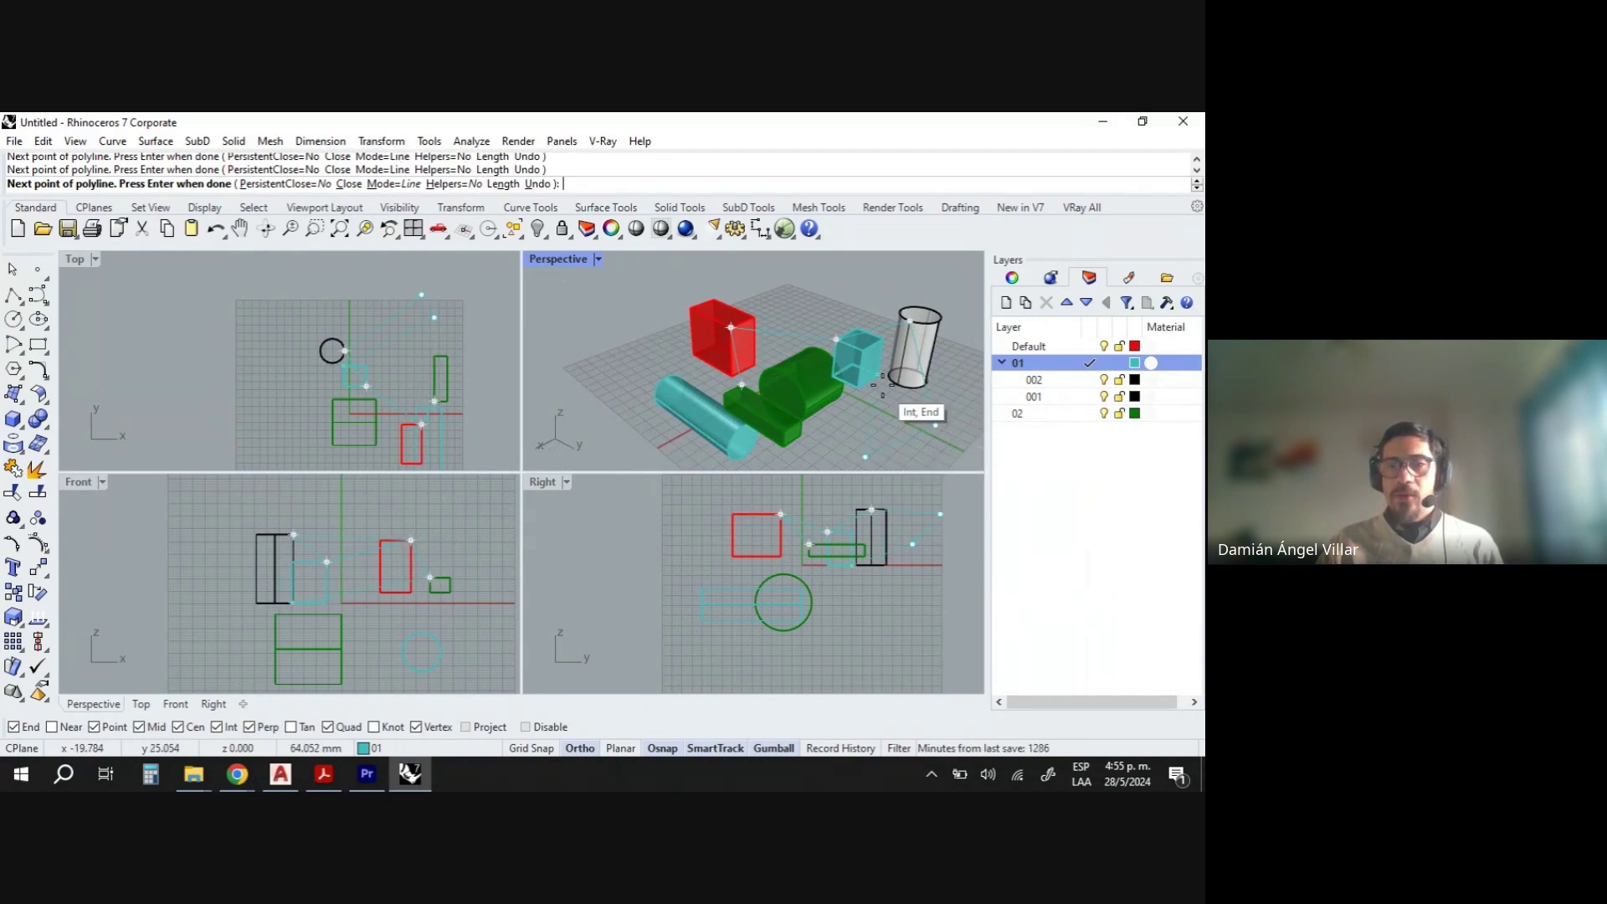
{"action": "right_click_drag", "start_coordinate": [883, 385], "coordinate": [817, 429]}
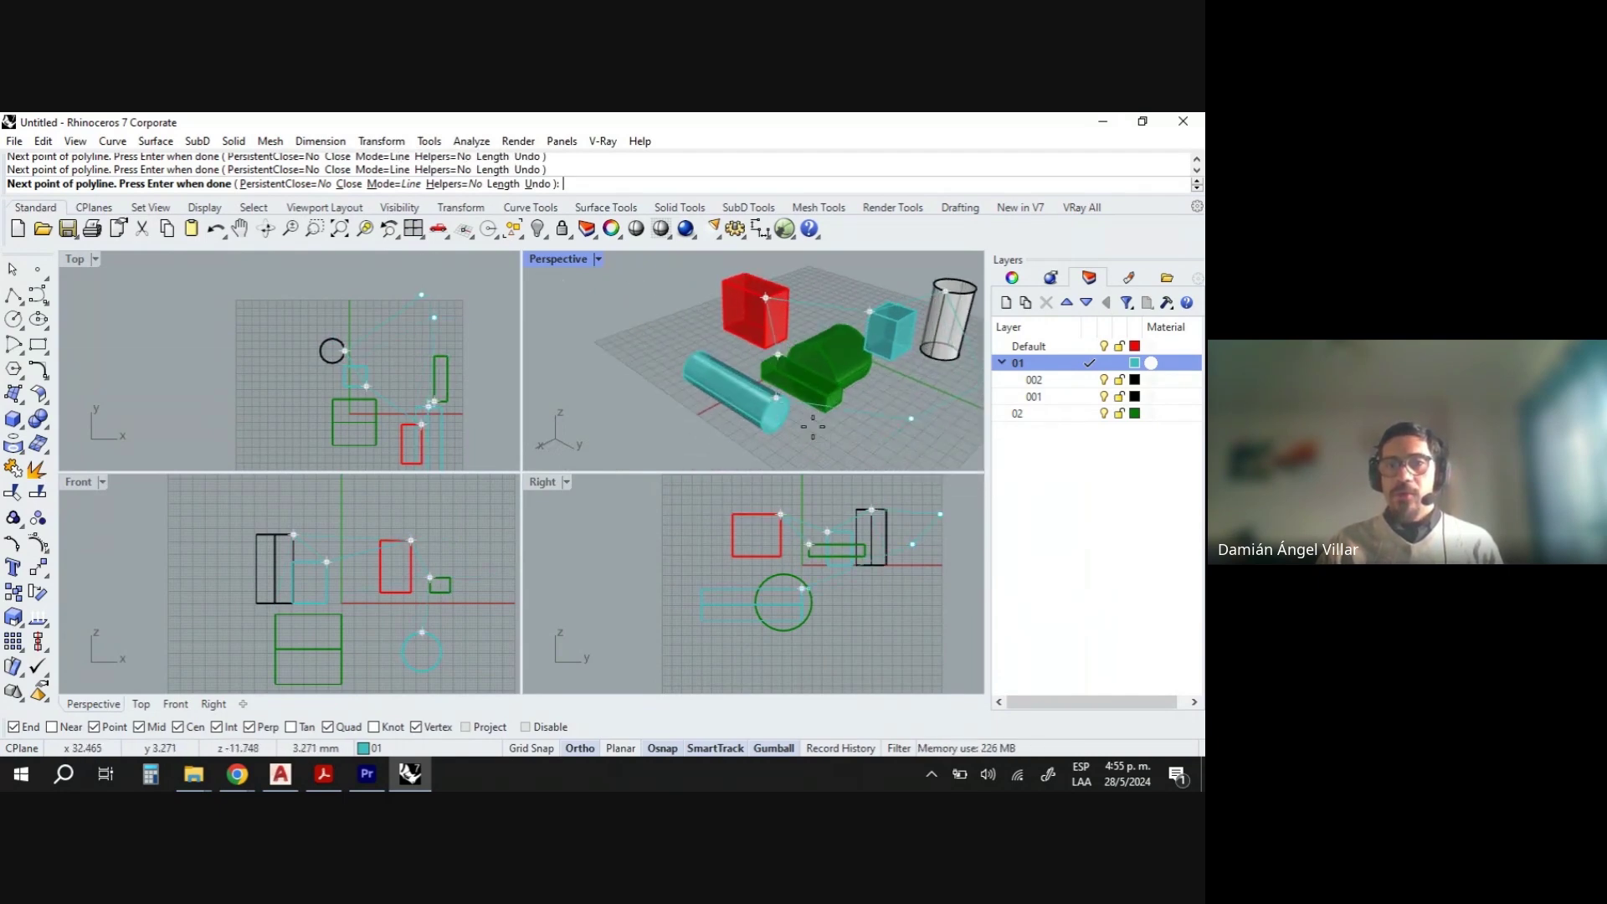
{"action": "right_click", "coordinate": [851, 442]}
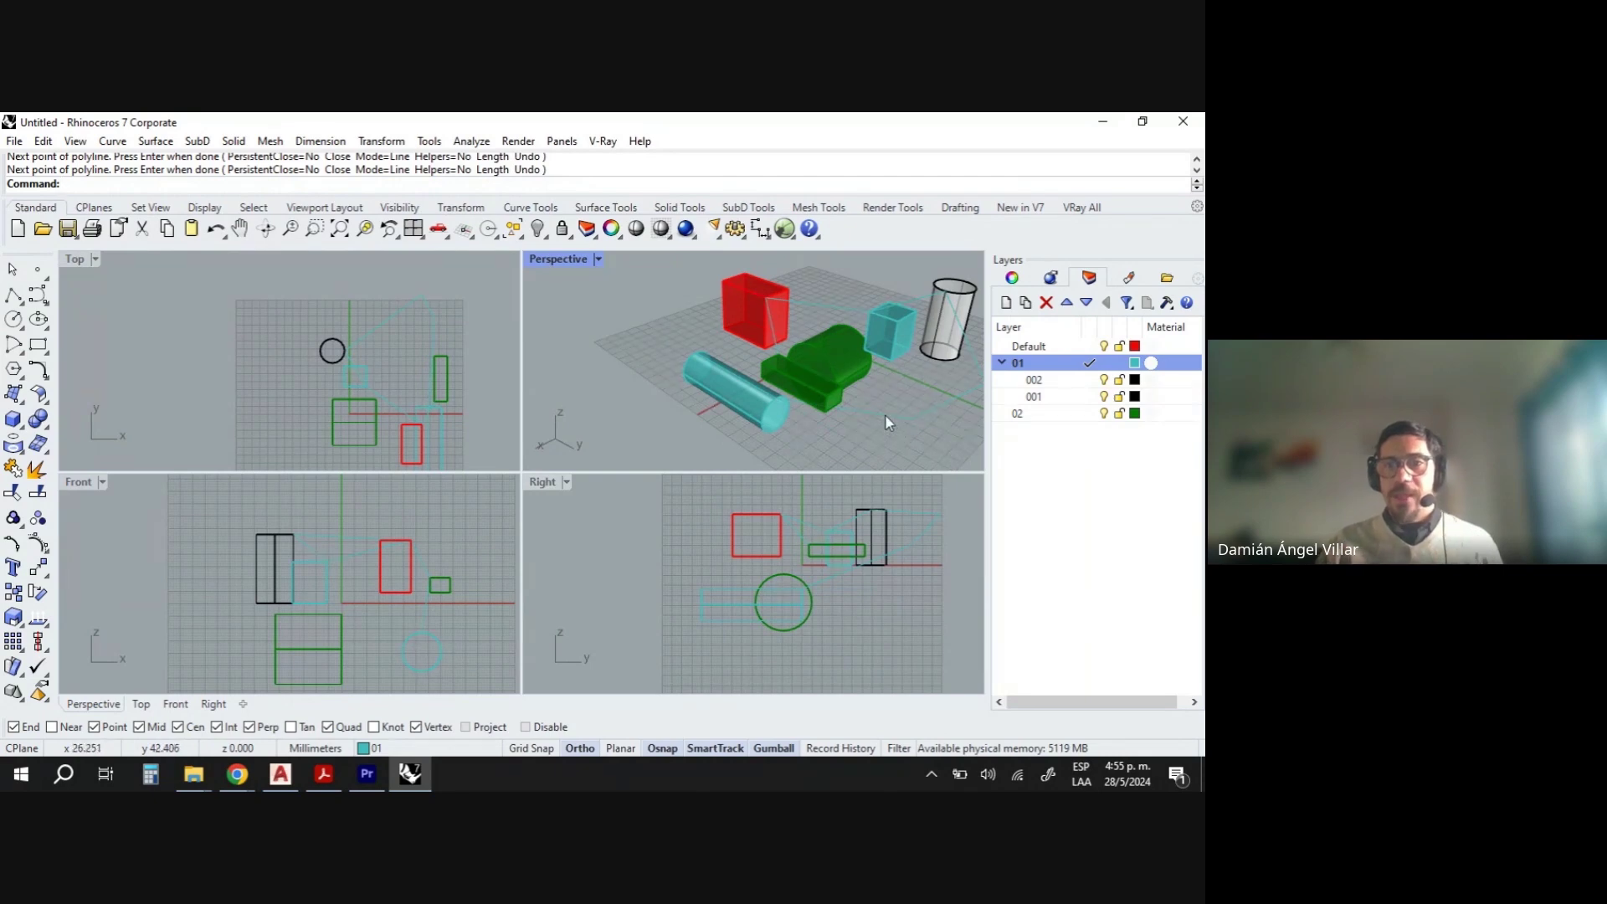
Examine the new polyline across the views, and activate the Top, Front, Right and Perspective viewports in turn.
{"action": "left_click", "coordinate": [886, 415]}
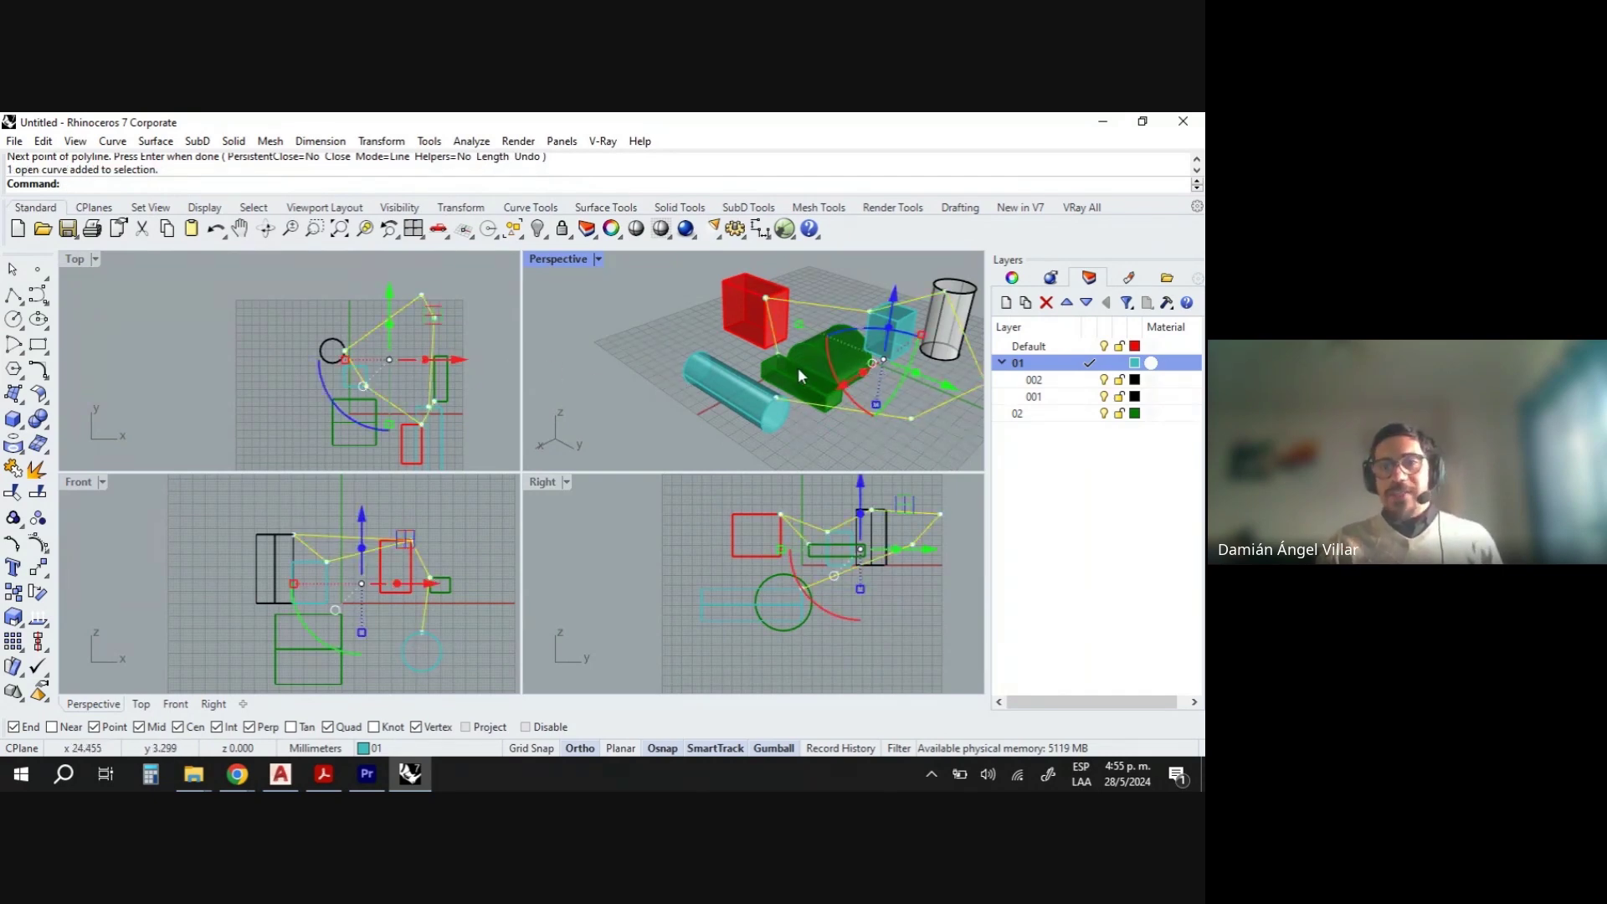
{"action": "right_click_drag", "start_coordinate": [800, 375], "coordinate": [670, 360]}
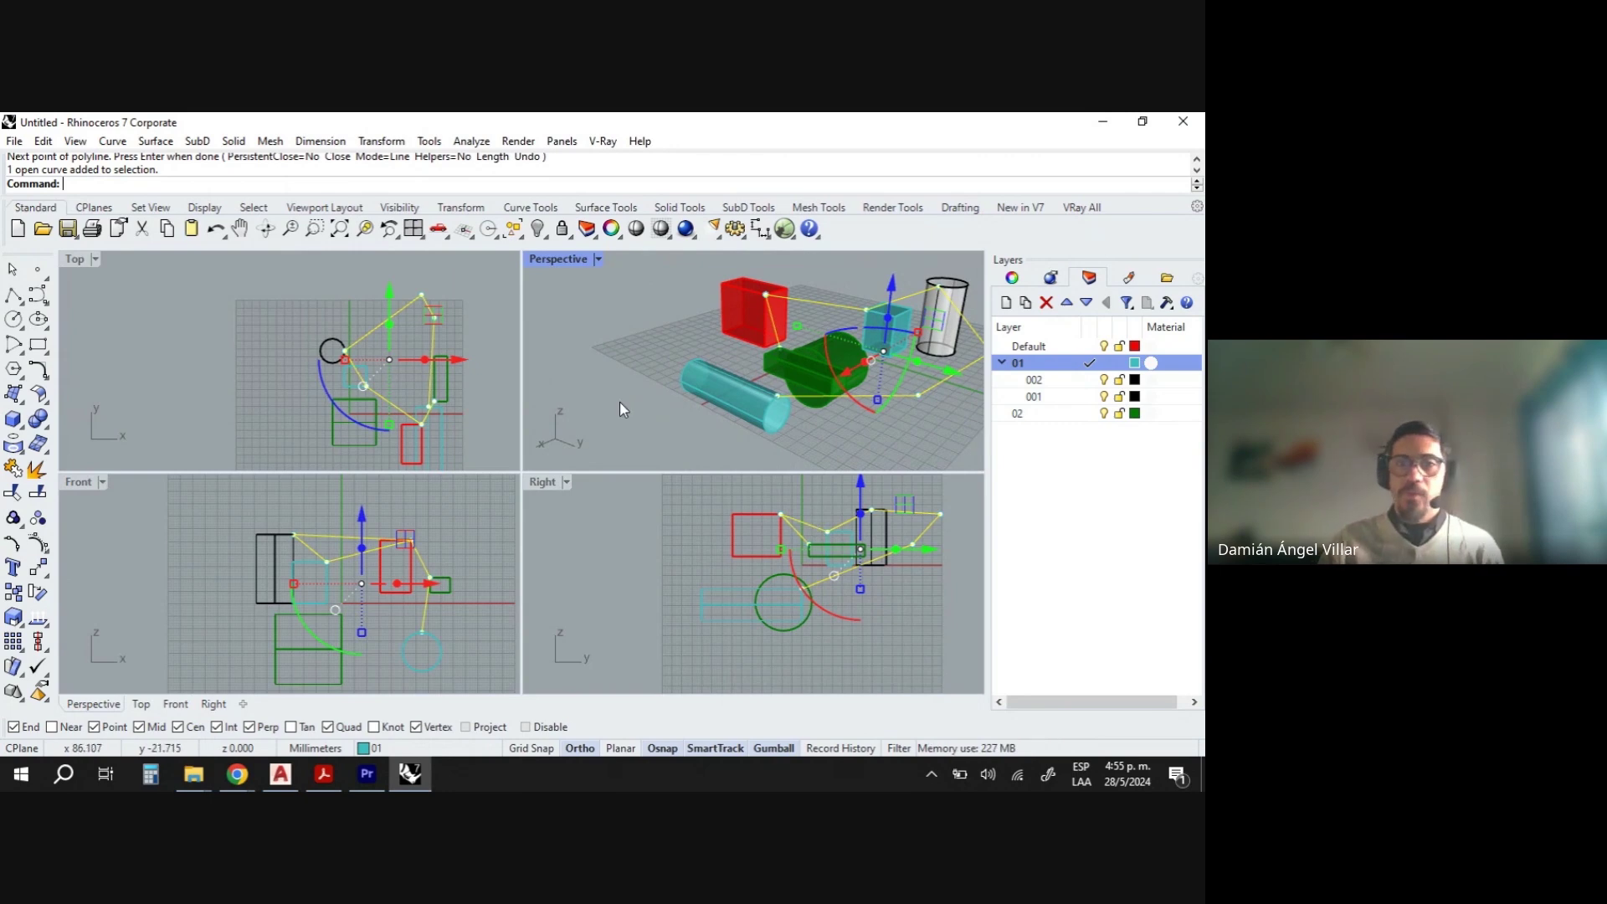
{"action": "key", "text": "Escape"}
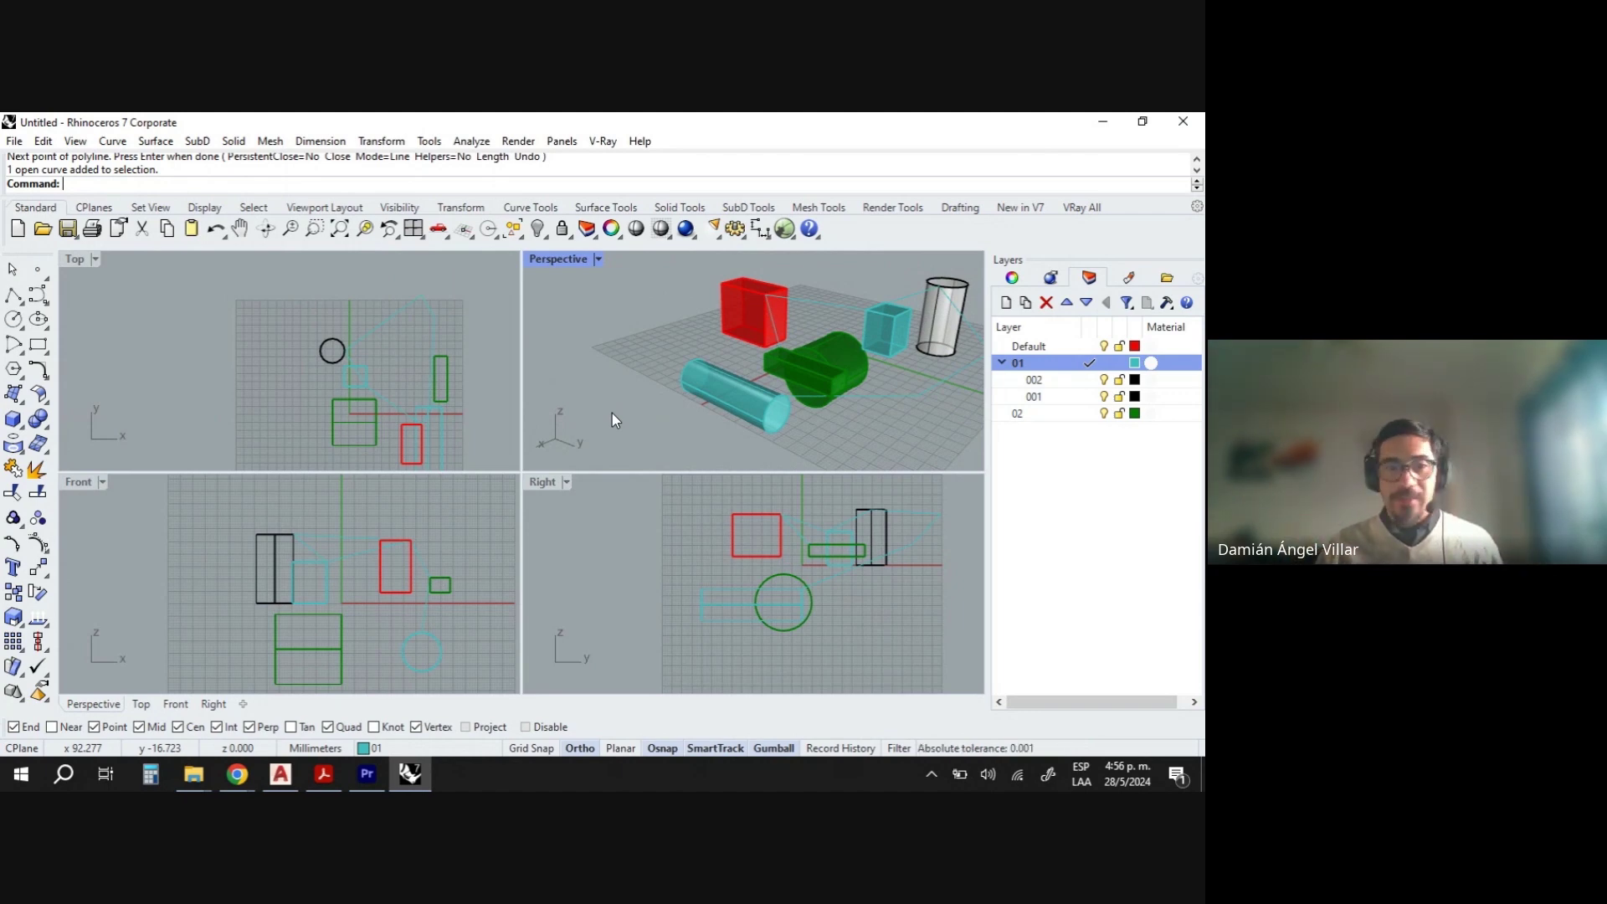
{"action": "left_click", "coordinate": [137, 348]}
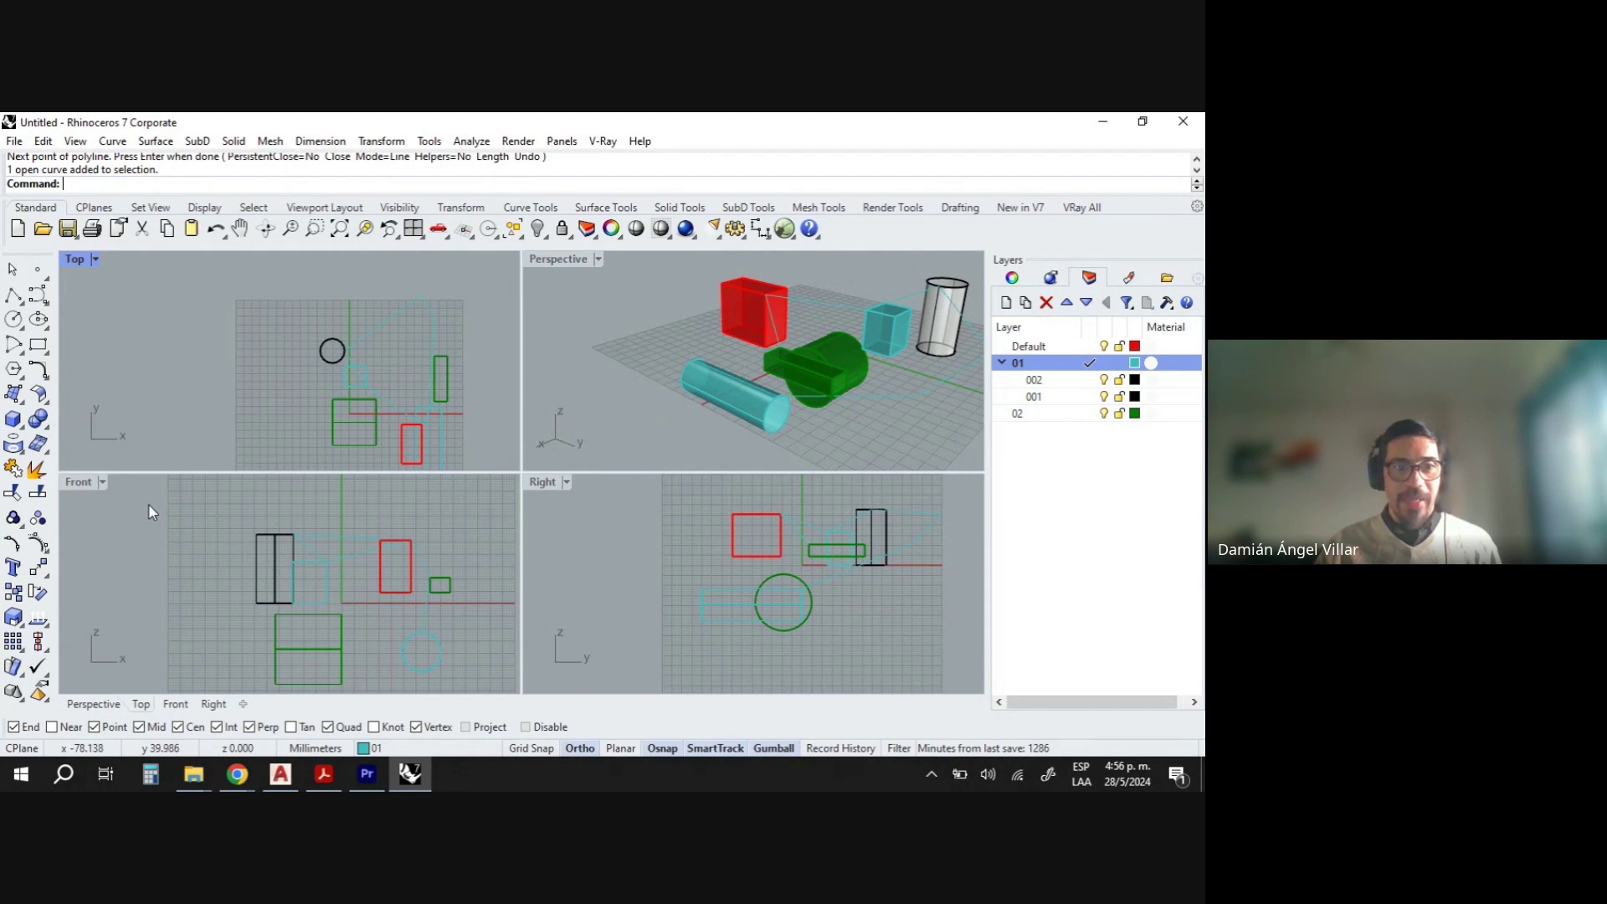
{"action": "left_click", "coordinate": [153, 512]}
{"action": "left_click", "coordinate": [594, 499]}
{"action": "left_click", "coordinate": [570, 367]}
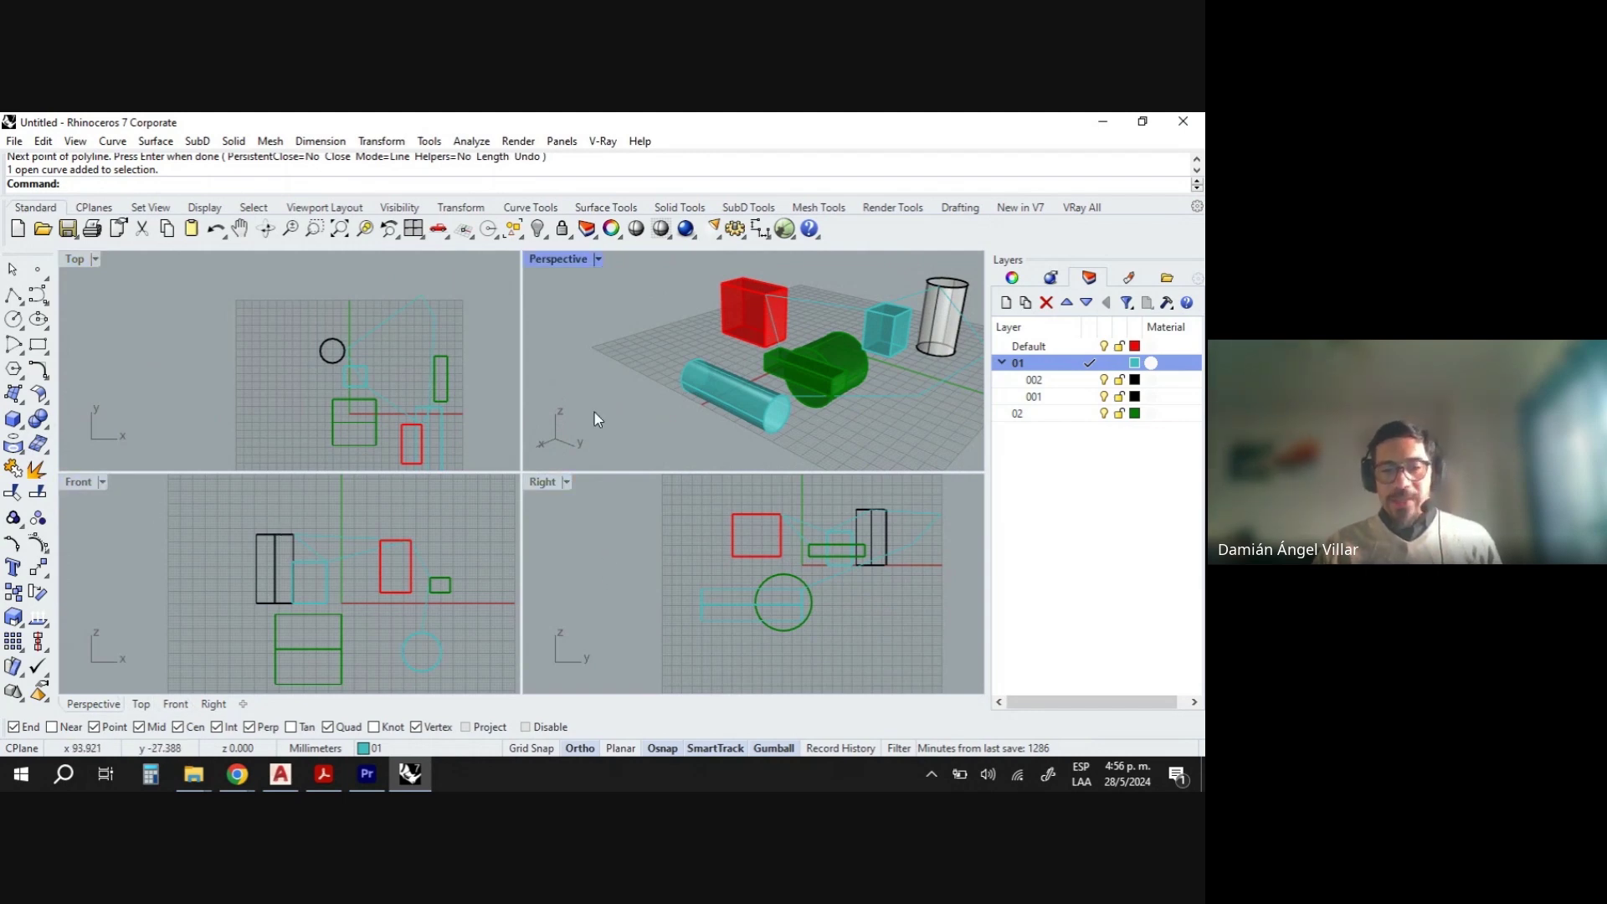
Enable the Project object snap and move the existing polyline along positive Y, clear of the solids.
{"action": "left_click", "coordinate": [466, 727]}
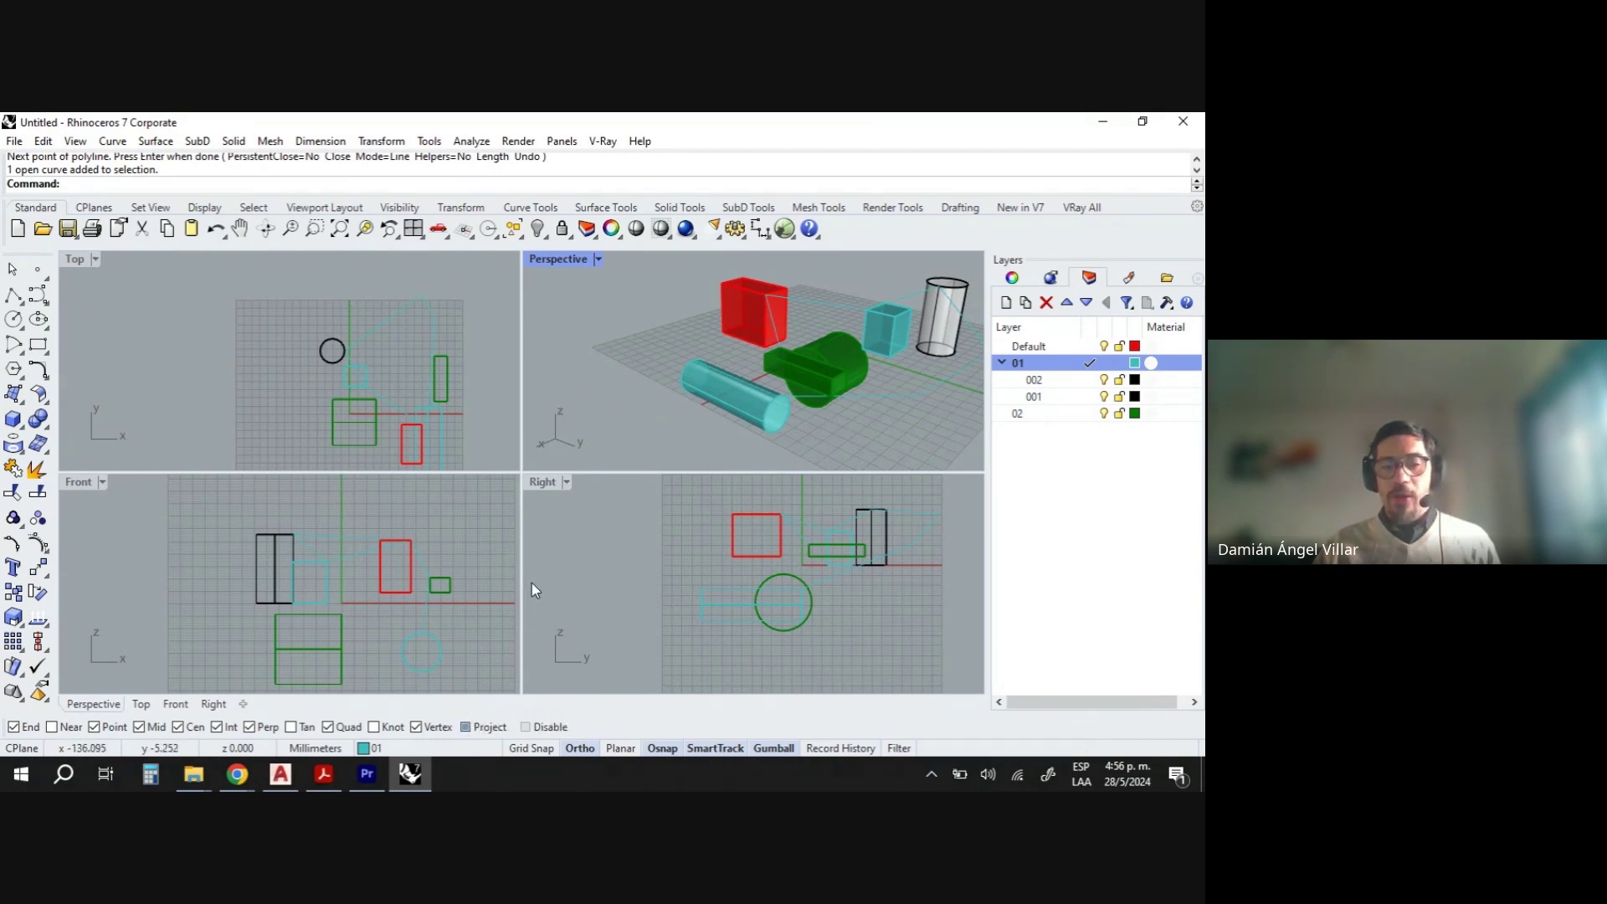
{"action": "mouse_move", "coordinate": [823, 327]}
{"action": "right_mouse_down"}
{"action": "mouse_move", "coordinate": [837, 324]}
{"action": "mouse_move", "coordinate": [821, 324]}
{"action": "right_mouse_up"}
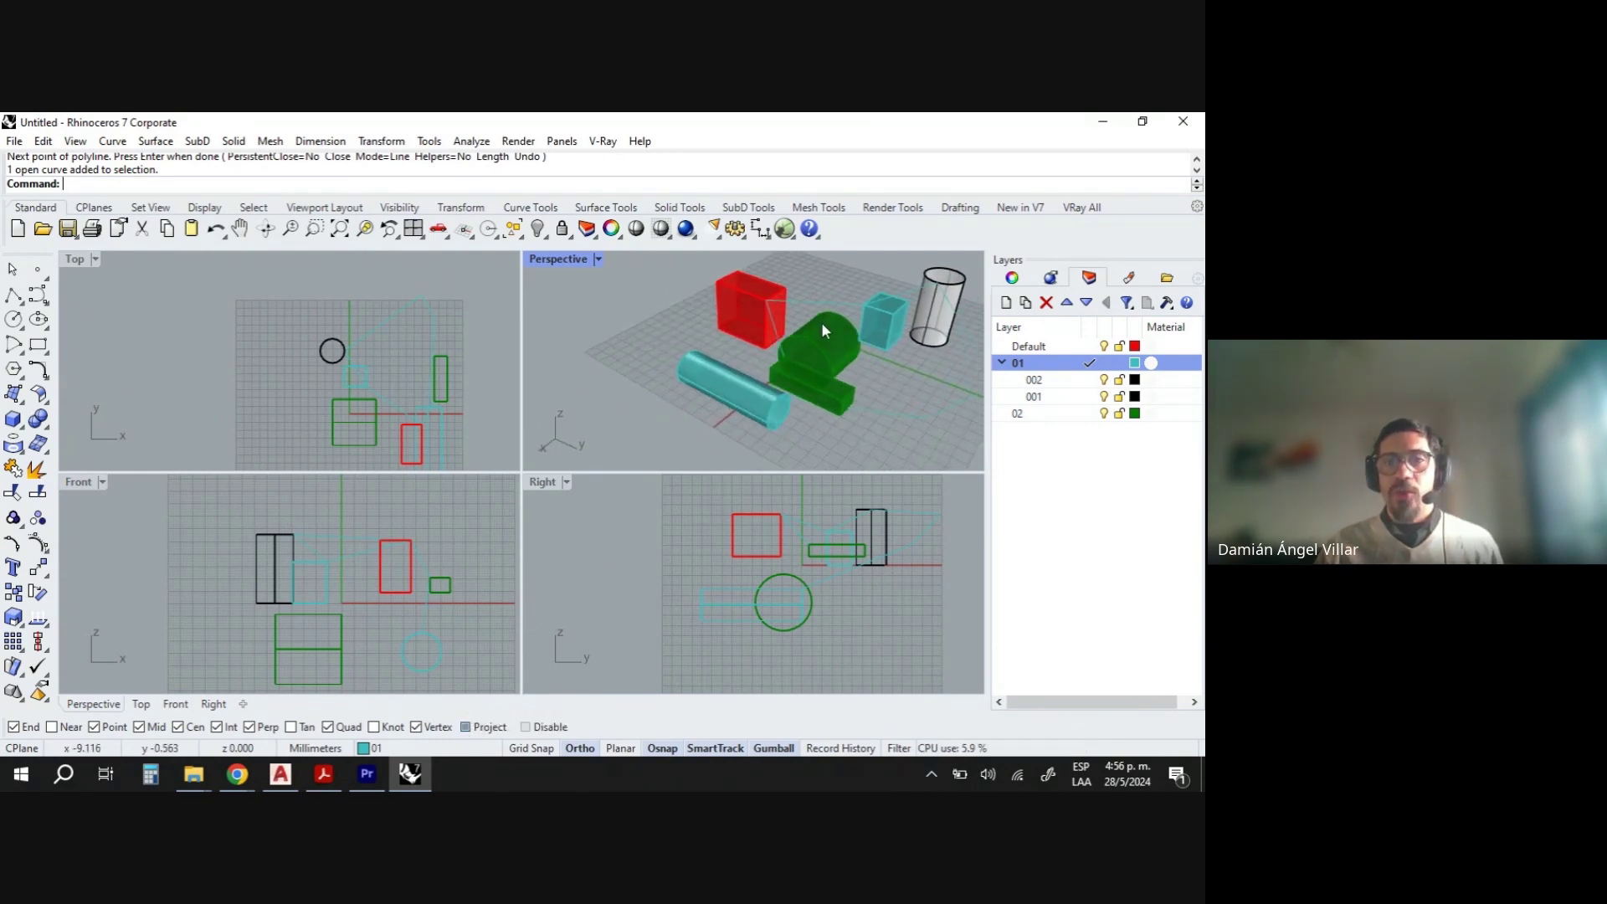
{"action": "left_click", "coordinate": [813, 308]}
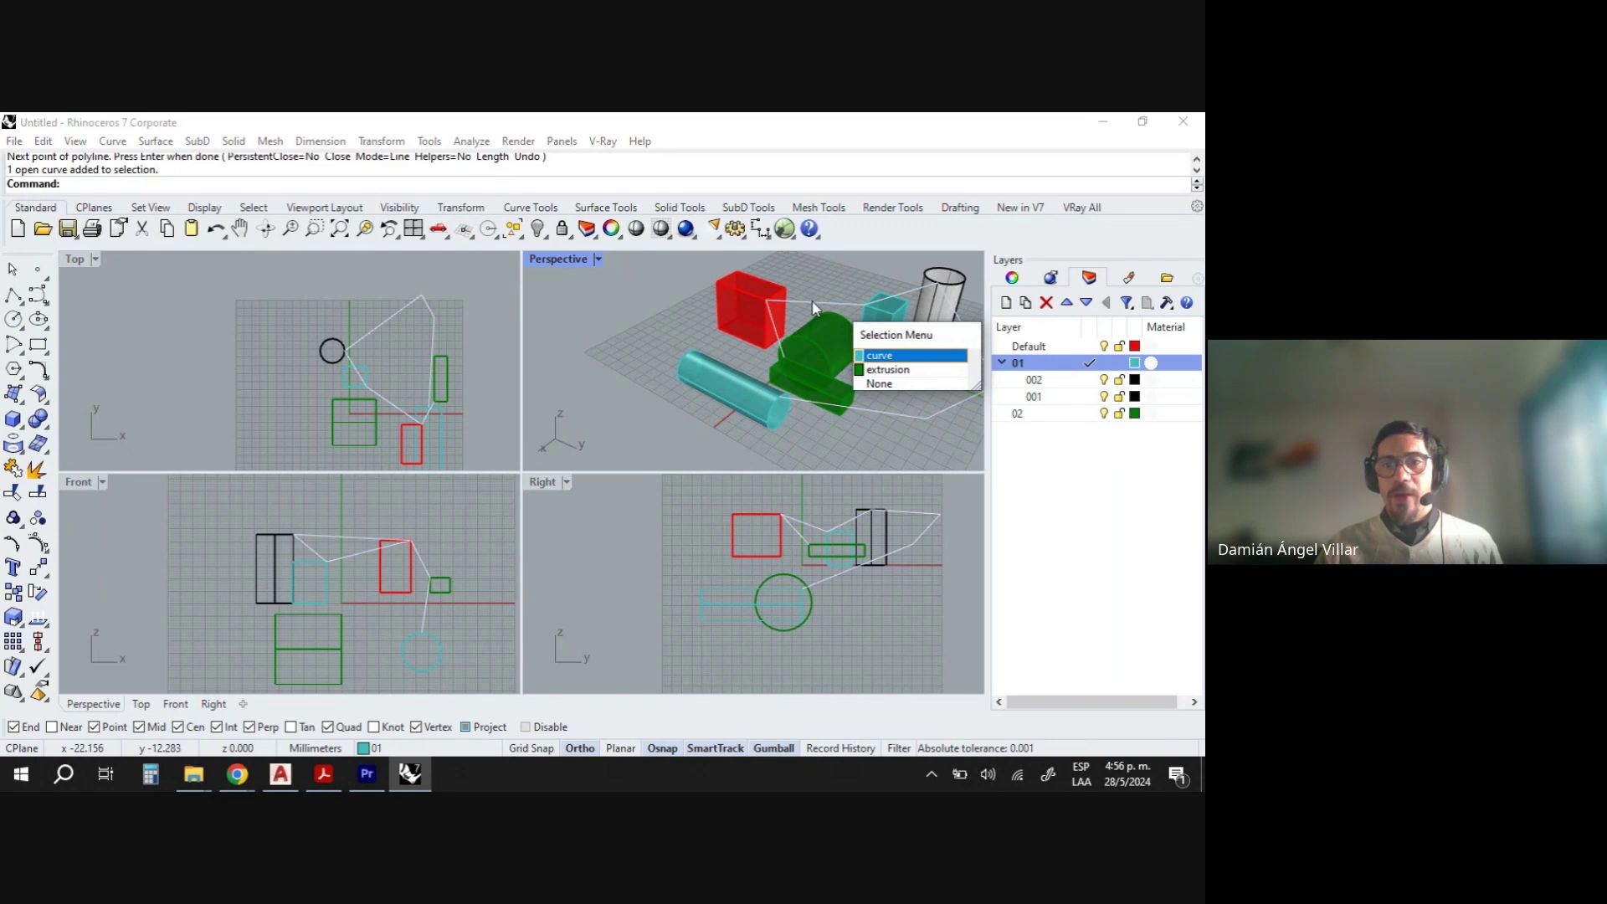
{"action": "left_click", "coordinate": [887, 358]}
{"action": "scroll", "coordinate": [896, 368], "scroll_direction": "down", "scroll_amount": 5}
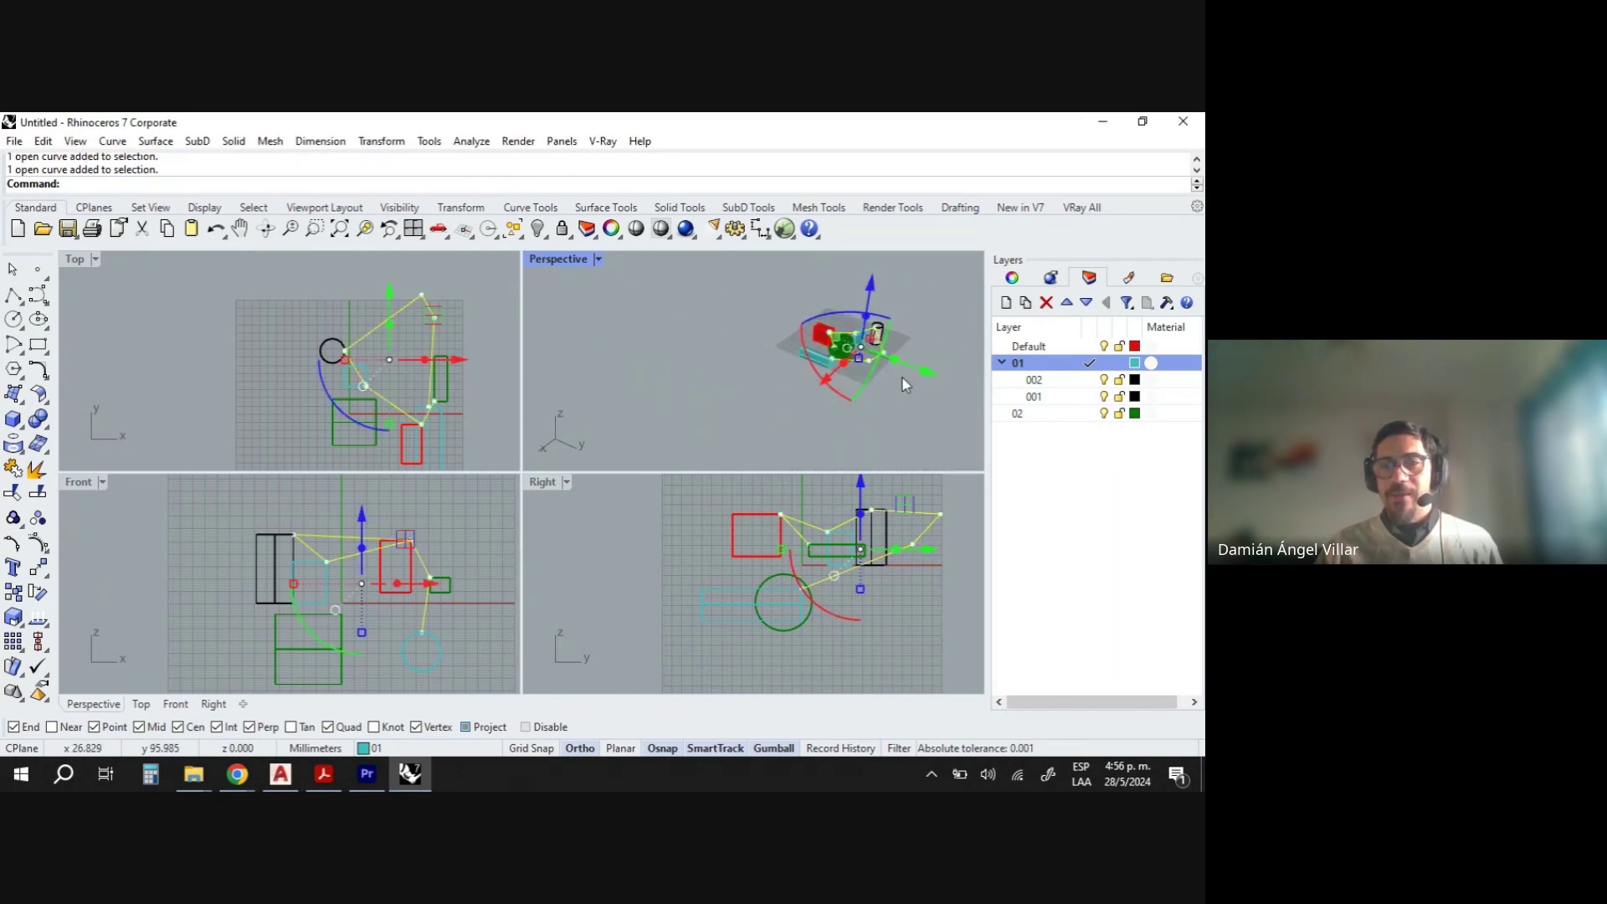
{"action": "left_click_drag", "start_coordinate": [908, 365], "coordinate": [962, 383]}
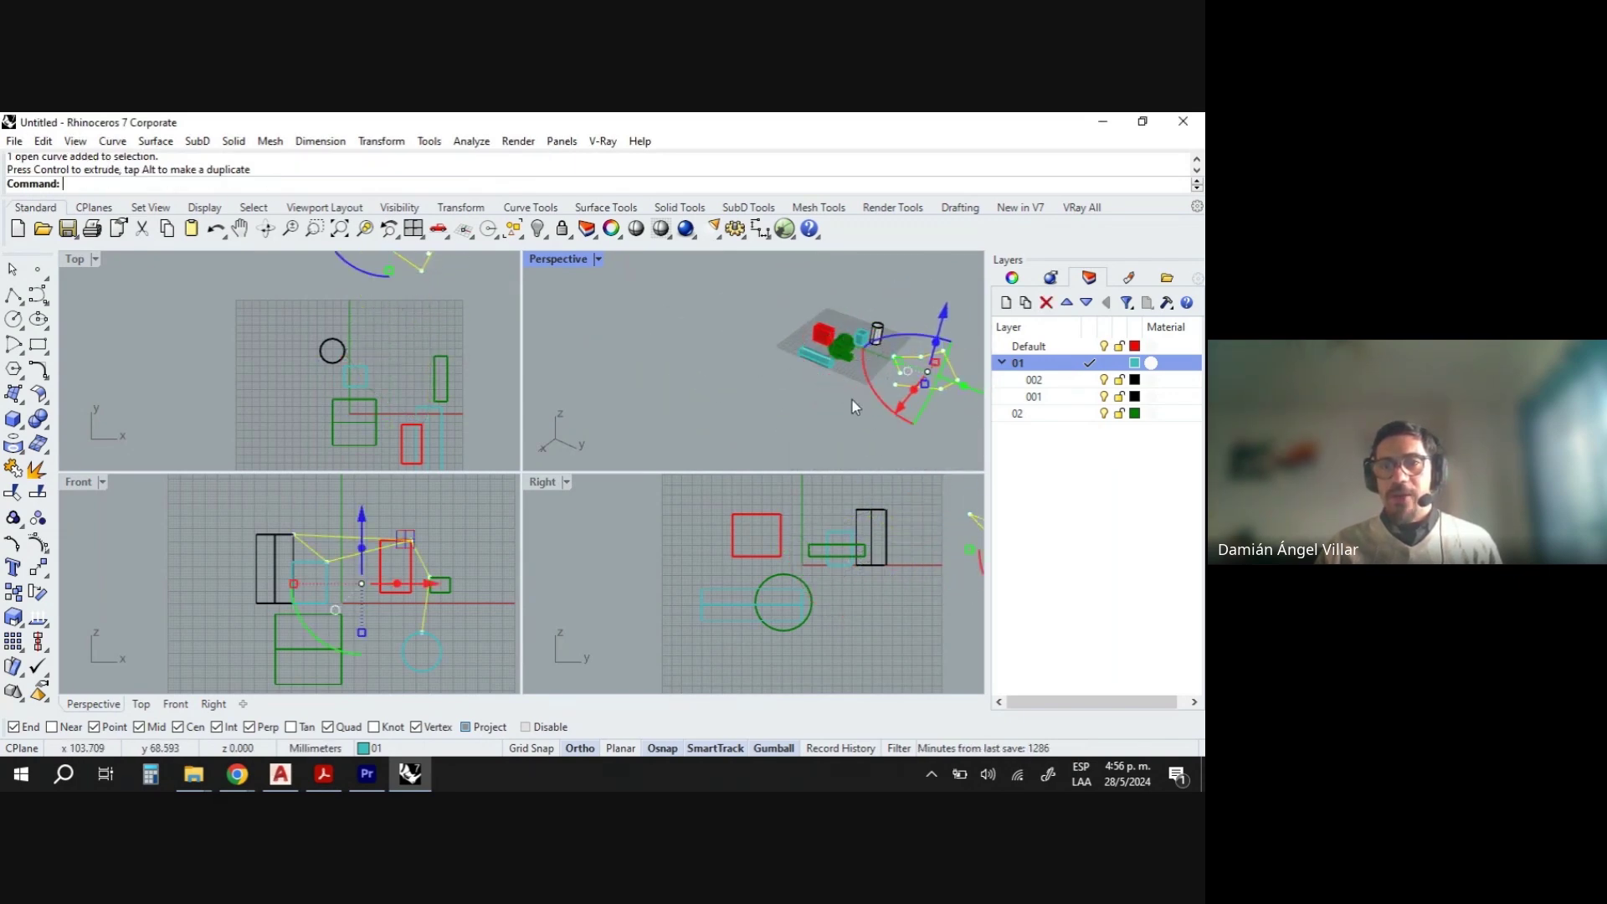
{"action": "key", "text": "Delete"}
{"action": "scroll", "coordinate": [852, 369], "scroll_direction": "up", "scroll_amount": 6}
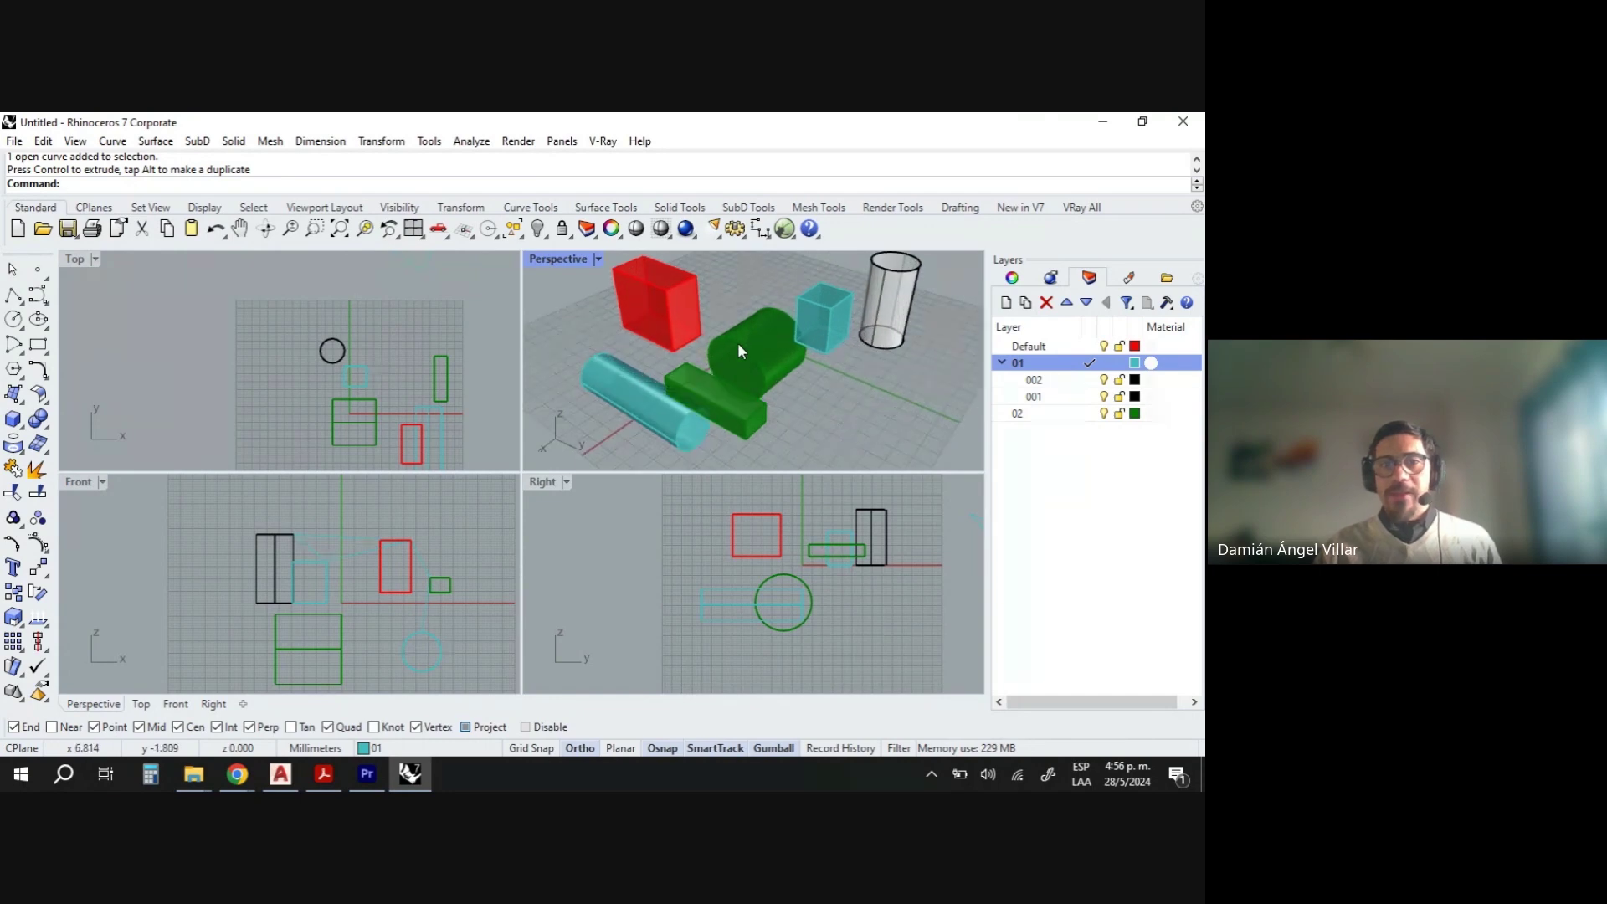
{"action": "right_click_drag", "start_coordinate": [737, 343], "coordinate": [720, 334]}
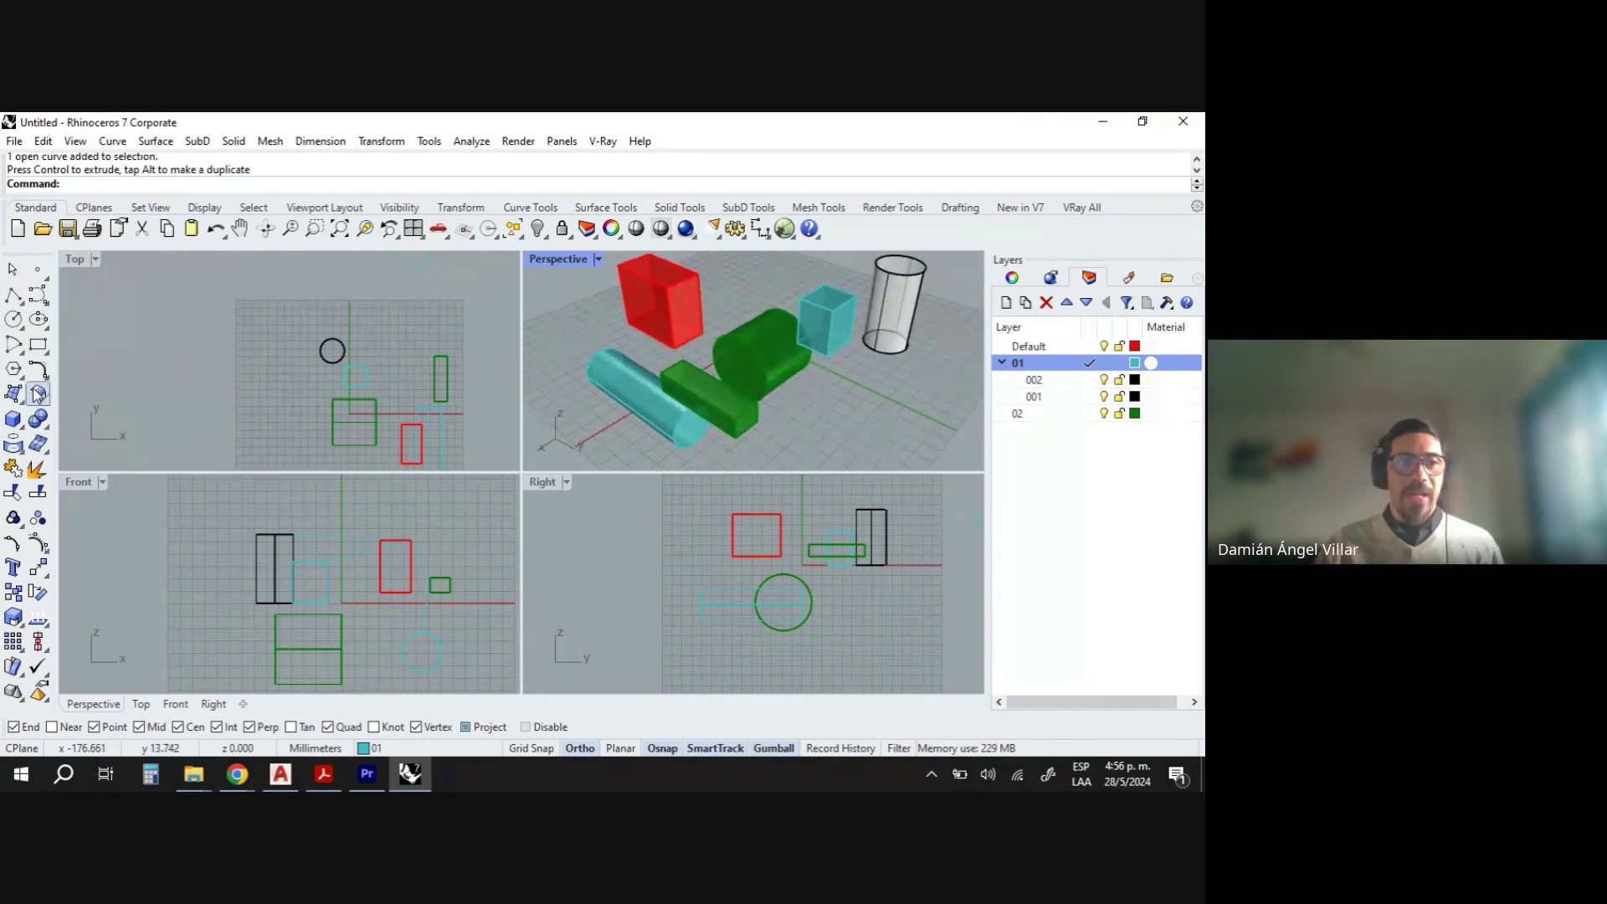
Draw an open polyline using projected snaps on the green box, red box, cyan box and black cylinder, ending at the green box's far corner.
{"action": "left_click", "coordinate": [13, 295]}
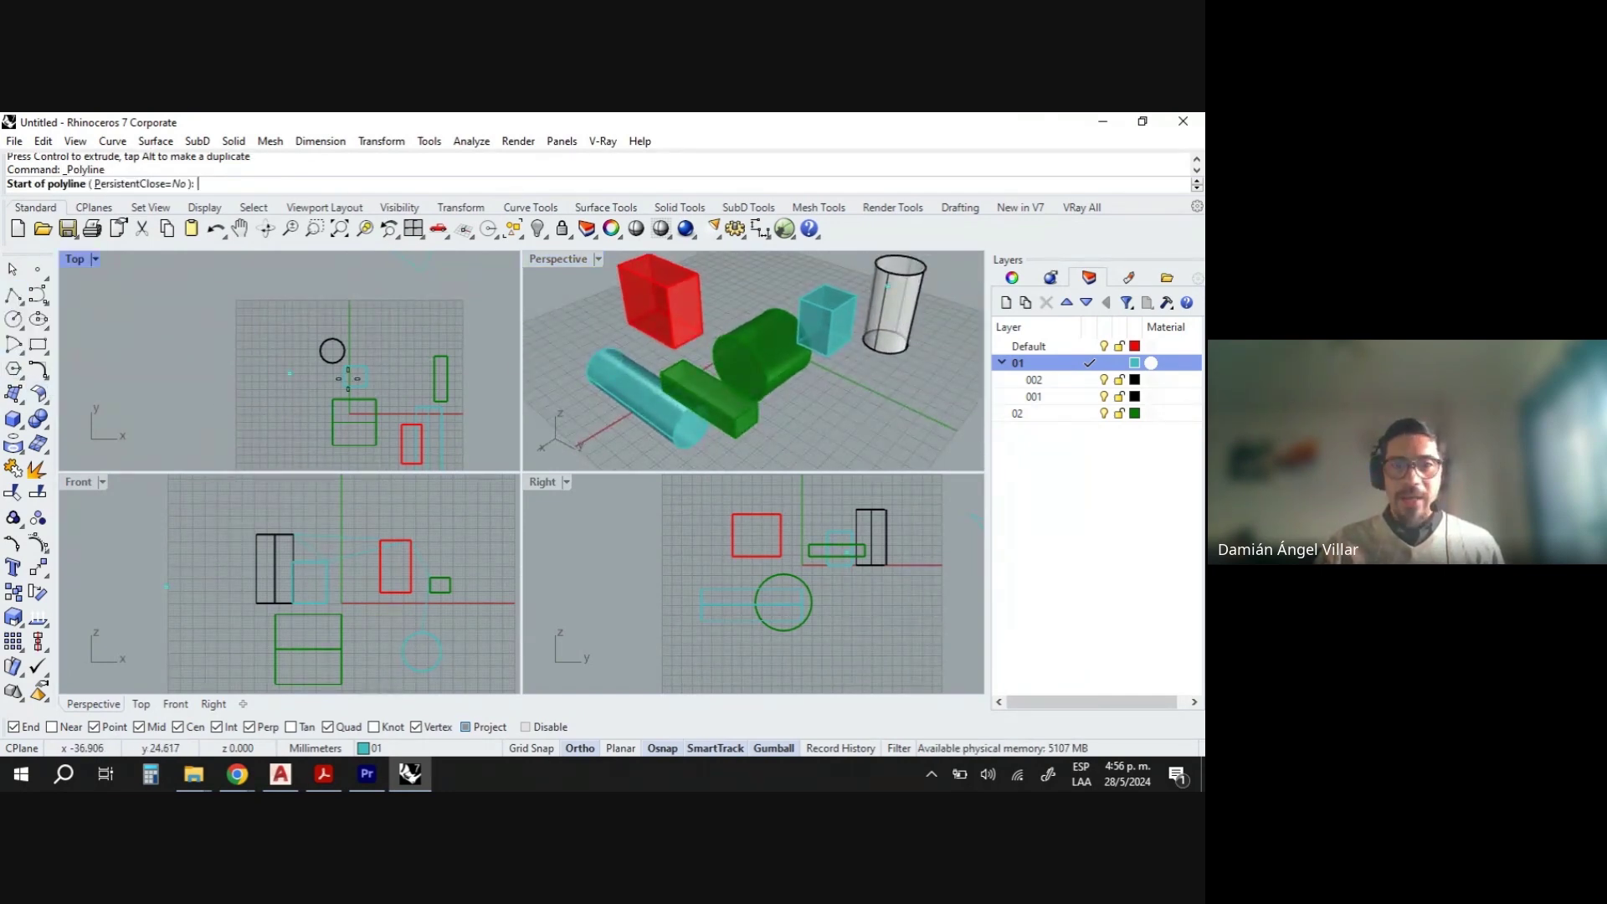
{"action": "left_click", "coordinate": [670, 387]}
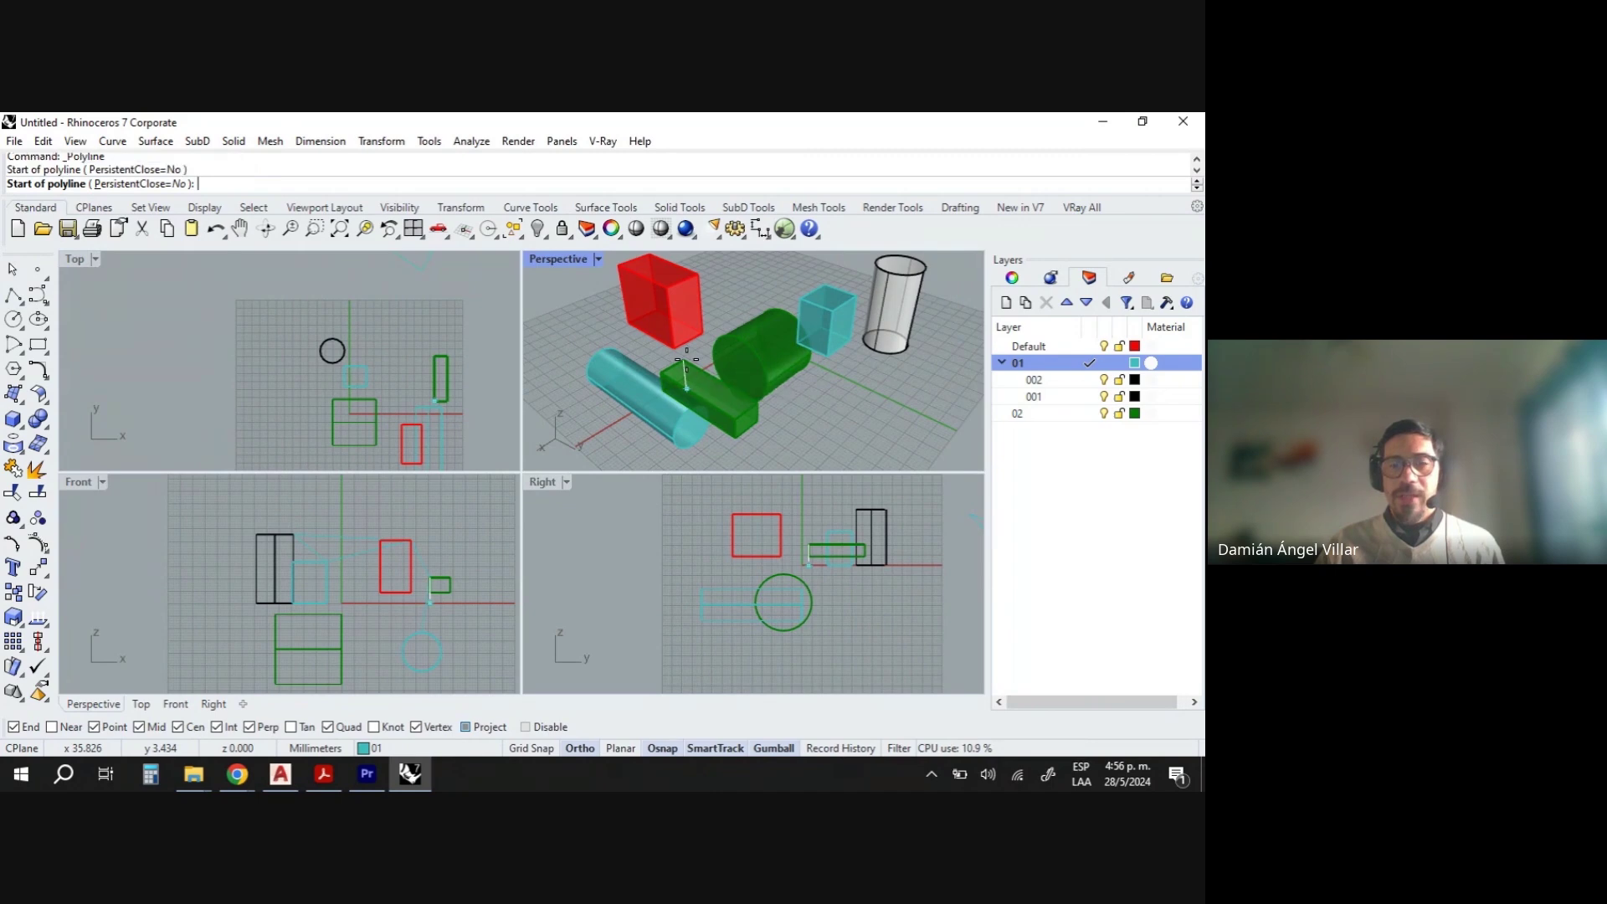
{"action": "left_click", "coordinate": [696, 286]}
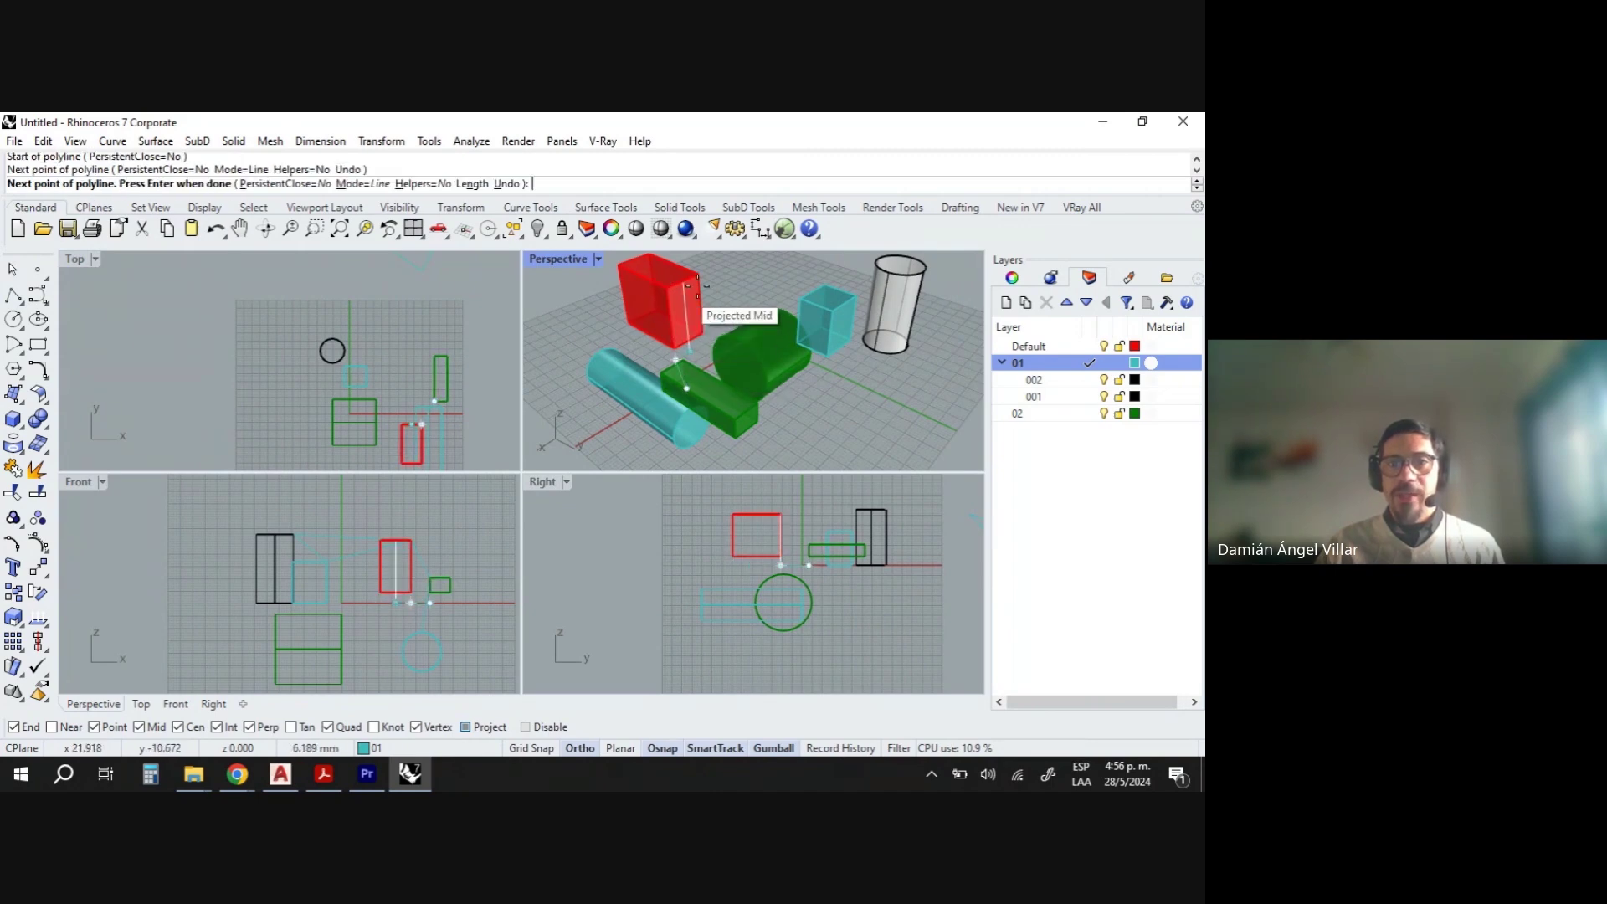
{"action": "left_click", "coordinate": [814, 293]}
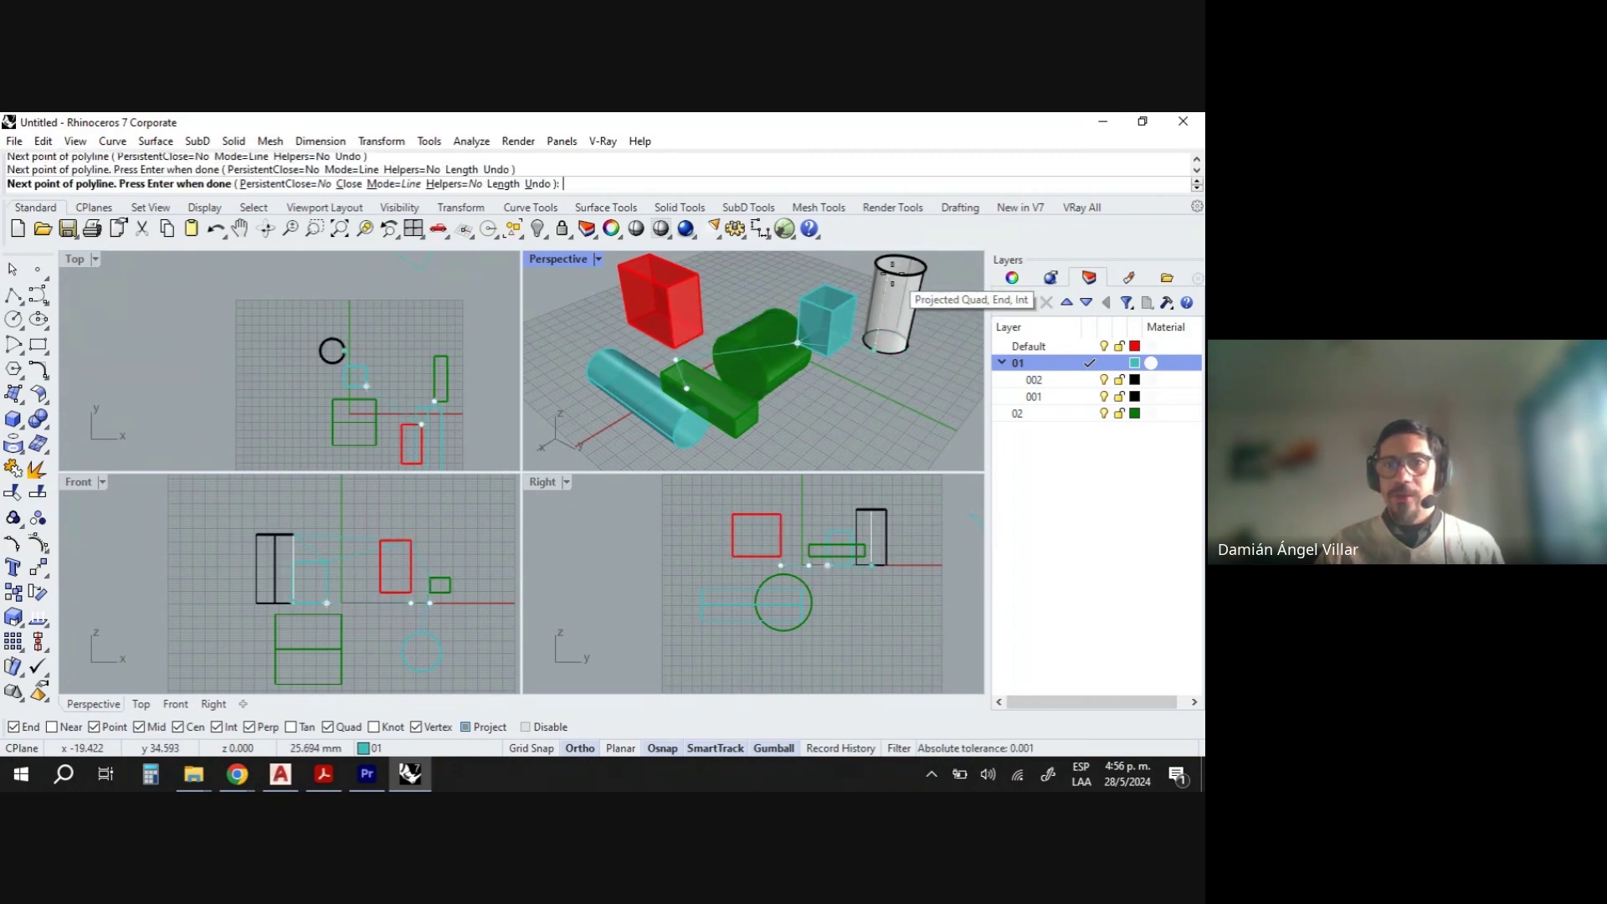
{"action": "left_click", "coordinate": [892, 274]}
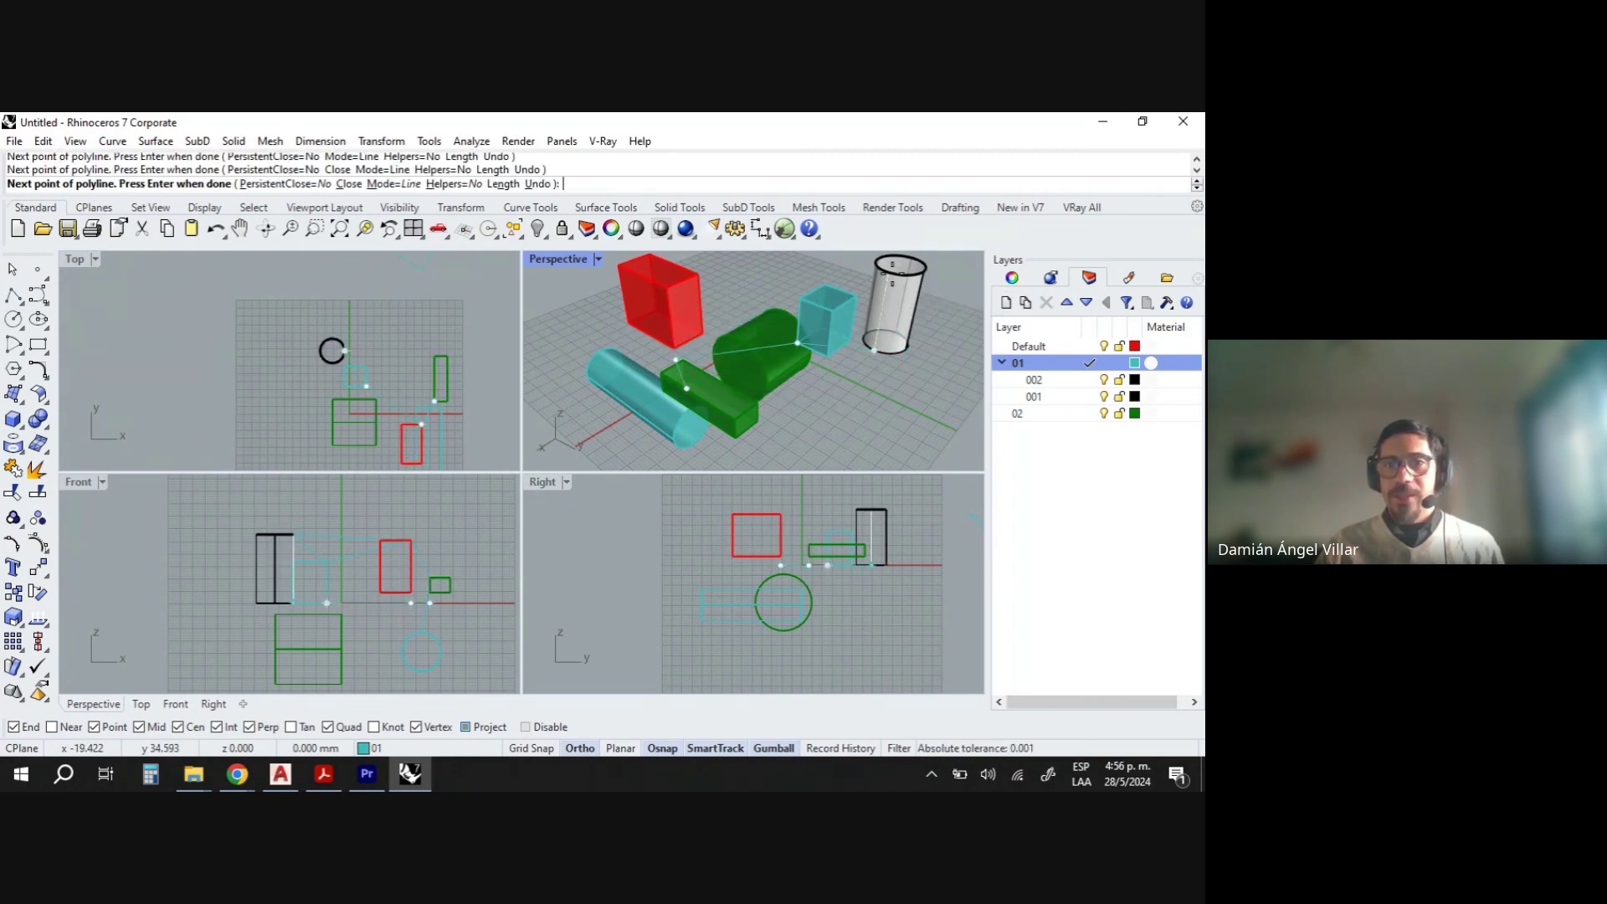
{"action": "left_click", "coordinate": [757, 423]}
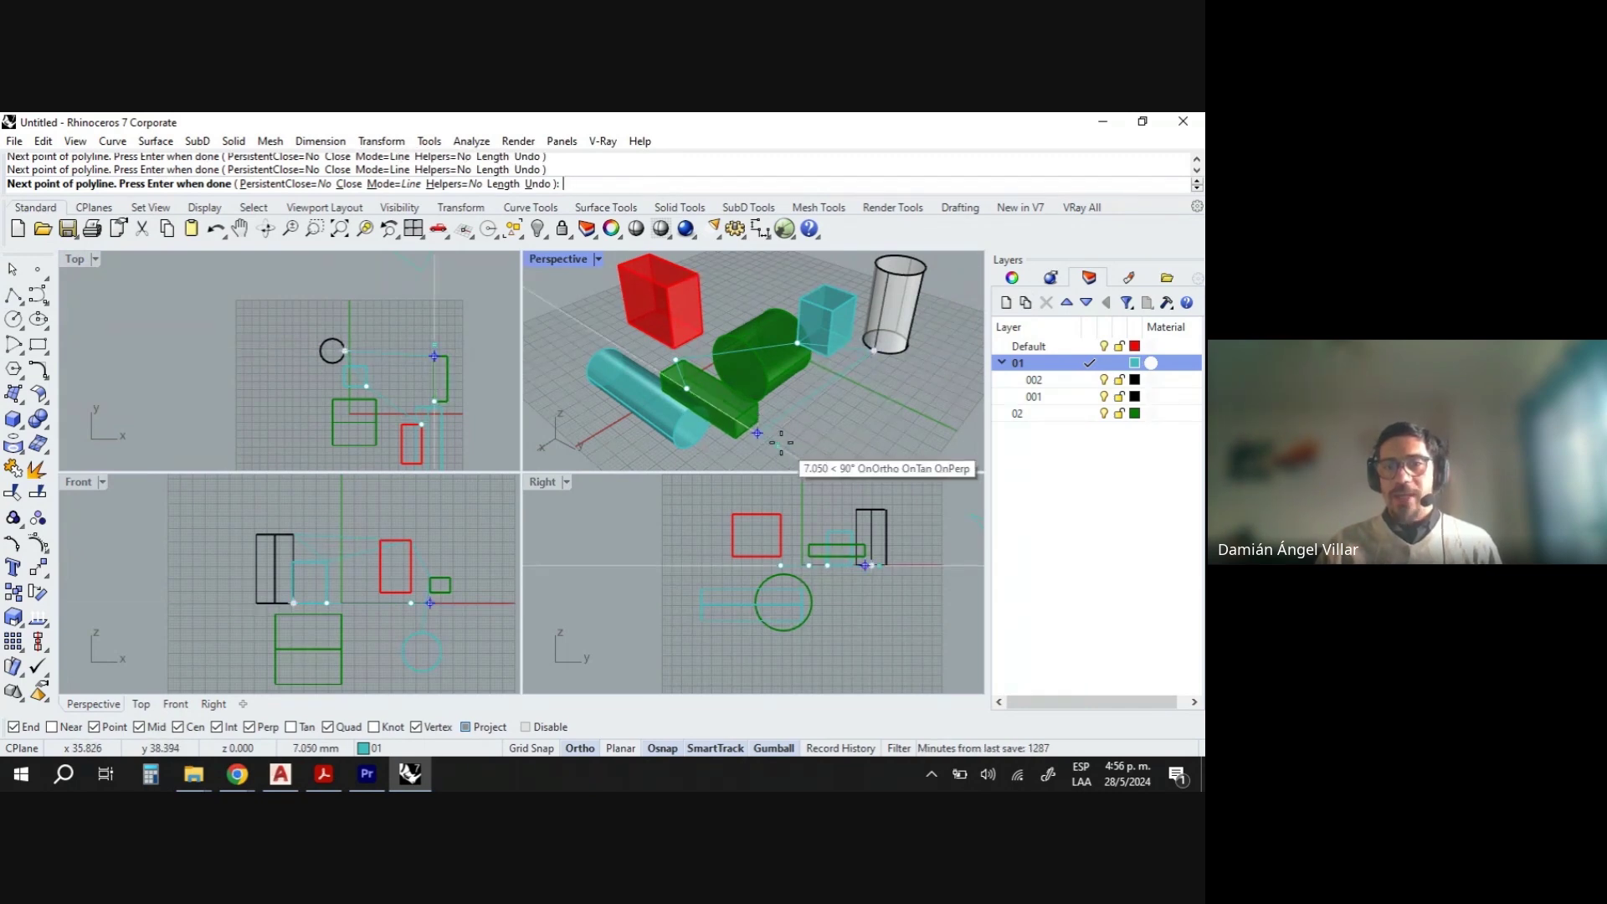
{"action": "key", "text": "Return"}
Examine the newly drawn polyline's position relative to the construction plane and the solids.
{"action": "left_click", "coordinate": [832, 387]}
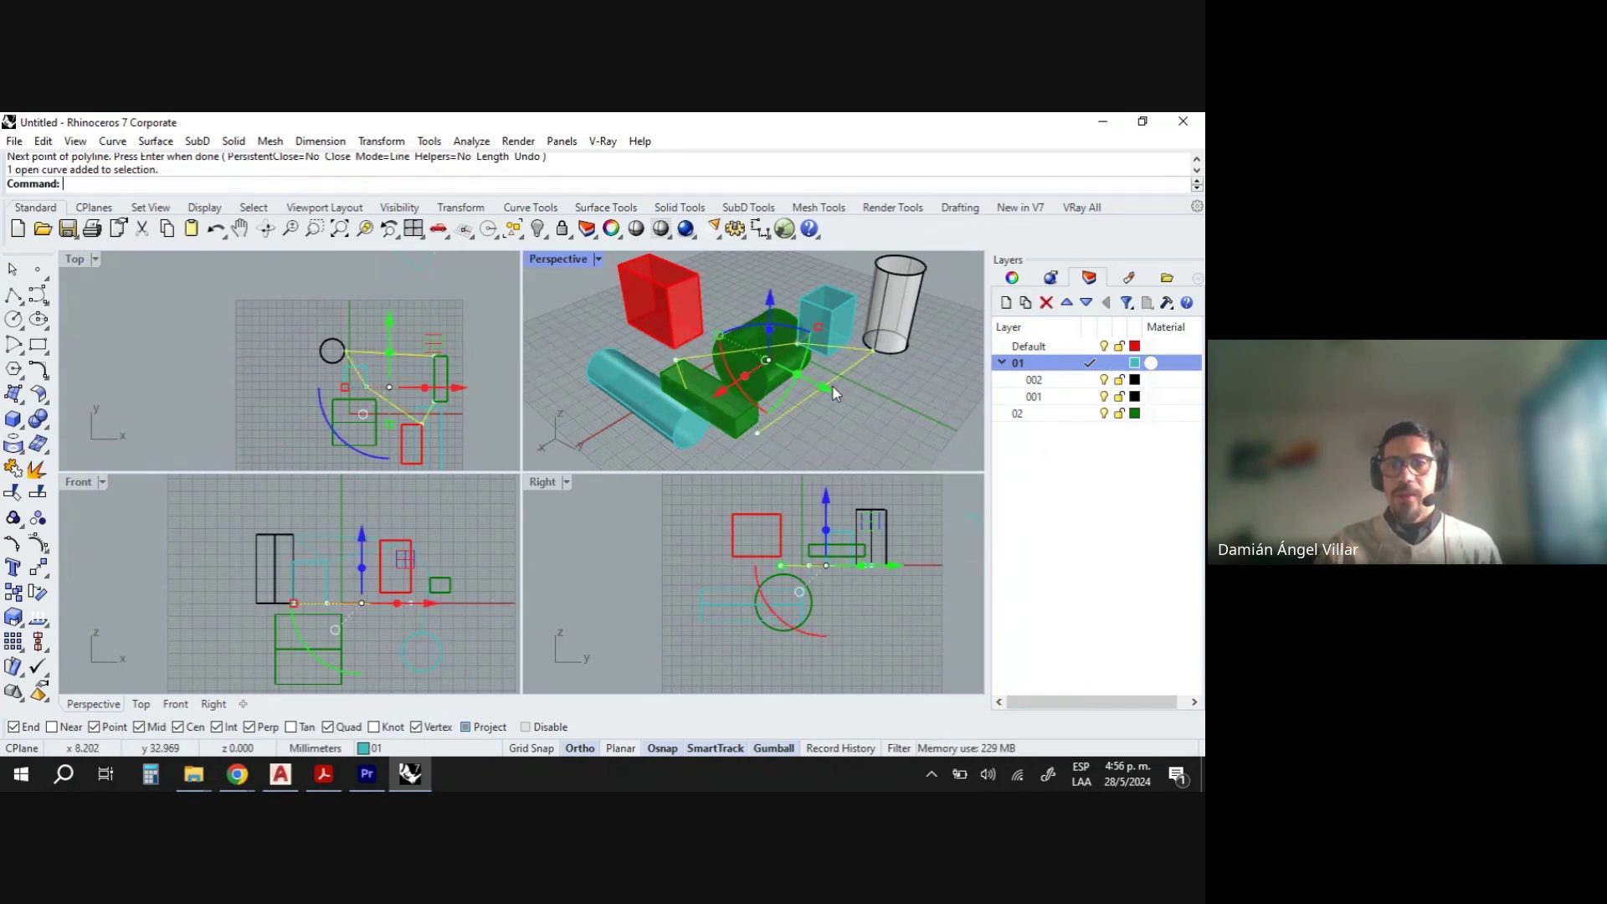
{"action": "scroll", "coordinate": [804, 390], "scroll_direction": "up", "scroll_amount": 3}
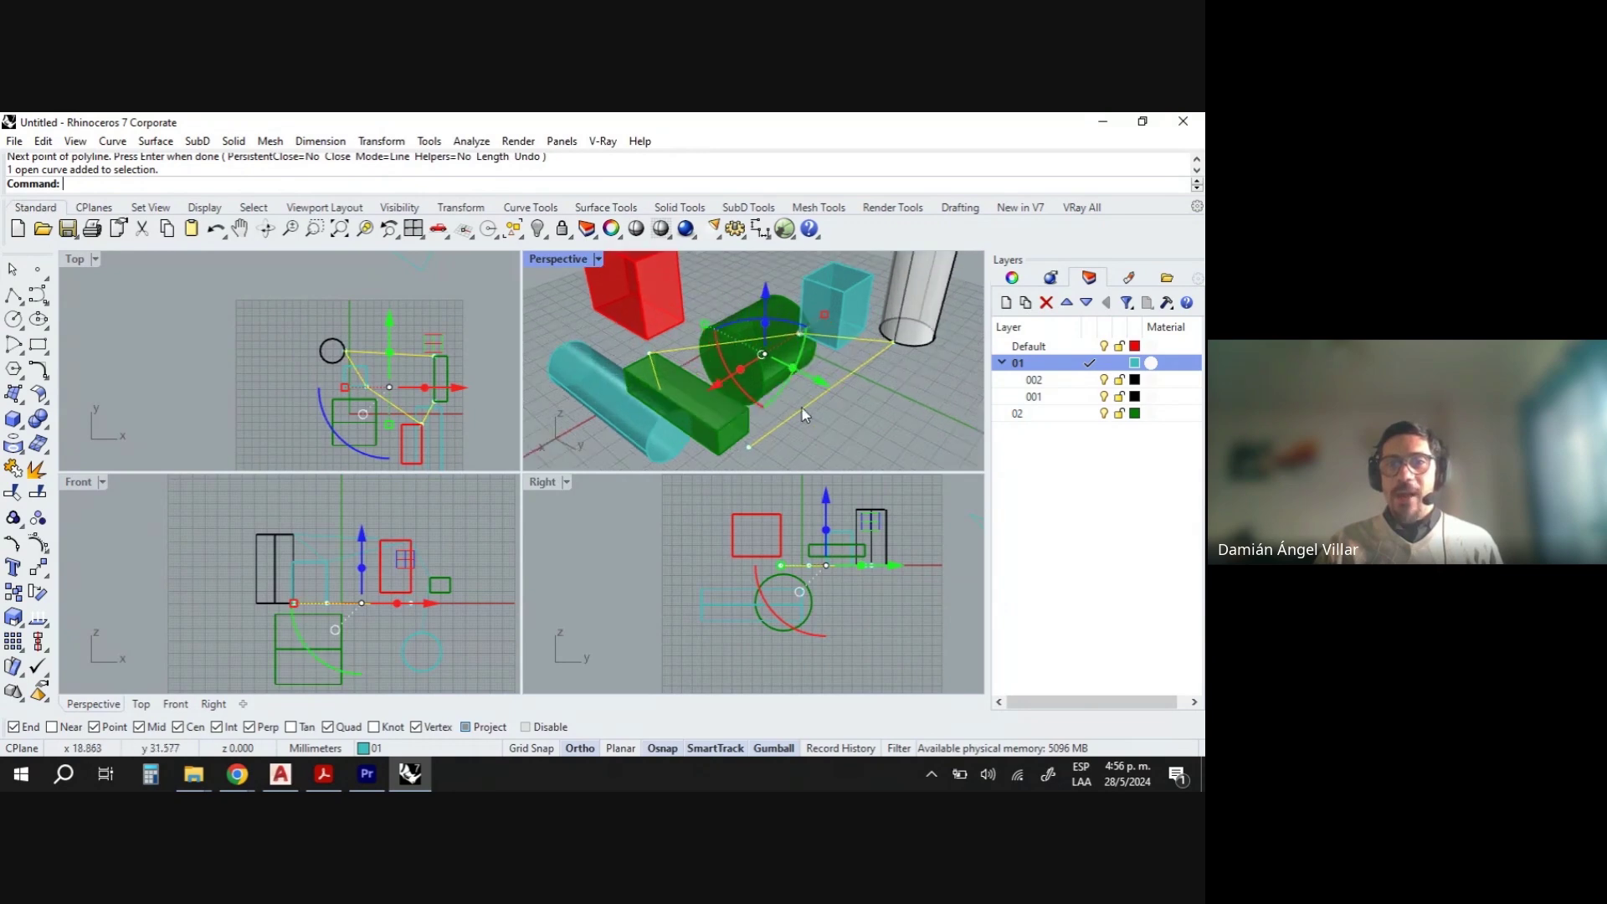
{"action": "right_click_drag", "start_coordinate": [802, 409], "coordinate": [755, 435]}
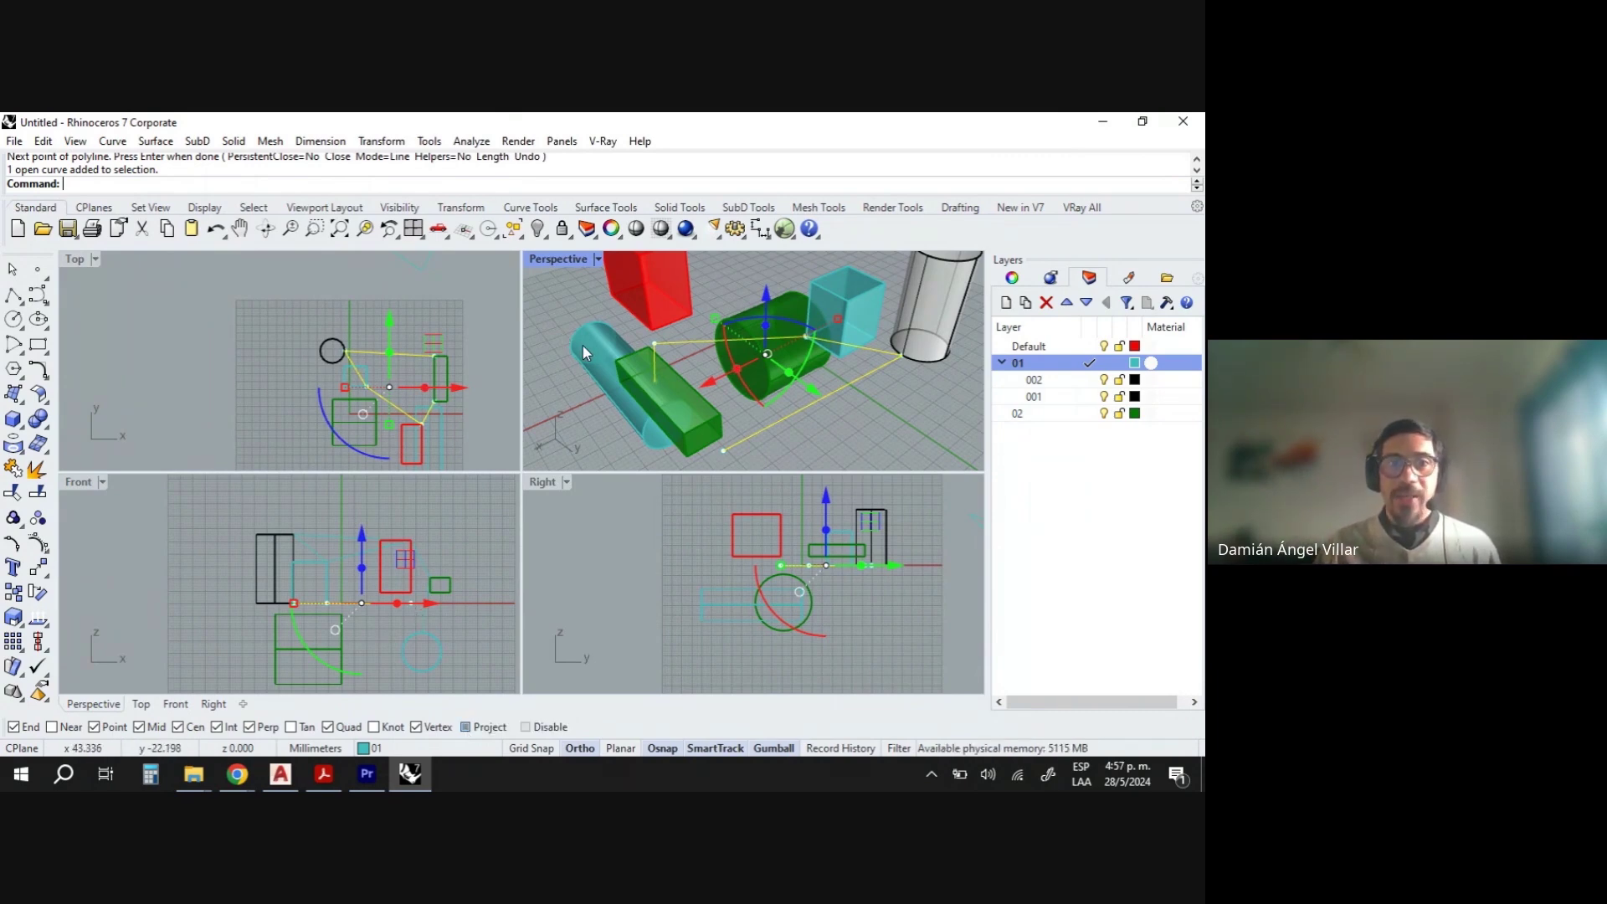
Draw an open polyline in the Front view with projected snaps, from the black cylinder's upper corner around the solids to layer 01's cylinder, turning Ortho off midway.
{"action": "scroll", "coordinate": [584, 345], "scroll_direction": "down", "scroll_amount": 5}
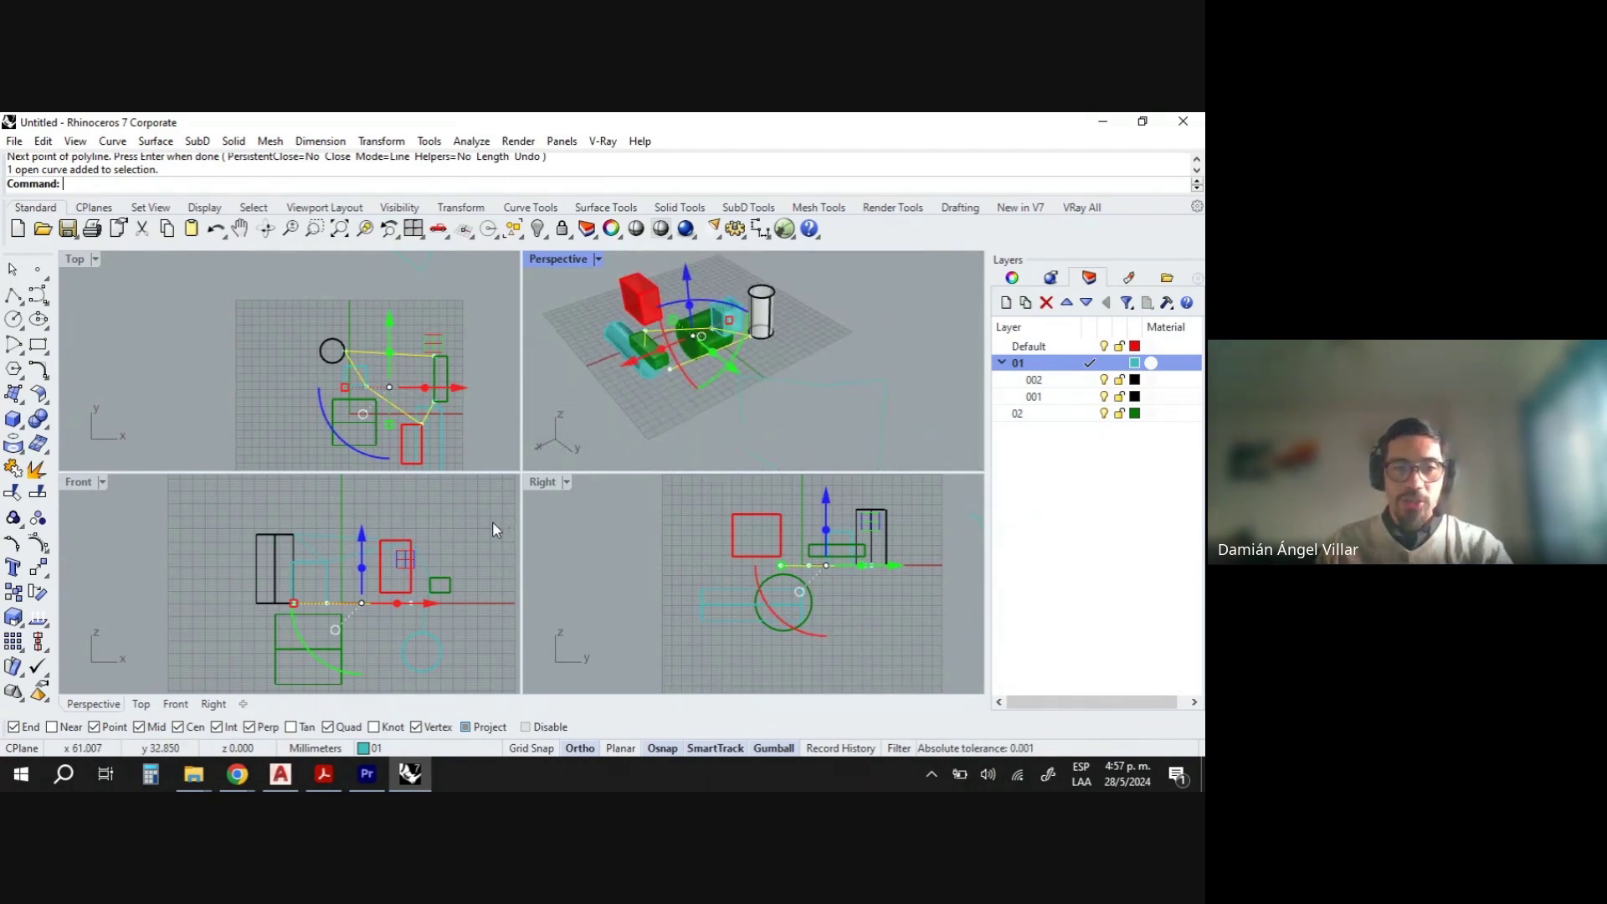
{"action": "key", "text": "Escape"}
{"action": "left_click", "coordinate": [416, 515]}
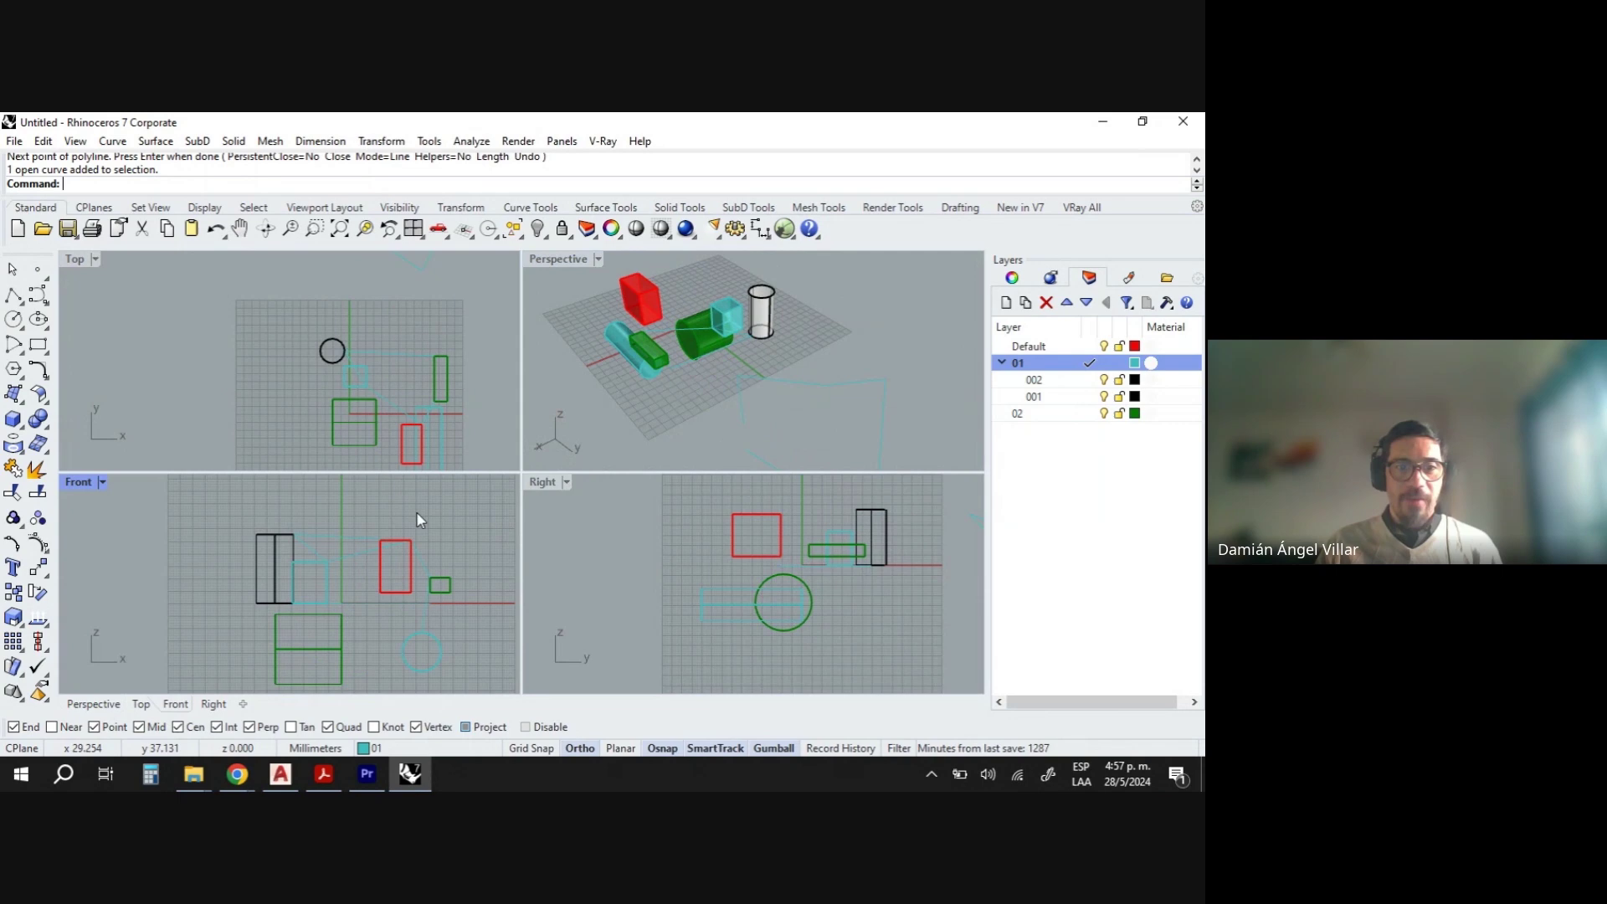
{"action": "left_click", "coordinate": [14, 296]}
{"action": "left_click", "coordinate": [256, 533]}
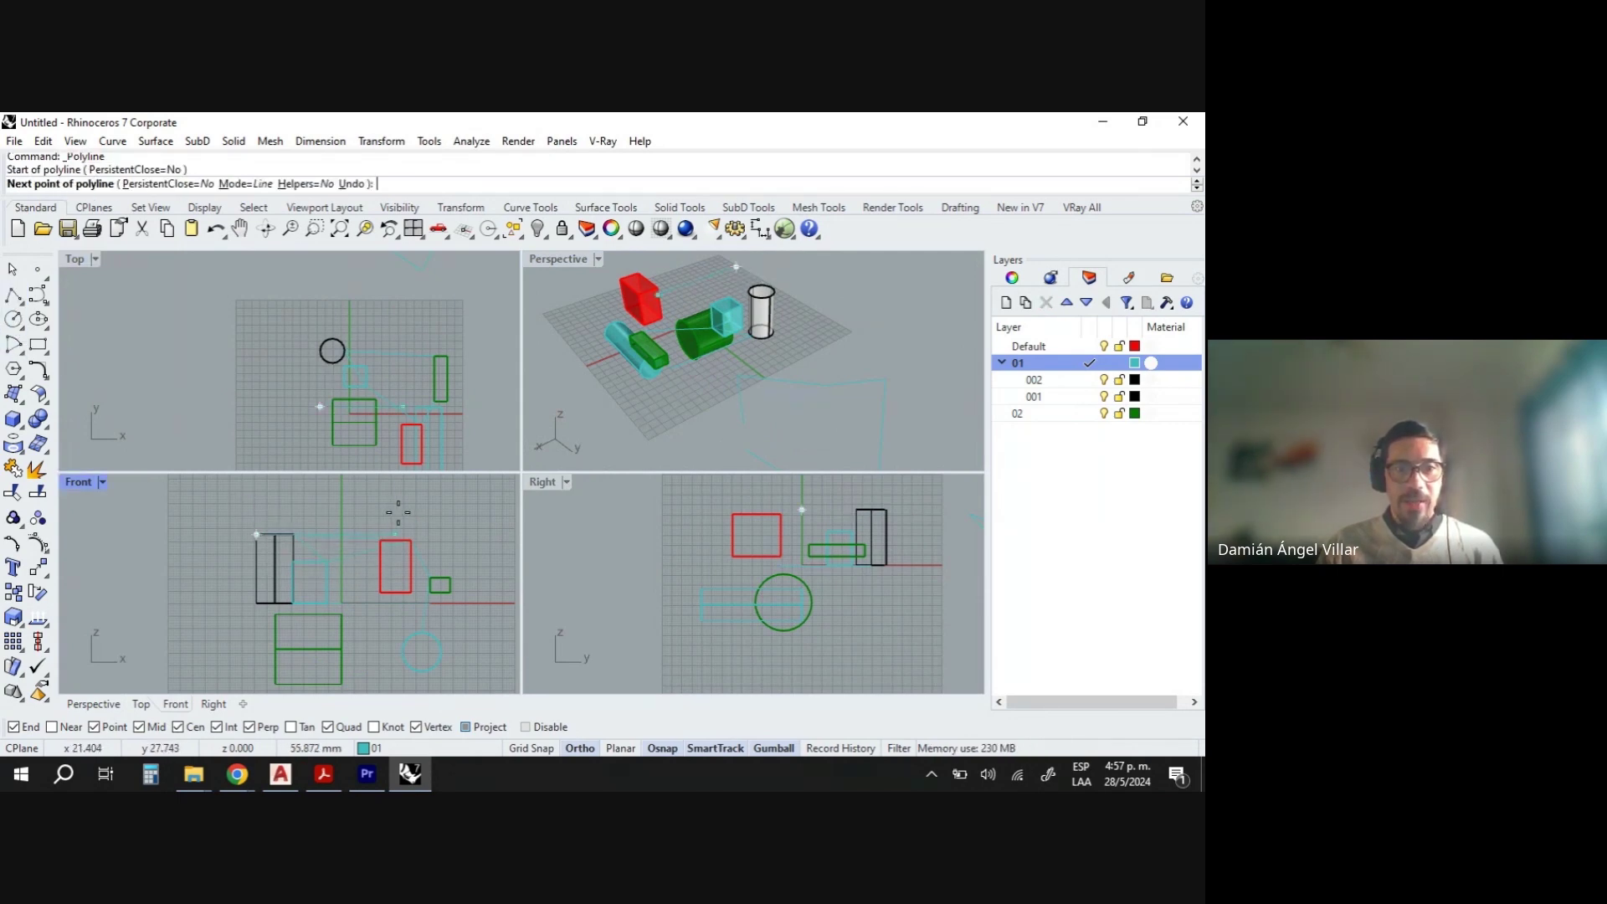
{"action": "left_click", "coordinate": [411, 541]}
{"action": "left_click", "coordinate": [411, 494]}
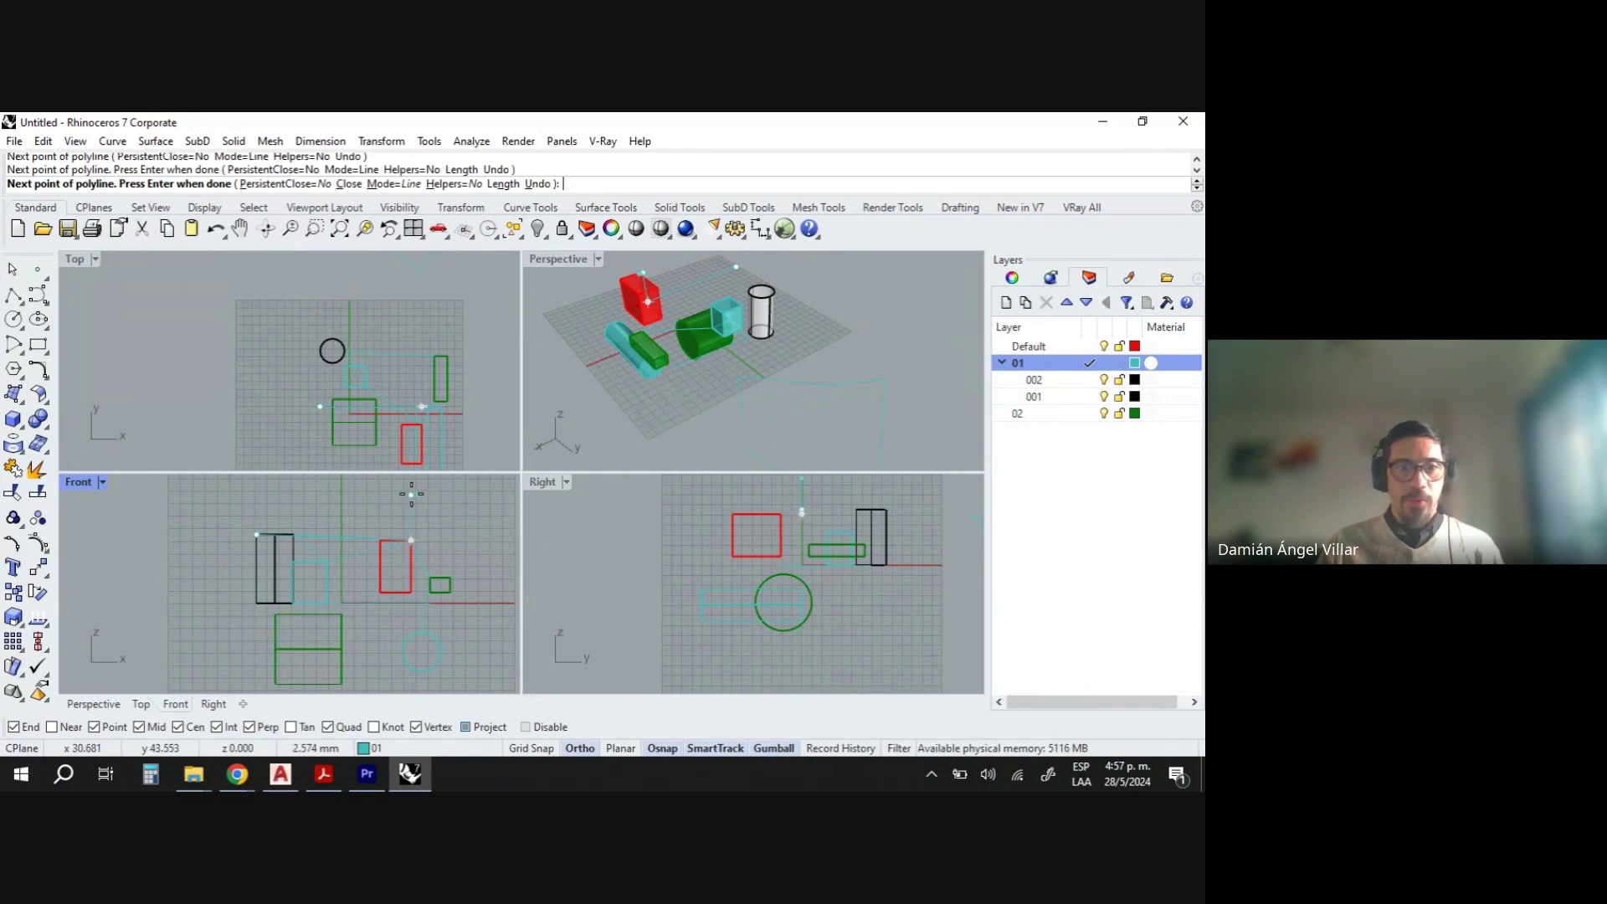
{"action": "left_click", "coordinate": [230, 489]}
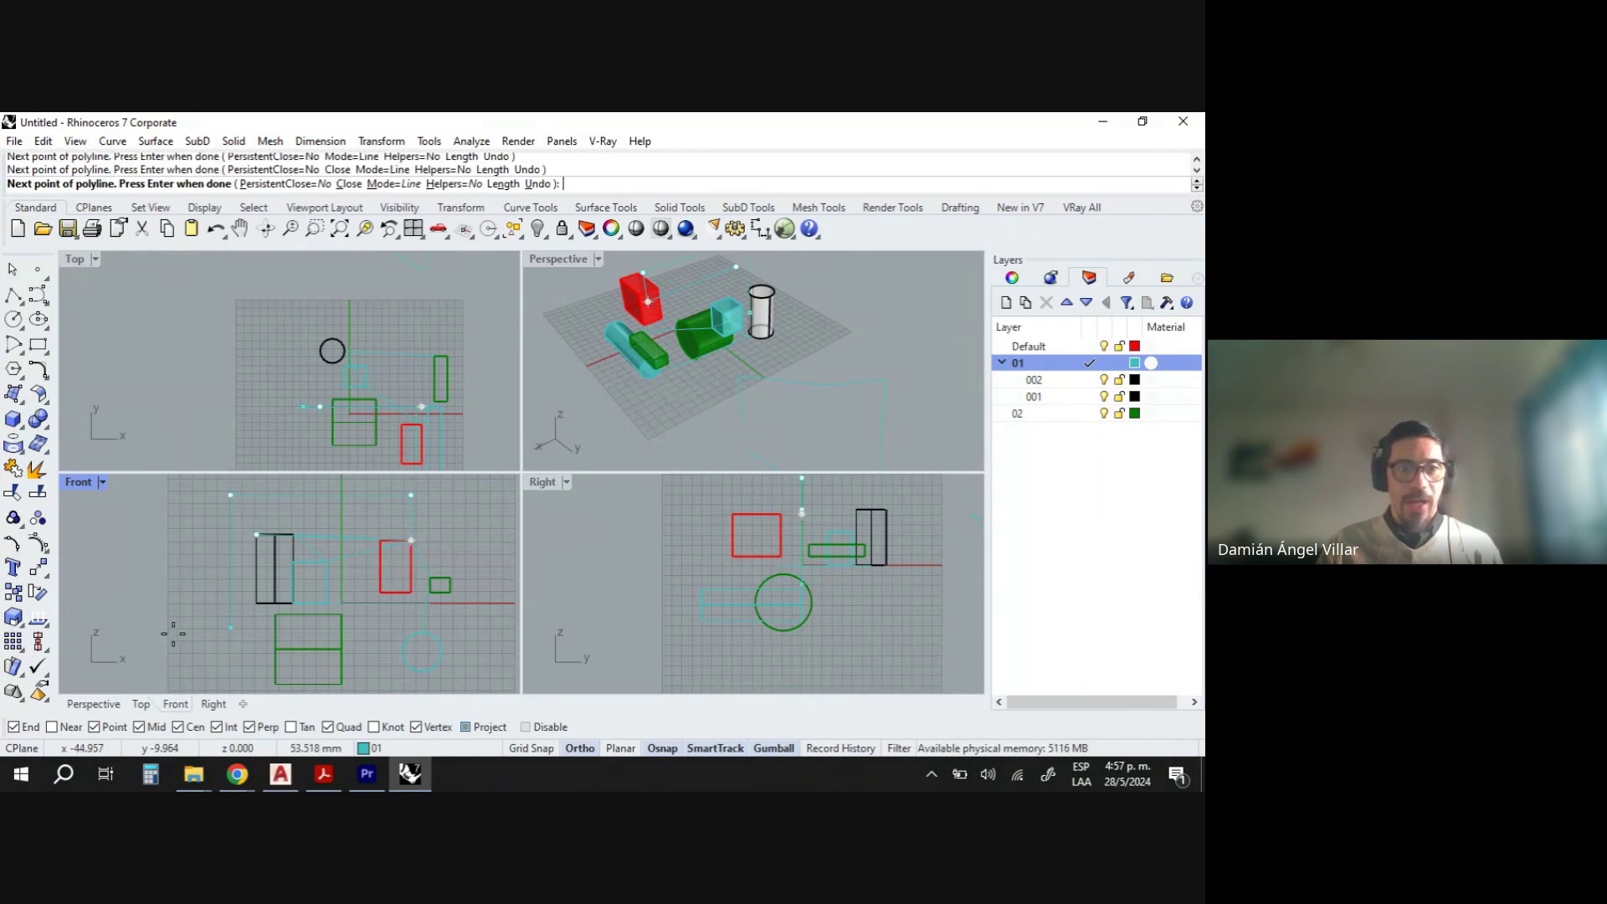
{"action": "left_click", "coordinate": [584, 750]}
{"action": "left_click", "coordinate": [174, 626]}
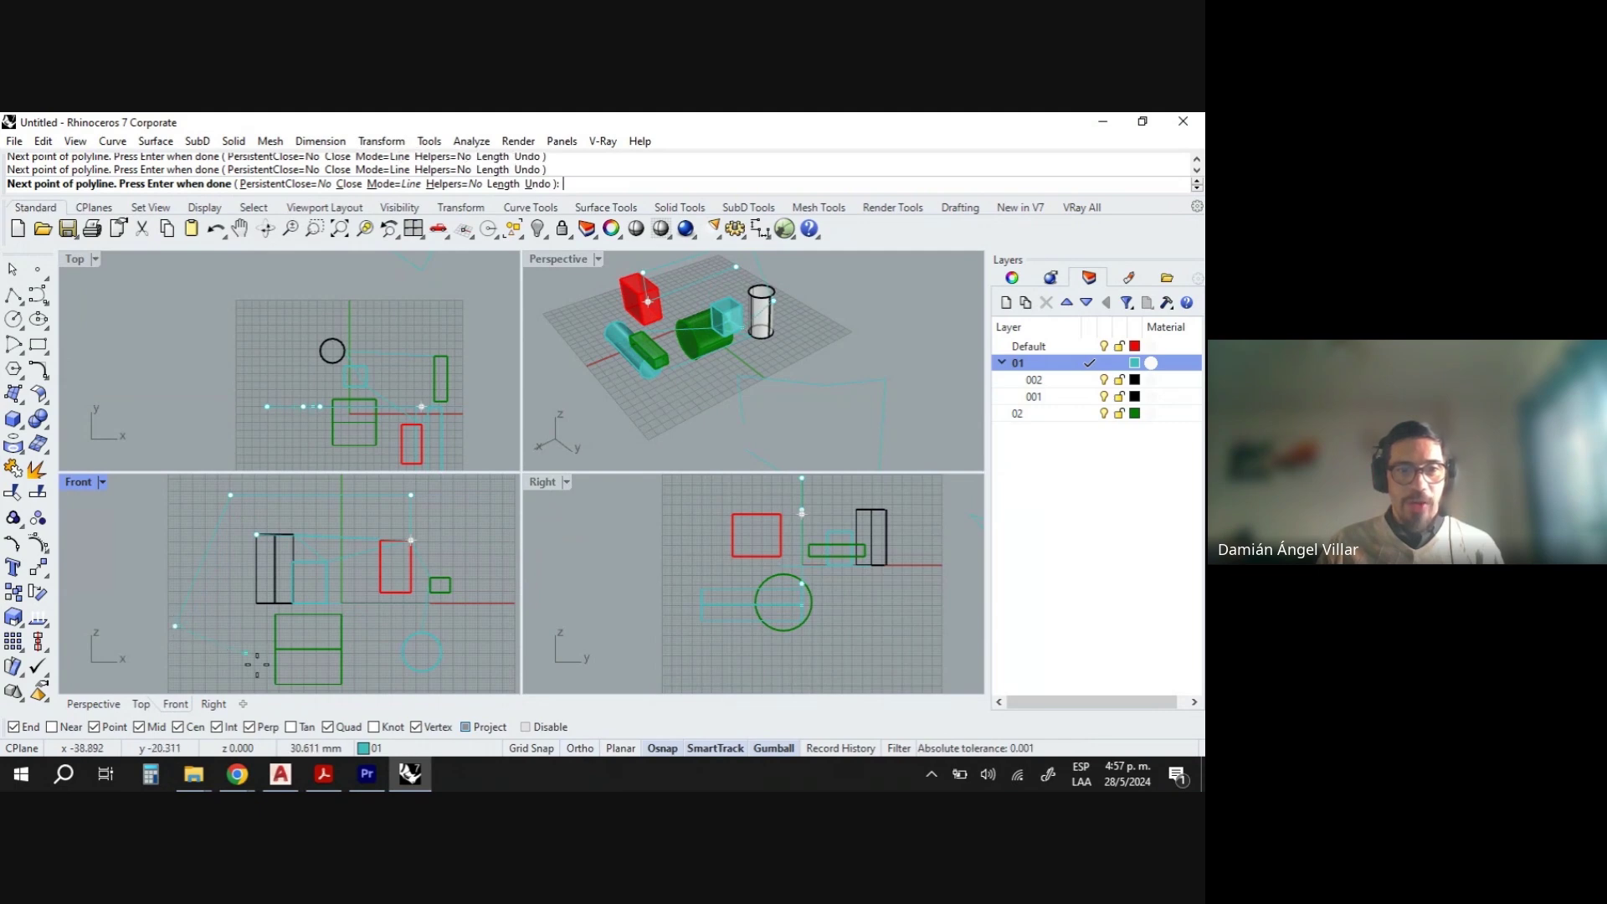
{"action": "left_click", "coordinate": [276, 683]}
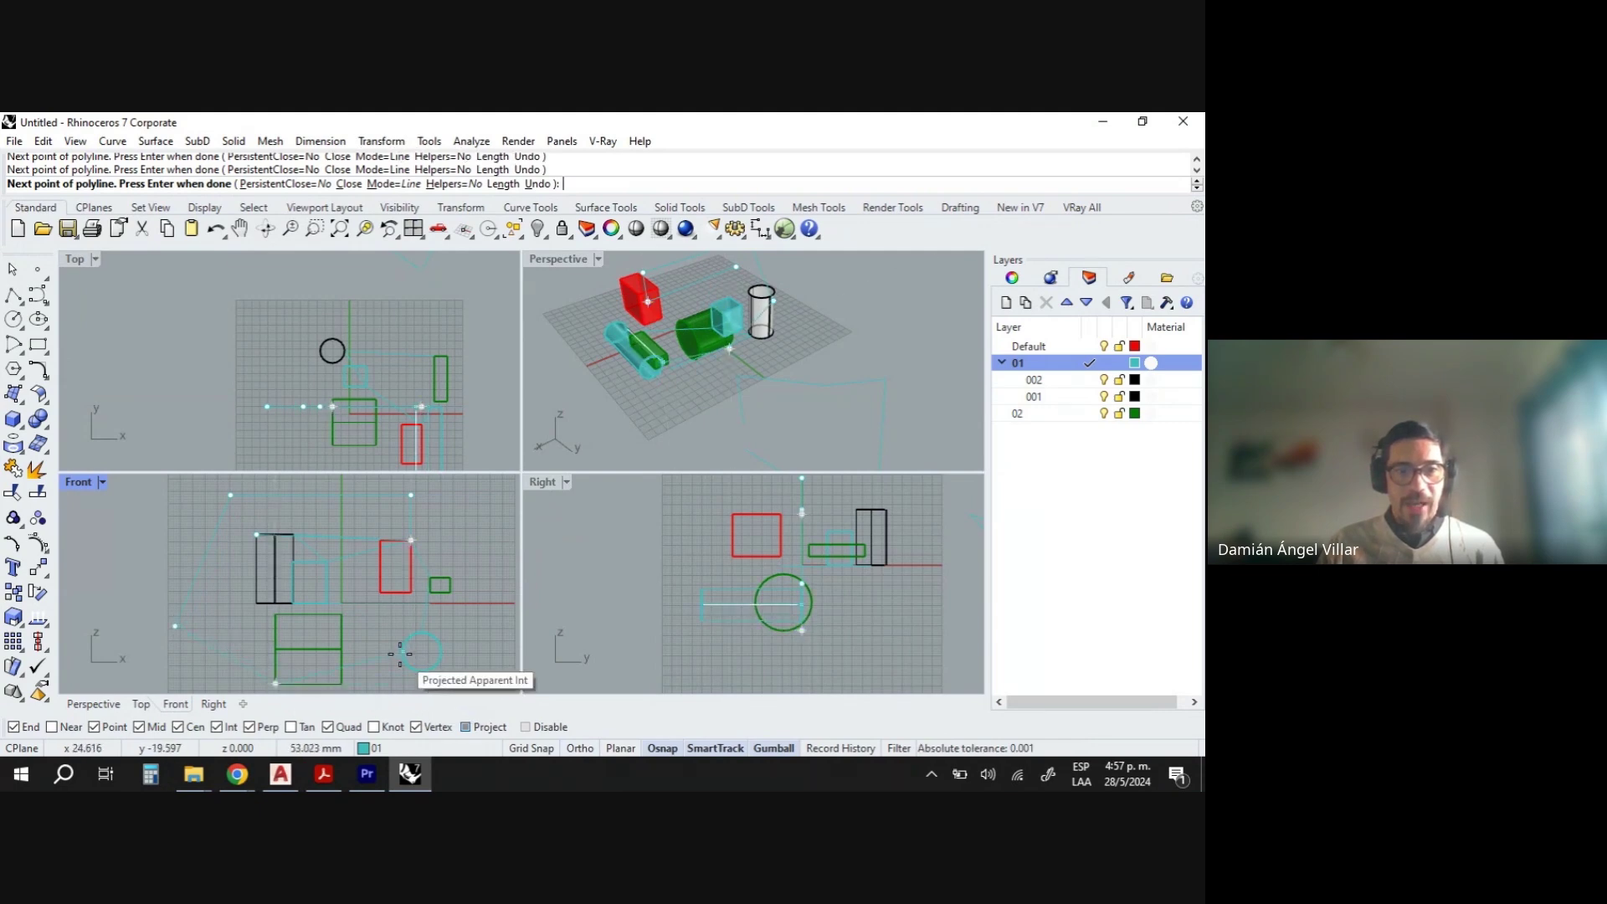
{"action": "key", "text": "Return"}
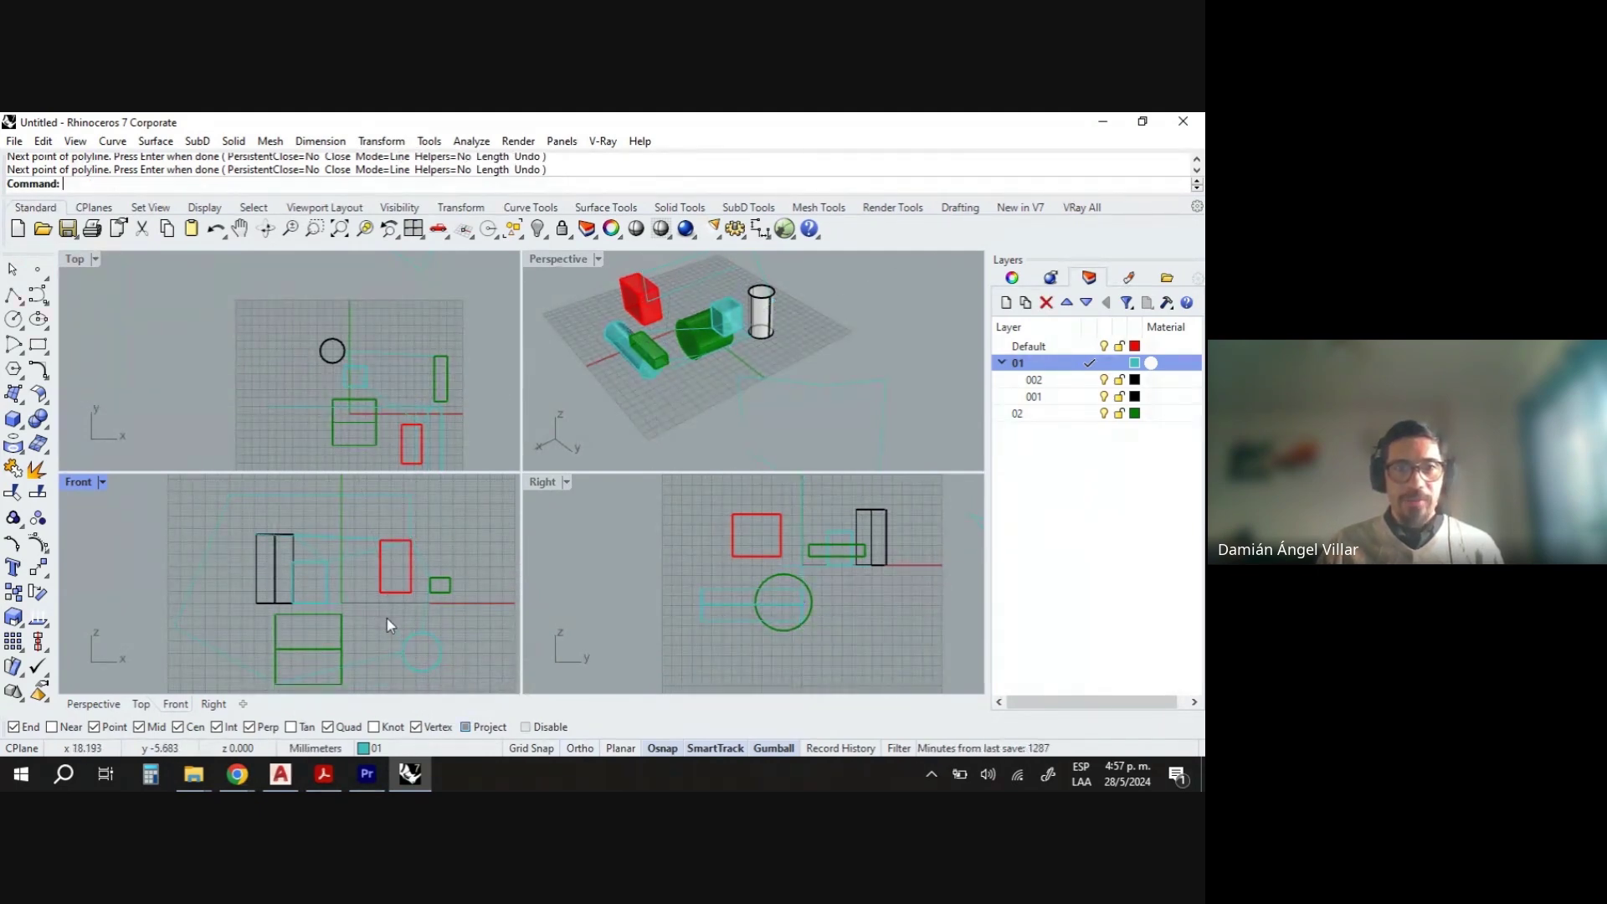
Select the new polyline and examine its plane in the Perspective and Right views, clear the selection, and inspect the Top view.
{"action": "scroll", "coordinate": [730, 372], "scroll_direction": "down", "scroll_amount": 2}
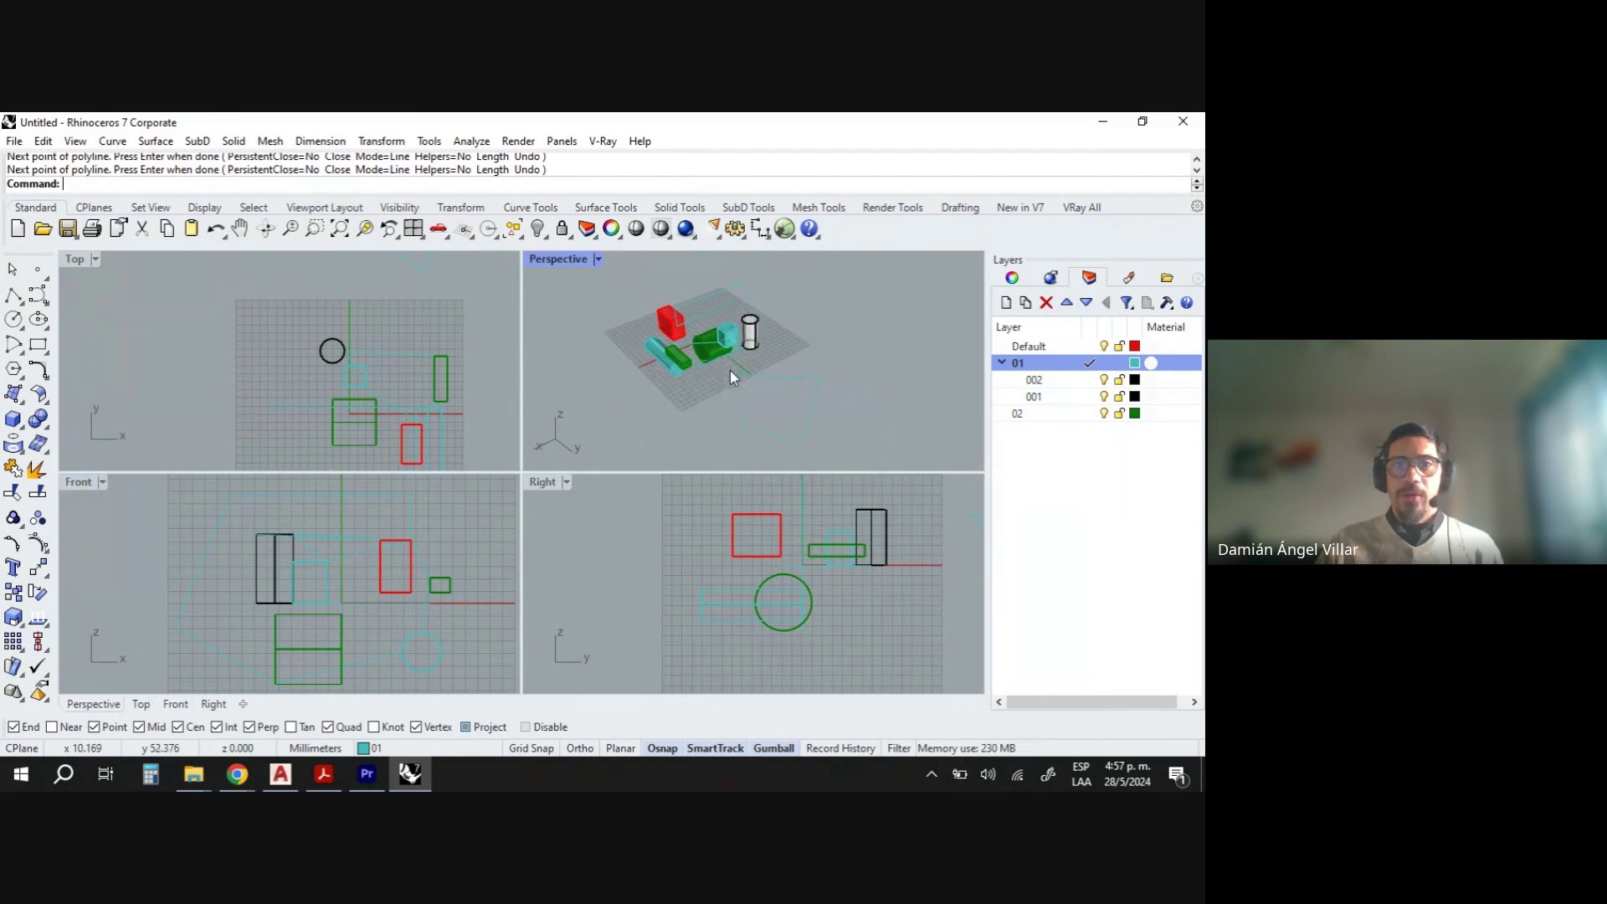
{"action": "right_click_drag", "start_coordinate": [730, 370], "coordinate": [856, 279]}
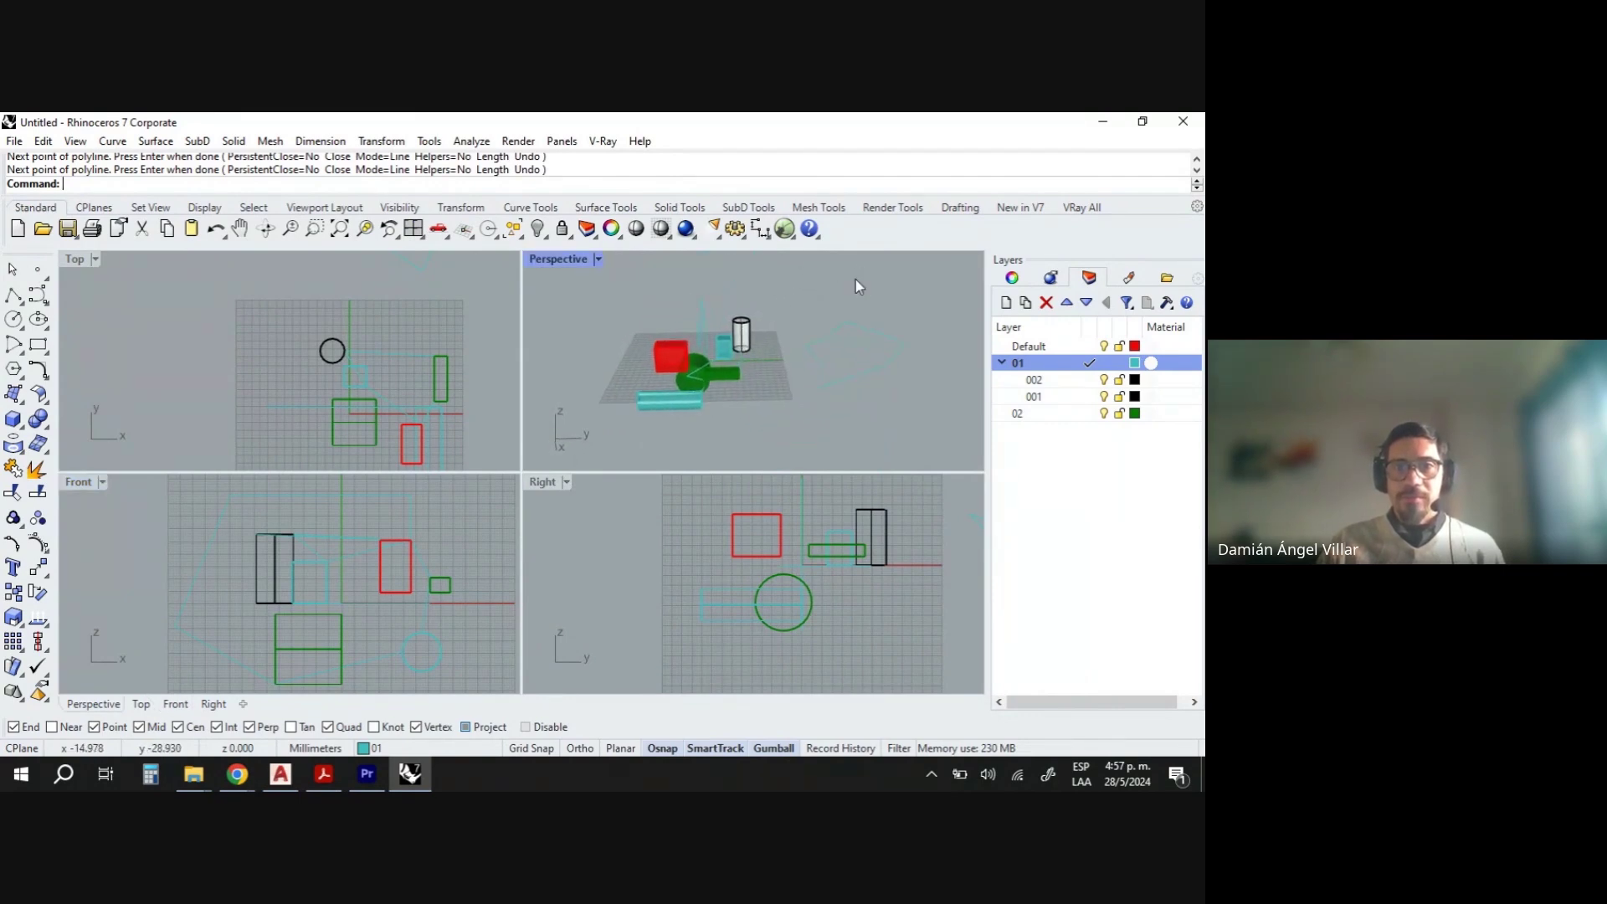
{"action": "scroll", "coordinate": [718, 325], "scroll_direction": "up", "scroll_amount": 3}
{"action": "left_click", "coordinate": [681, 319]}
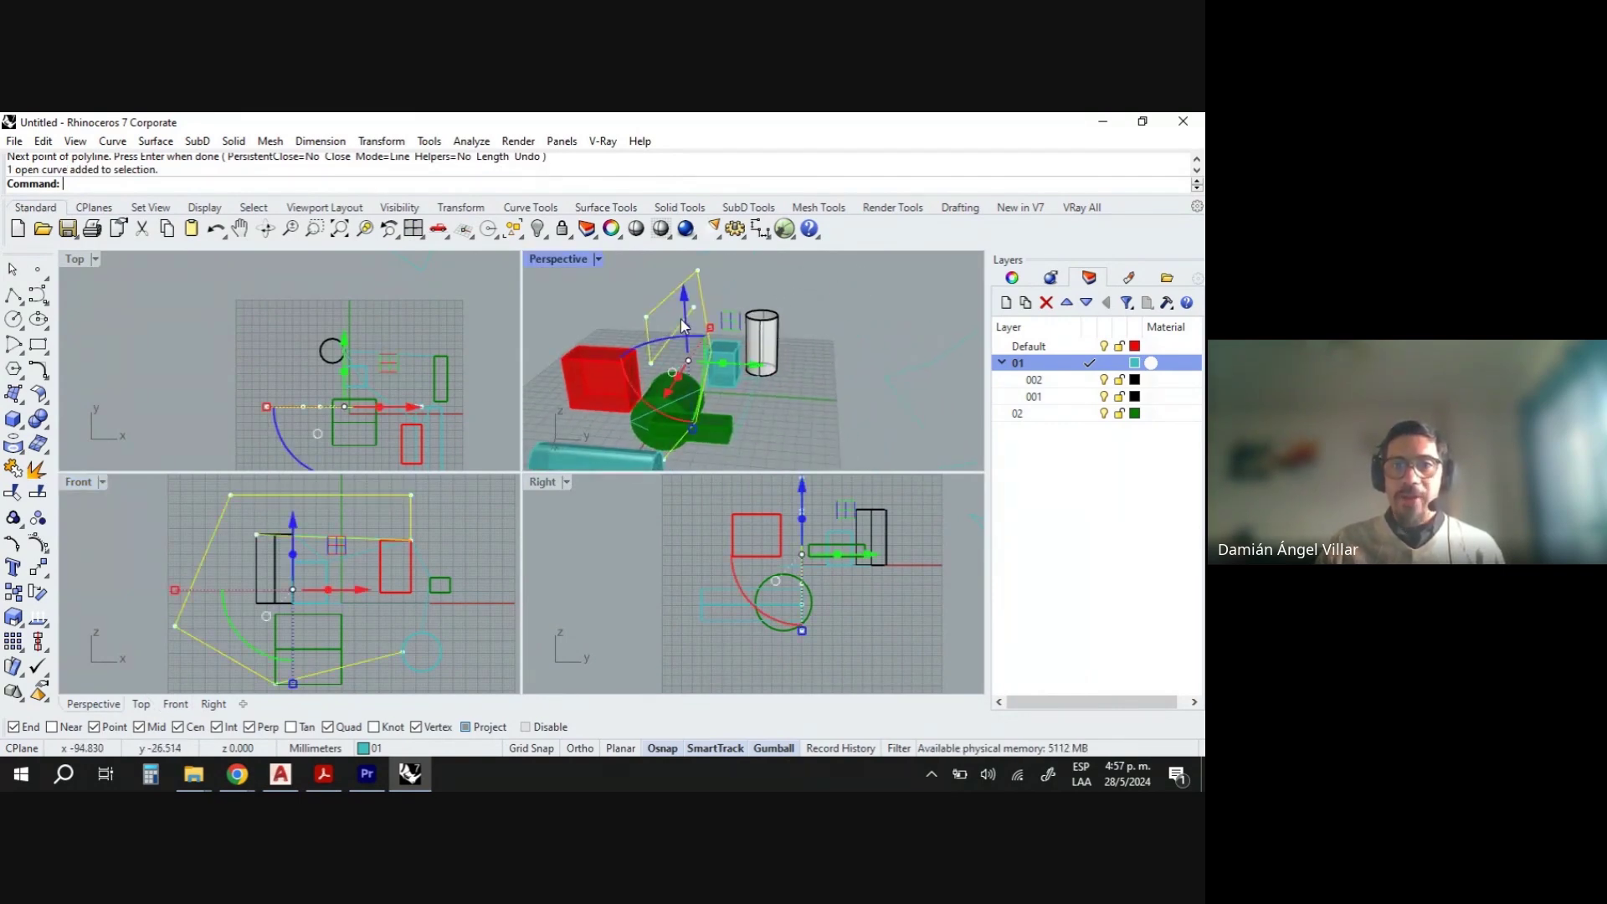
{"action": "scroll", "coordinate": [725, 335], "scroll_direction": "up", "scroll_amount": 2}
{"action": "right_click_drag", "start_coordinate": [725, 335], "coordinate": [661, 365]}
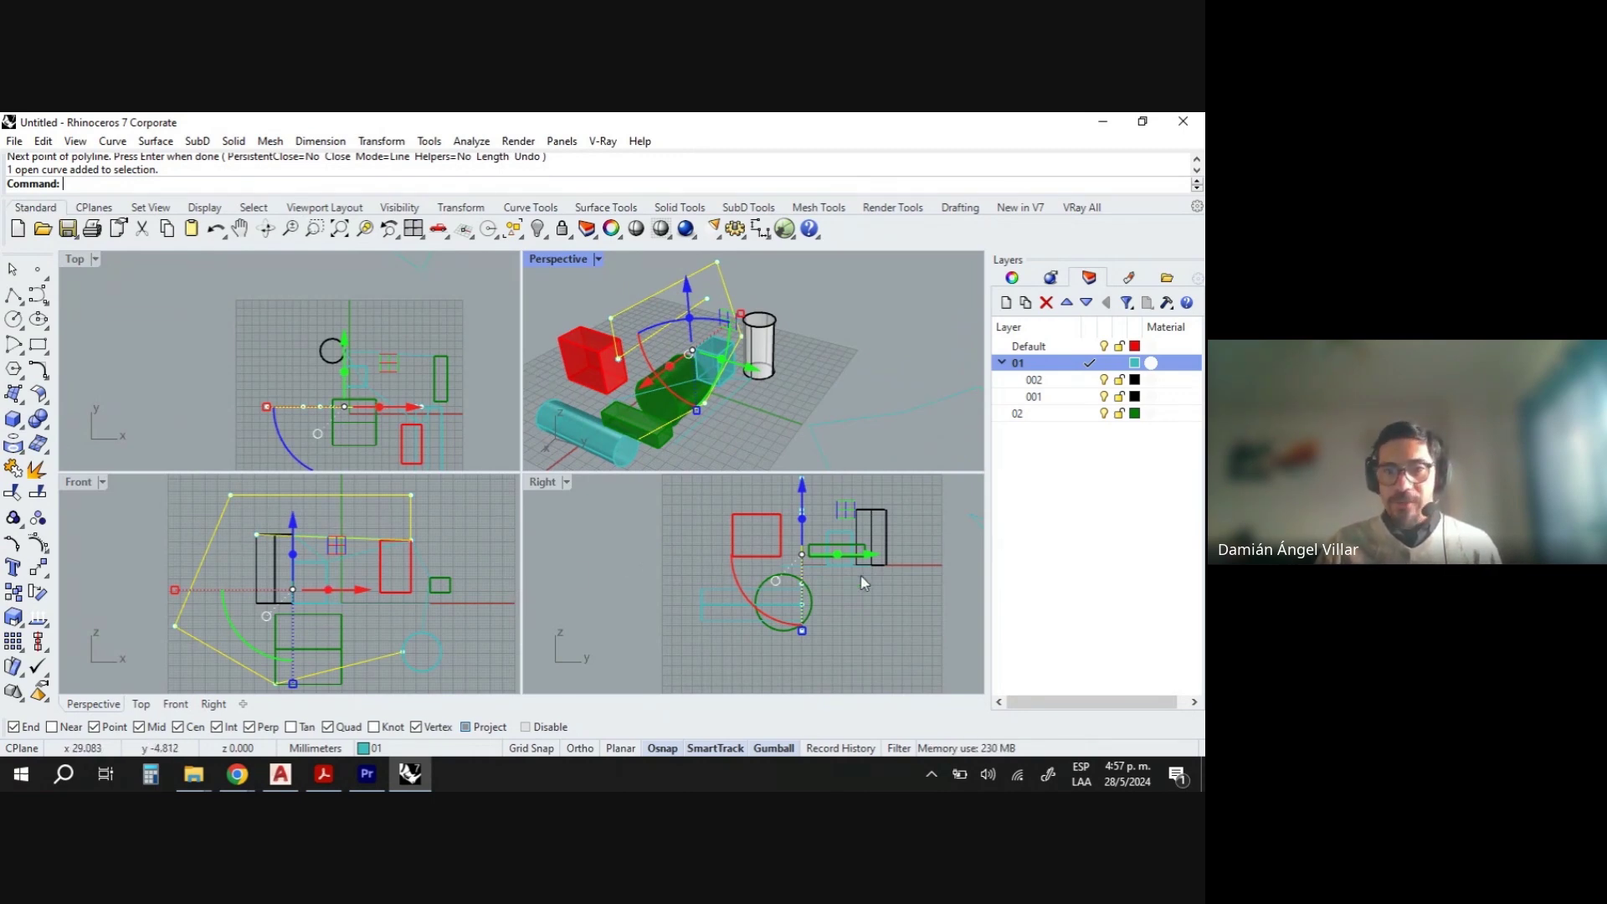
{"action": "scroll", "coordinate": [841, 584], "scroll_direction": "down", "scroll_amount": 4}
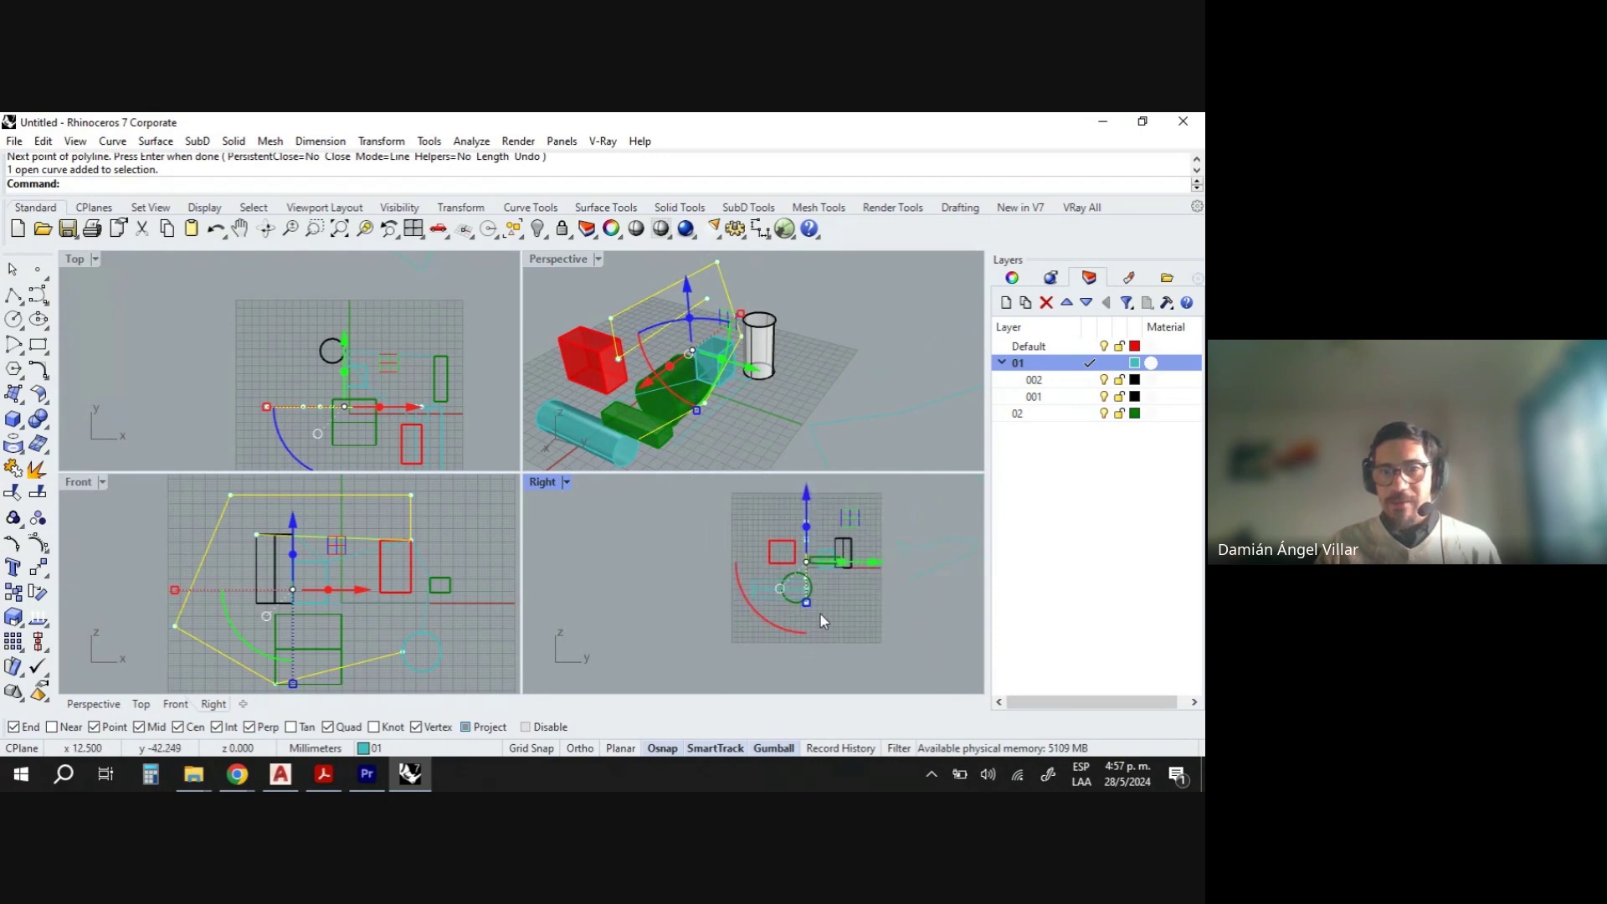
{"action": "scroll", "coordinate": [818, 610], "scroll_direction": "up", "scroll_amount": 3}
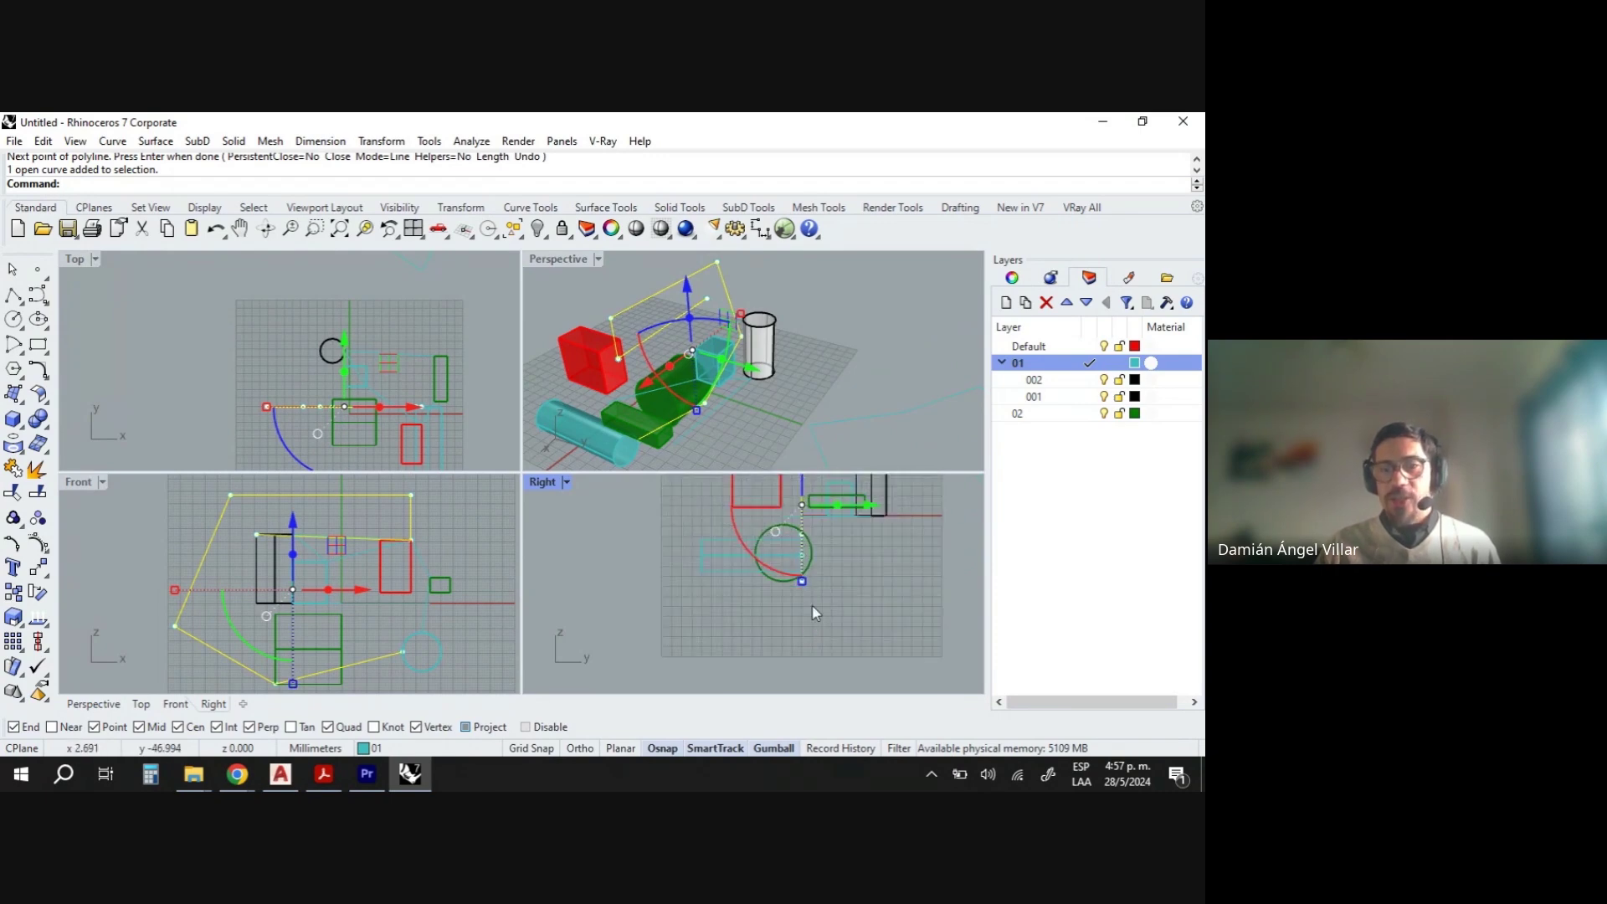
{"action": "left_click", "coordinate": [464, 539]}
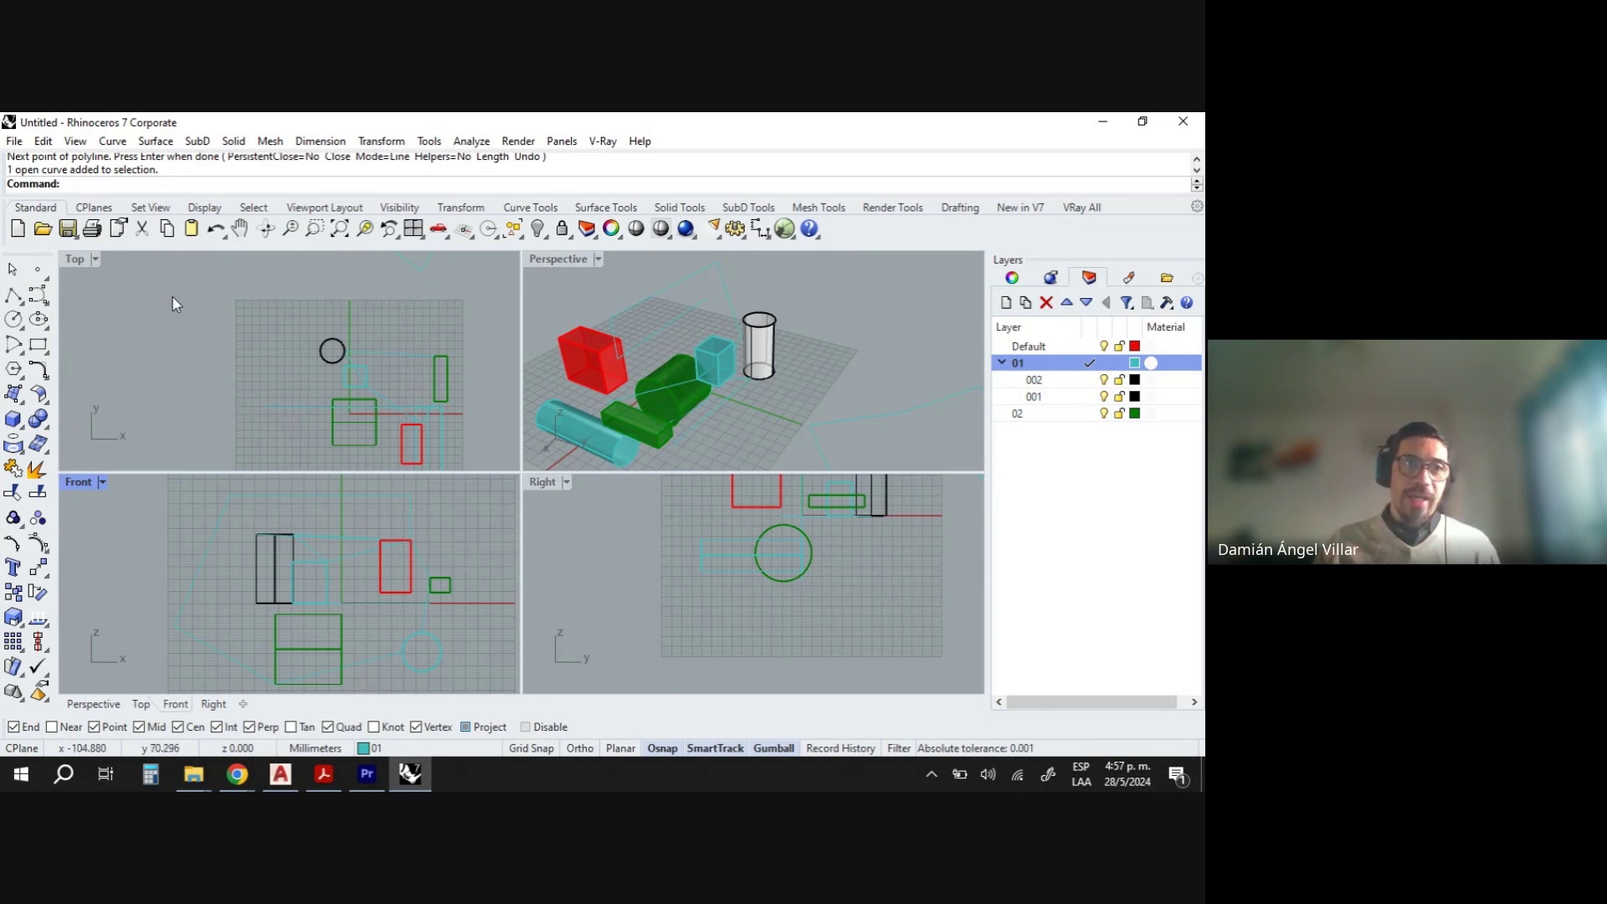
{"action": "left_click", "coordinate": [76, 257]}
{"action": "scroll", "coordinate": [238, 385], "scroll_direction": "down", "scroll_amount": 2}
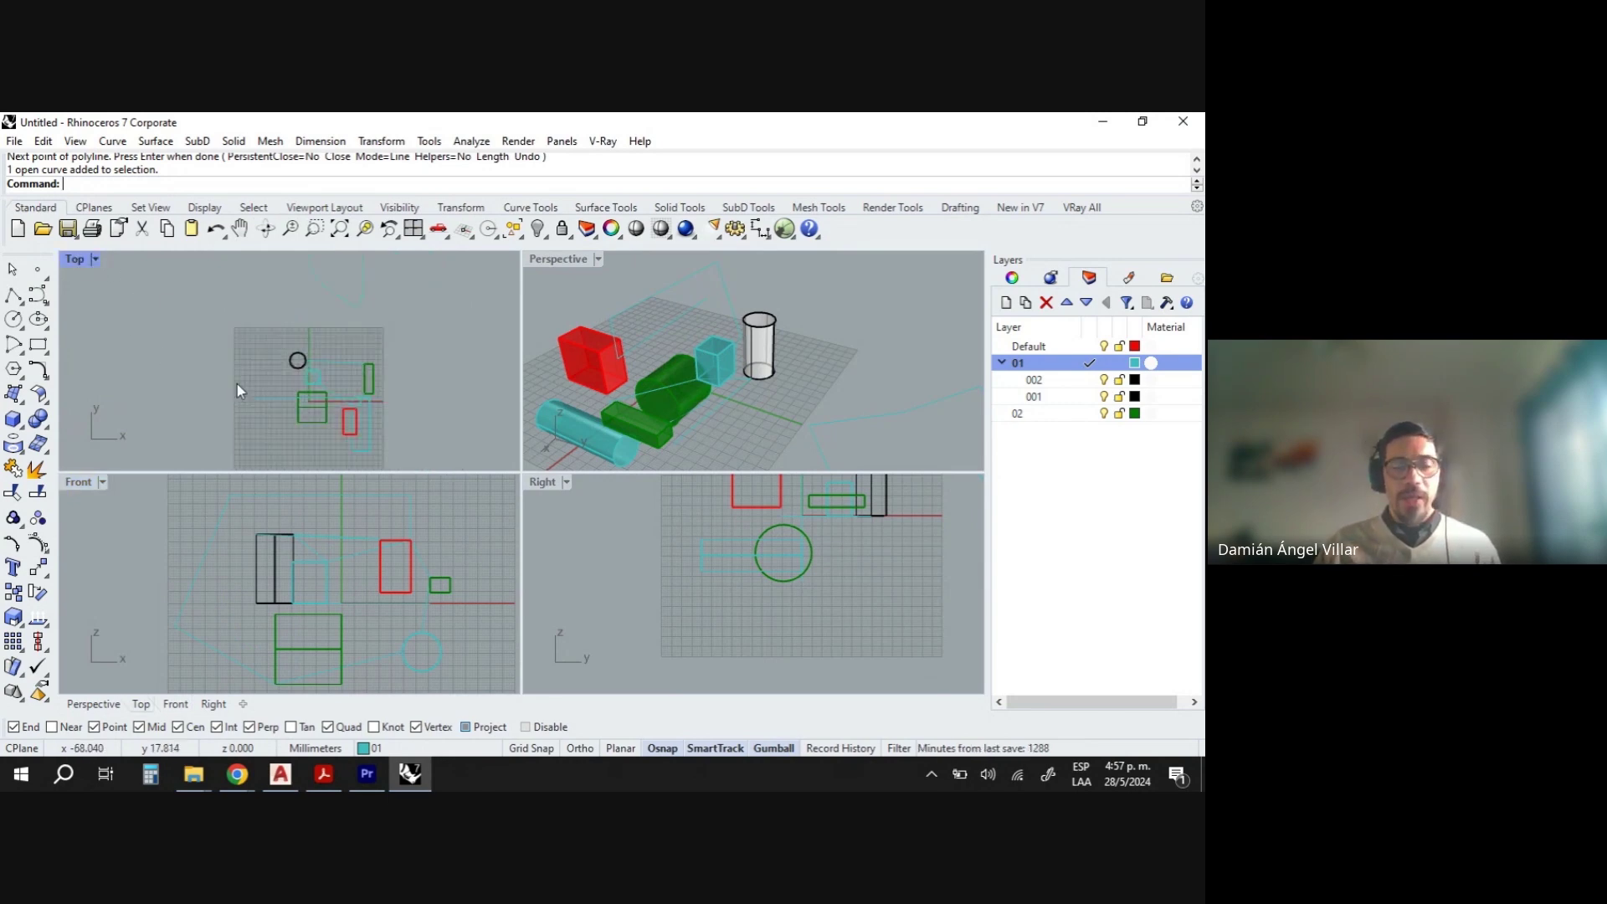
{"action": "scroll", "coordinate": [278, 350], "scroll_direction": "up", "scroll_amount": 3}
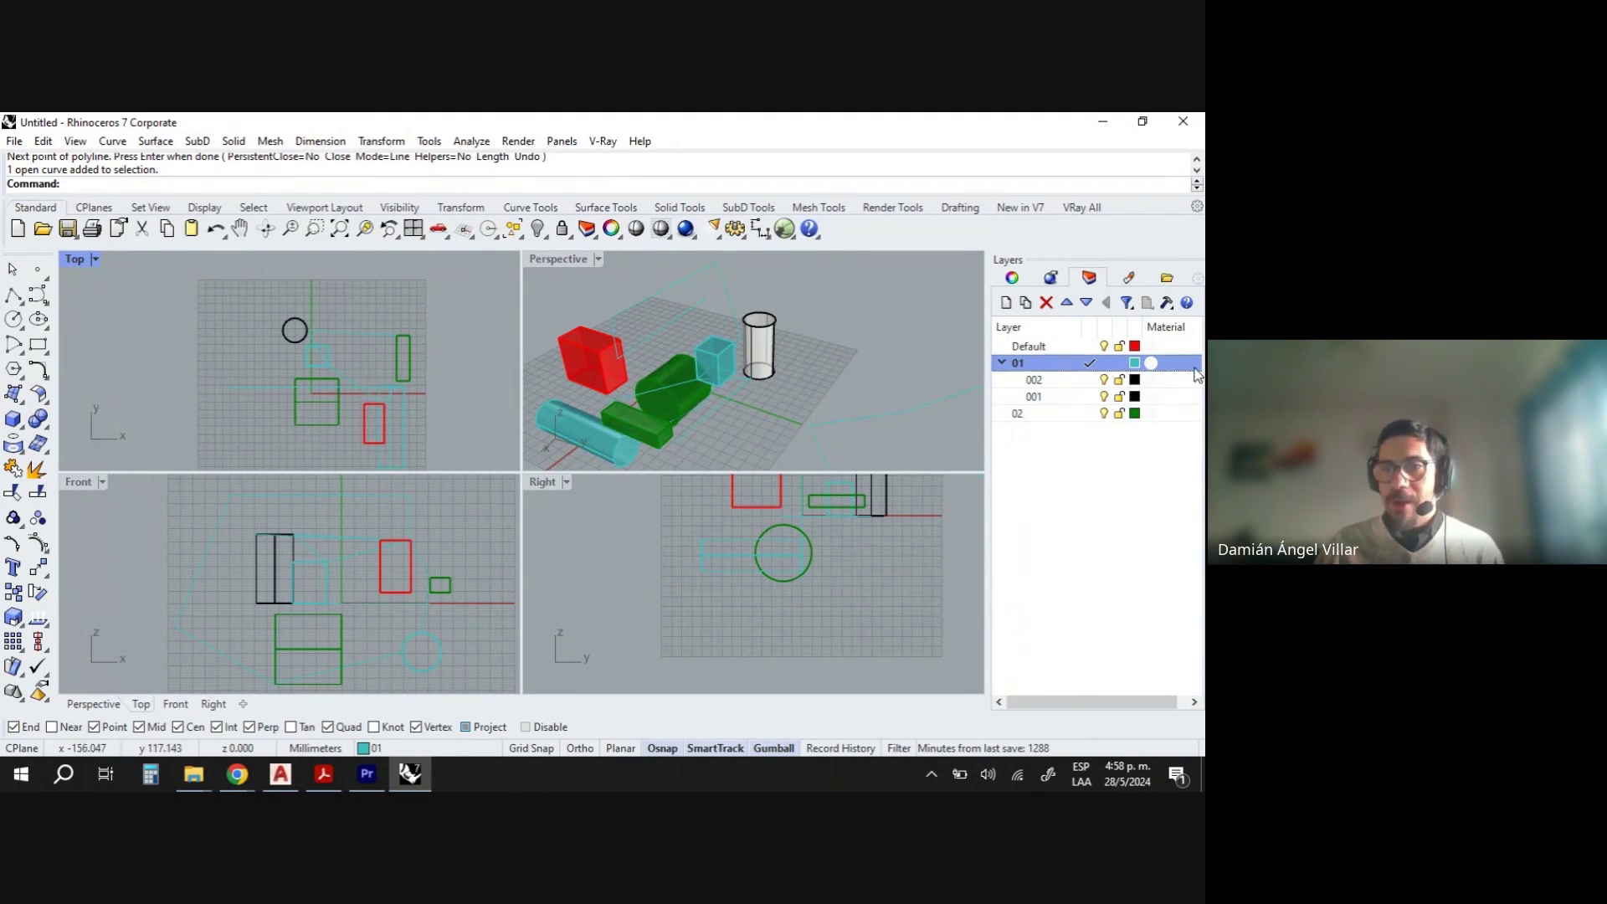
Set the colour of layer 01 to Dark Blue.
{"action": "left_click", "coordinate": [1134, 365]}
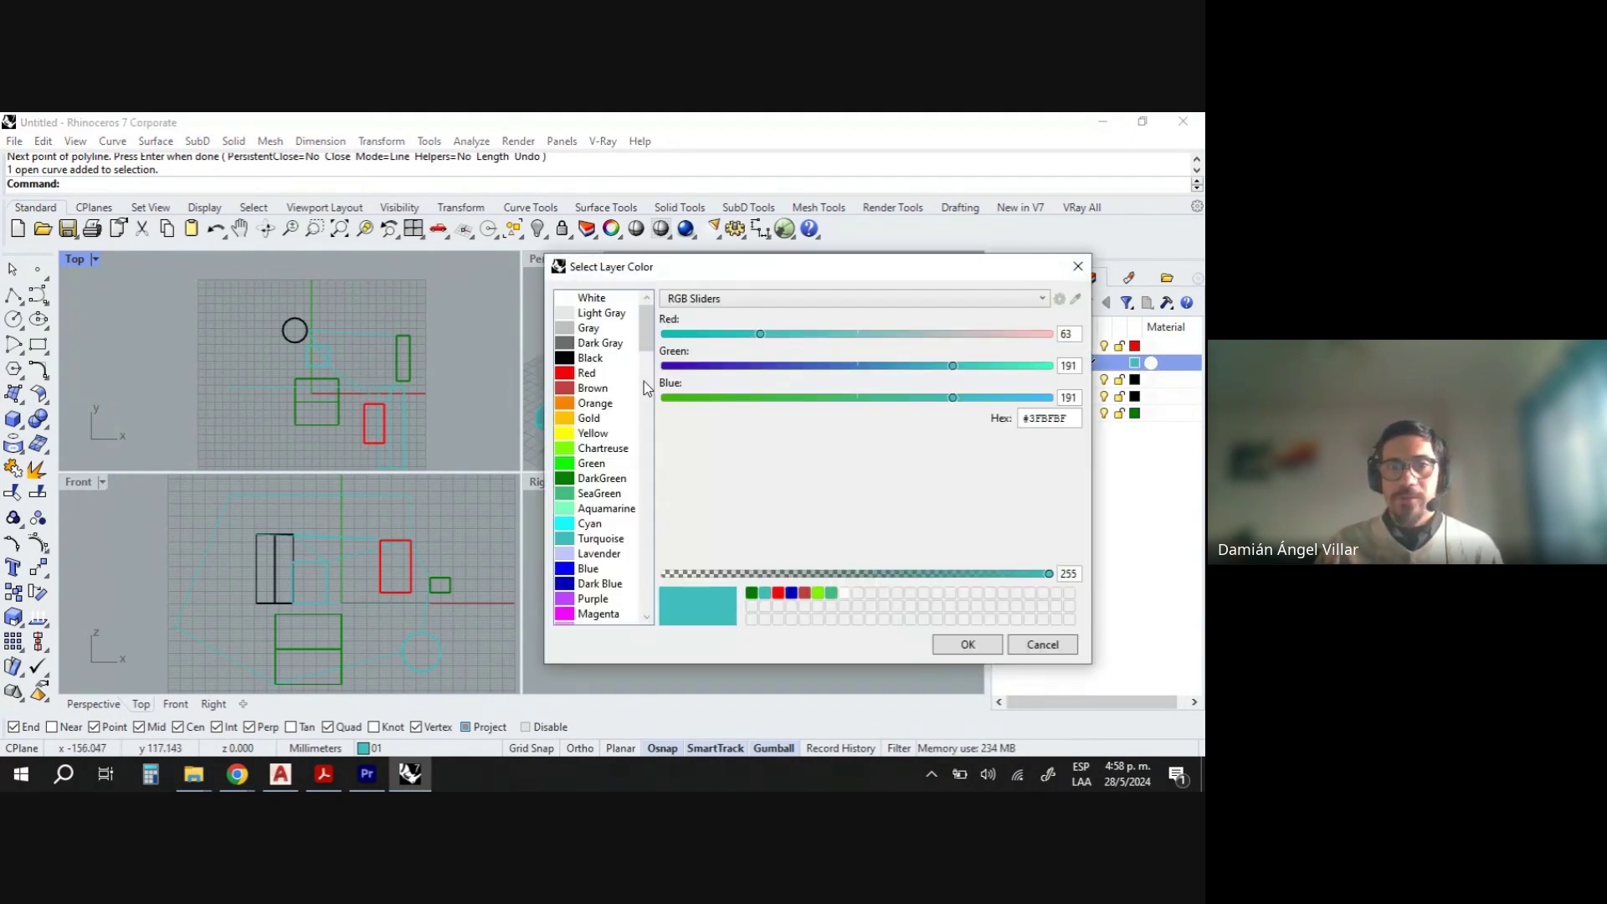
{"action": "left_click", "coordinate": [601, 584]}
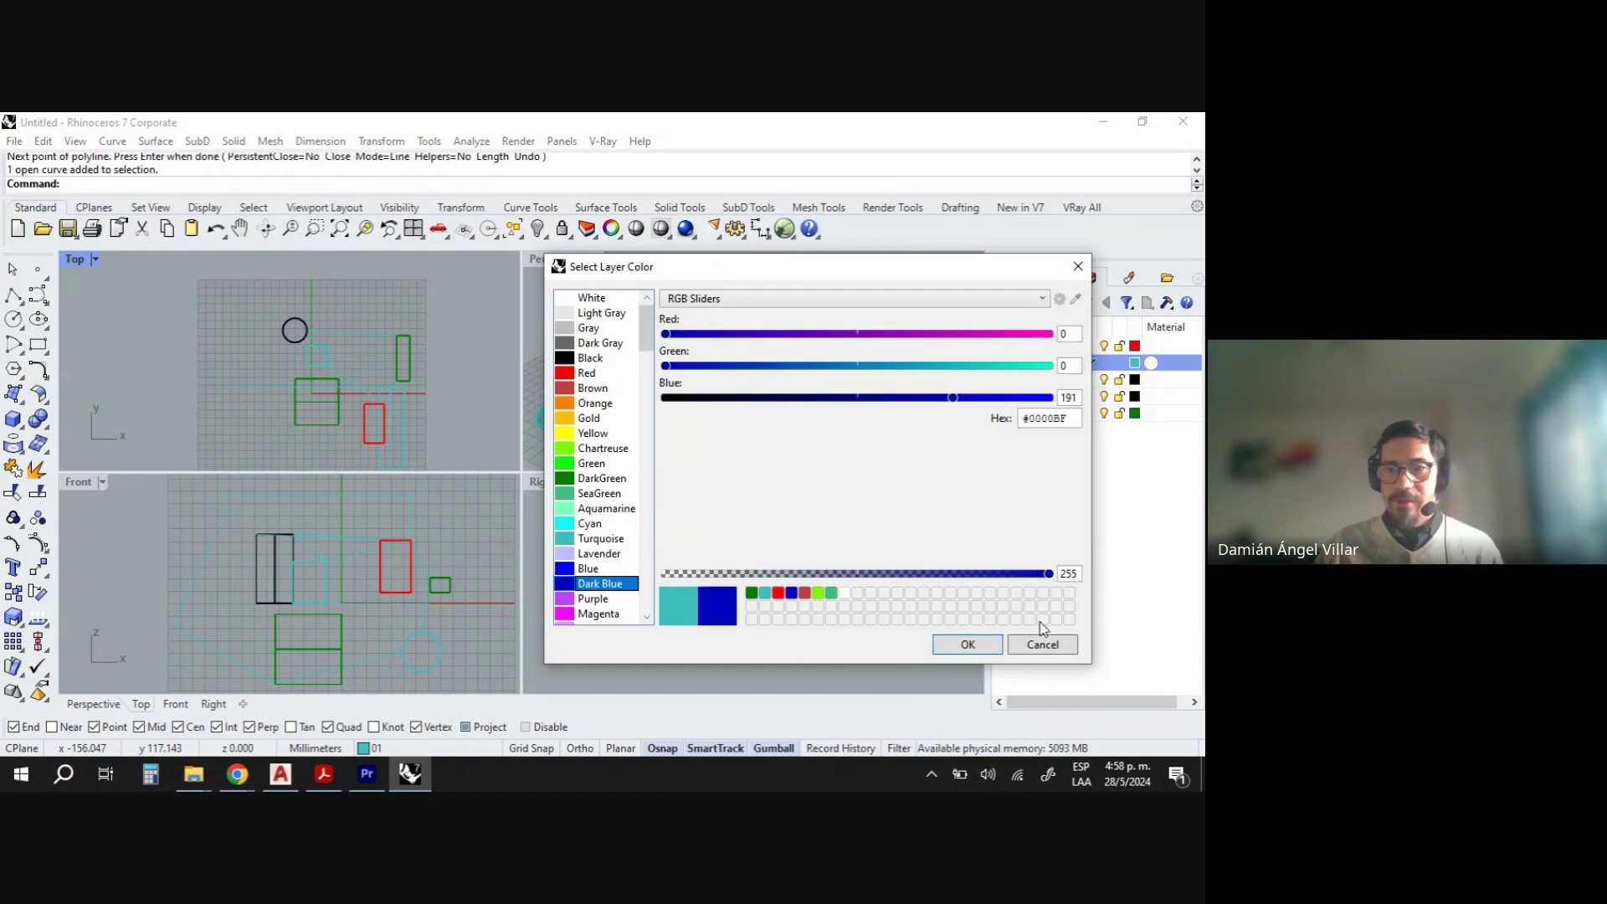
{"action": "left_click", "coordinate": [963, 644]}
{"action": "left_click", "coordinate": [881, 358]}
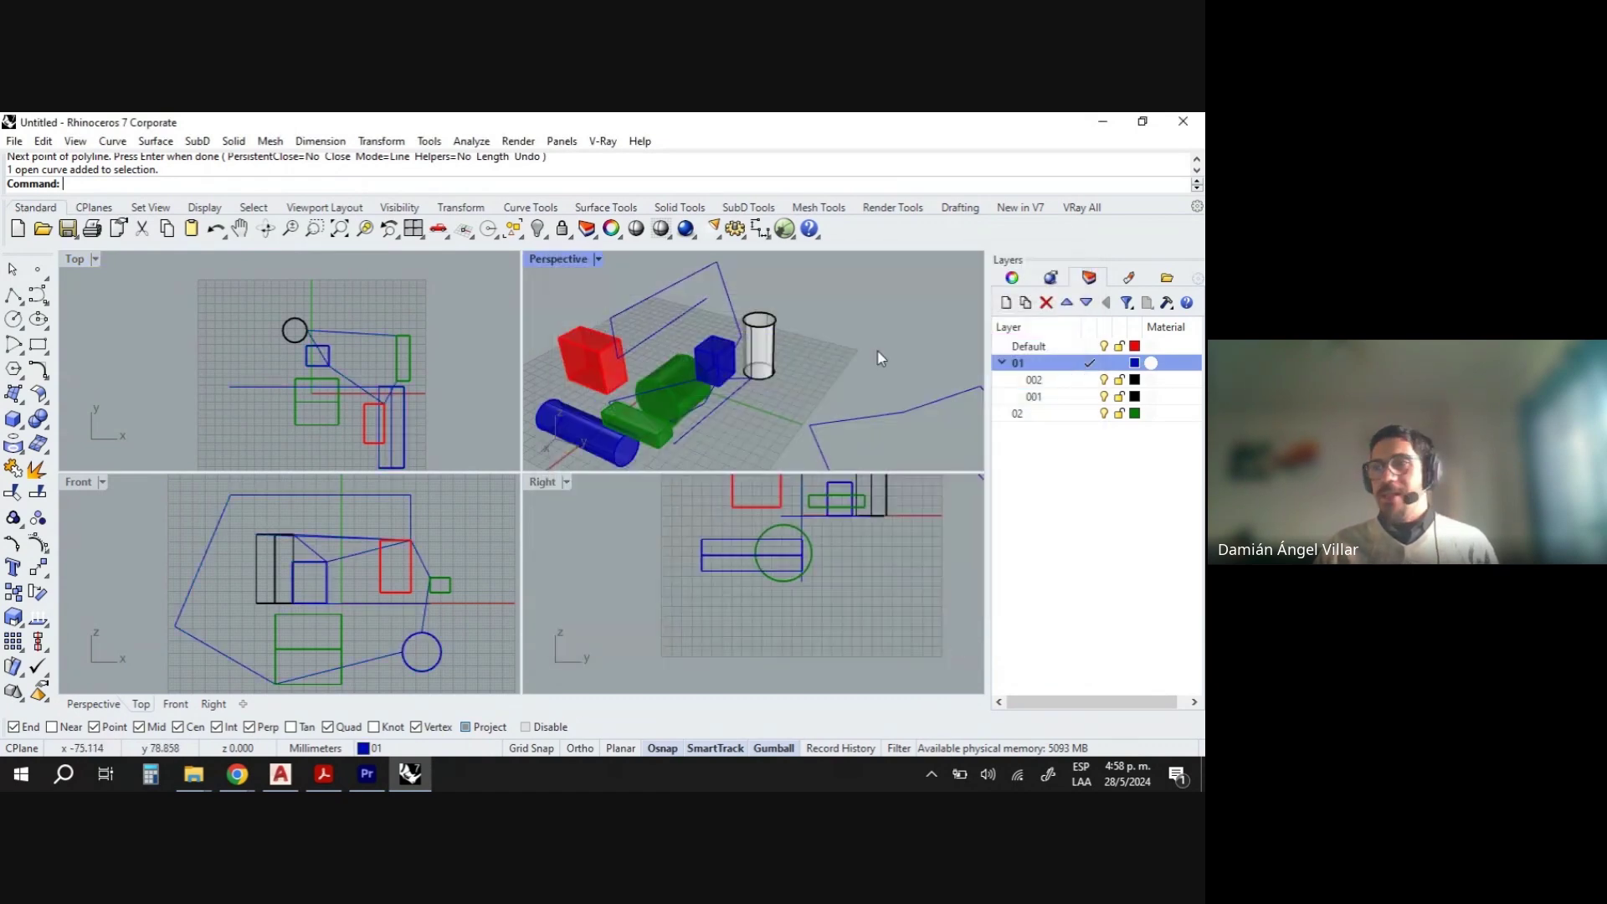
Examine the polylines and solids in Perspective, and select the whole red box before clearing the selection.
{"action": "scroll", "coordinate": [802, 313], "scroll_direction": "down", "scroll_amount": 3}
{"action": "scroll", "coordinate": [815, 334], "scroll_direction": "up", "scroll_amount": 3}
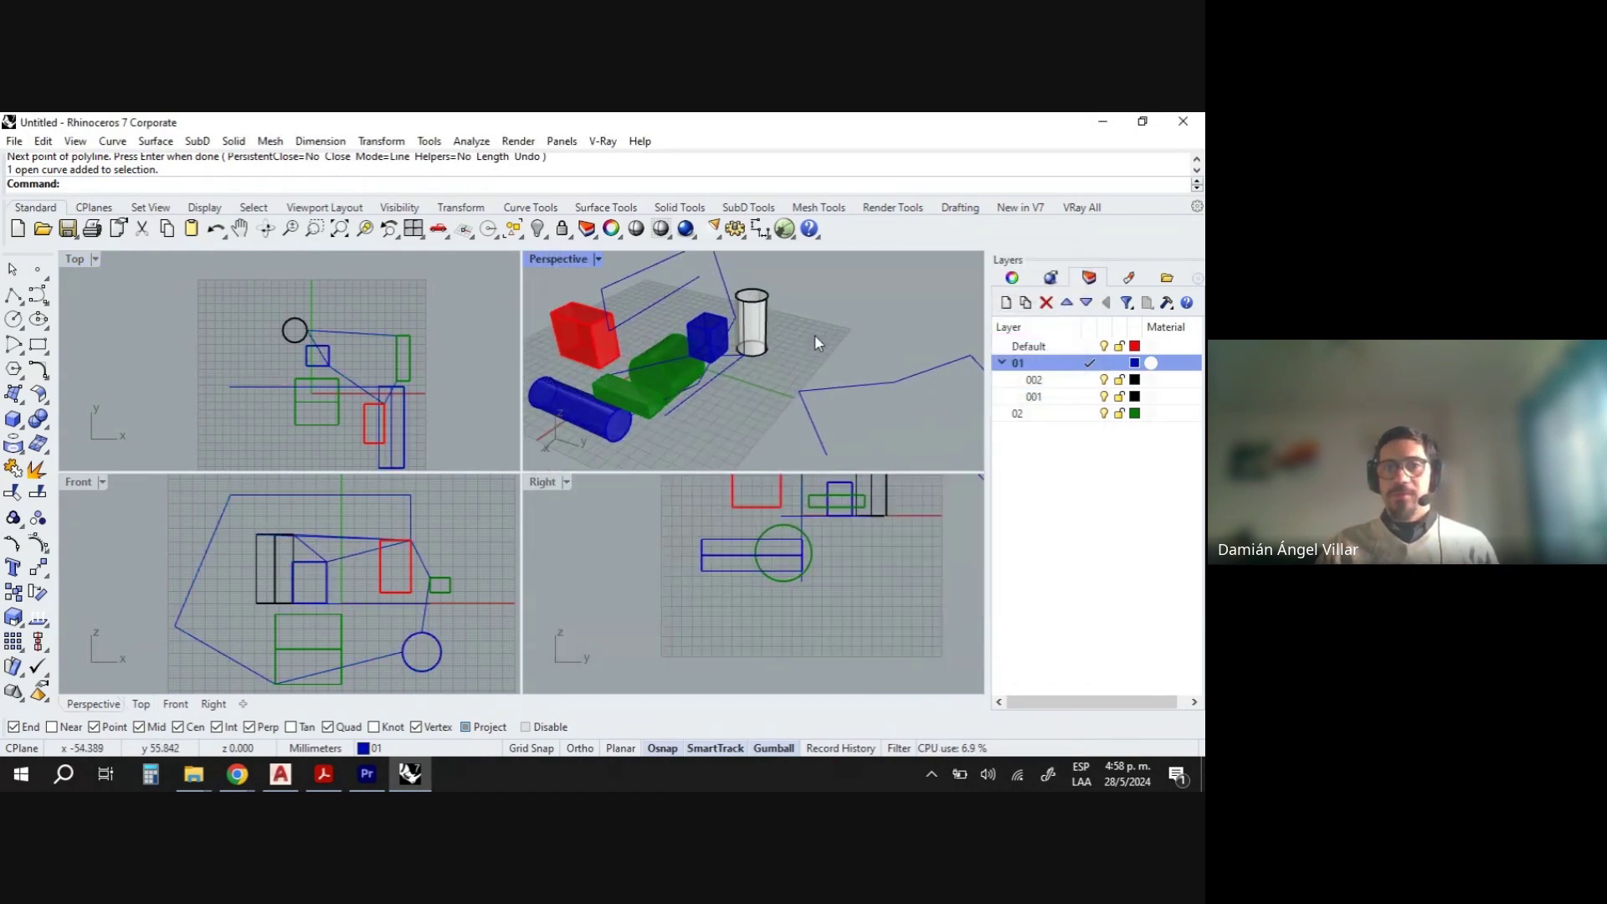
{"action": "scroll", "coordinate": [846, 360], "scroll_direction": "down", "scroll_amount": 5}
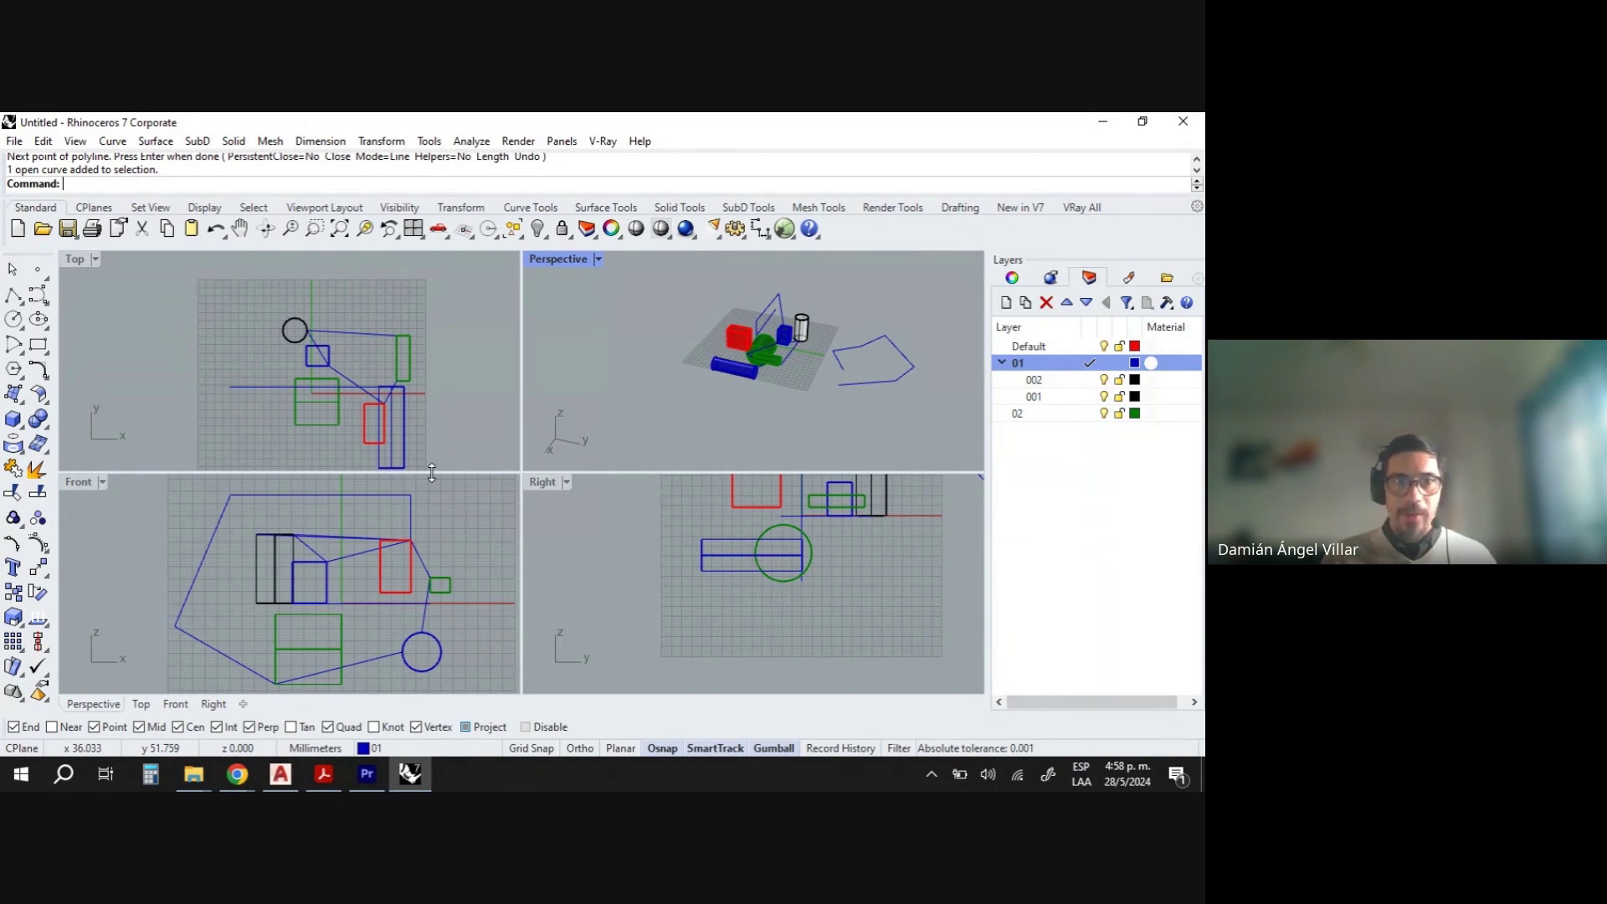
{"action": "right_click_drag", "start_coordinate": [699, 418], "coordinate": [745, 309]}
{"action": "scroll", "coordinate": [727, 375], "scroll_direction": "up", "scroll_amount": 5}
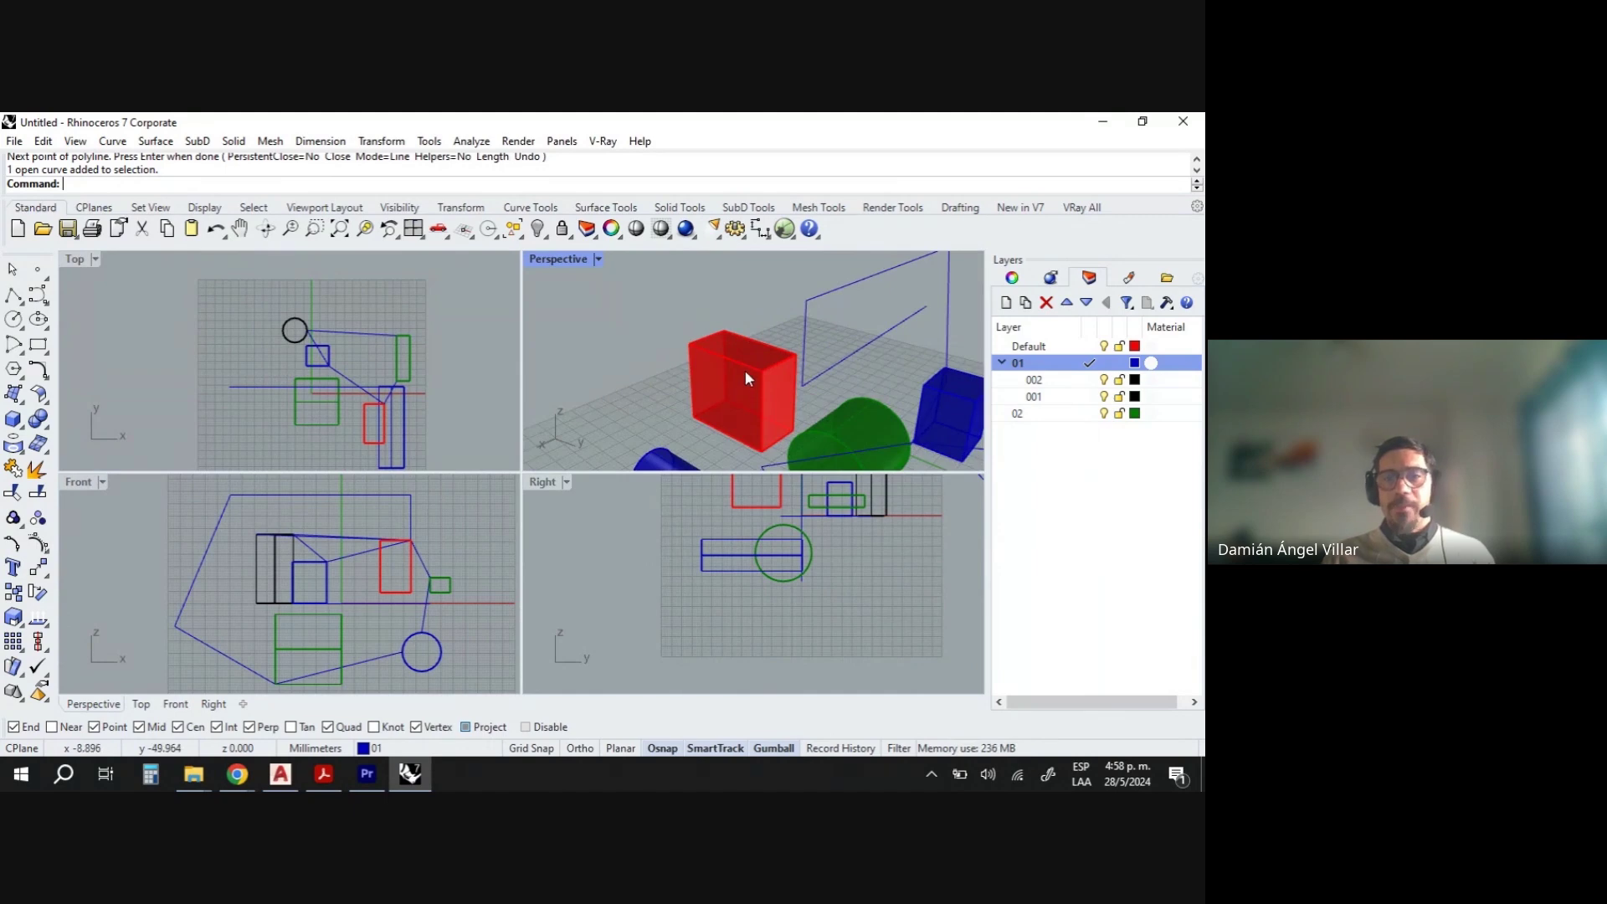
{"action": "left_click", "coordinate": [748, 379]}
{"action": "left_click", "coordinate": [614, 404]}
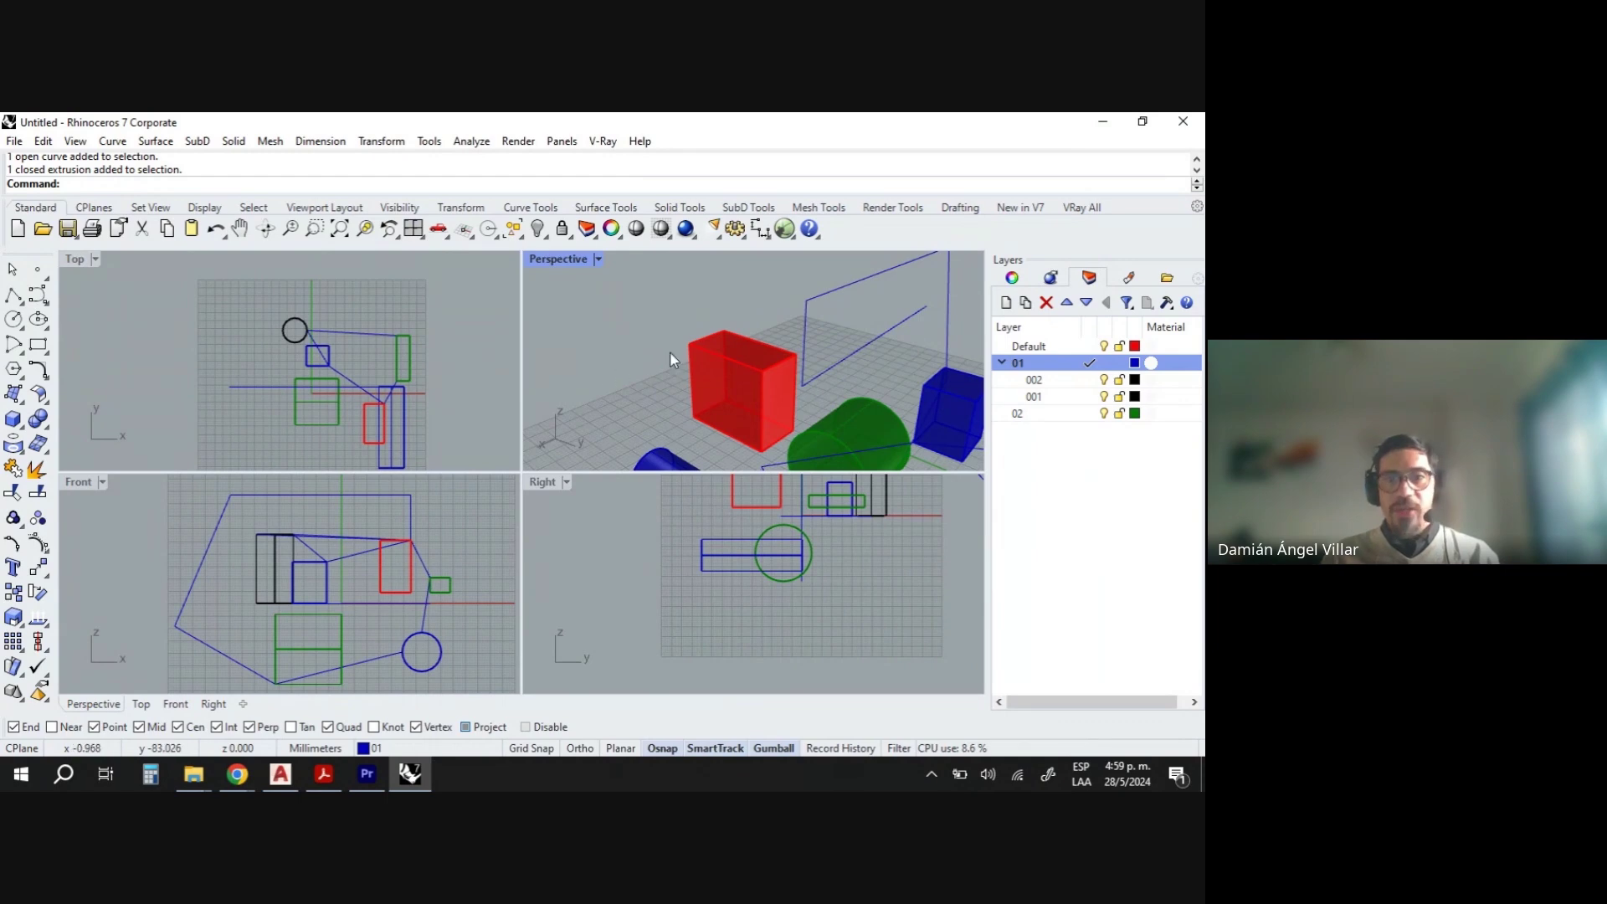
Sub-select the red box's upper edge on its positive X side and move it outward along X to slant that face.
{"action": "left_click", "coordinate": [716, 353], "text": "ctrl+shift"}
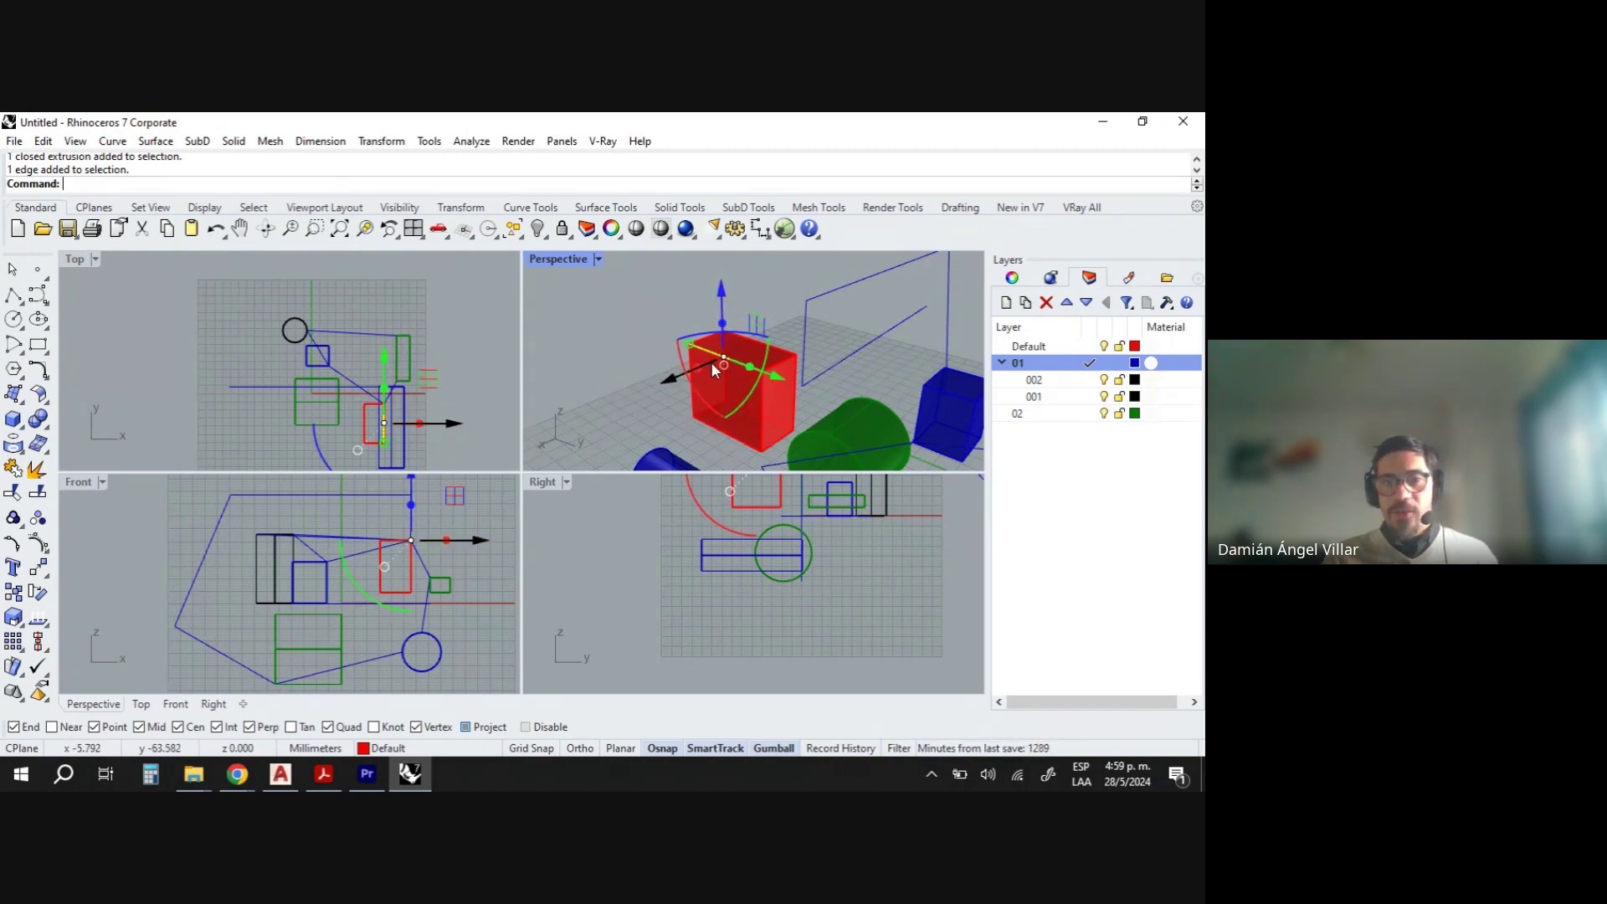
{"action": "left_click_drag", "start_coordinate": [711, 362], "coordinate": [658, 384]}
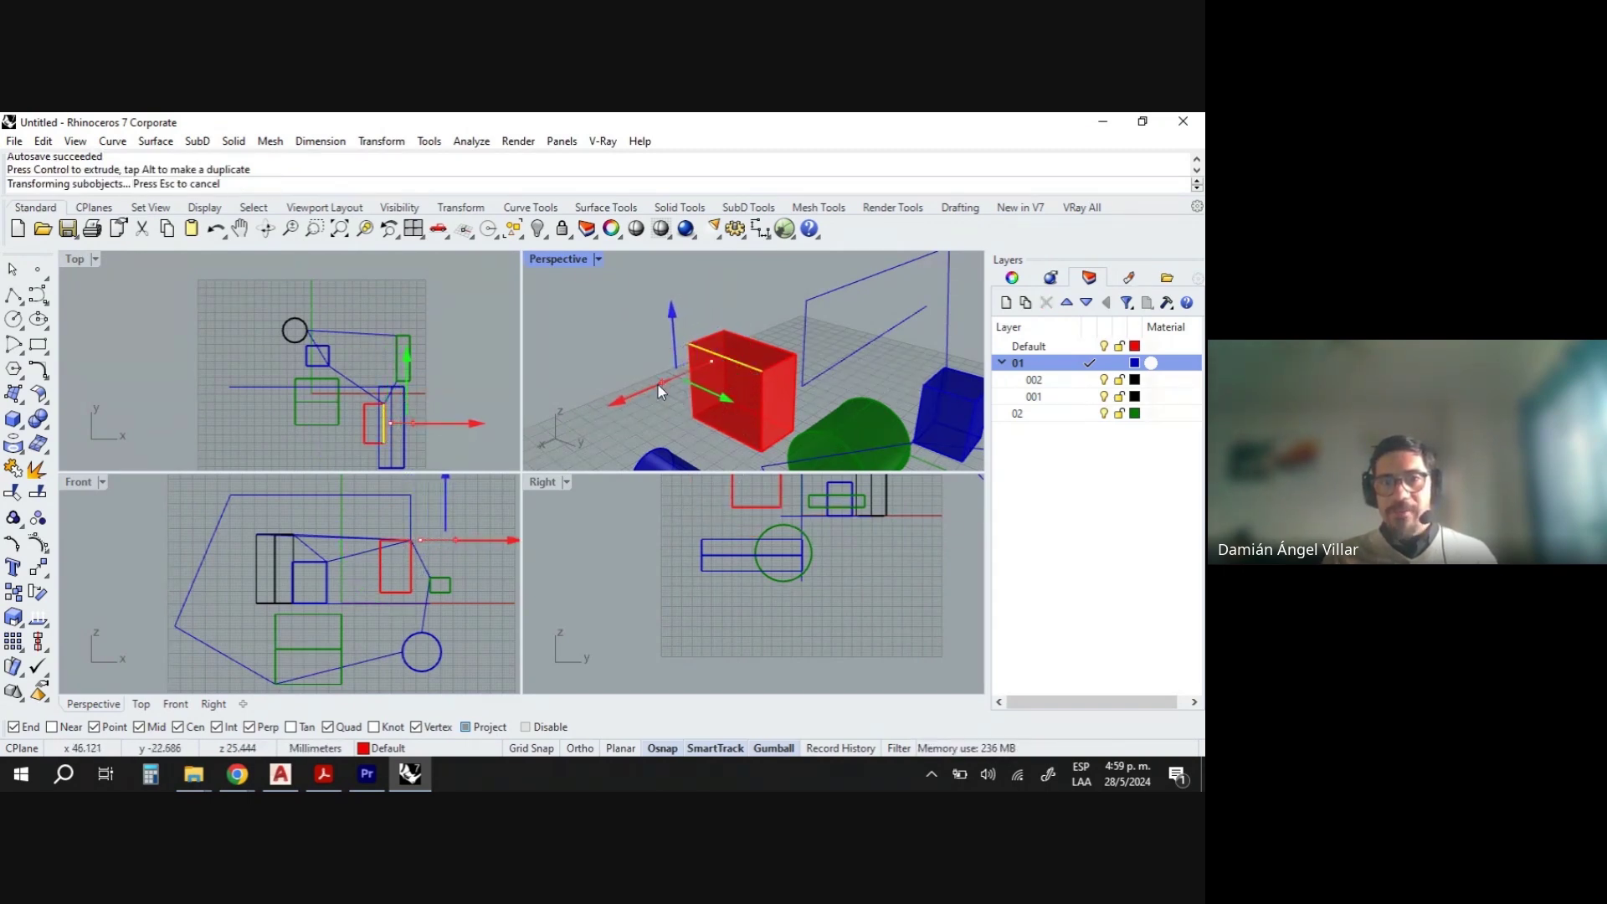
{"action": "right_click_drag", "start_coordinate": [621, 408], "coordinate": [668, 385]}
{"action": "left_click", "coordinate": [694, 390]}
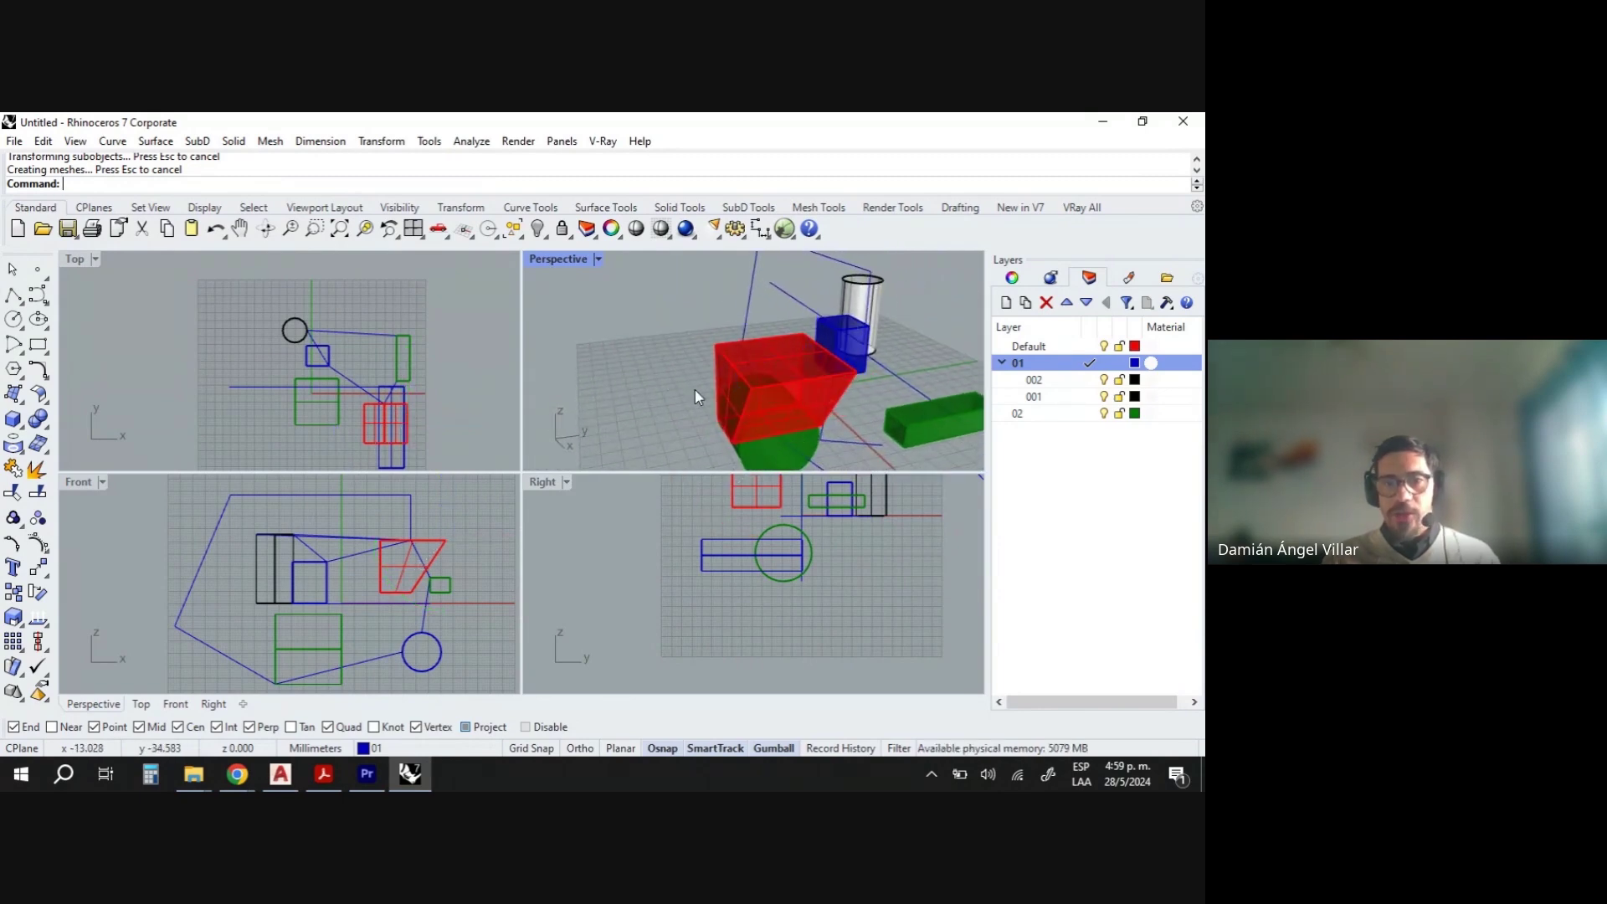
Sub-select the red solid's upper edge on its negative Y side and move it outward along negative Y.
{"action": "left_click", "coordinate": [726, 357], "text": "ctrl+shift"}
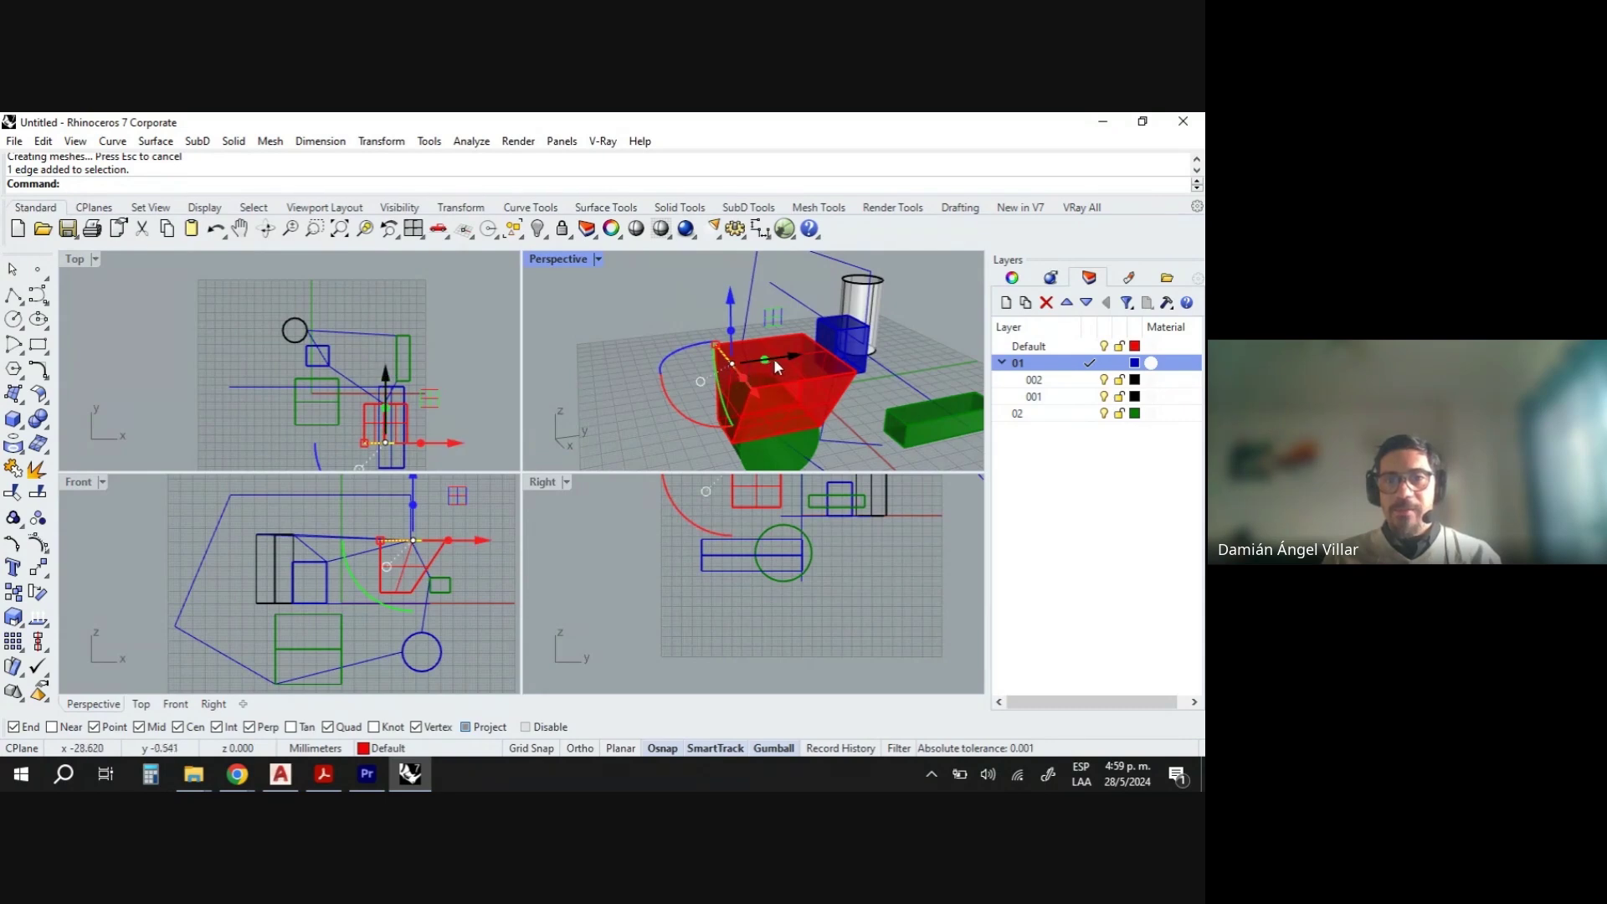
{"action": "left_click_drag", "start_coordinate": [773, 359], "coordinate": [713, 345]}
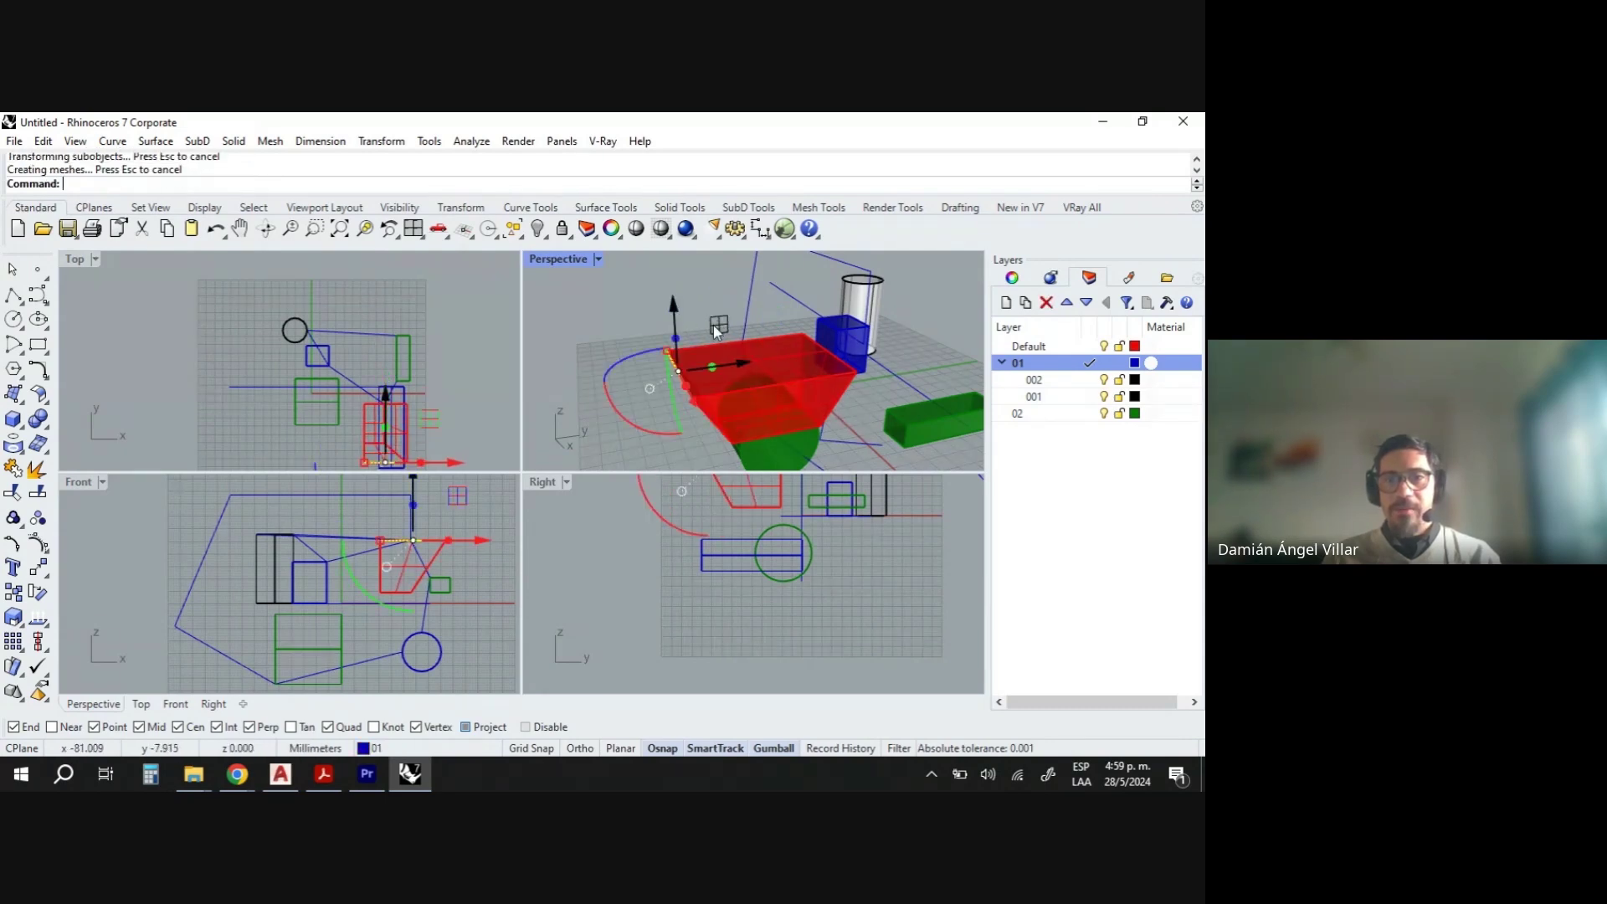
{"action": "key", "text": "Escape"}
Examine the reshaped red solid from several angles, sub-selecting its slanted face and clearing the selection.
{"action": "right_click_drag", "start_coordinate": [752, 350], "coordinate": [647, 320]}
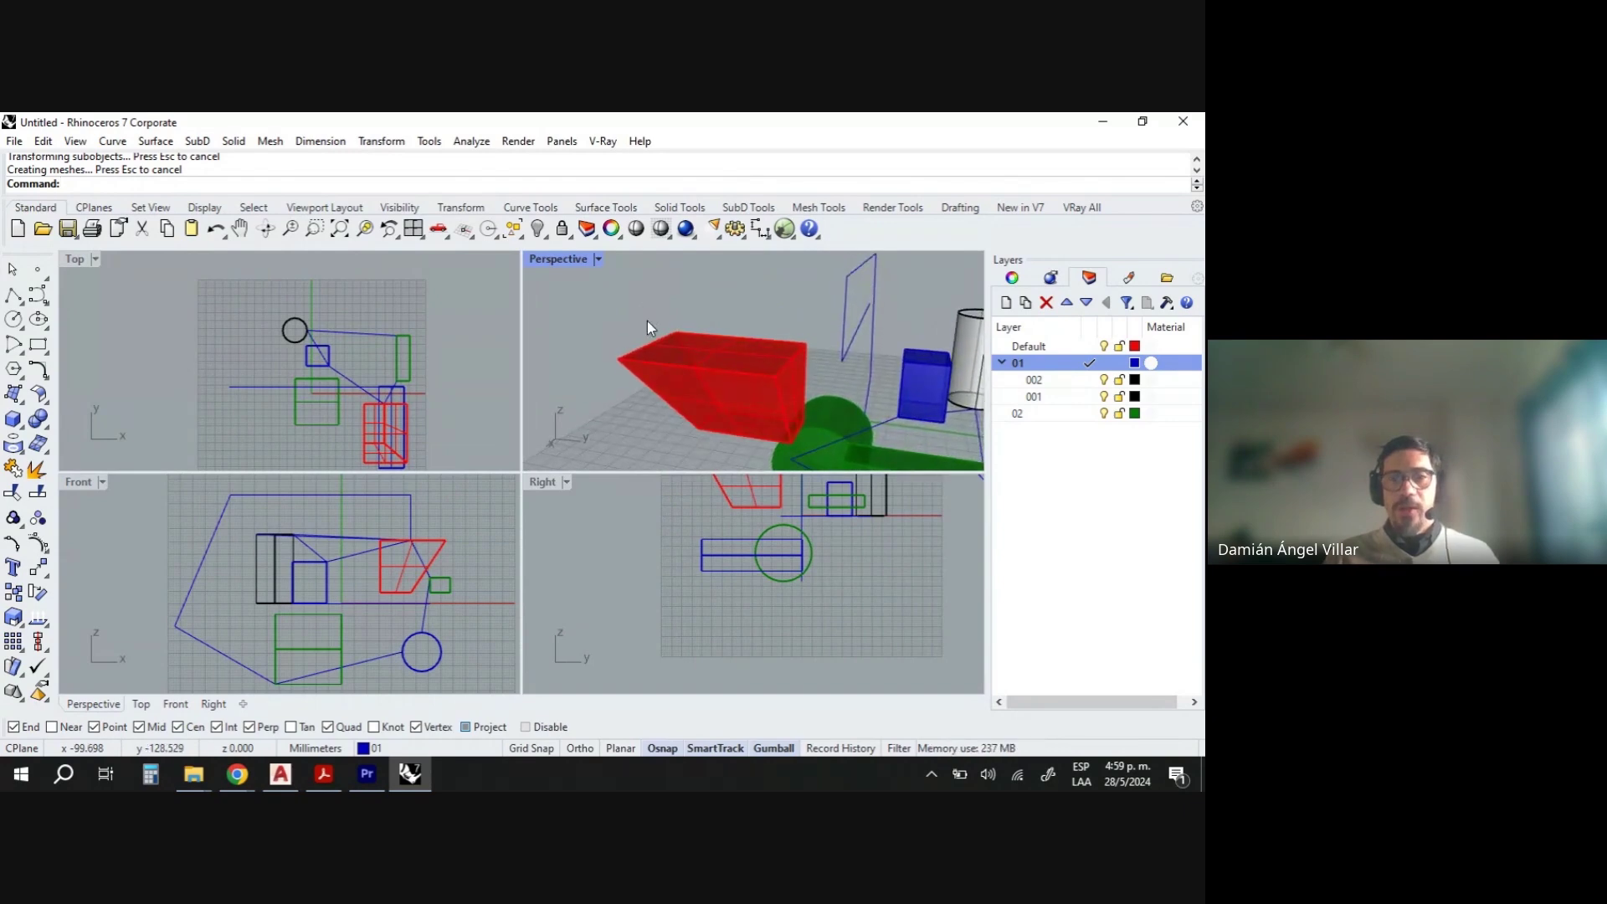
{"action": "scroll", "coordinate": [661, 333], "scroll_direction": "down", "scroll_amount": 3}
{"action": "scroll", "coordinate": [679, 350], "scroll_direction": "up", "scroll_amount": 3}
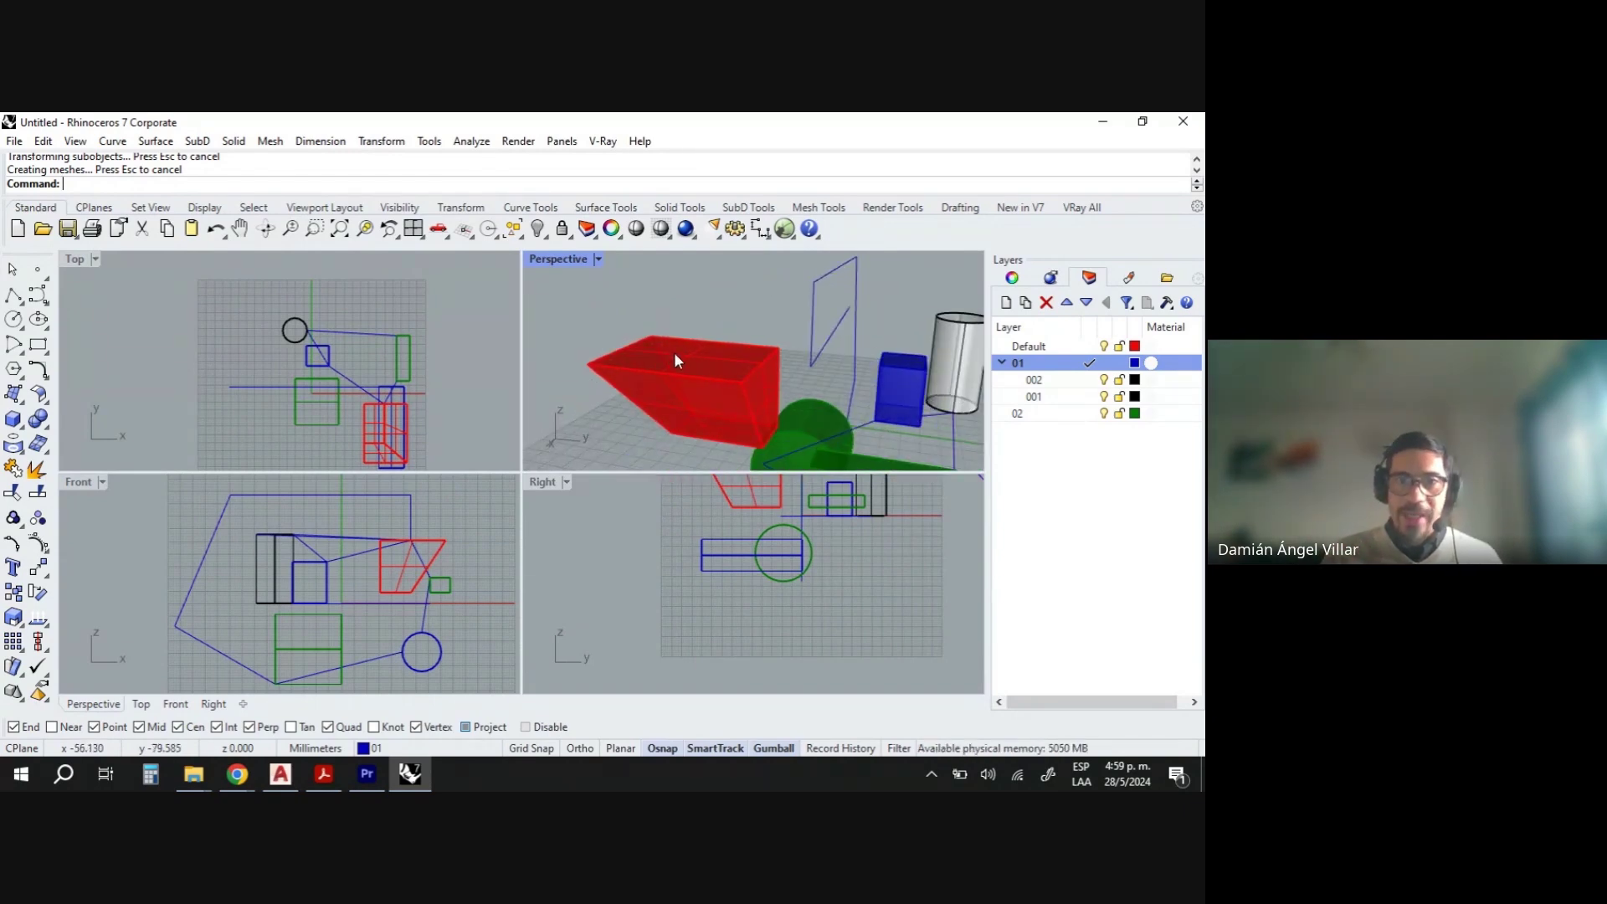
{"action": "right_click_drag", "start_coordinate": [675, 353], "coordinate": [675, 339]}
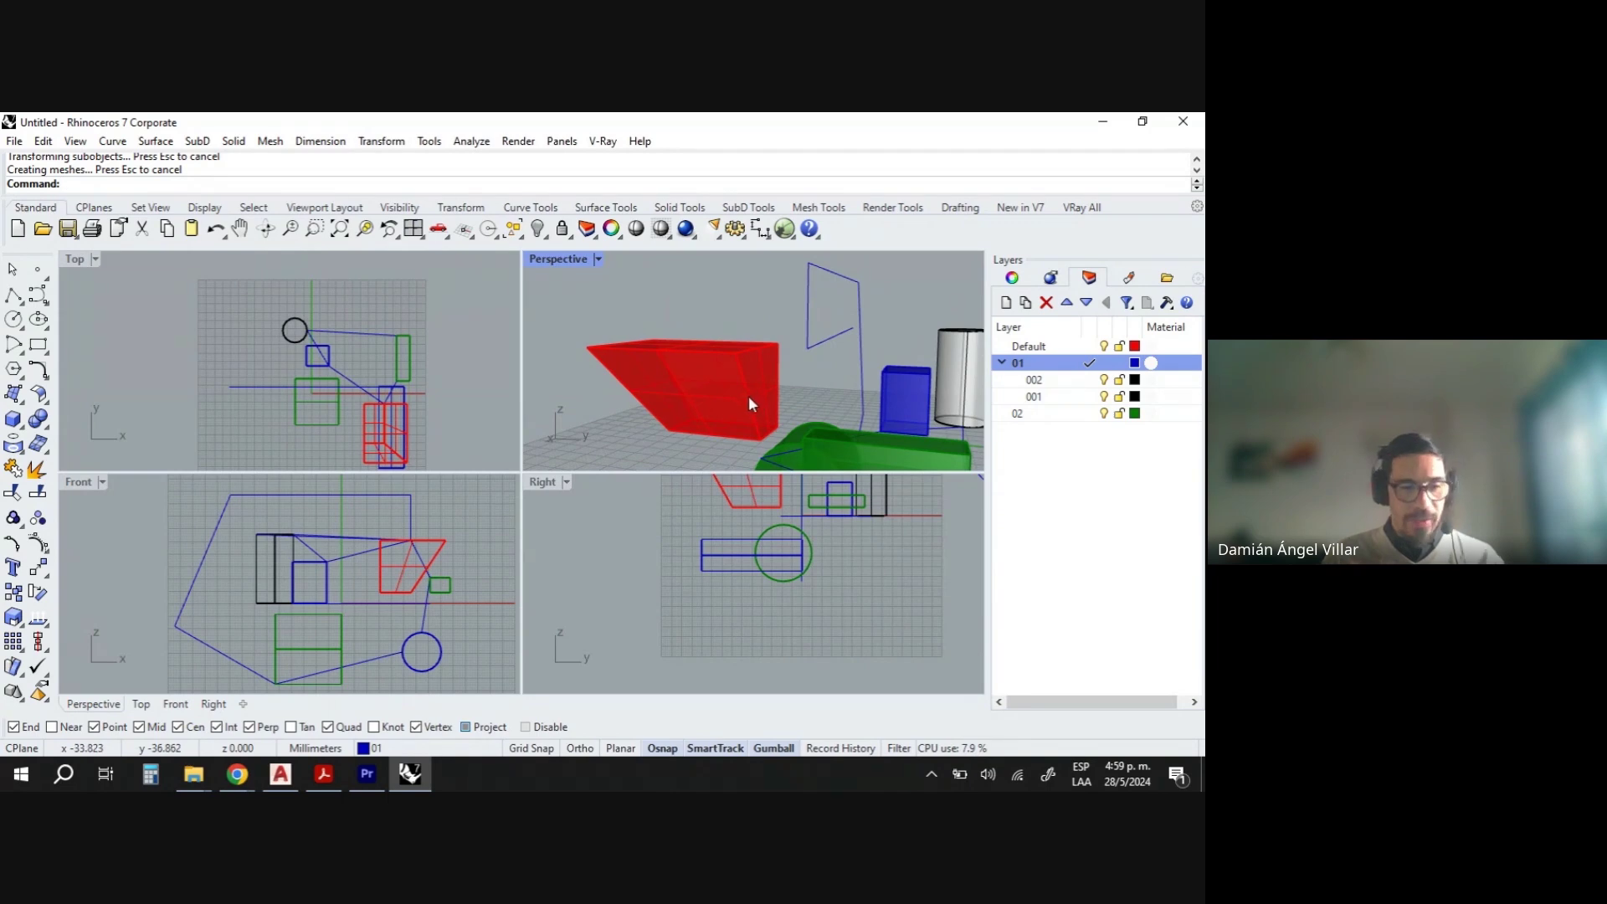
{"action": "left_click", "coordinate": [694, 369], "text": "ctrl+shift"}
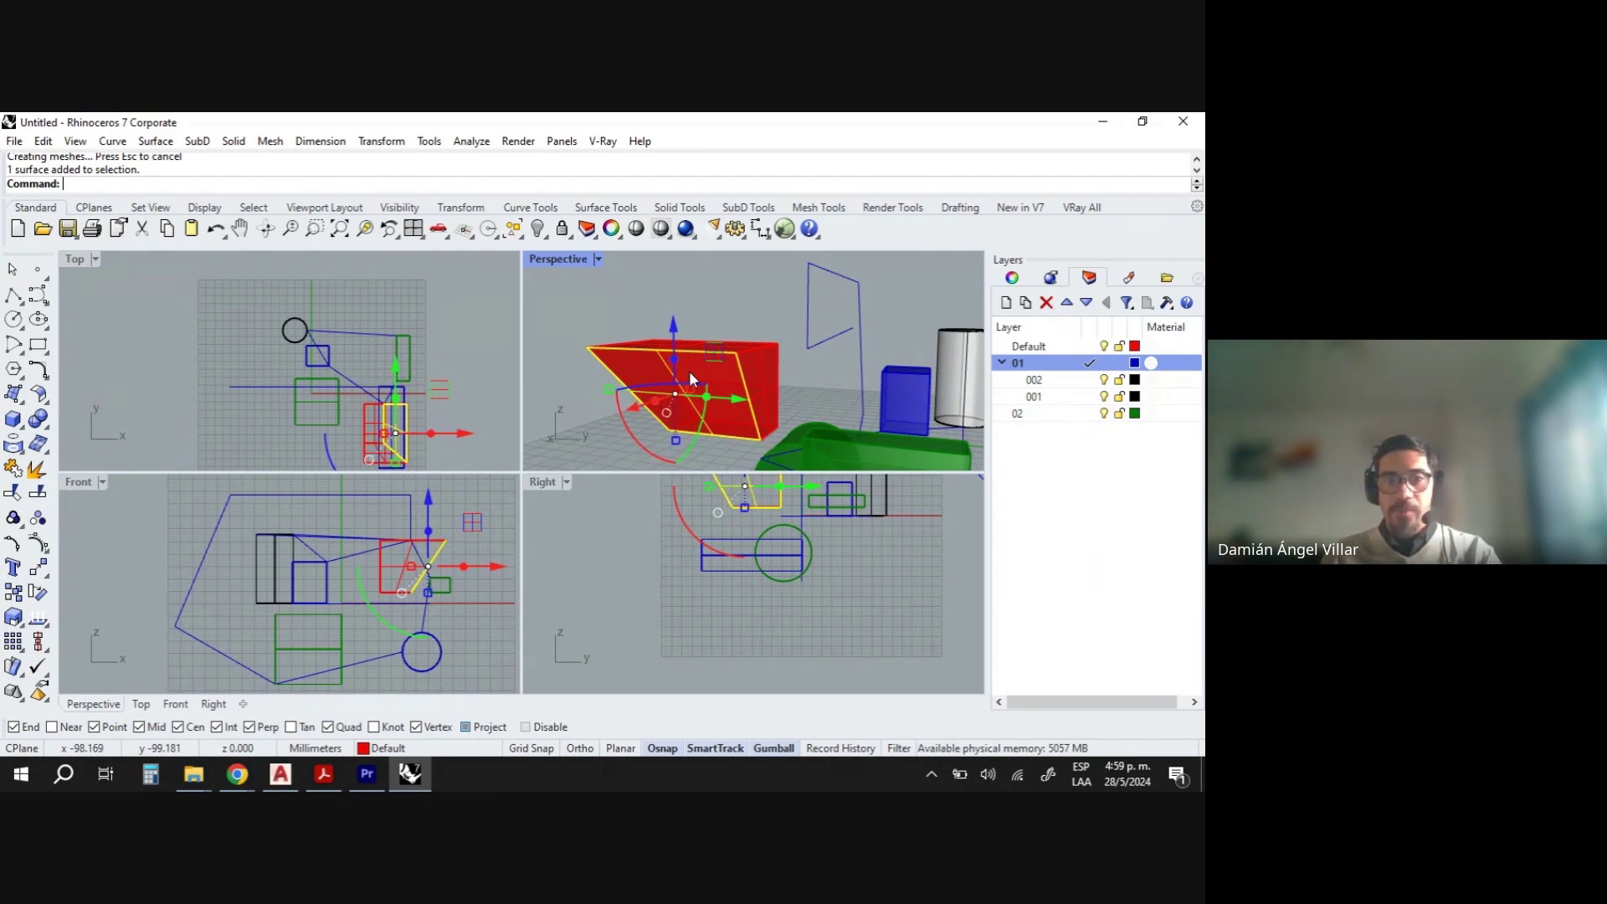
{"action": "key", "text": "Escape"}
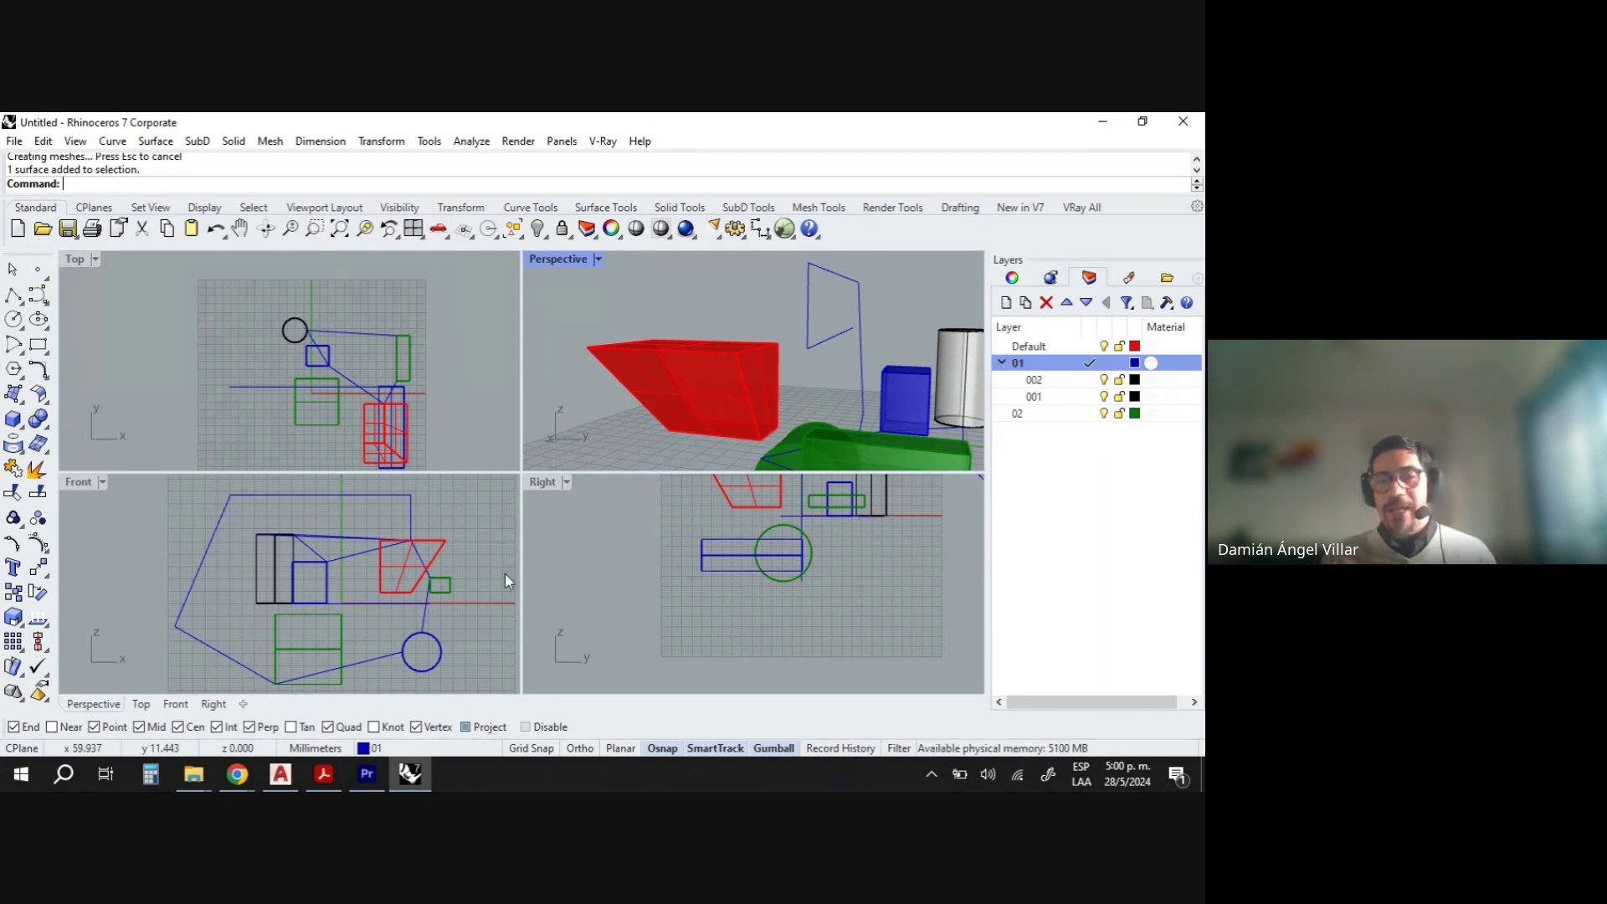
{"action": "right_click_drag", "start_coordinate": [611, 303], "coordinate": [571, 308]}
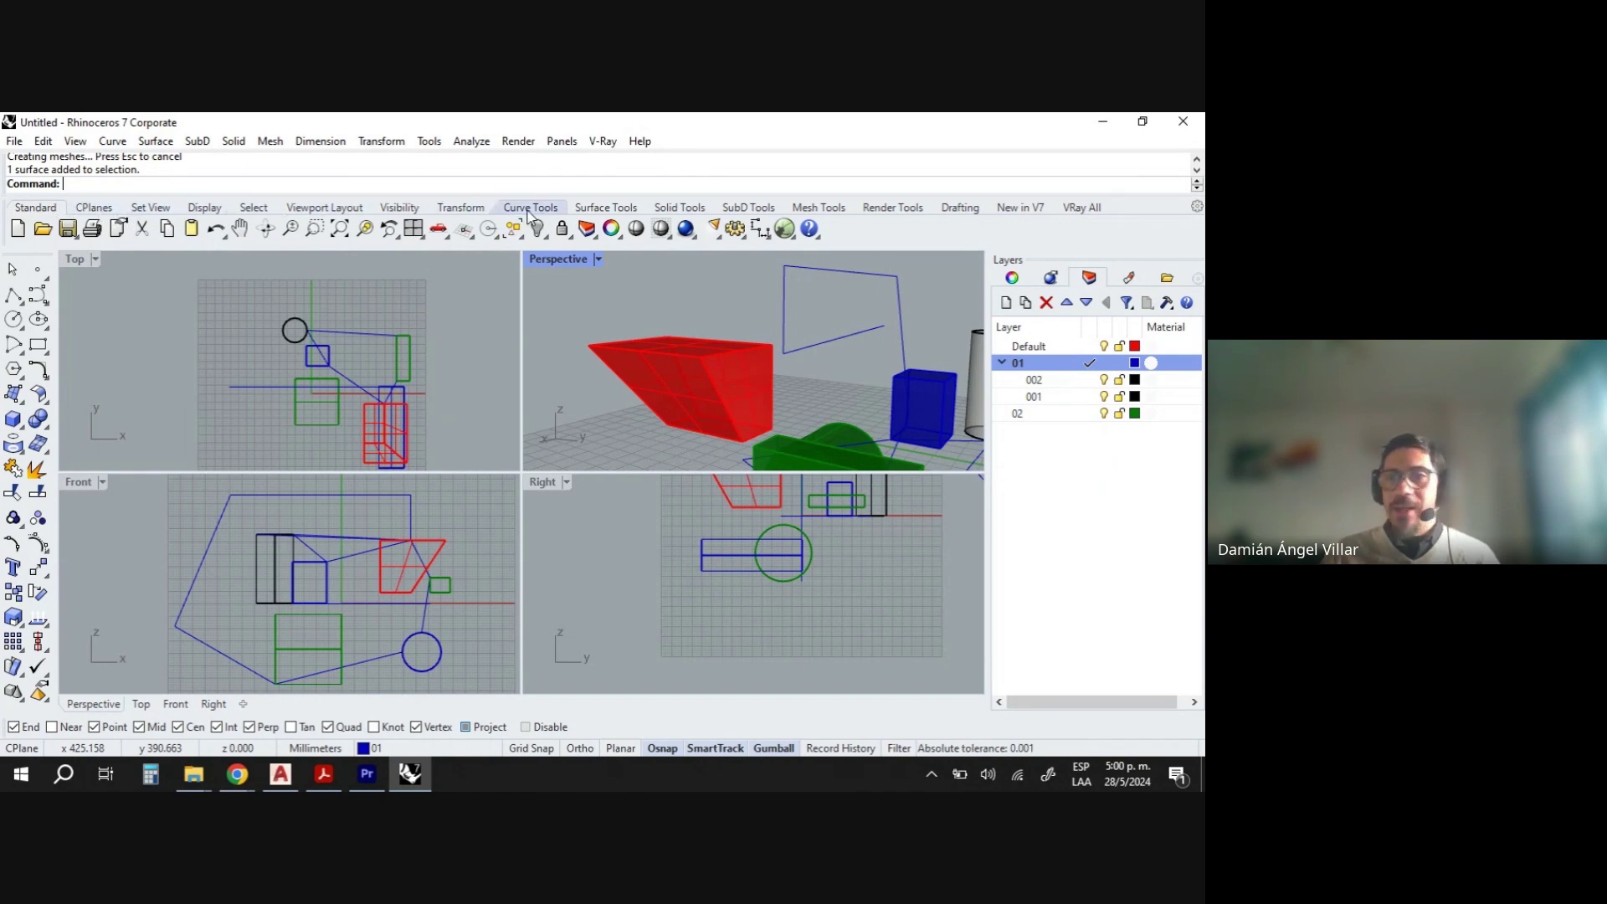
Bring up the construction plane tools and make the Perspective viewport active.
{"action": "left_click", "coordinate": [95, 208]}
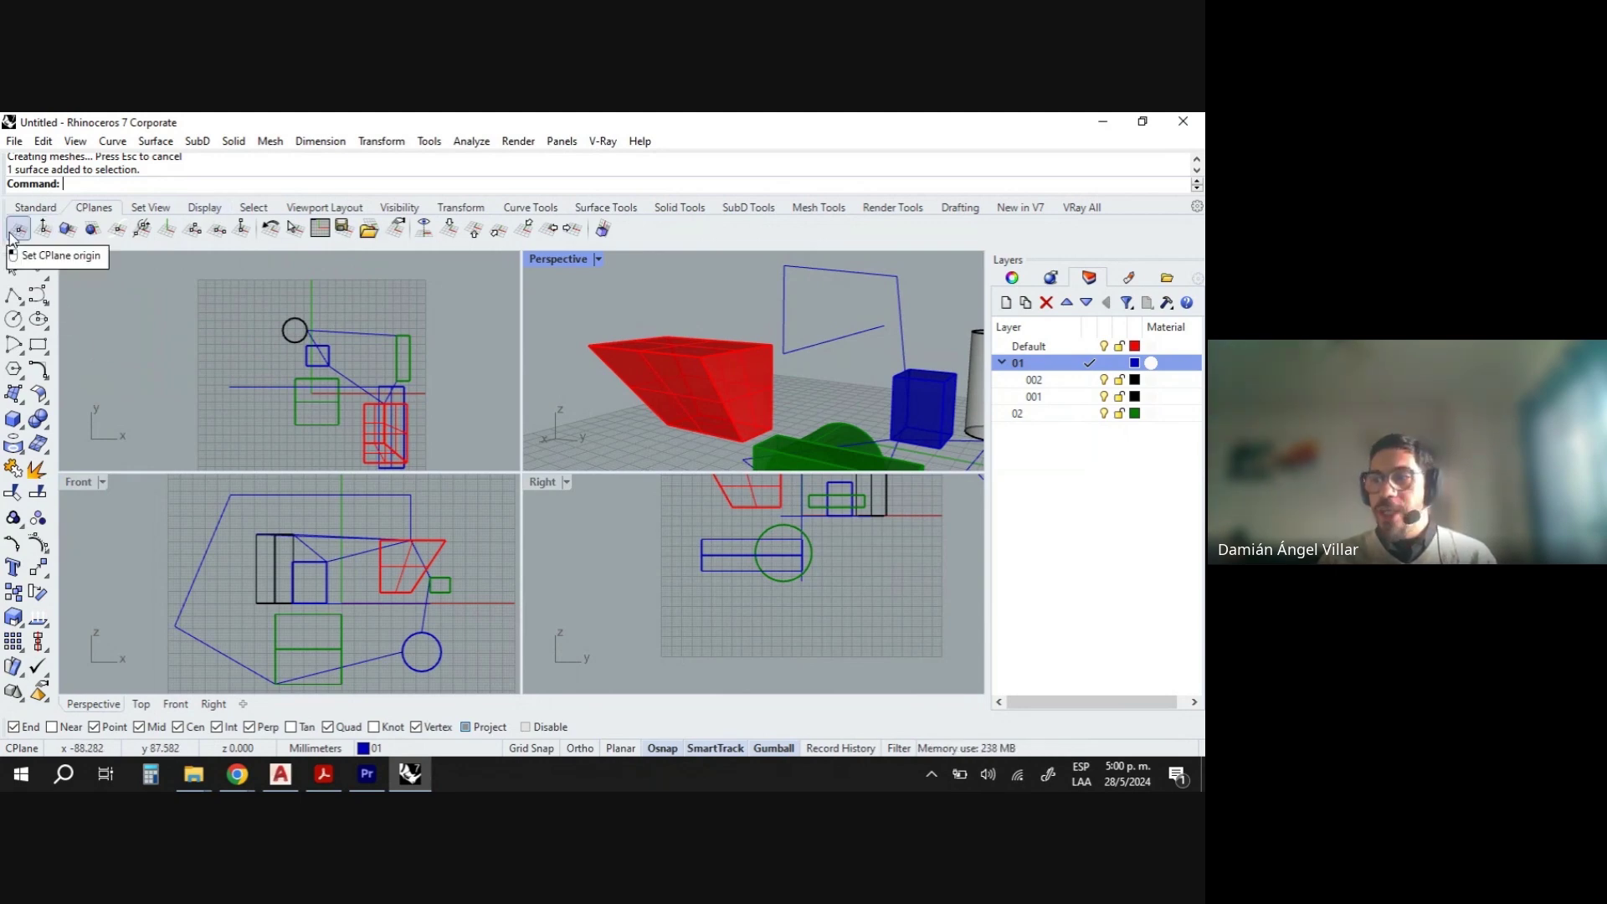
{"action": "scroll", "coordinate": [313, 398], "scroll_direction": "up", "scroll_amount": 10}
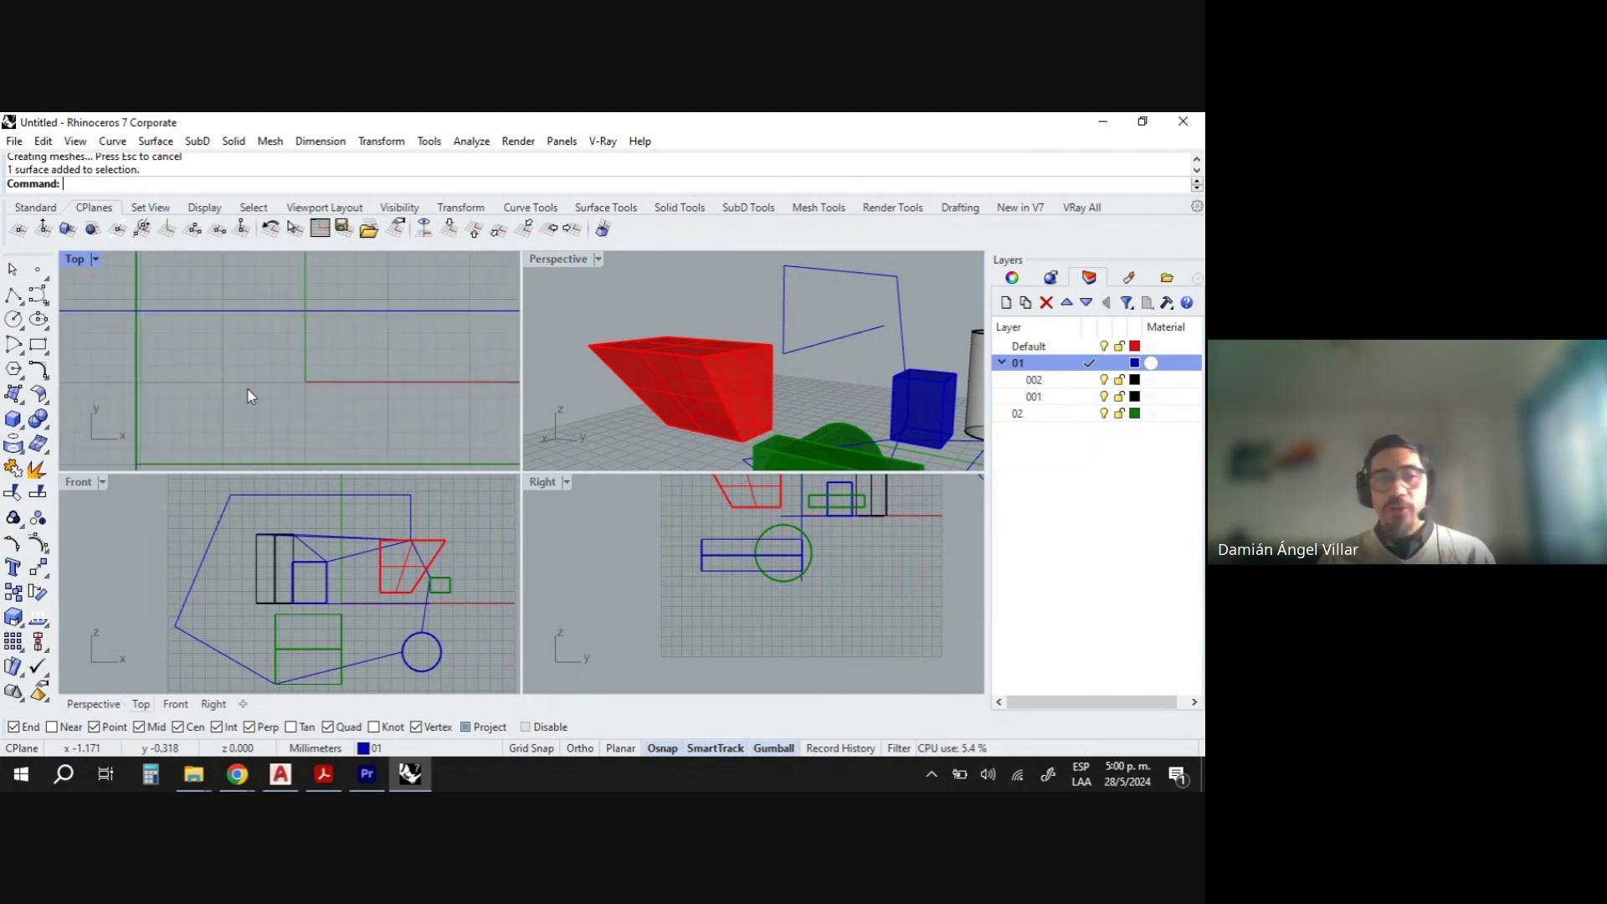
{"action": "scroll", "coordinate": [199, 333], "scroll_direction": "down", "scroll_amount": 5}
{"action": "scroll", "coordinate": [199, 332], "scroll_direction": "down", "scroll_amount": 4}
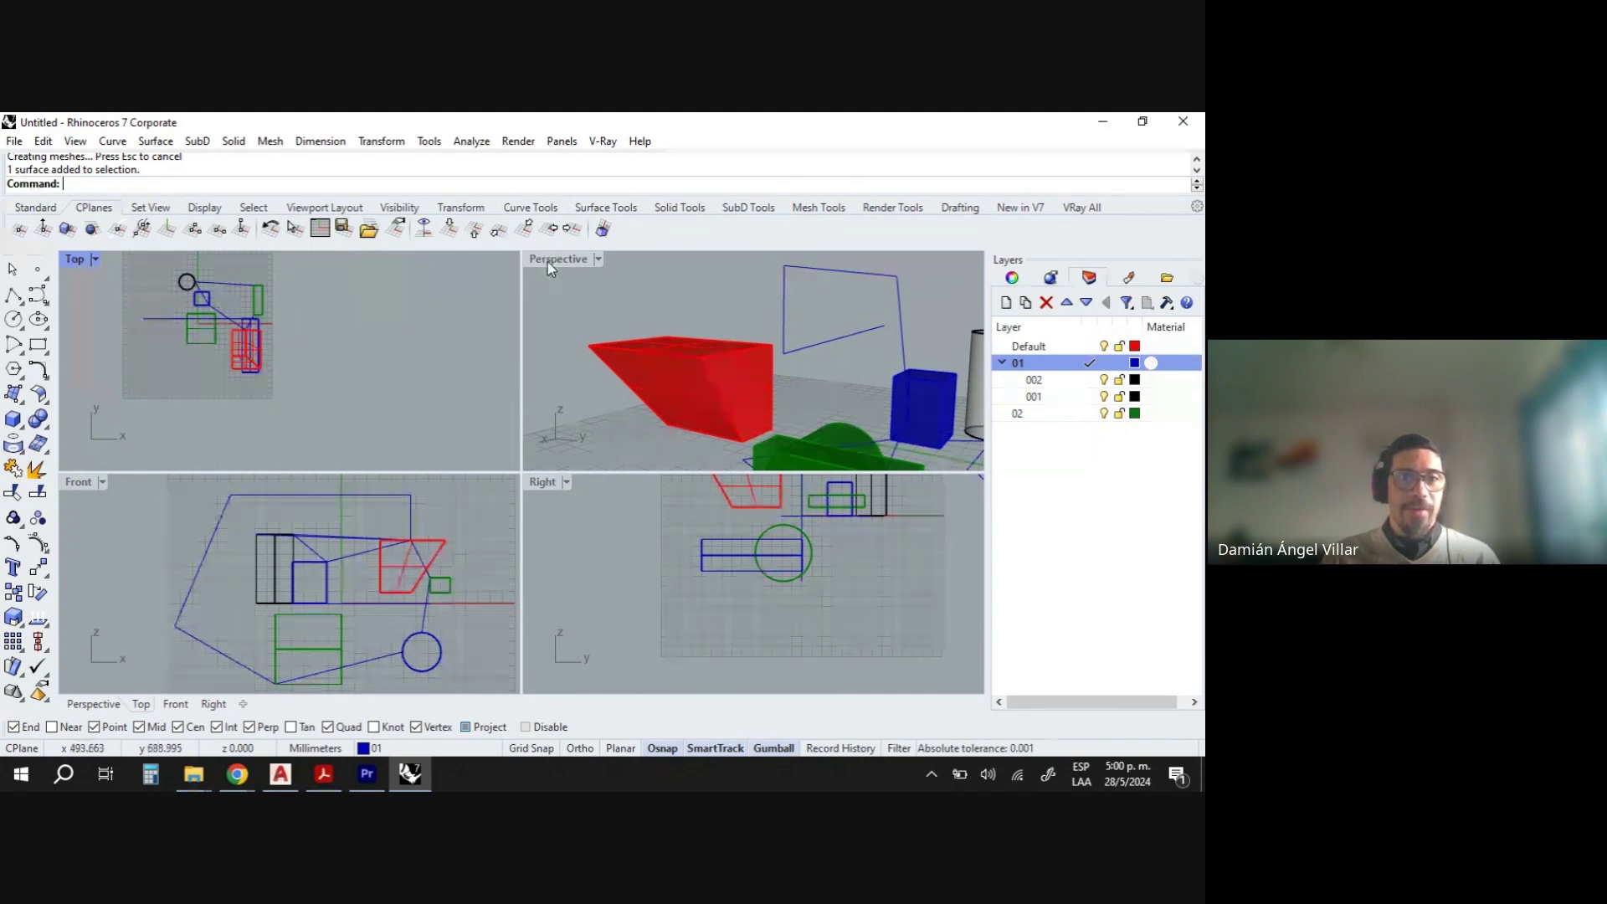
{"action": "scroll", "coordinate": [201, 320], "scroll_direction": "up", "scroll_amount": 3}
{"action": "left_click", "coordinate": [581, 283]}
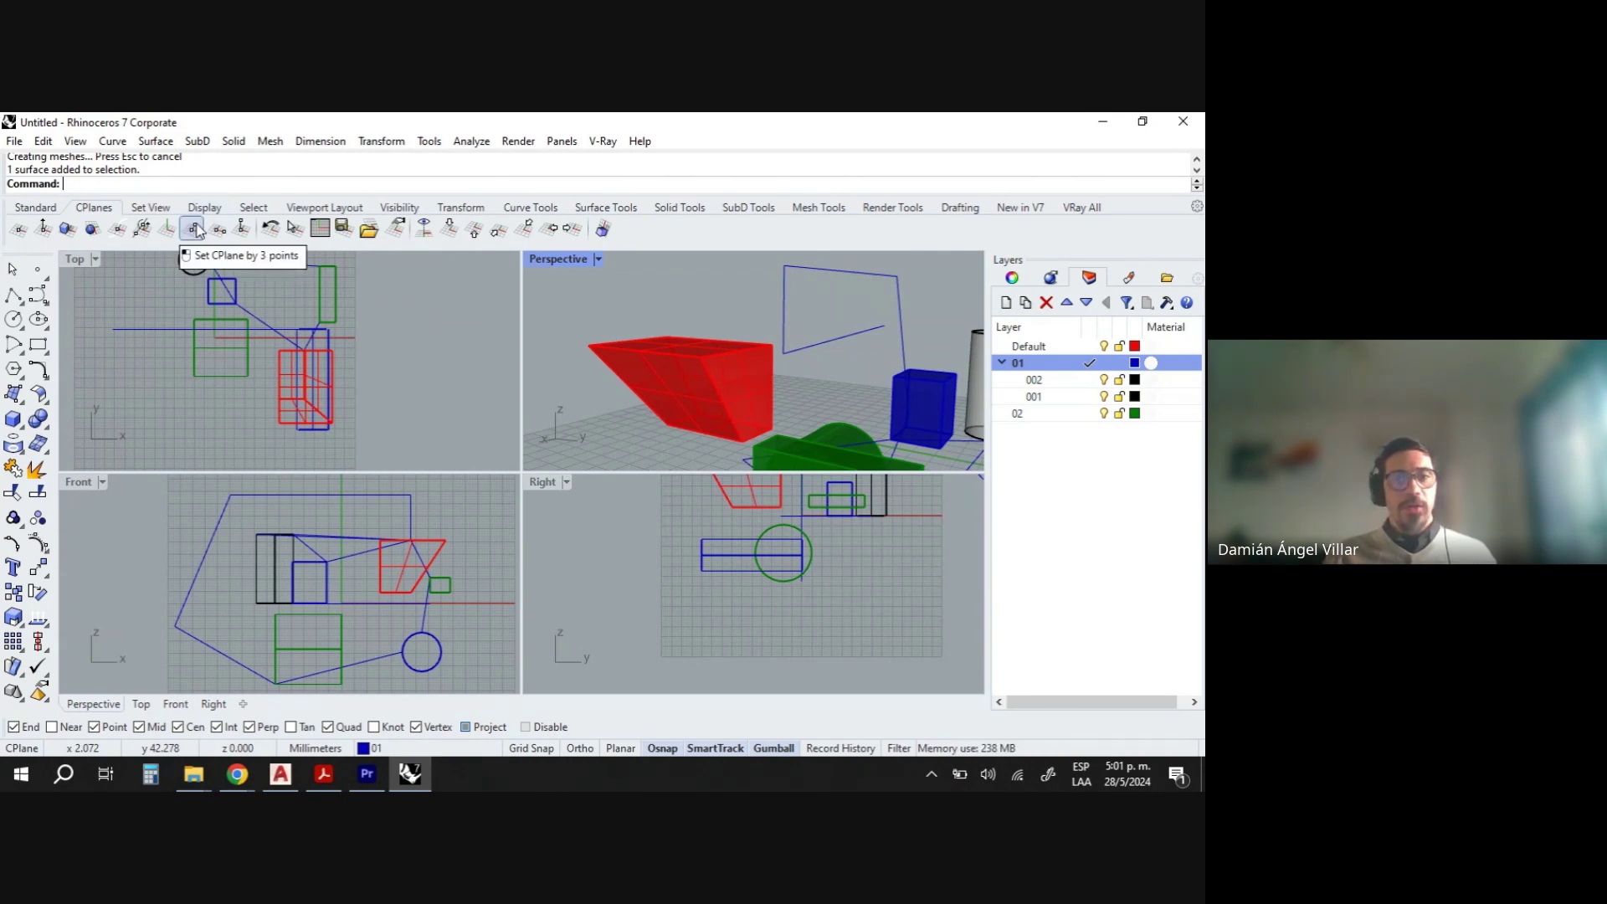
Sub-select the red solid's side and slanted faces in turn to compare them, and clear the selection.
{"action": "left_click", "coordinate": [684, 382]}
{"action": "left_click", "coordinate": [631, 375], "text": "ctrl+shift"}
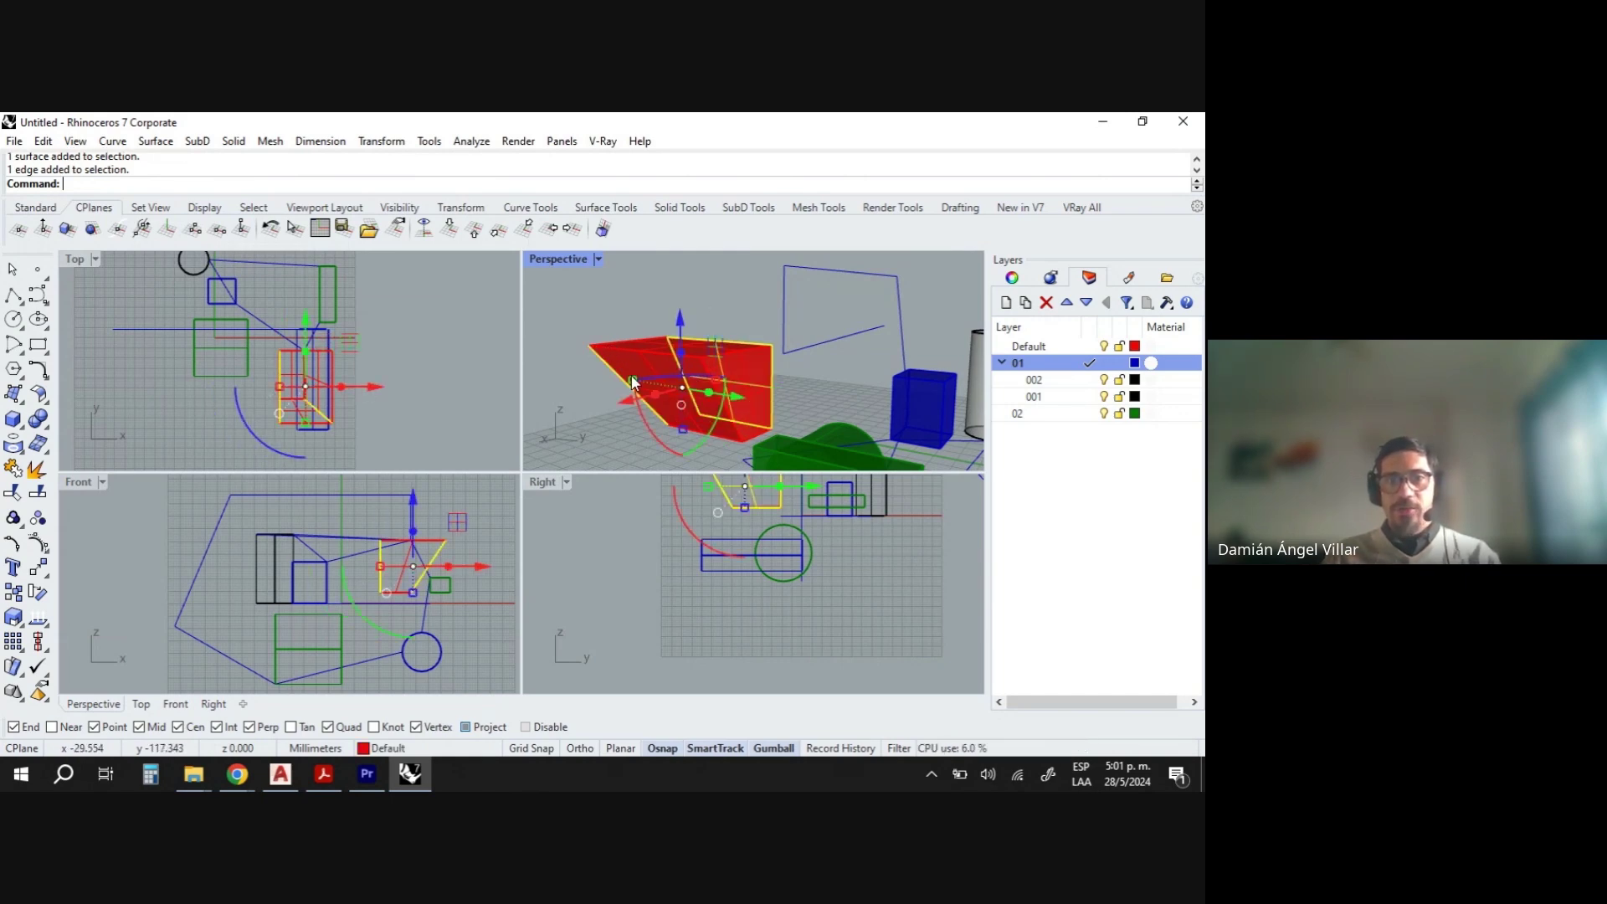
{"action": "key", "text": "Escape"}
{"action": "left_click", "coordinate": [633, 370]}
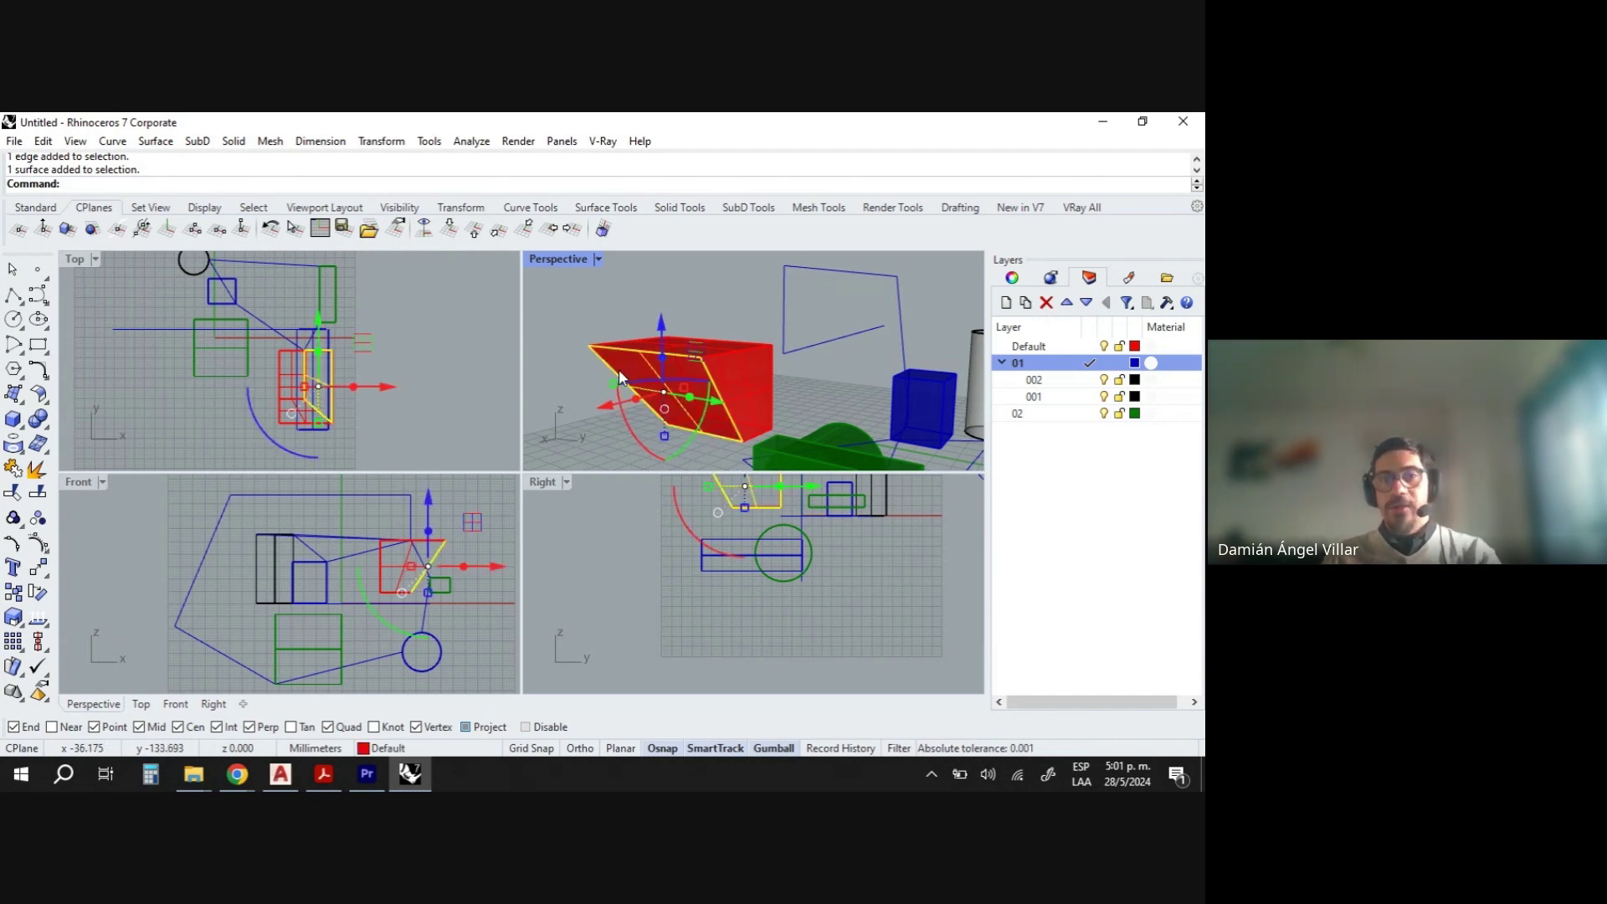
{"action": "key", "text": "Escape"}
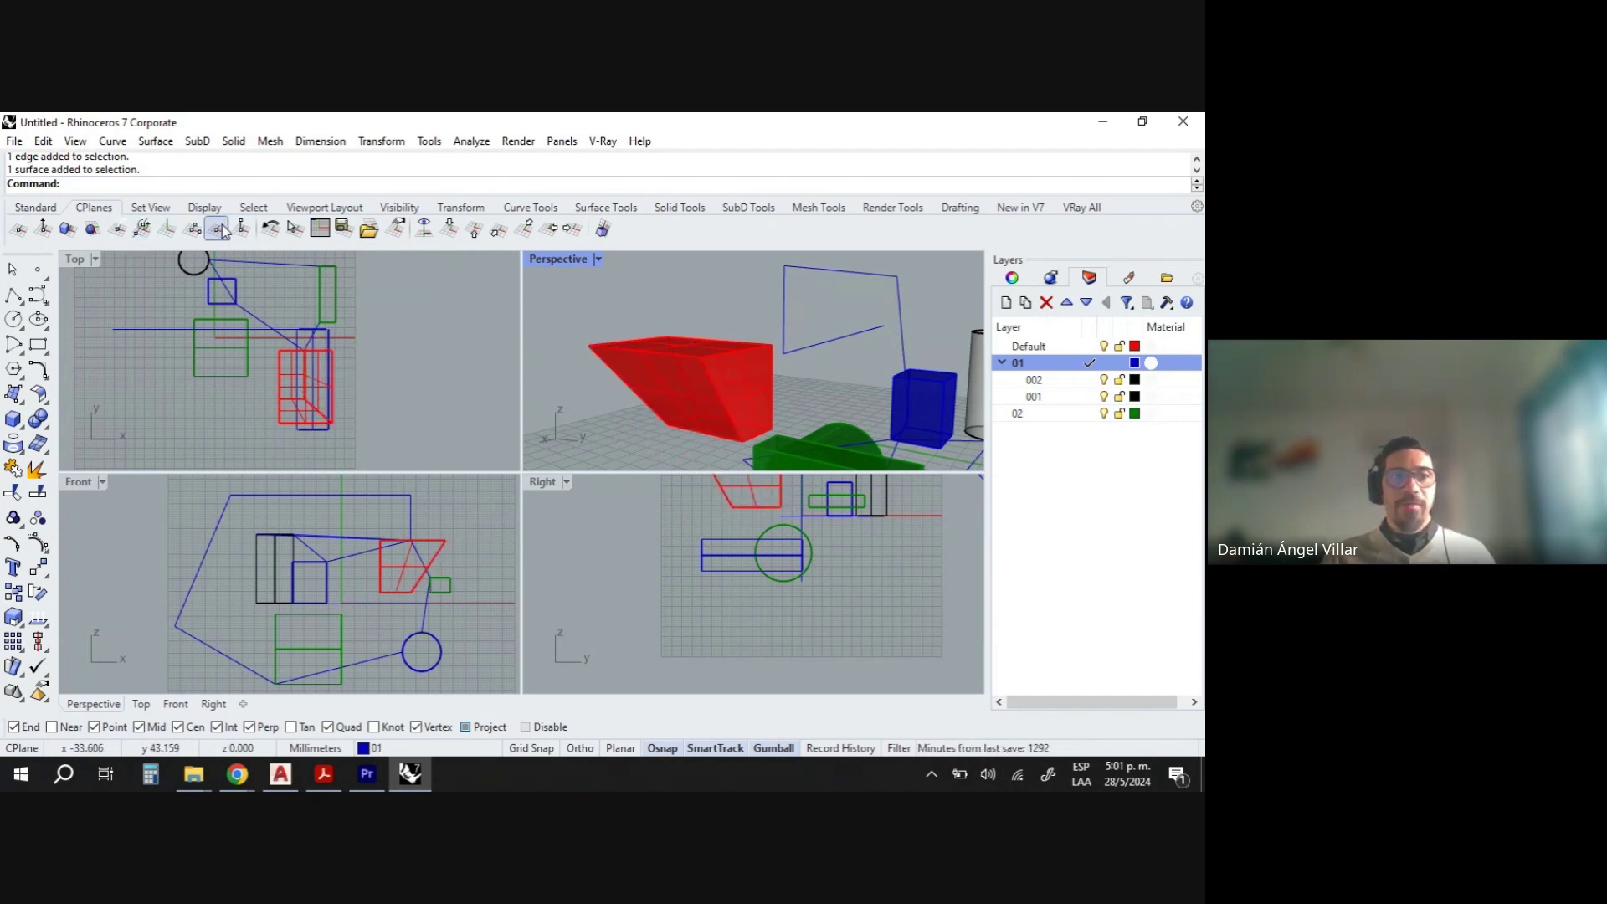
Start a three-point construction plane, turn off projected object snaps, and end the command at its default origin.
{"action": "left_click", "coordinate": [195, 231]}
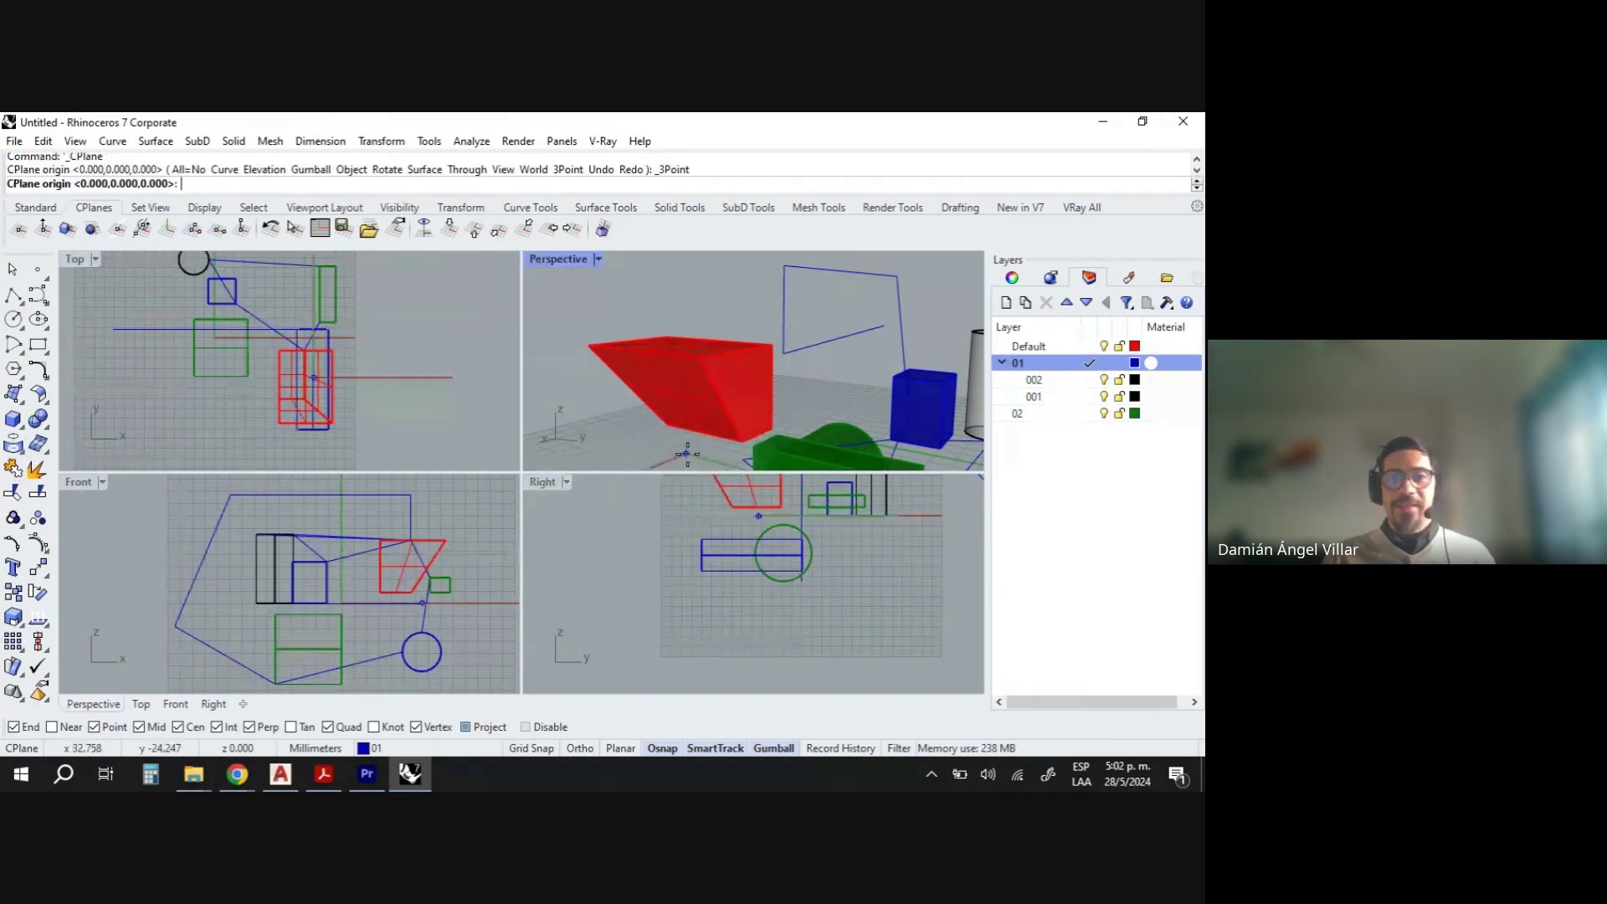
{"action": "right_click_drag", "start_coordinate": [737, 400], "coordinate": [775, 321]}
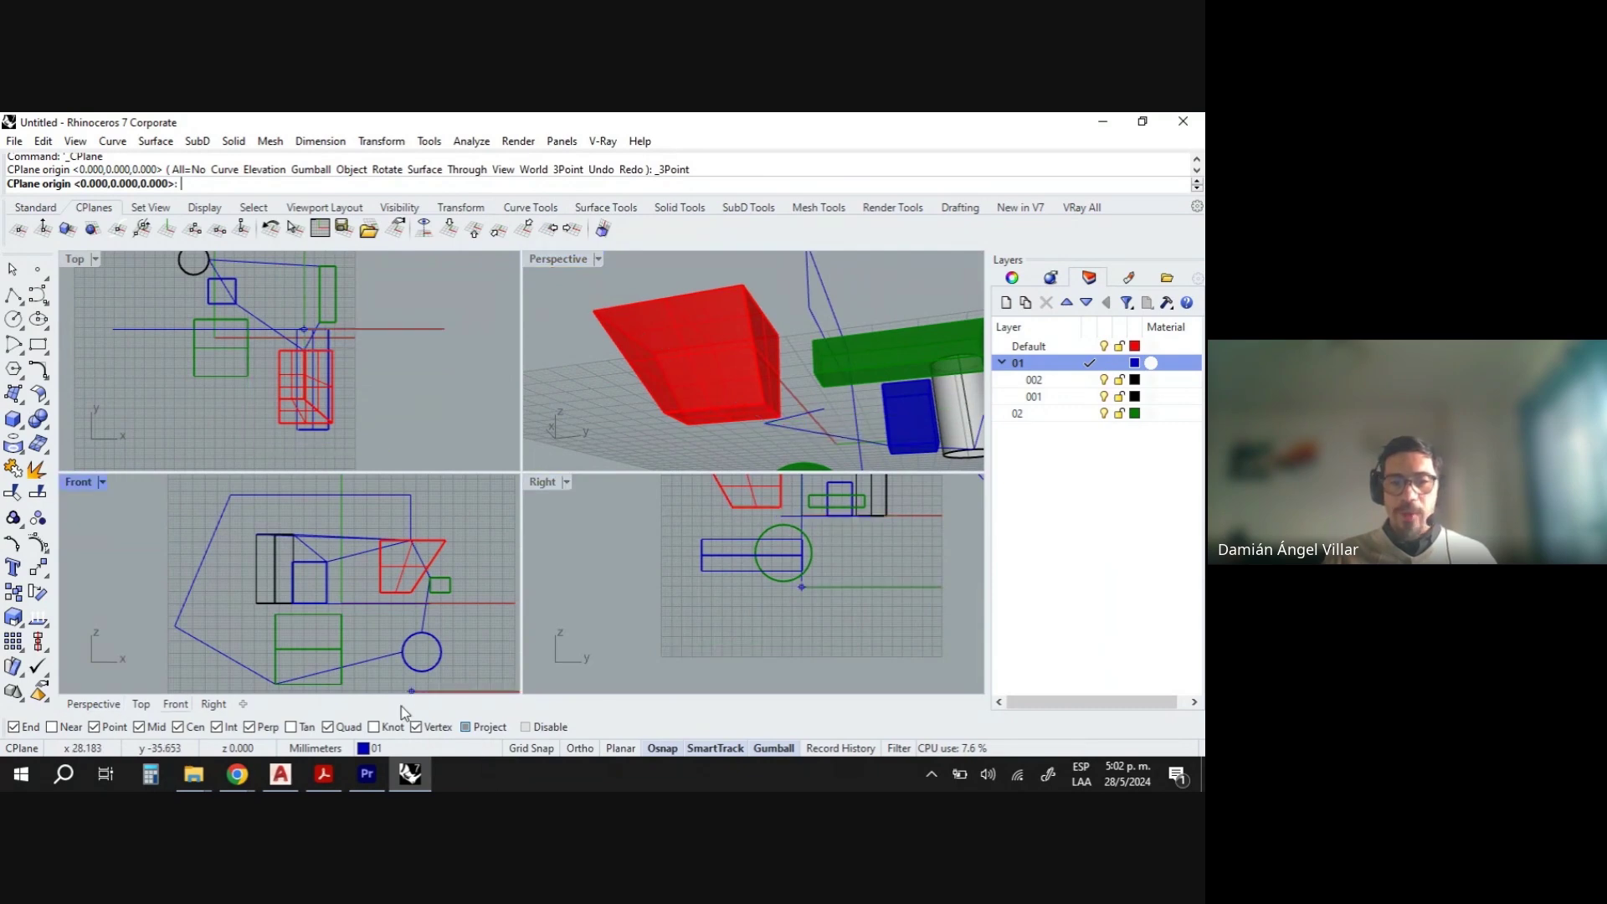
{"action": "left_click", "coordinate": [466, 727]}
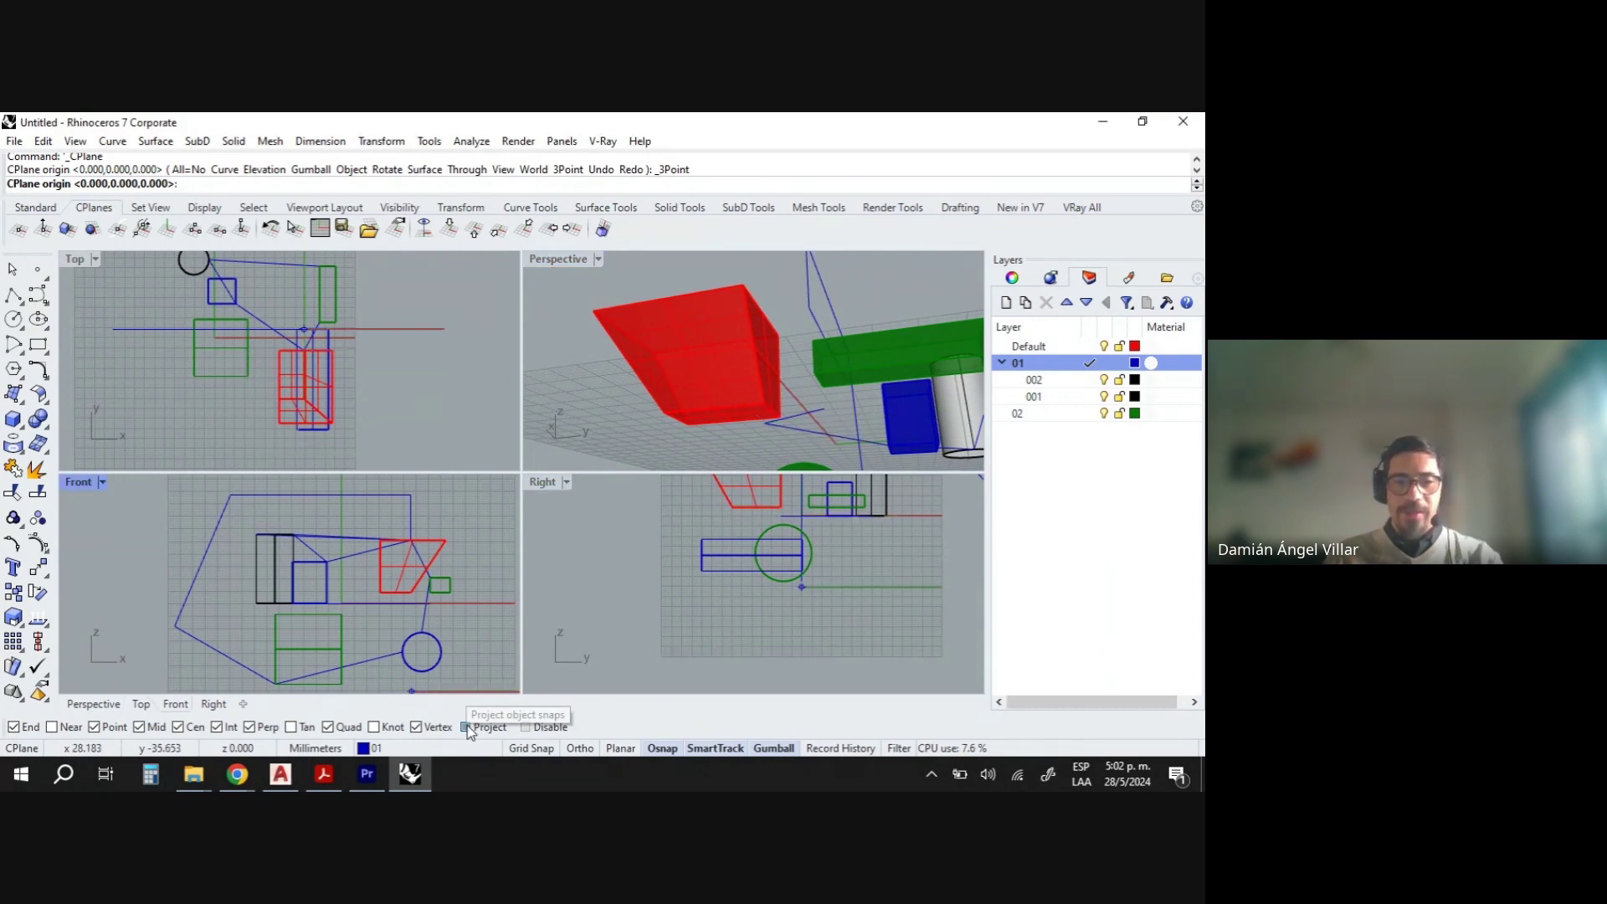
{"action": "key", "text": "Return"}
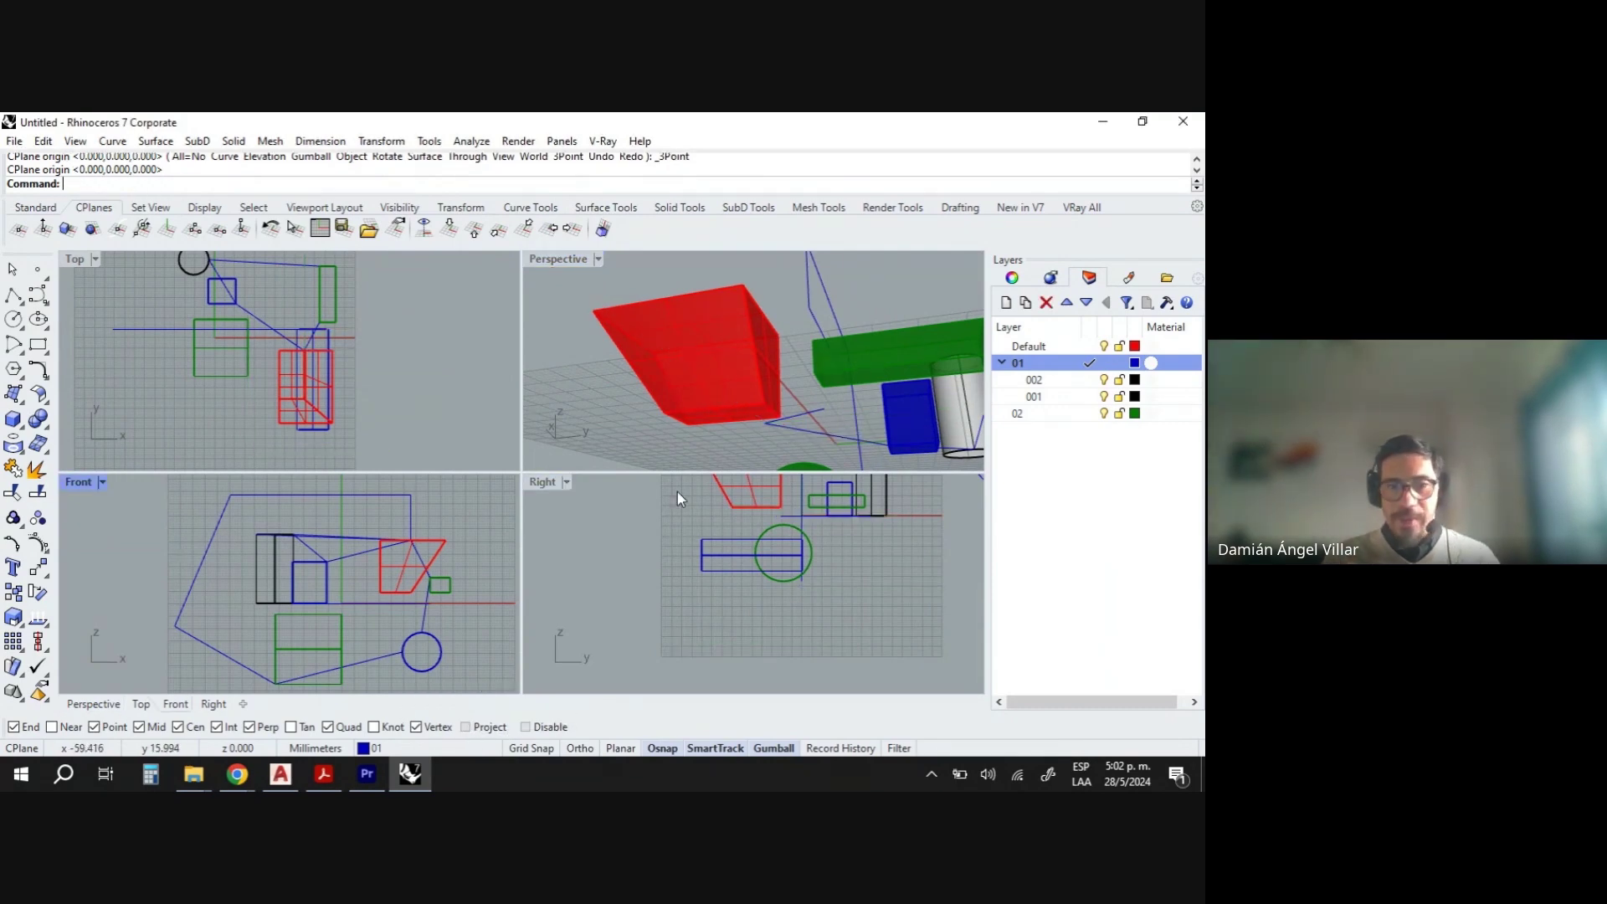
Set Perspective's construction plane by three corners of the red solid's slanted face, with the X axis running up its sloping edge.
{"action": "right_click_drag", "start_coordinate": [791, 413], "coordinate": [756, 420]}
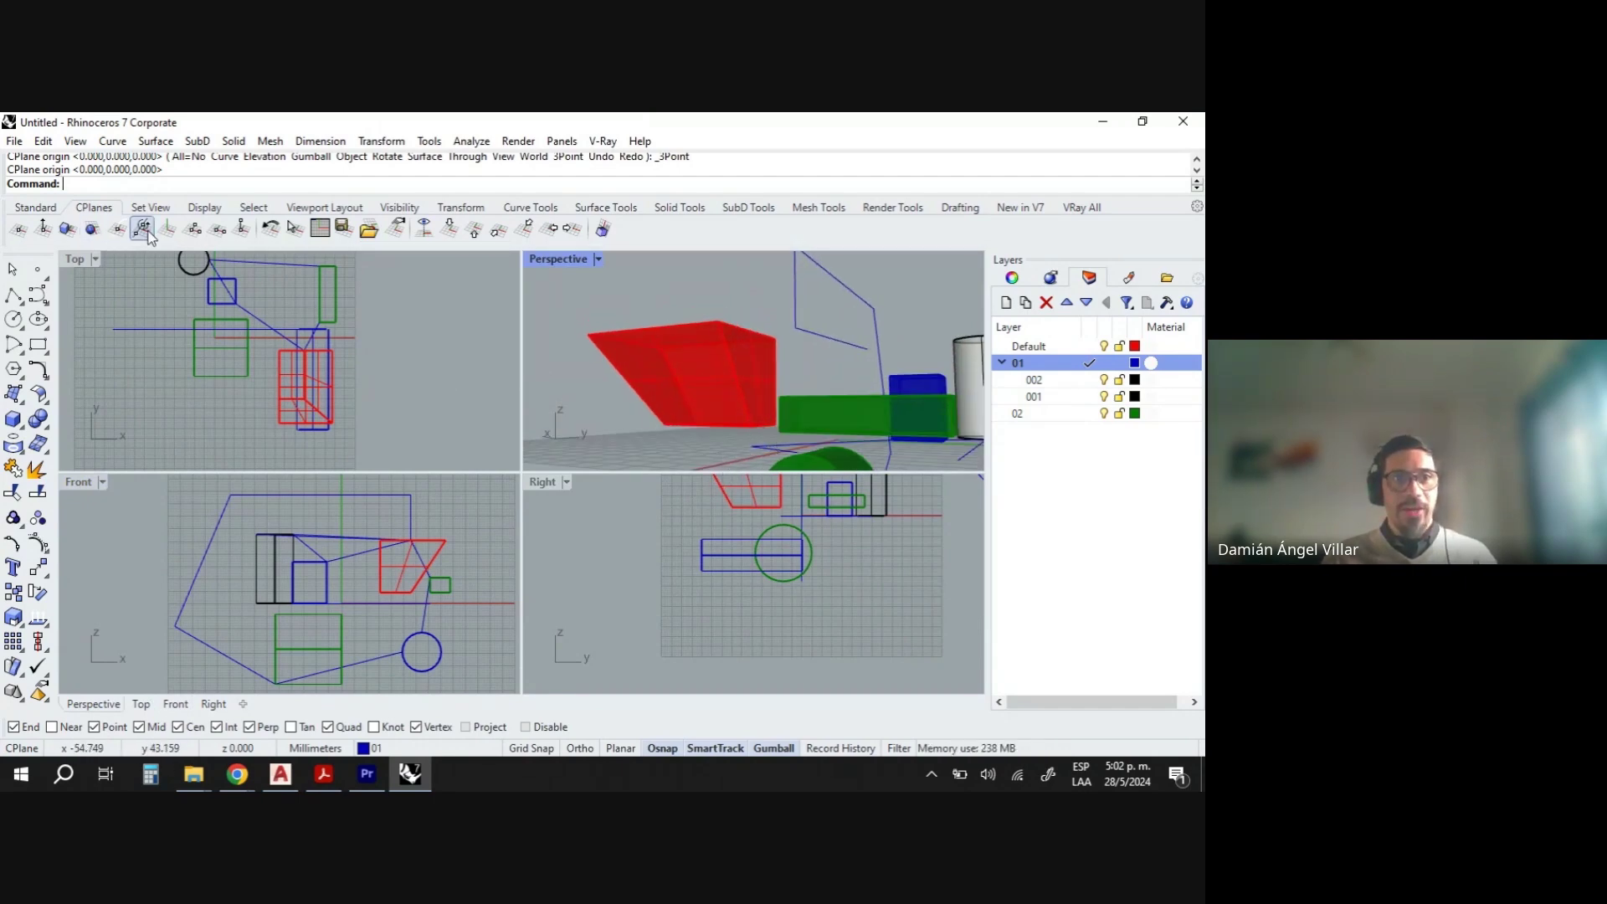
{"action": "left_click", "coordinate": [192, 228]}
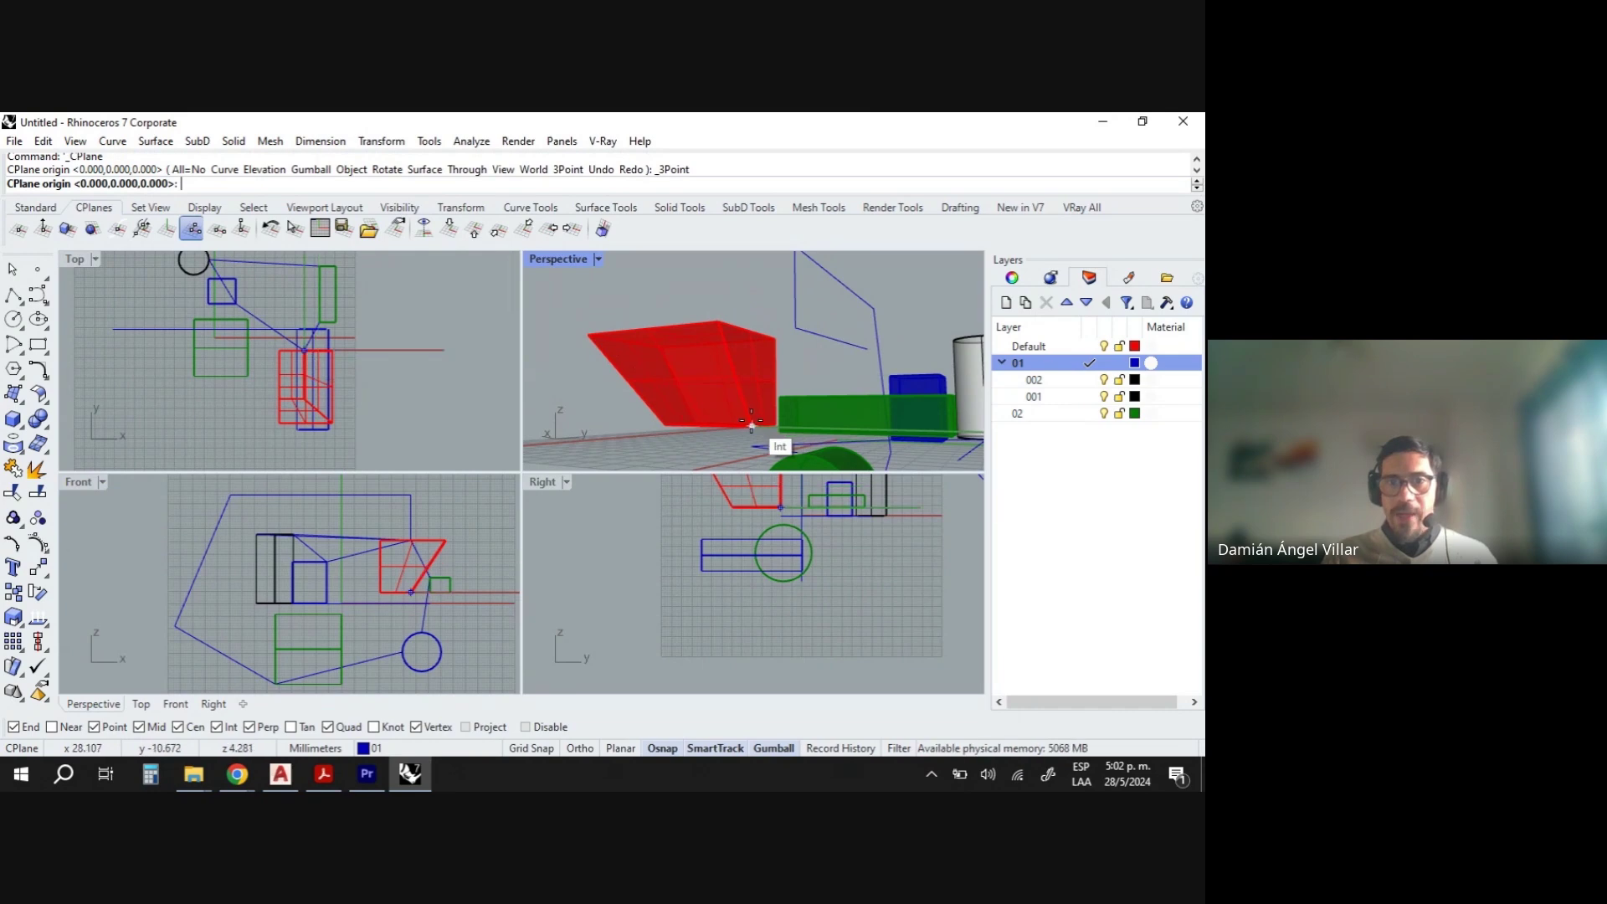
{"action": "left_click", "coordinate": [750, 418]}
{"action": "left_click", "coordinate": [717, 321]}
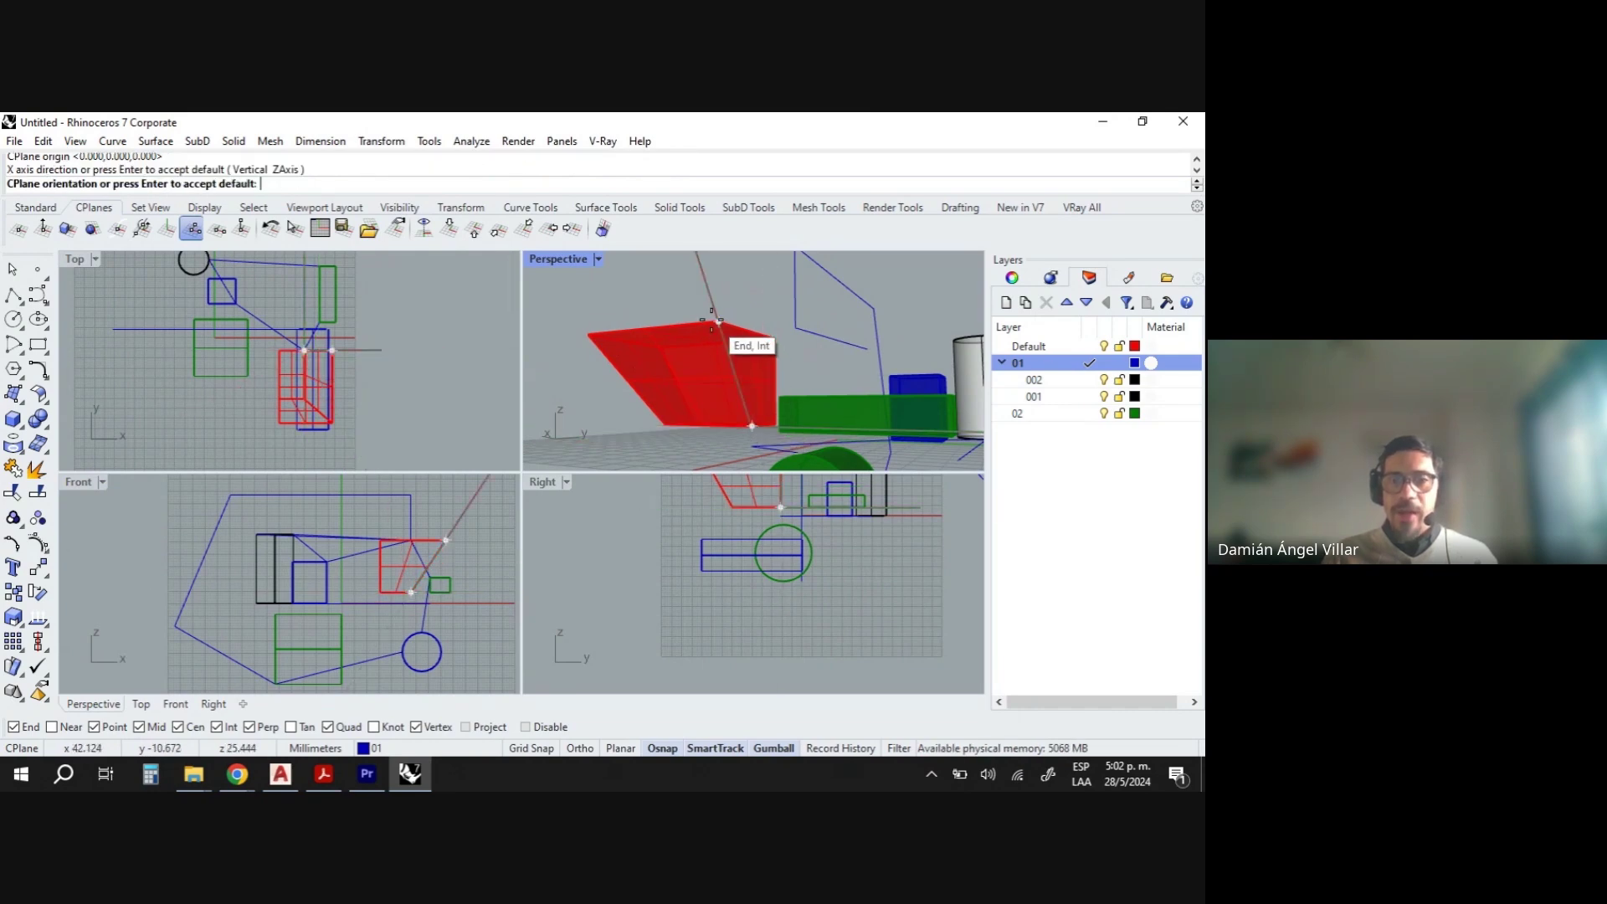
{"action": "left_click", "coordinate": [665, 422]}
Turn projected object snaps back on and draw a small upright rectangle inside the red solid's slanted face.
{"action": "right_click_drag", "start_coordinate": [720, 402], "coordinate": [556, 416]}
{"action": "scroll", "coordinate": [298, 390], "scroll_direction": "down", "scroll_amount": 3}
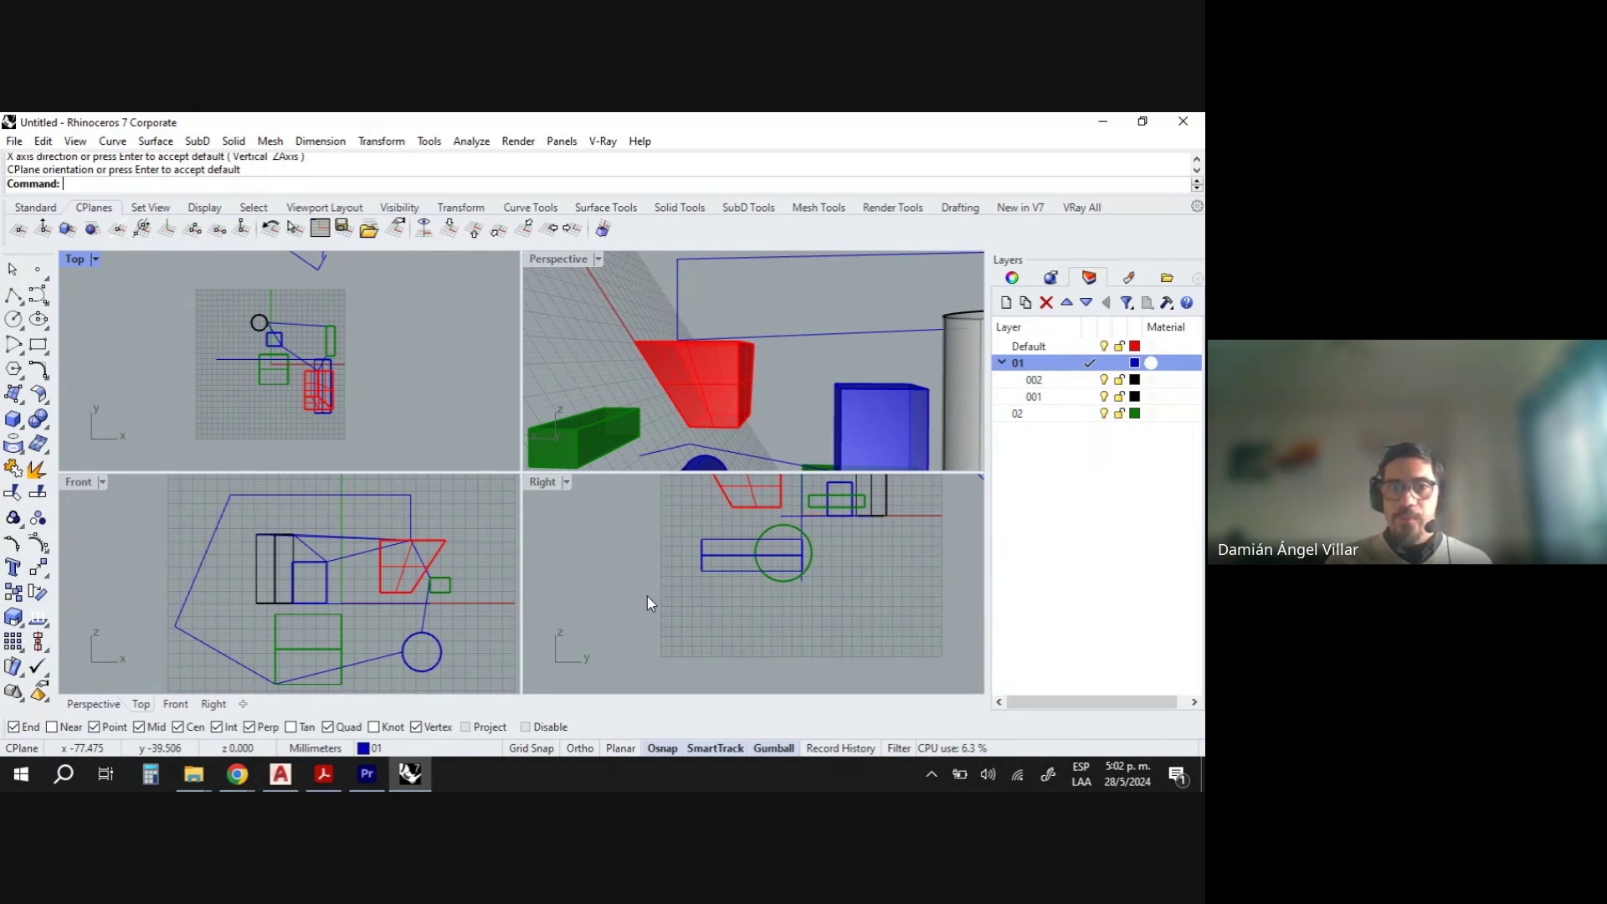
{"action": "right_click_drag", "start_coordinate": [643, 414], "coordinate": [898, 360]}
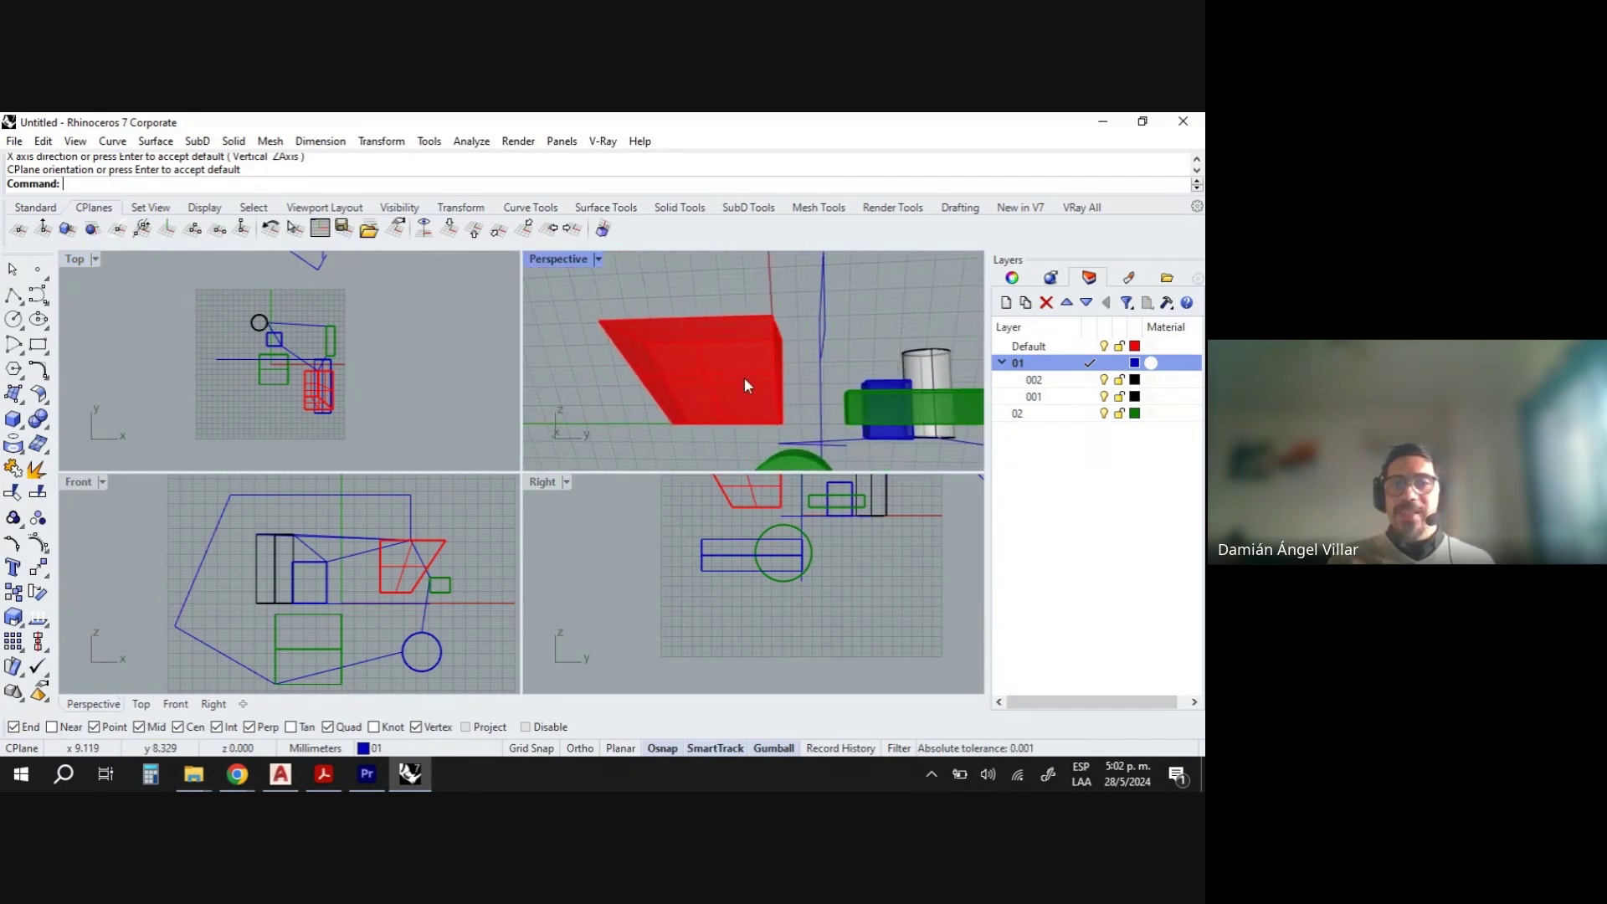
{"action": "scroll", "coordinate": [696, 383], "scroll_direction": "up", "scroll_amount": 3}
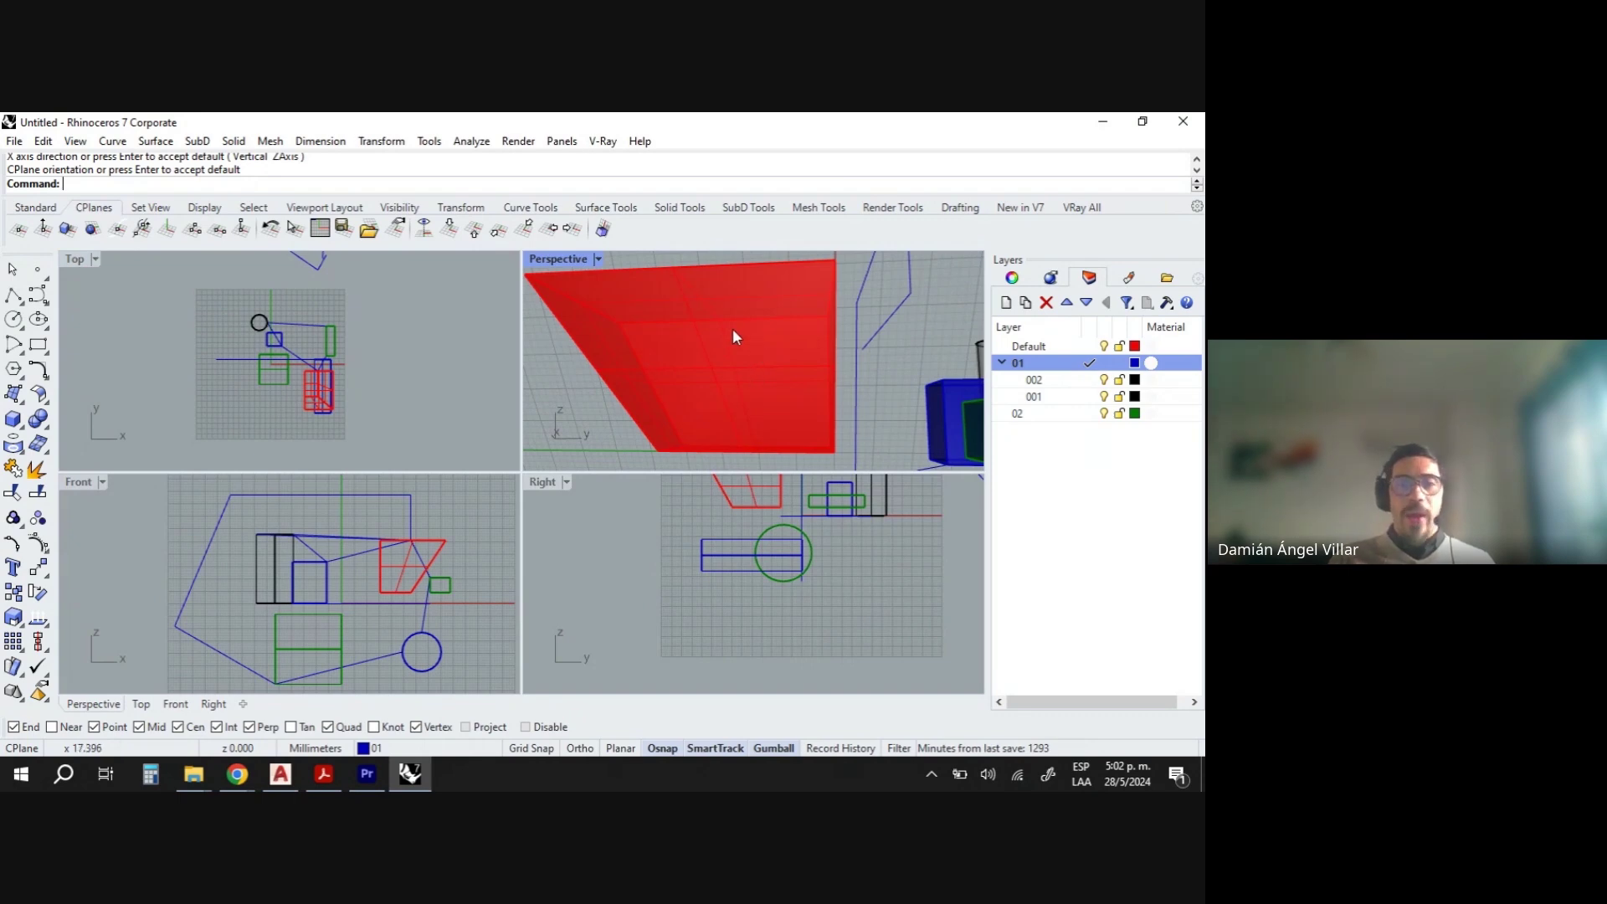
{"action": "left_click", "coordinate": [39, 345]}
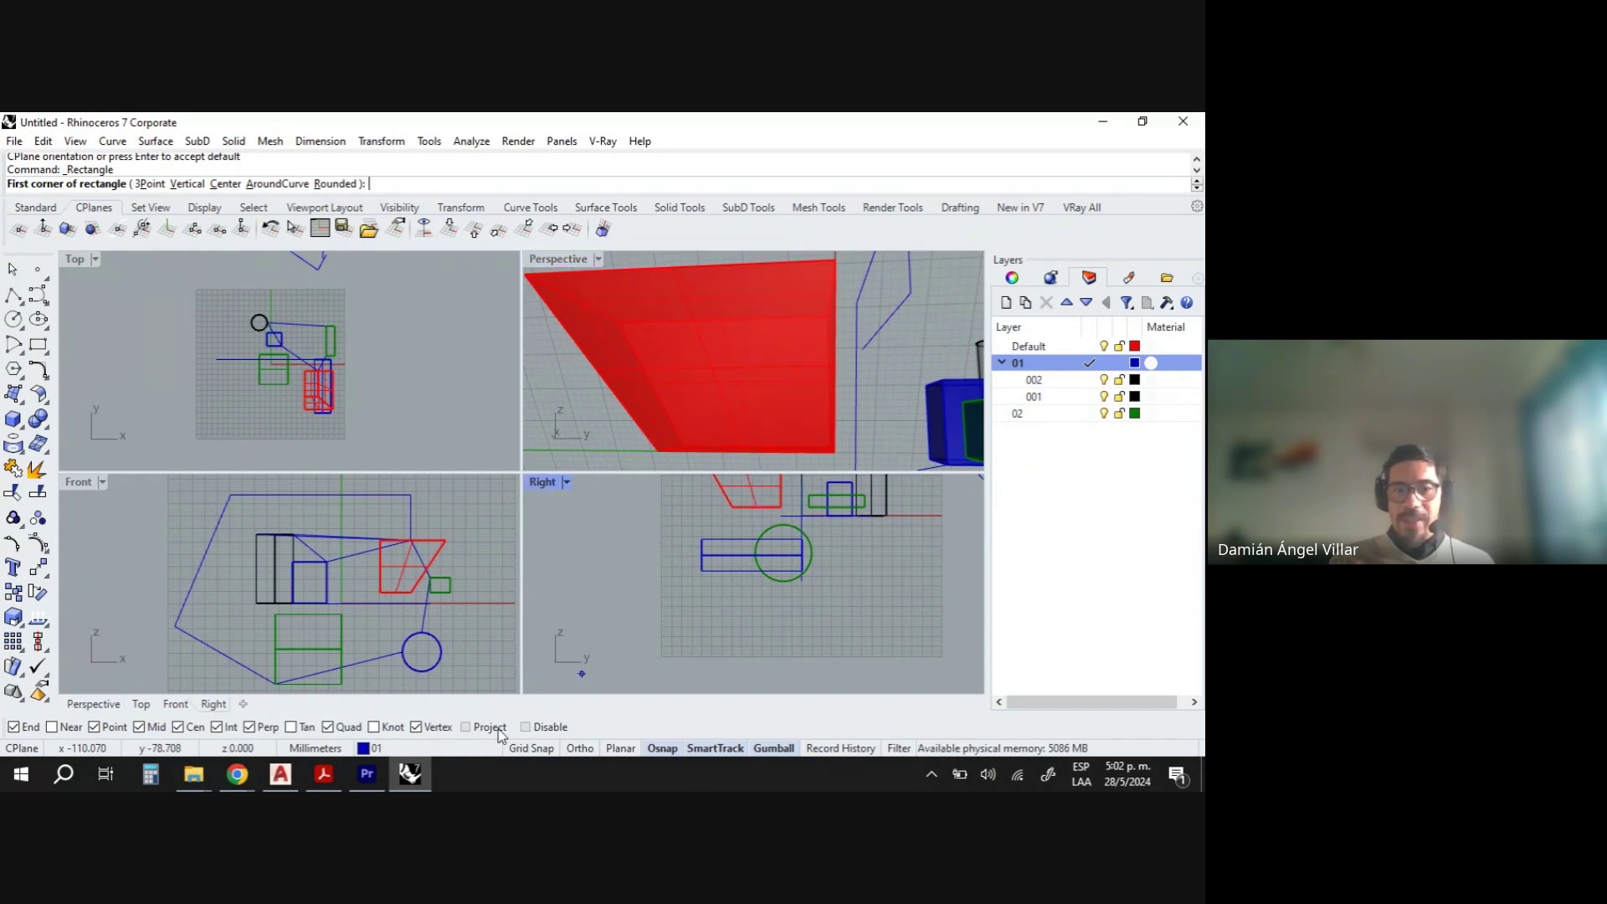
{"action": "left_click", "coordinate": [466, 726]}
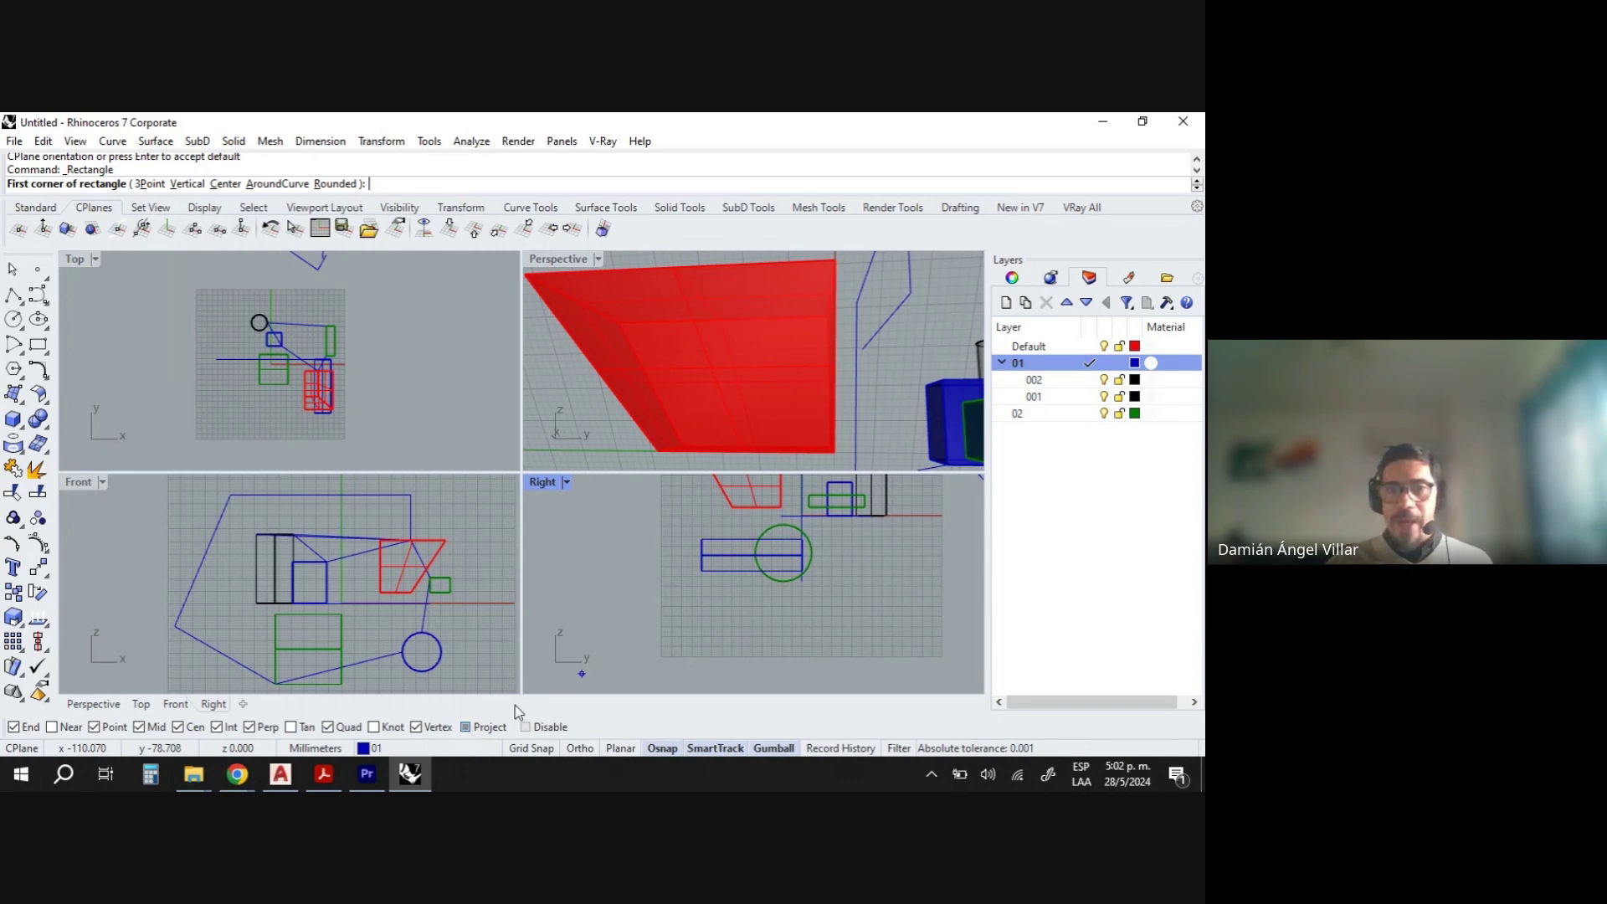
{"action": "left_click", "coordinate": [738, 341]}
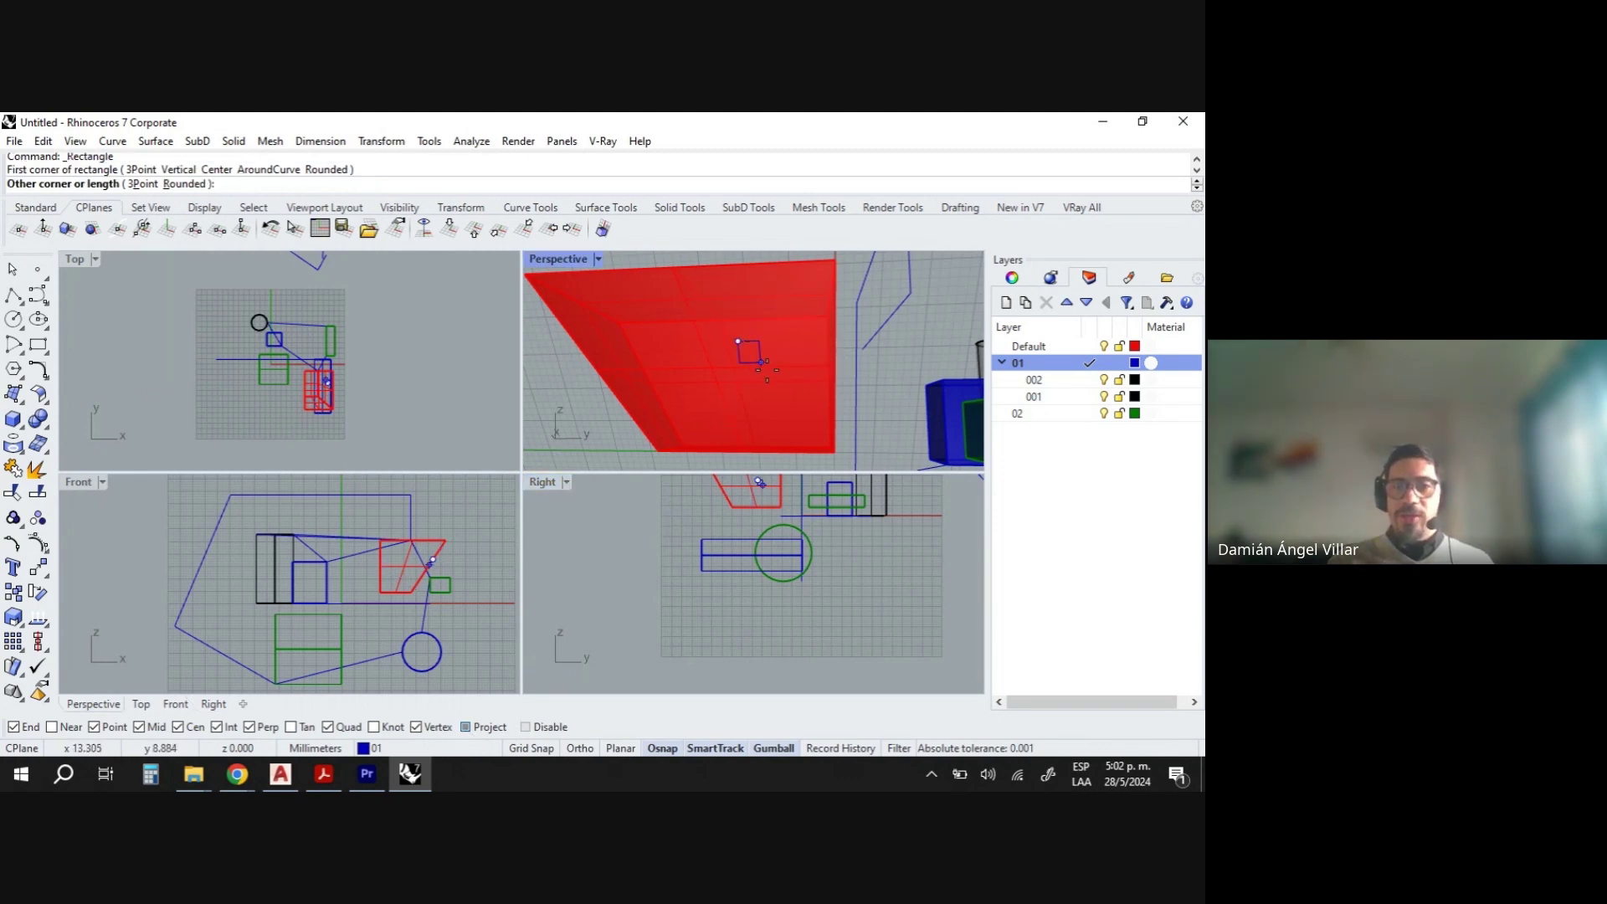
{"action": "left_click", "coordinate": [797, 423]}
Try extruding the rectangle inward, perpendicular to the slanted face, inspect it, and undo the extrusion.
{"action": "right_click_drag", "start_coordinate": [813, 424], "coordinate": [755, 423]}
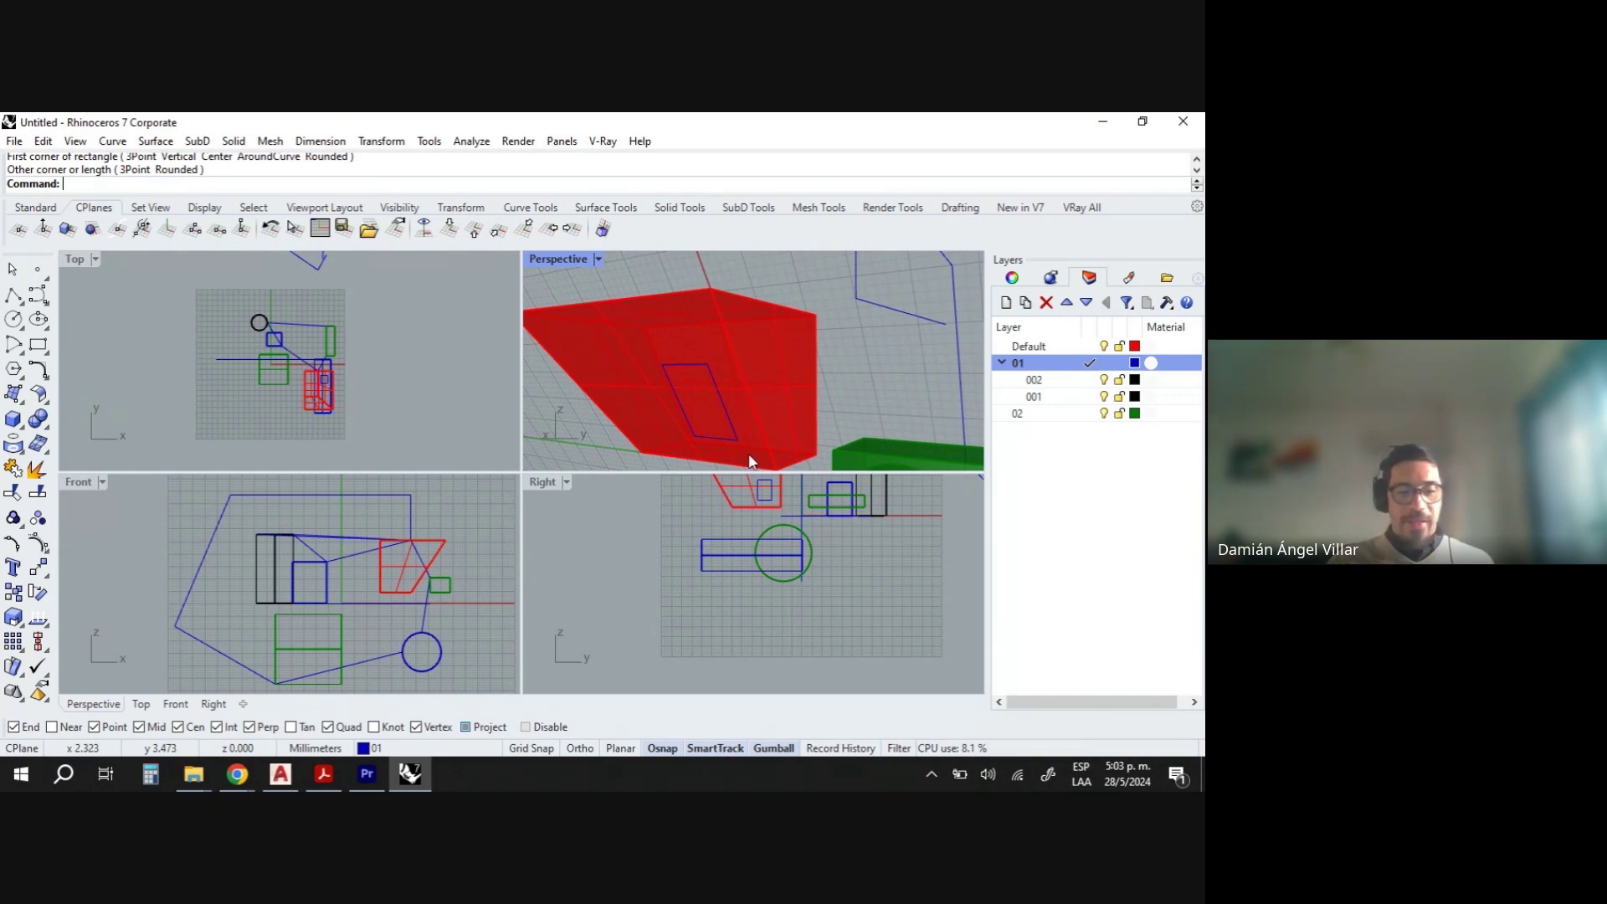
{"action": "left_click", "coordinate": [730, 418]}
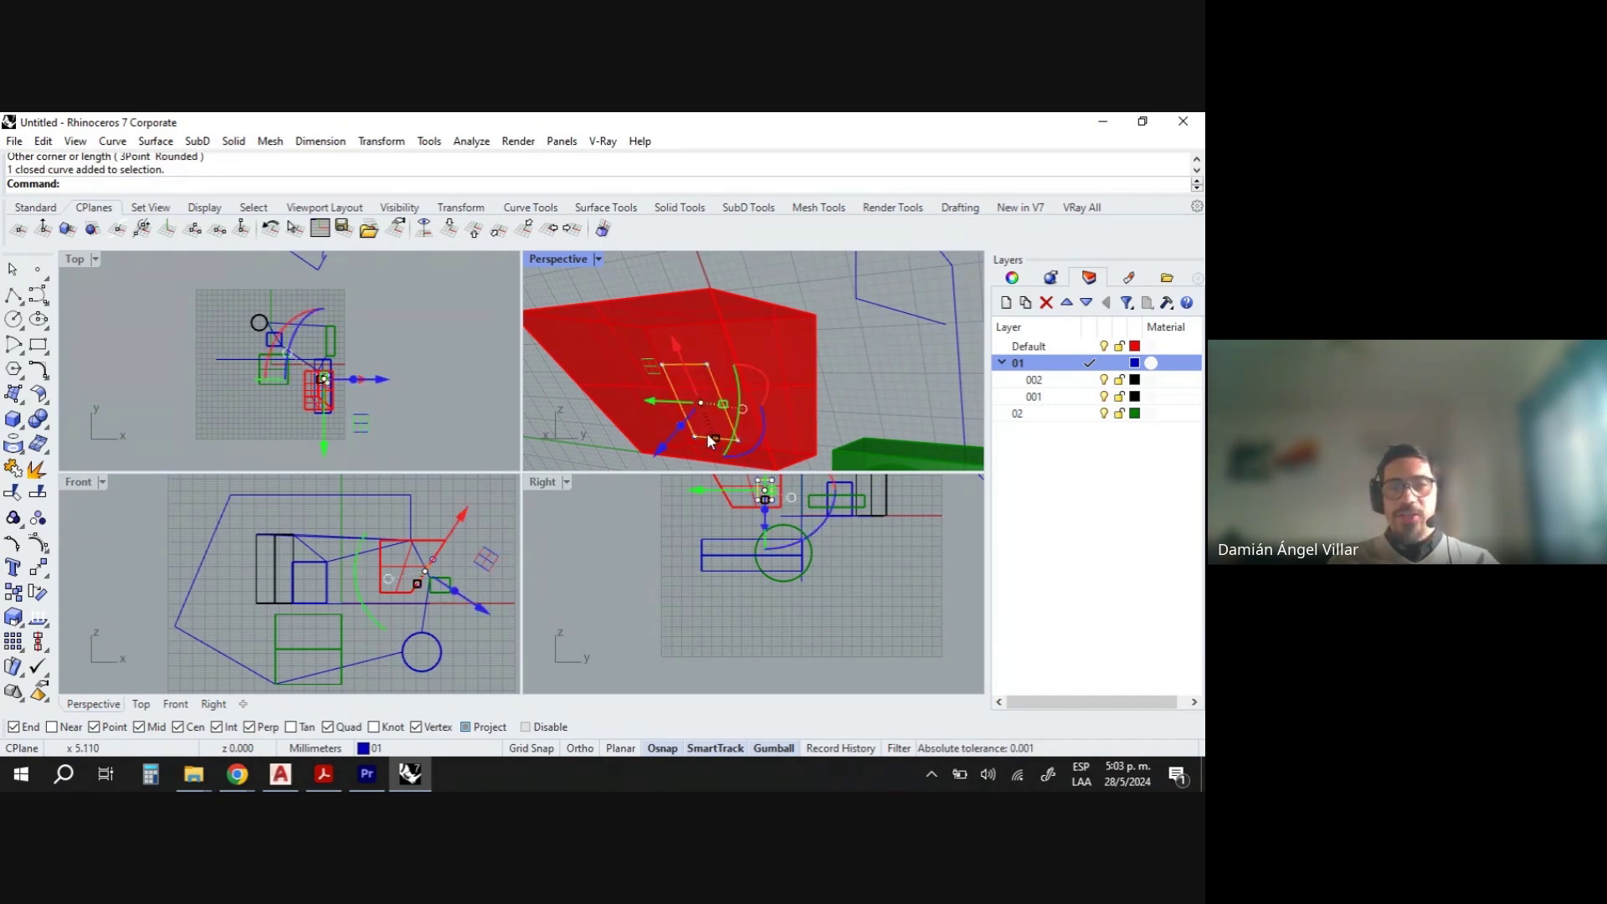
{"action": "left_click_drag", "start_coordinate": [682, 425], "coordinate": [699, 413]}
{"action": "right_click_drag", "start_coordinate": [699, 414], "coordinate": [725, 342]}
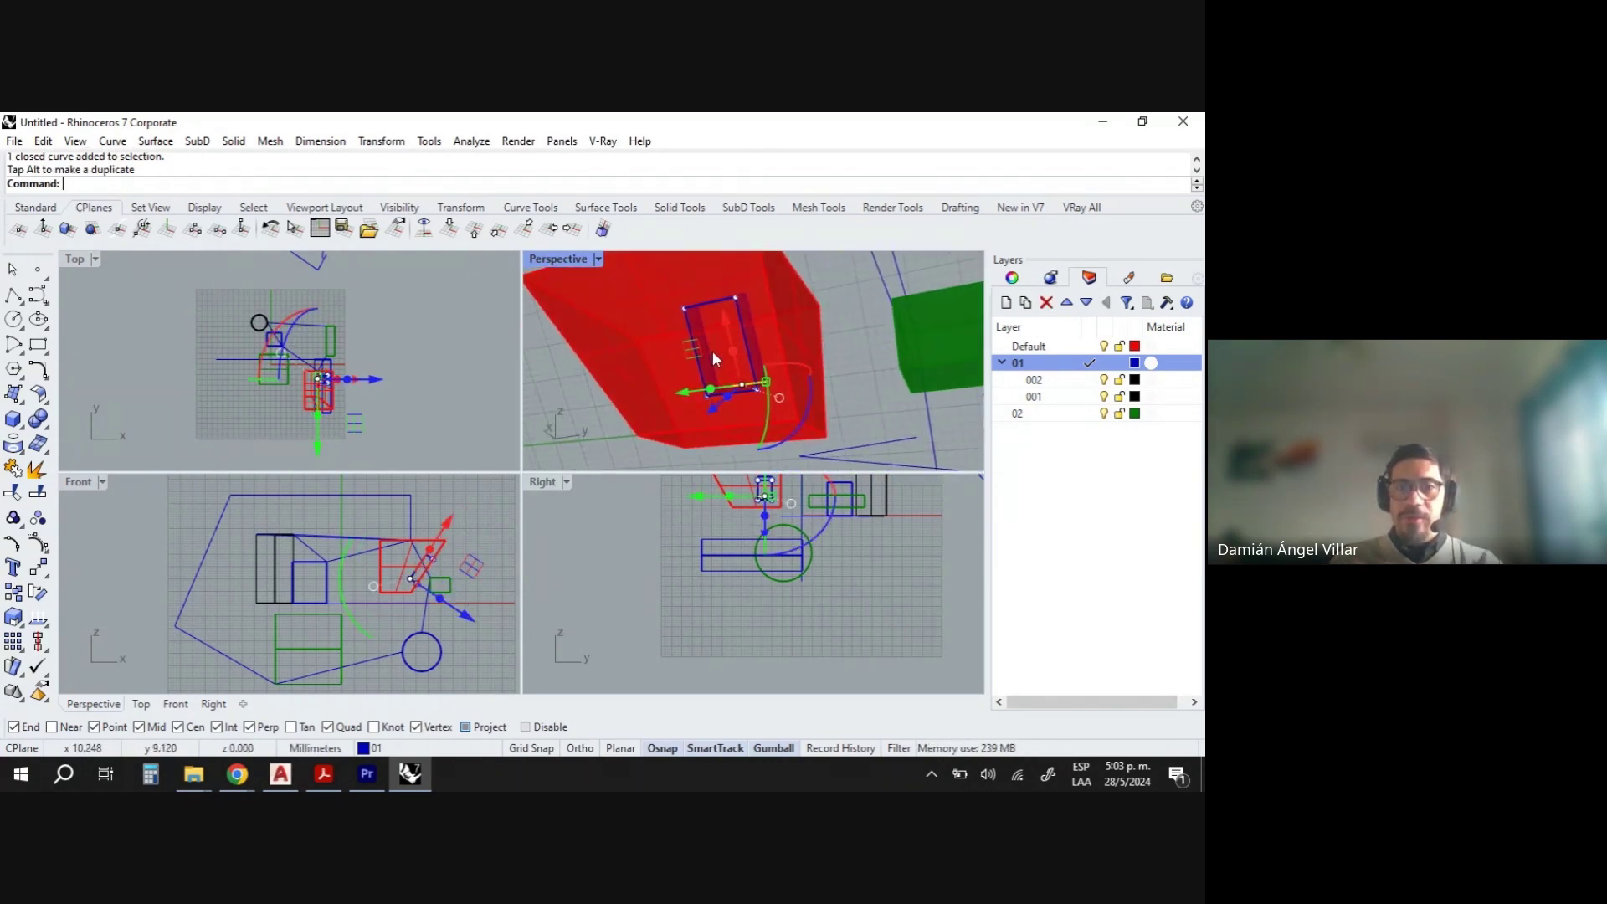
{"action": "key", "text": "Escape"}
{"action": "scroll", "coordinate": [722, 312], "scroll_direction": "up", "scroll_amount": 5}
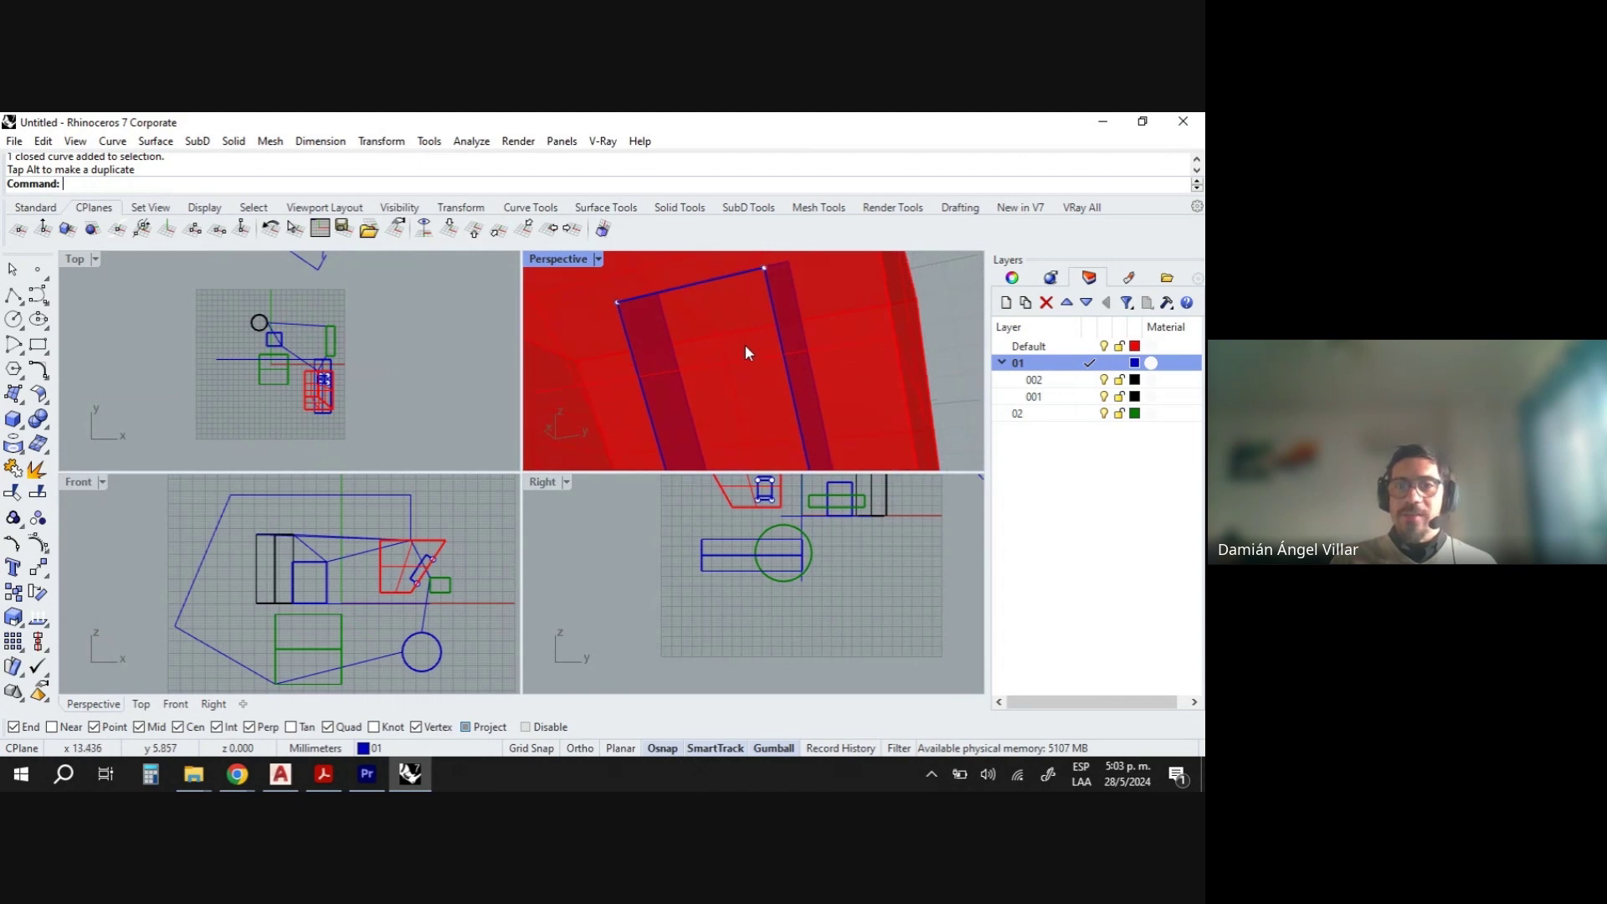
{"action": "scroll", "coordinate": [747, 352], "scroll_direction": "down", "scroll_amount": 5}
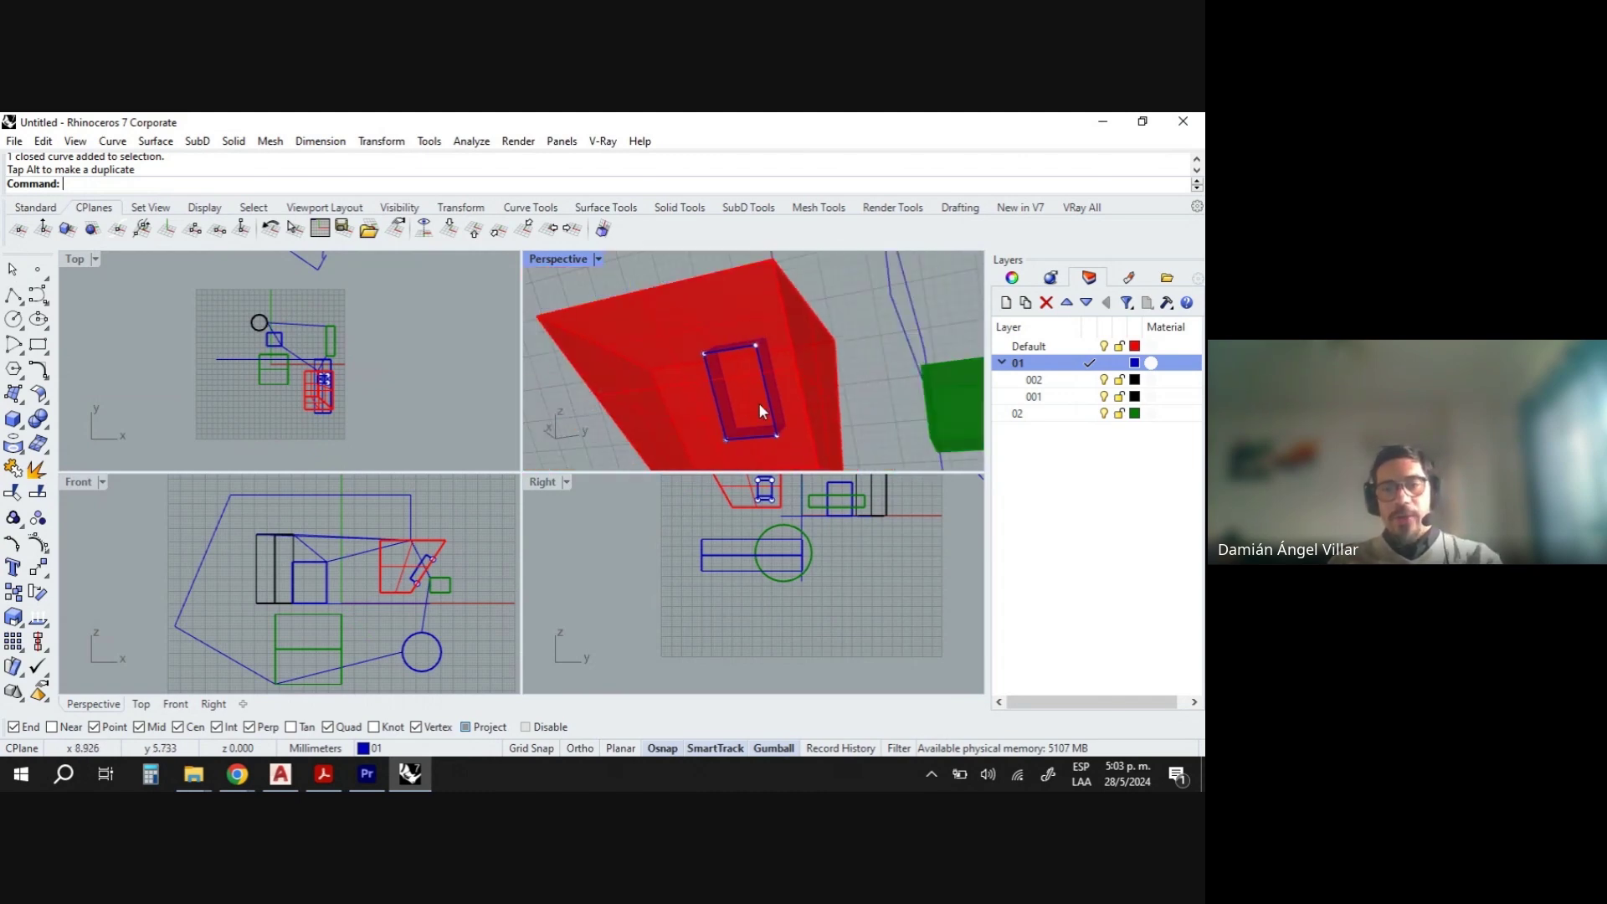
{"action": "key", "text": "Escape"}
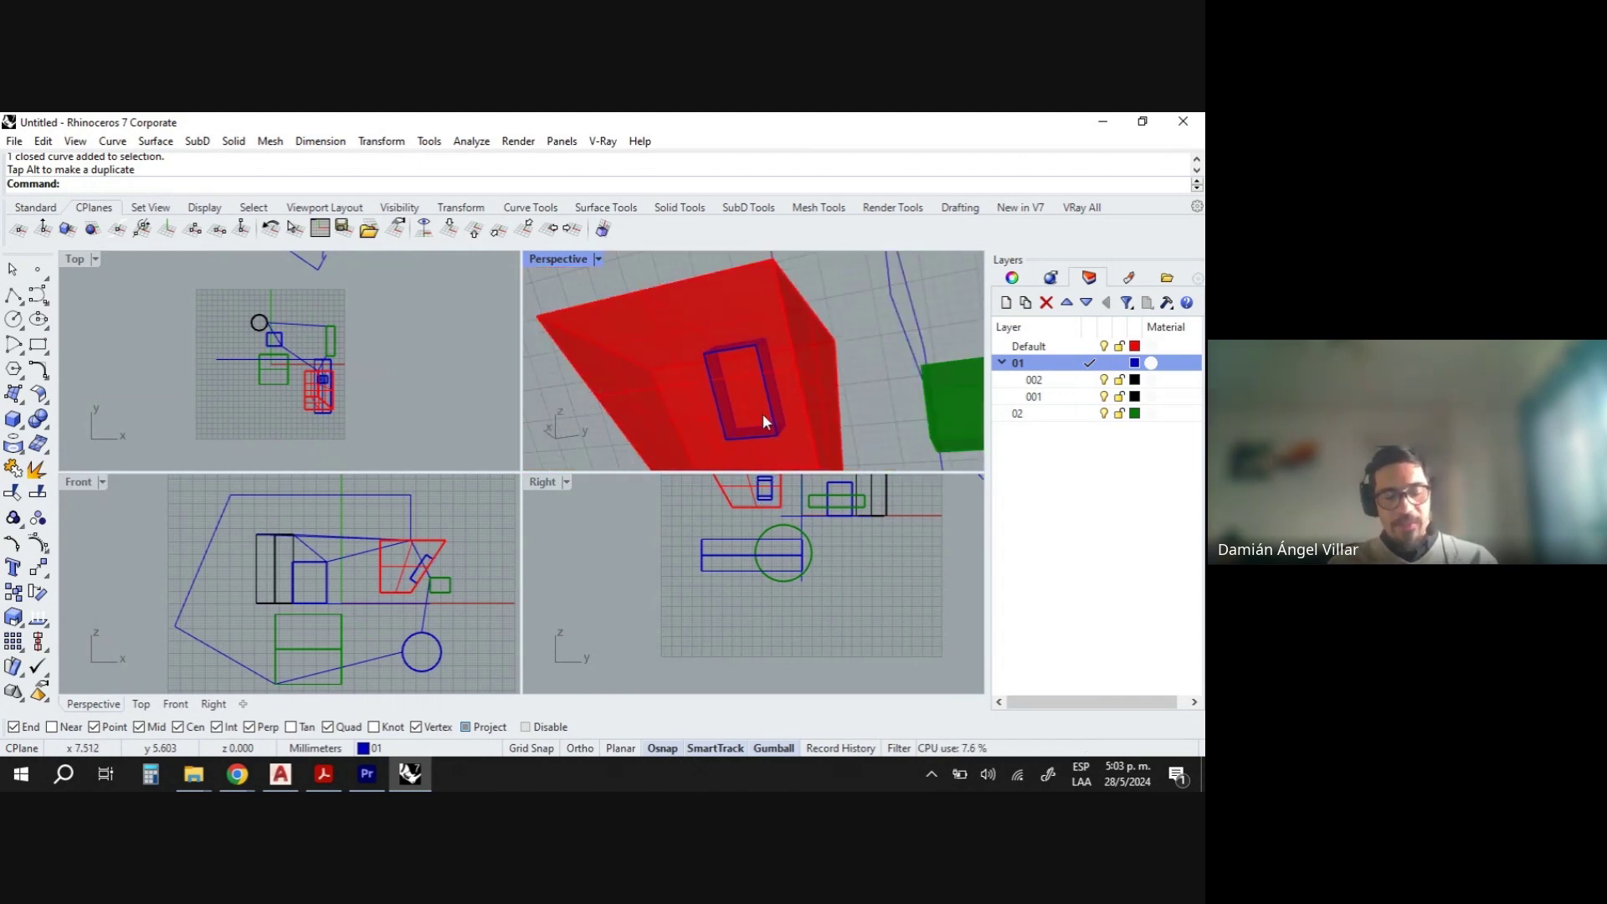
{"action": "key", "text": "ctrl+z"}
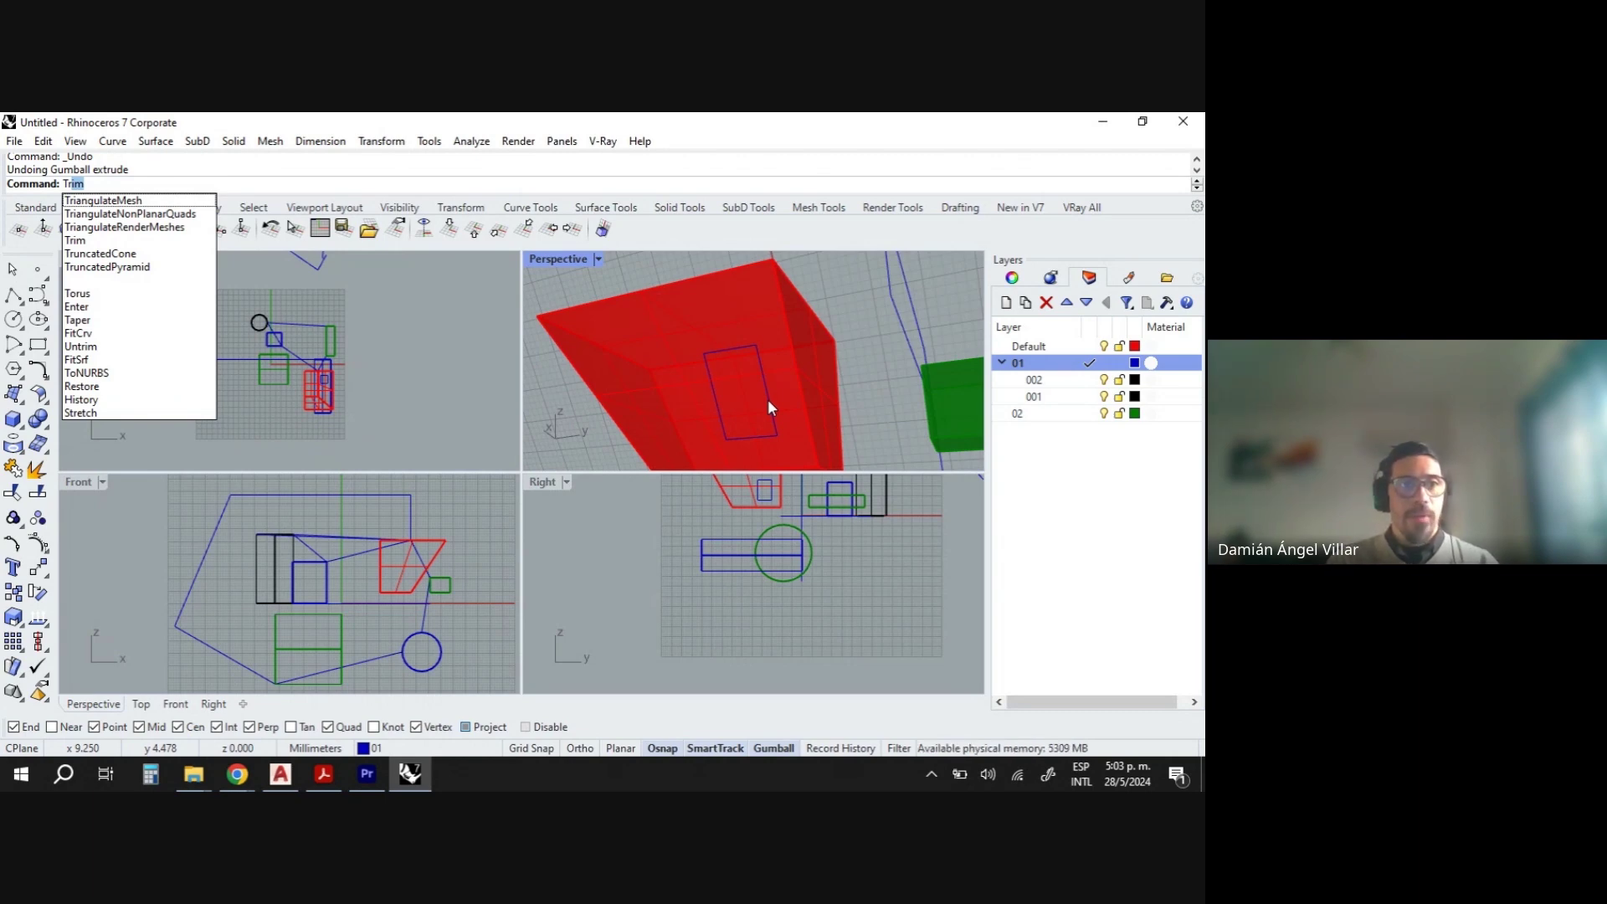
Trim a rectangular opening in the red solid's slanted face, using the rectangle as the cutting object.
{"action": "key", "text": "Return"}
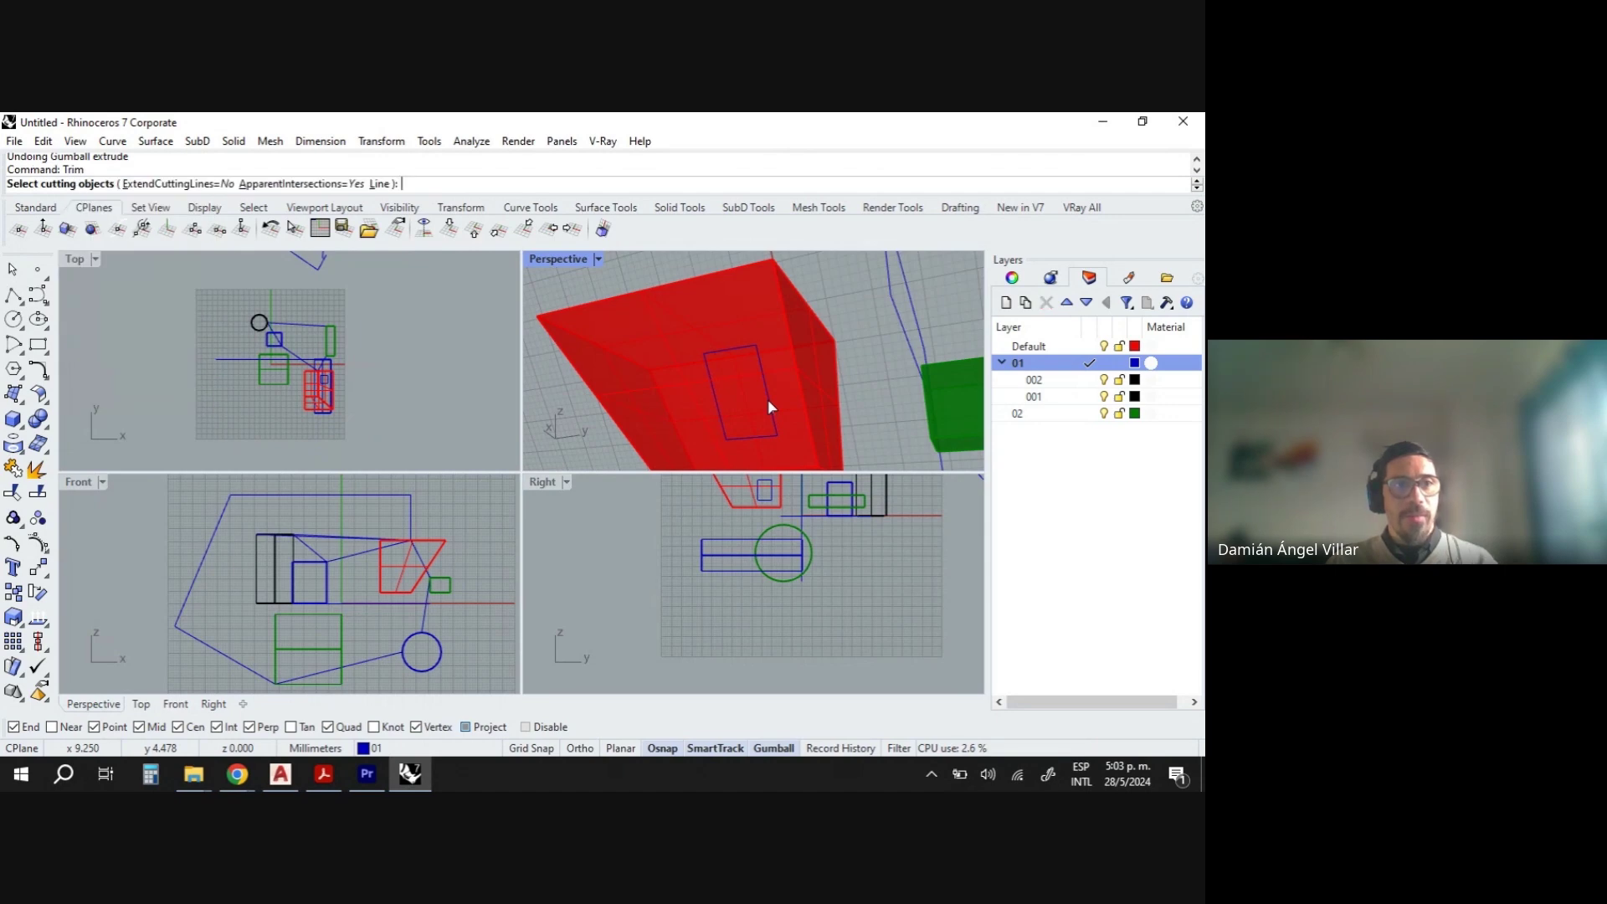
{"action": "left_click", "coordinate": [718, 410]}
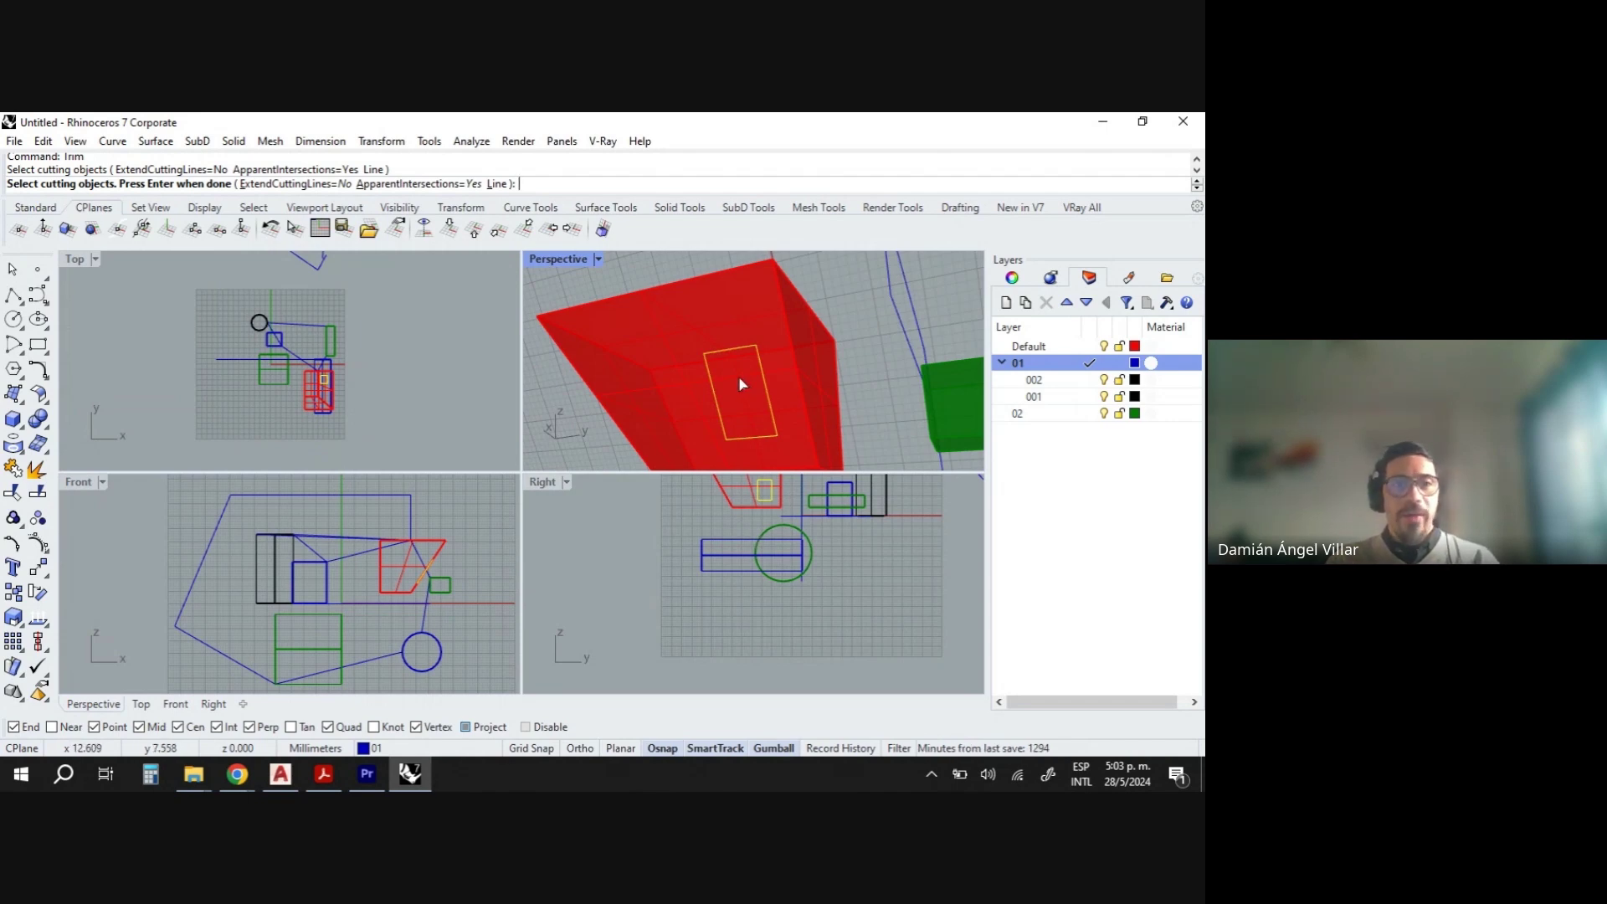
{"action": "key", "text": "Return"}
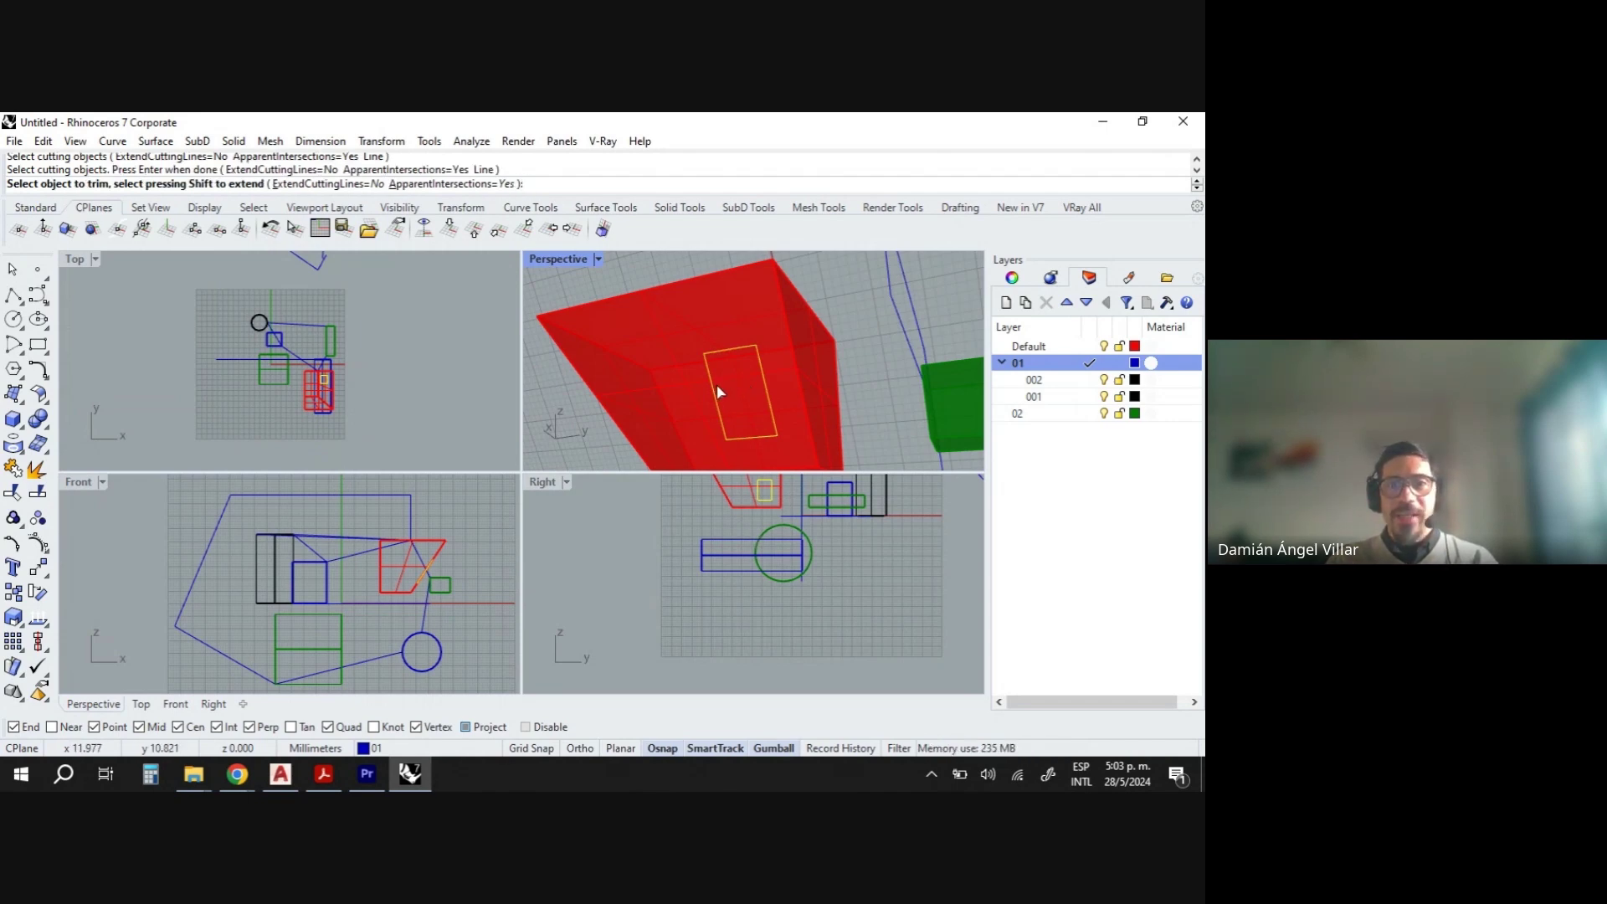
{"action": "mouse_move", "coordinate": [717, 385]}
{"action": "right_mouse_down"}
{"action": "mouse_move", "coordinate": [737, 393]}
{"action": "mouse_move", "coordinate": [708, 410]}
{"action": "right_mouse_up"}
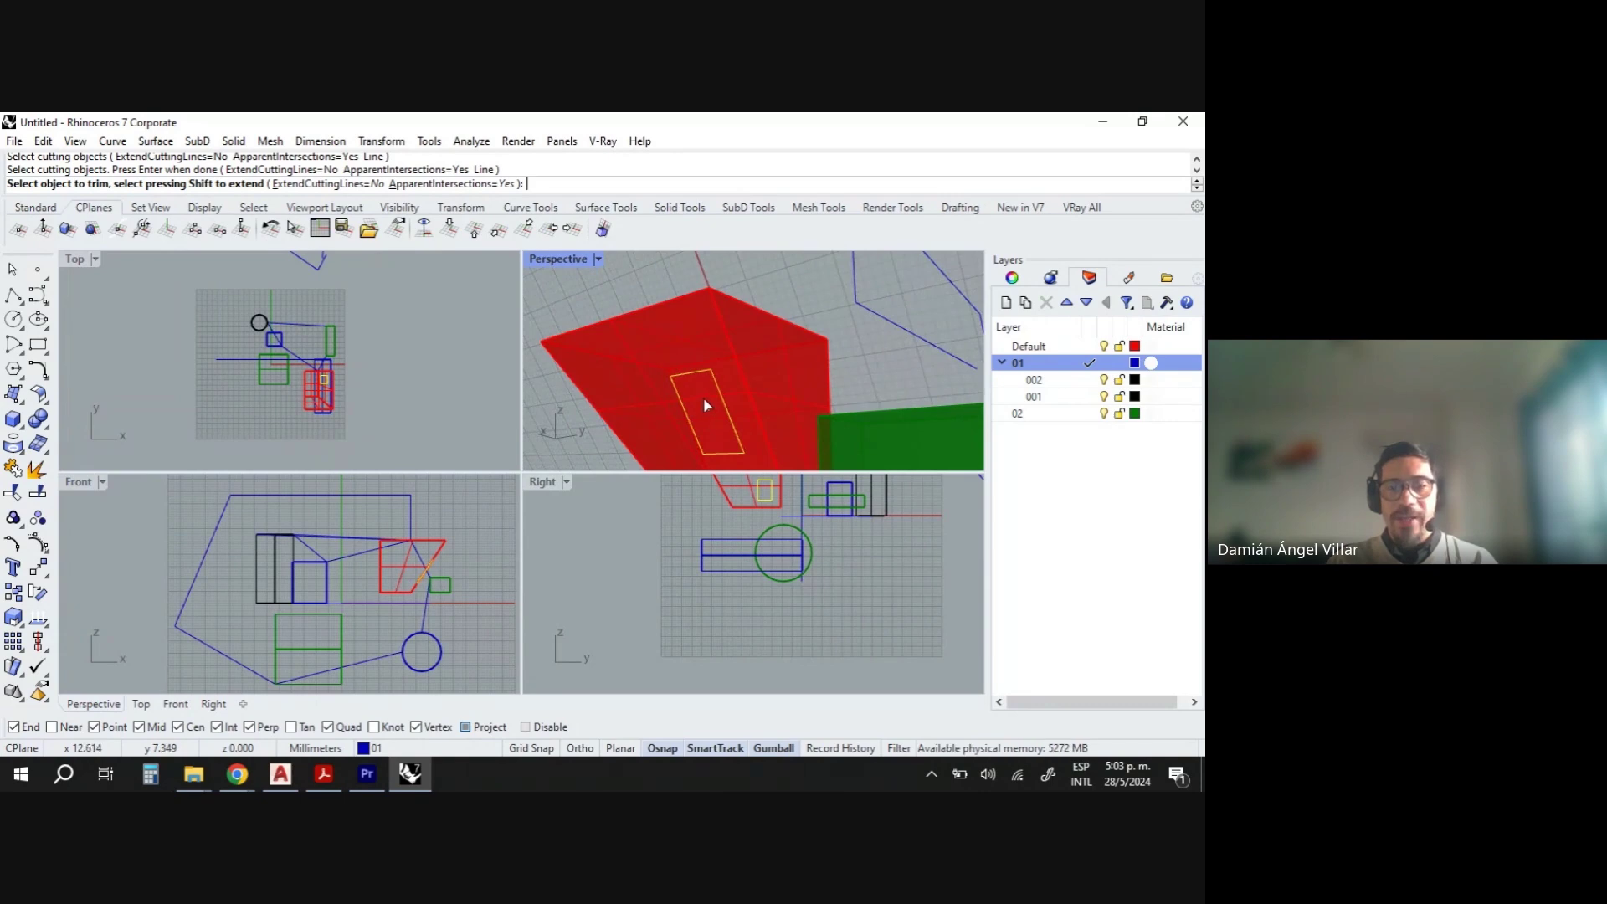
{"action": "left_click", "coordinate": [702, 398]}
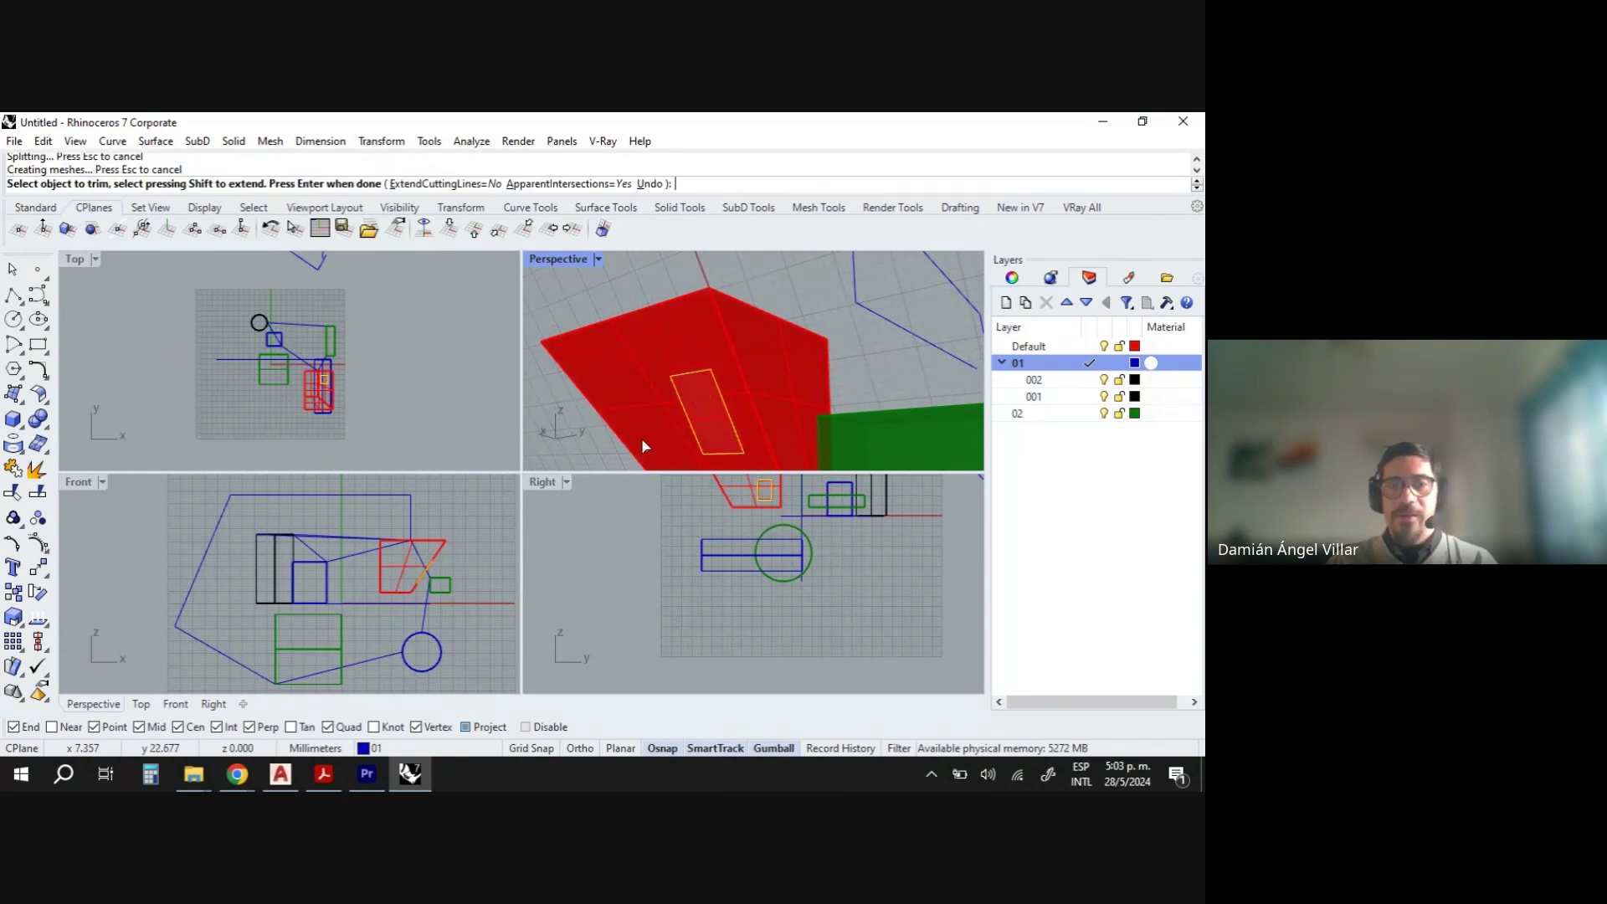
{"action": "right_click_drag", "start_coordinate": [641, 438], "coordinate": [678, 431]}
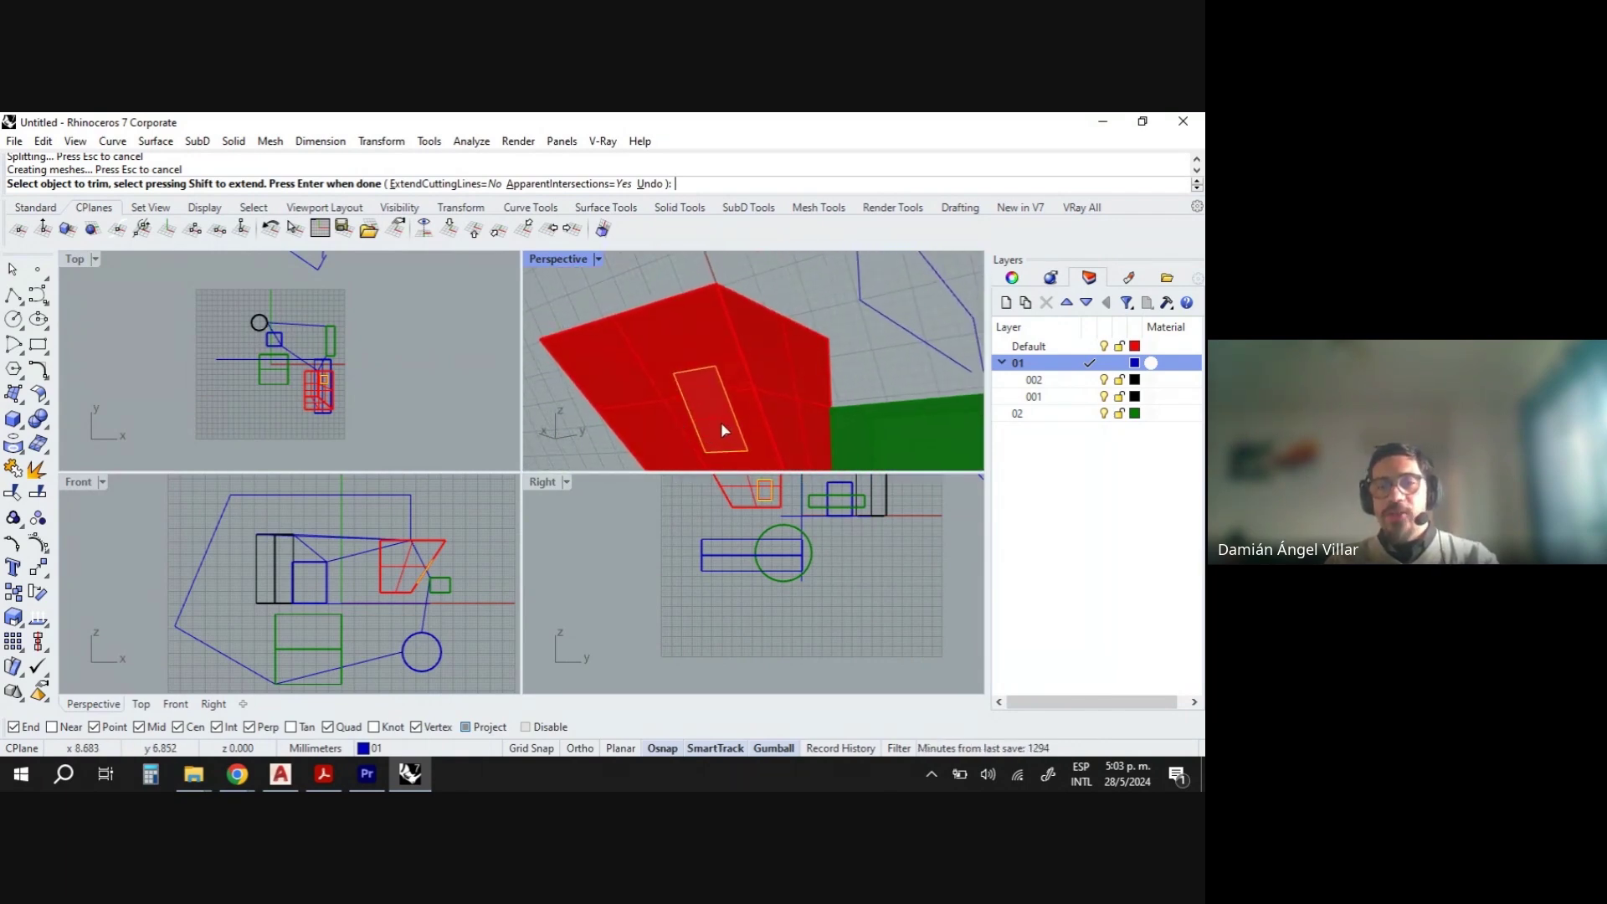
{"action": "key", "text": "Return"}
{"action": "left_click", "coordinate": [725, 393]}
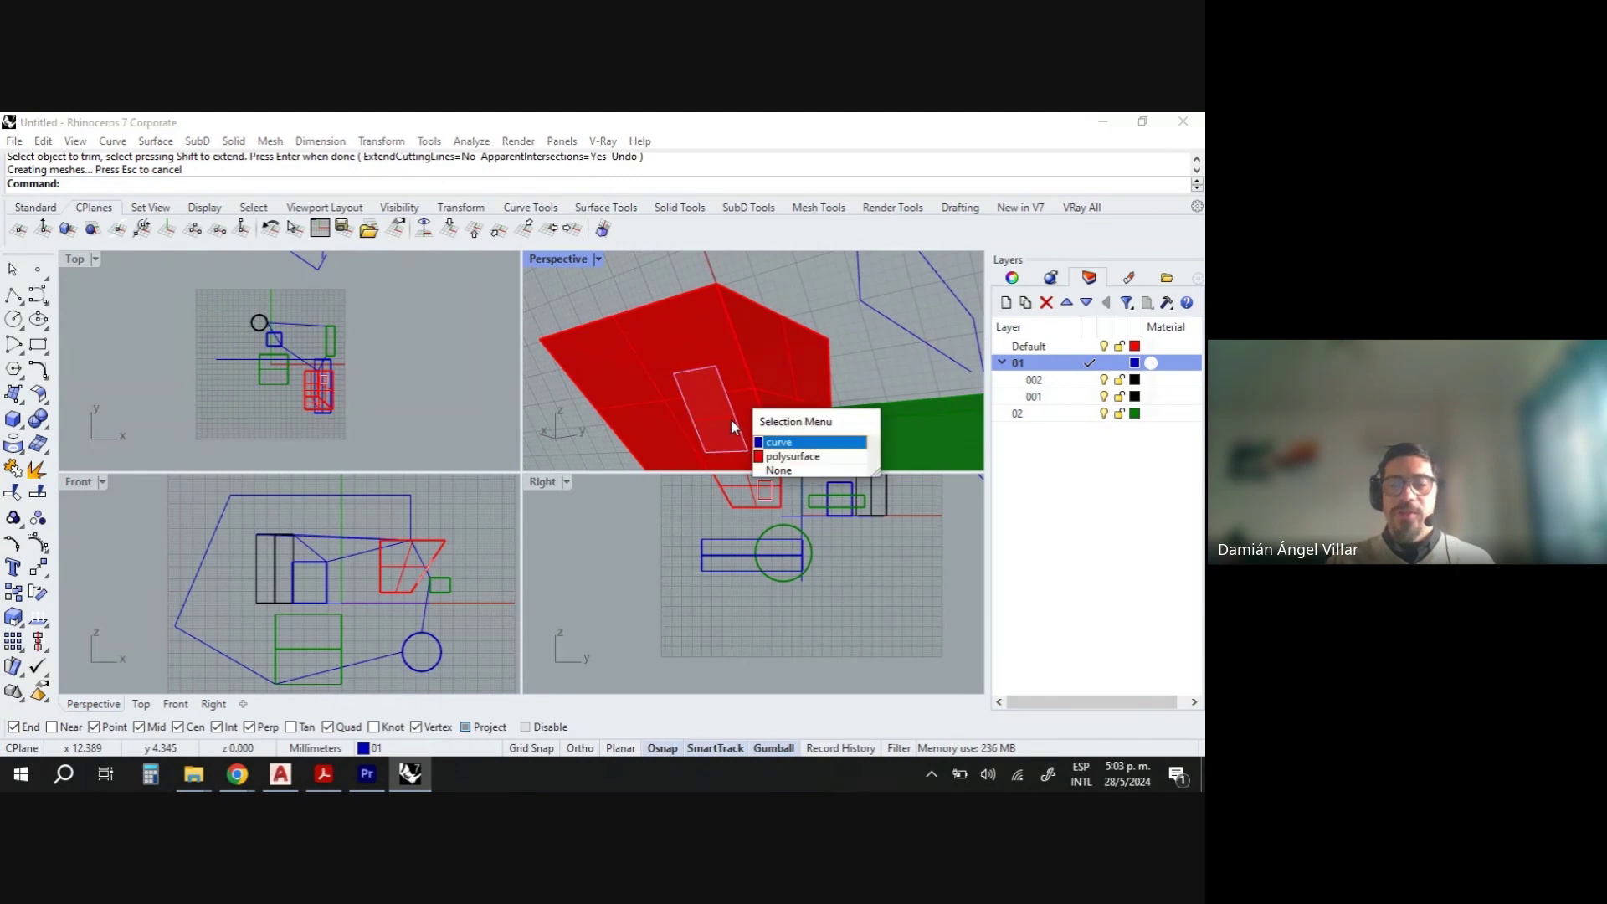
{"action": "left_click", "coordinate": [788, 449]}
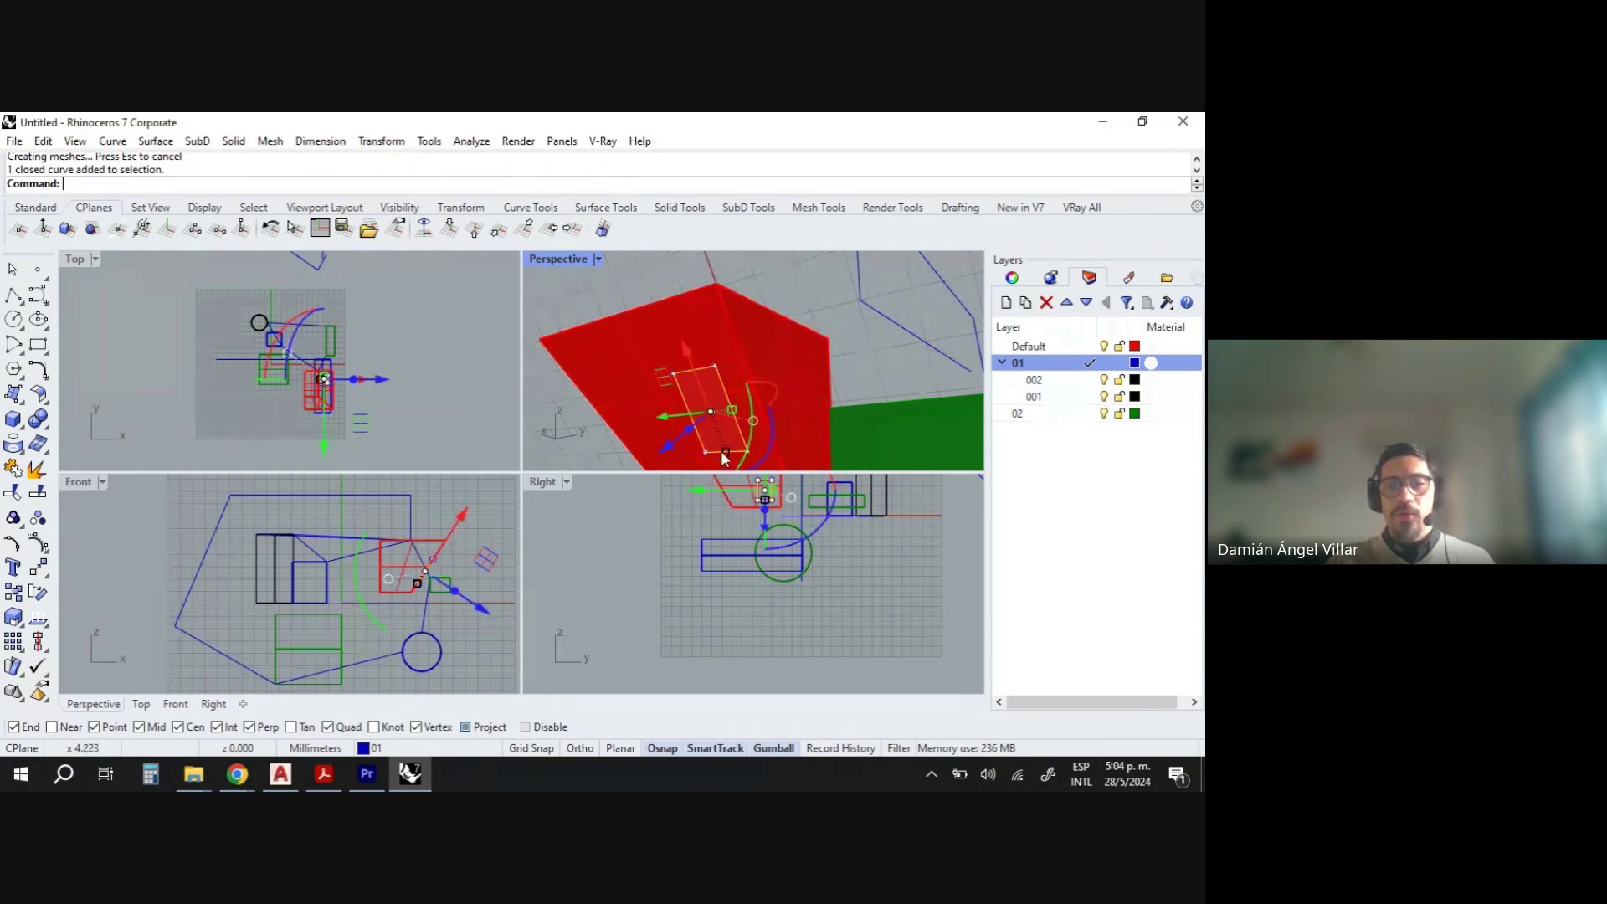
{"action": "left_click", "coordinate": [681, 435], "text": "shift"}
{"action": "key", "text": "Escape"}
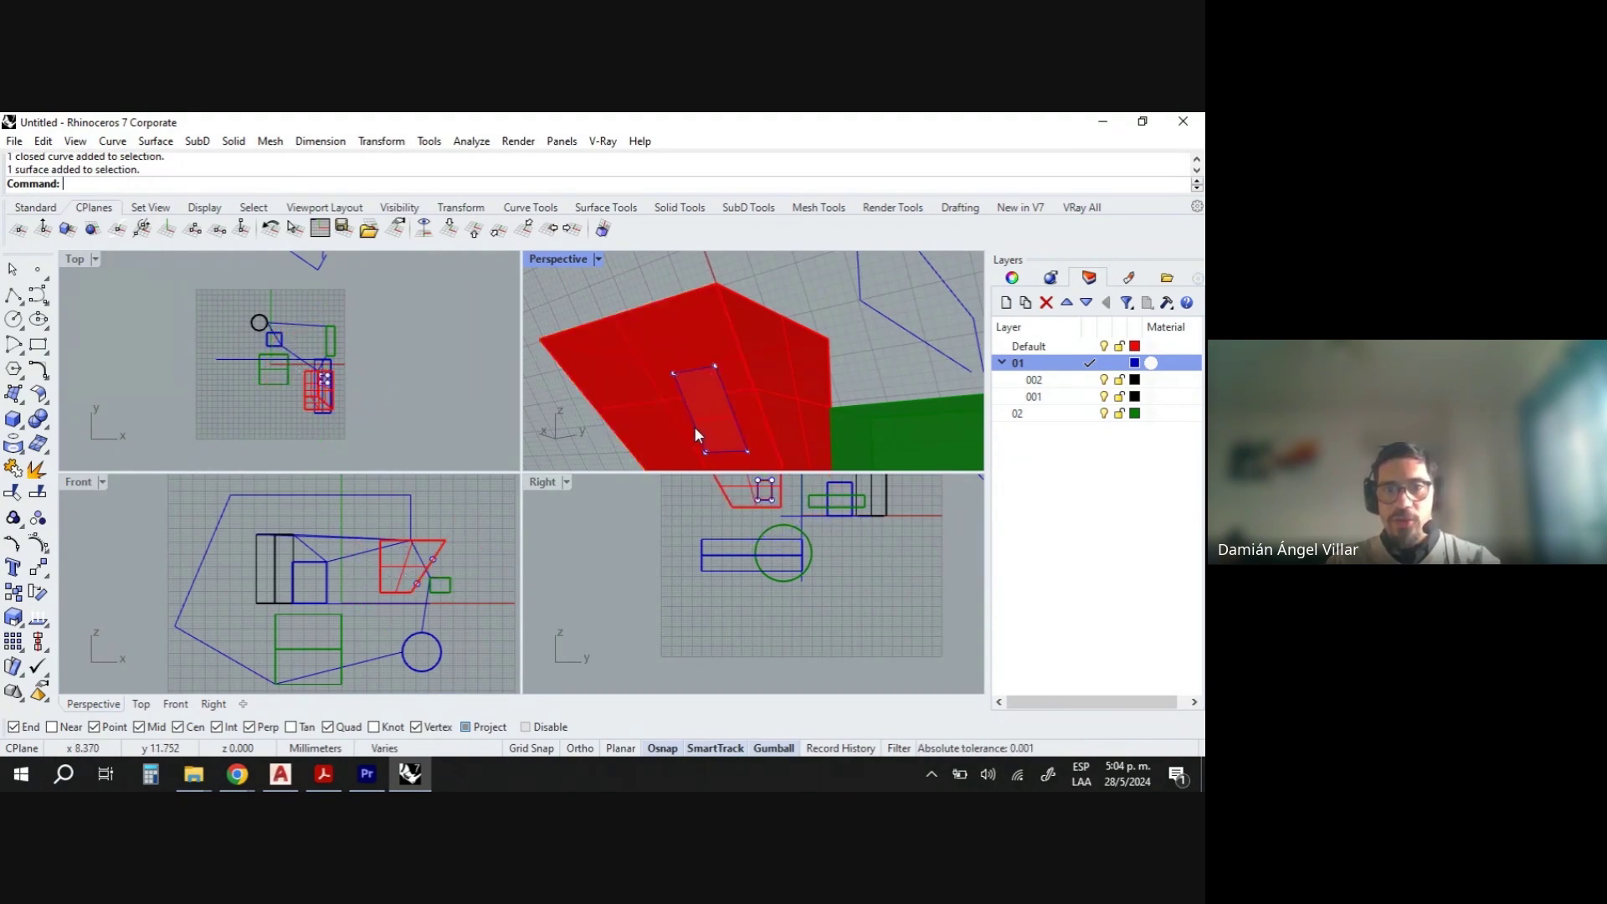
{"action": "left_click", "coordinate": [707, 434]}
{"action": "key", "text": "Escape"}
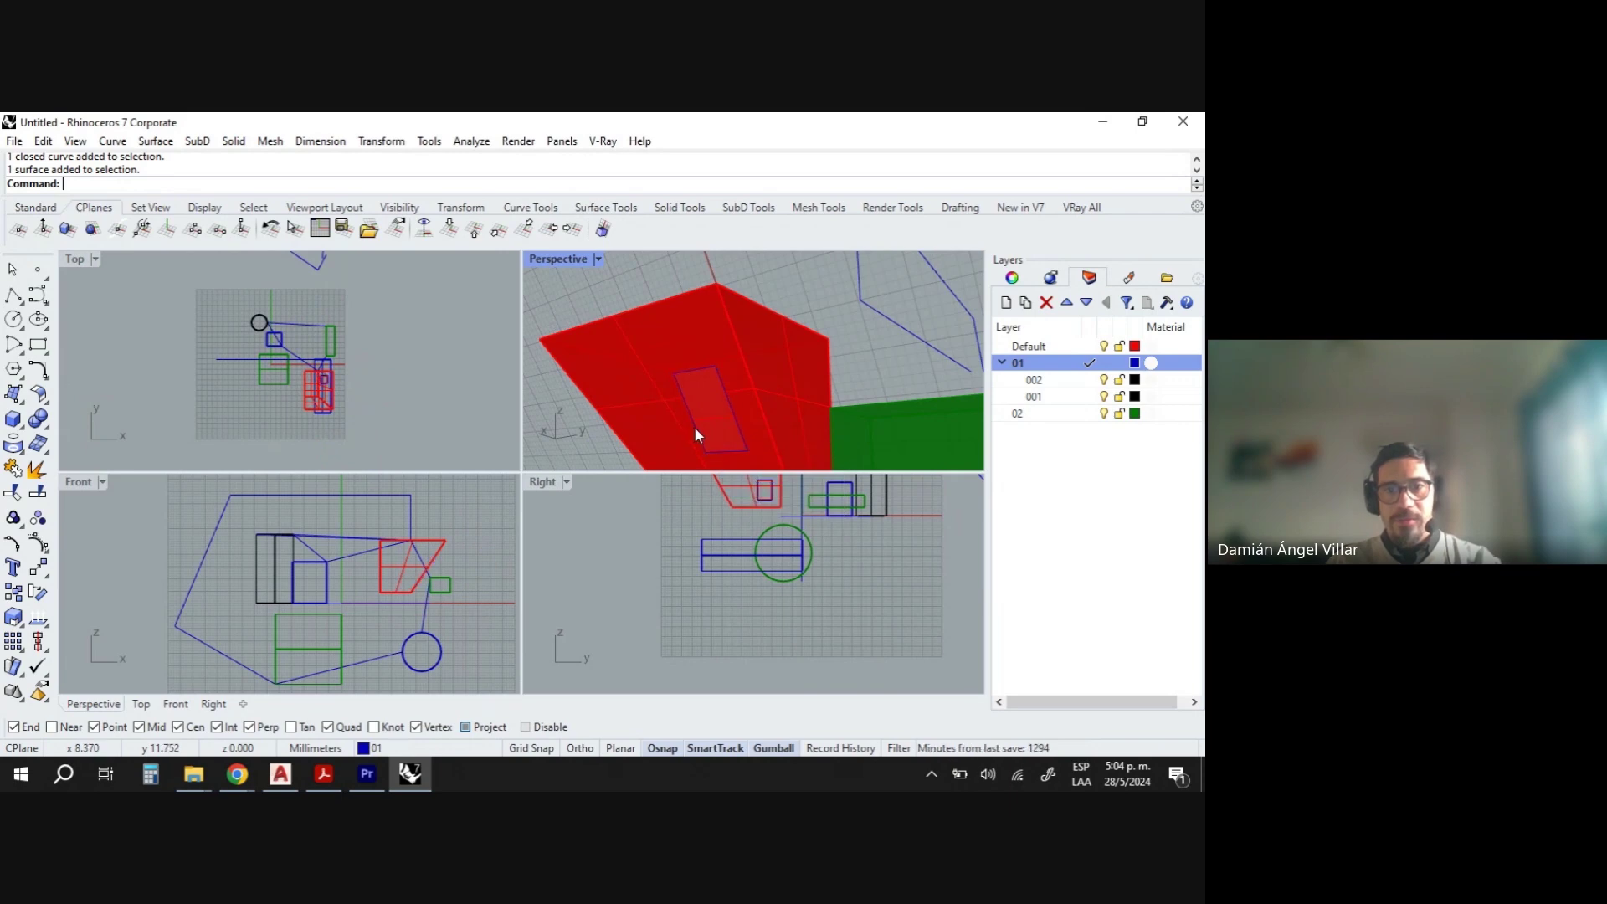
{"action": "left_click", "coordinate": [706, 434]}
{"action": "key", "text": "Escape"}
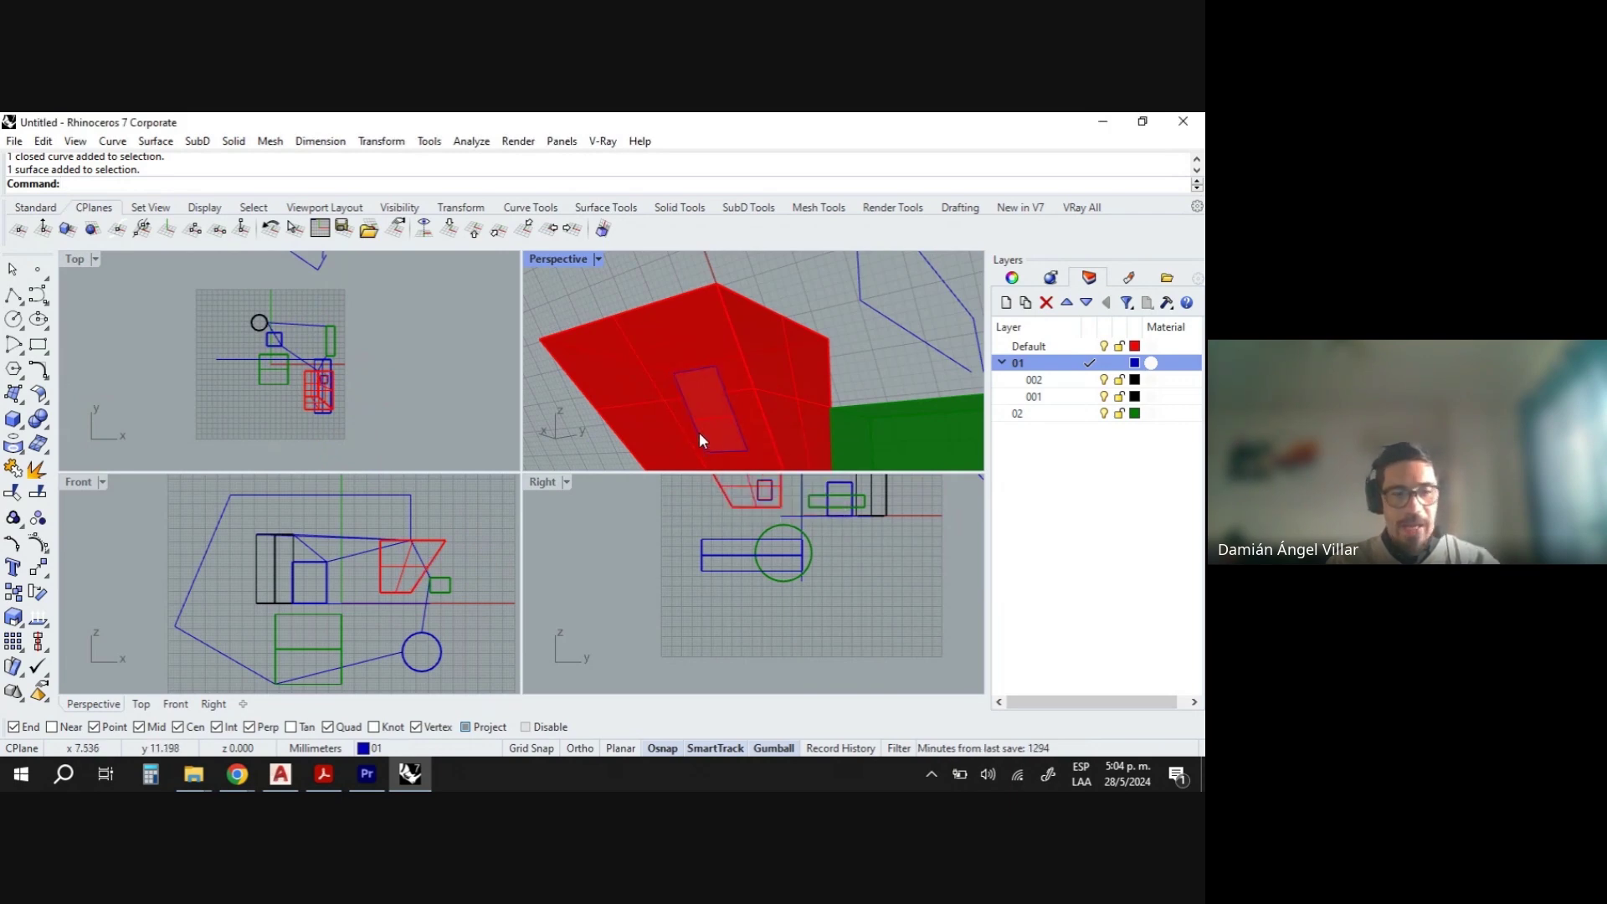
{"action": "left_click", "coordinate": [696, 430]}
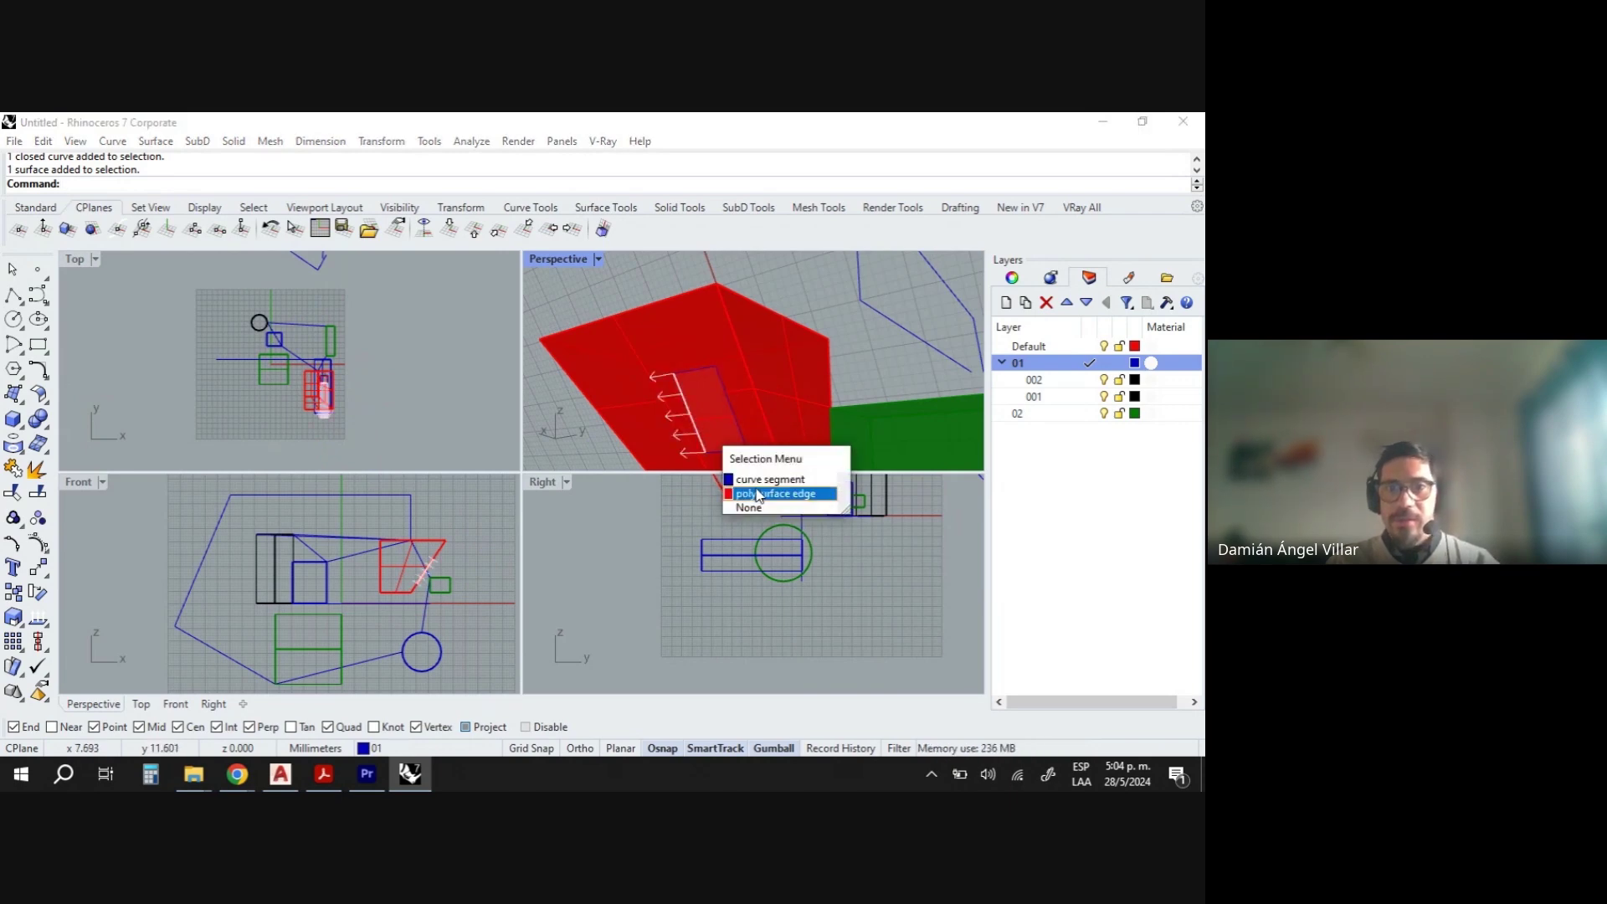
{"action": "key", "text": "Escape"}
Extrude the rectangle into the red solid, perpendicular to the slanted face, to form the opening's side walls, and inspect them.
{"action": "left_click", "coordinate": [690, 409]}
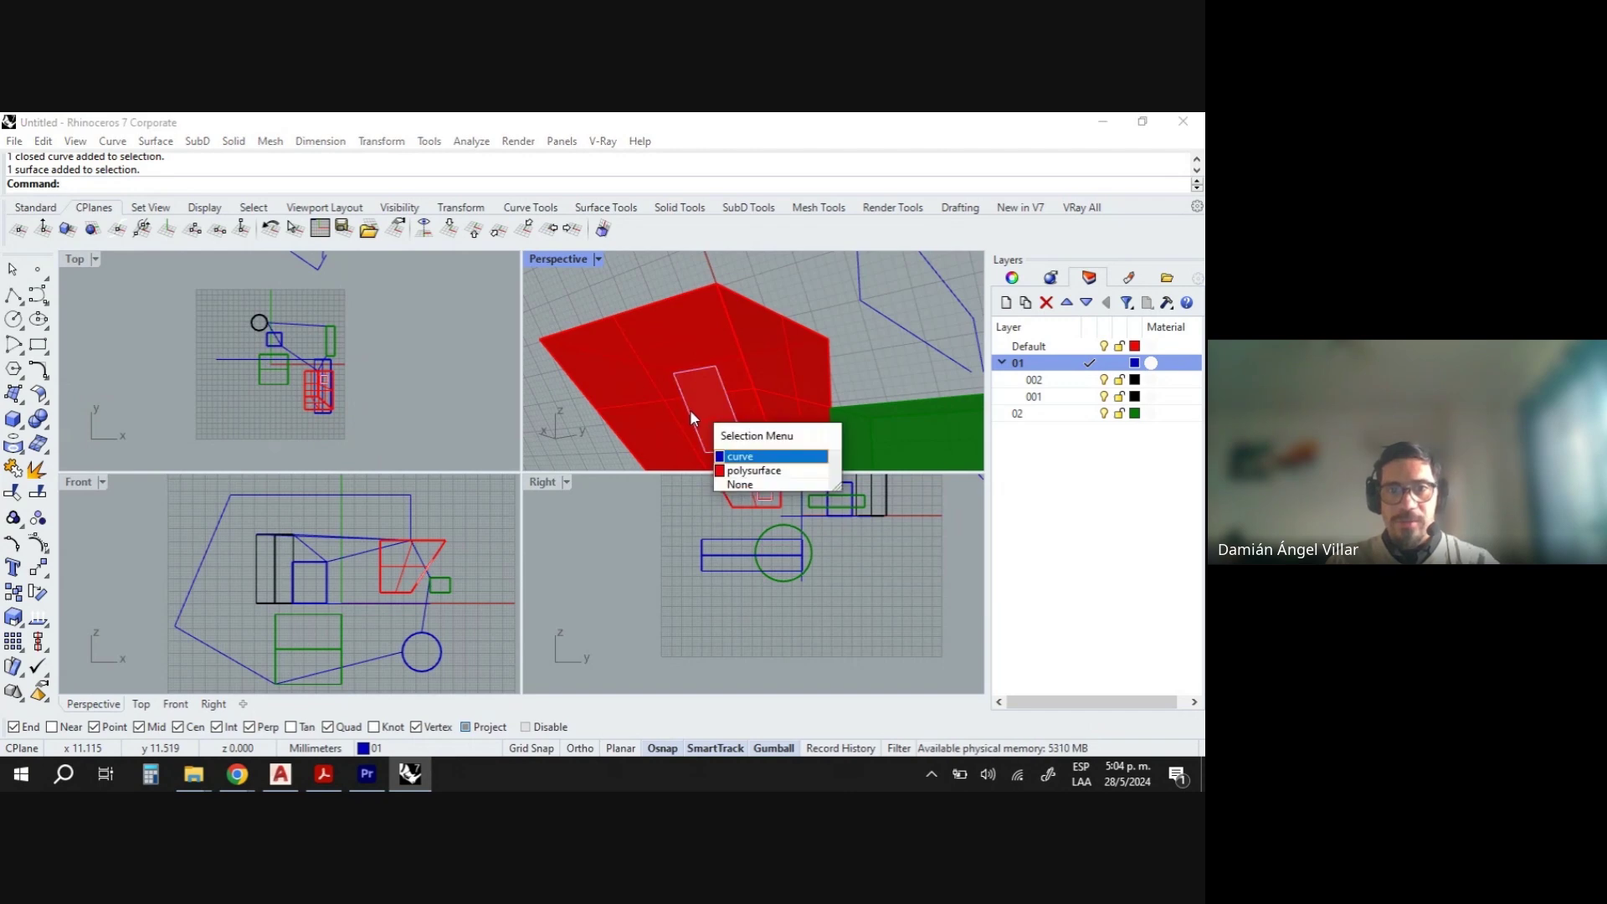
{"action": "left_click", "coordinate": [741, 457]}
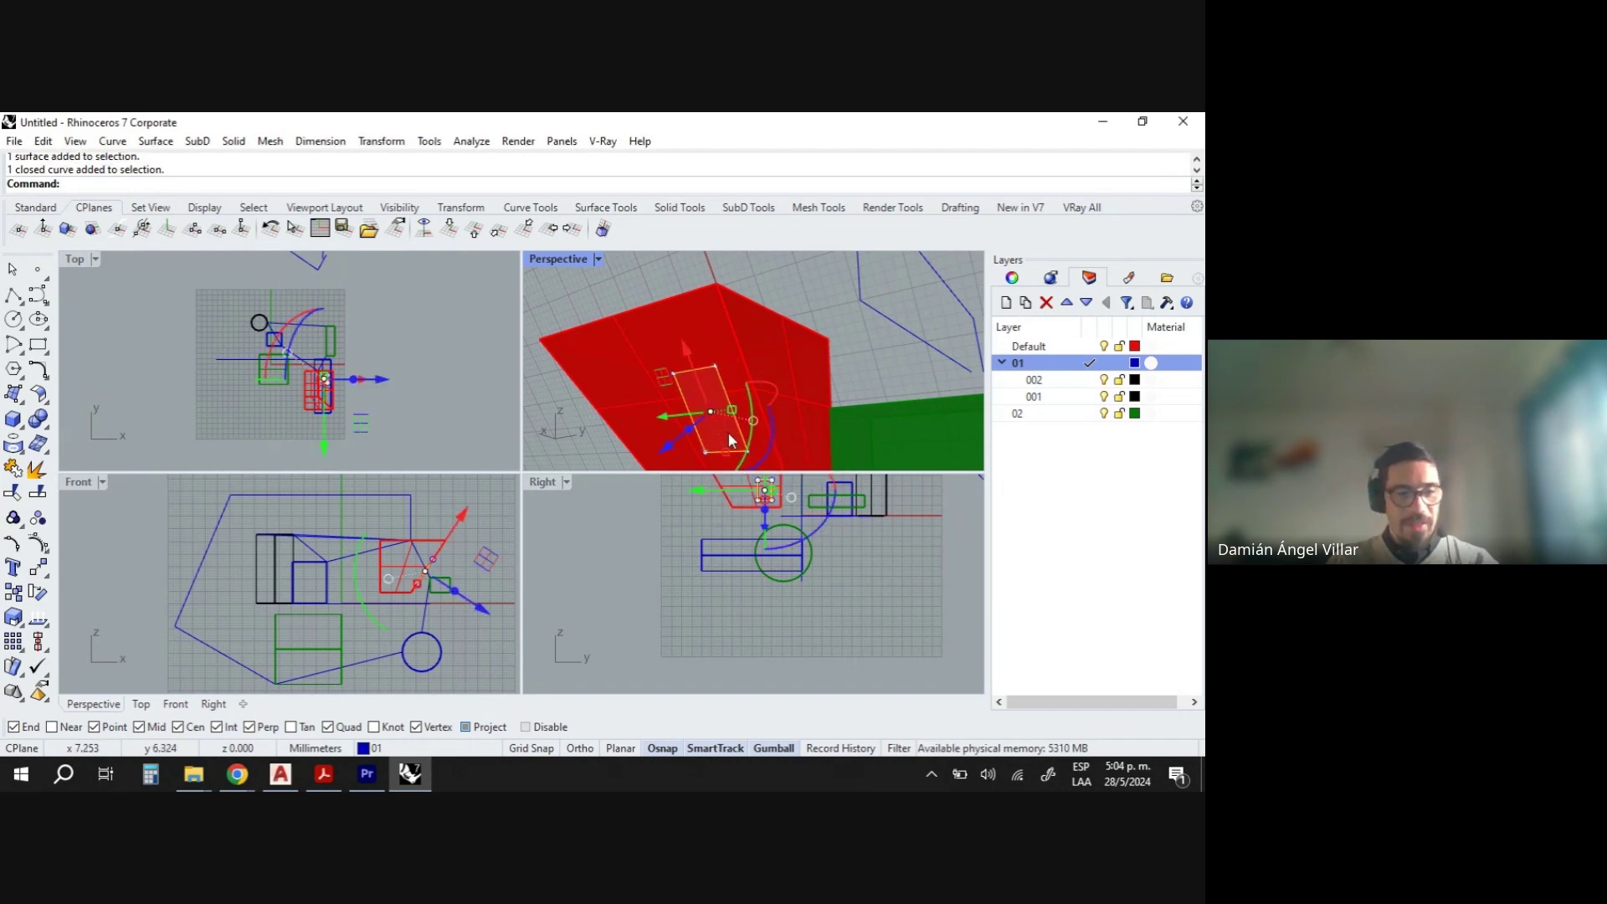
{"action": "left_click_drag", "start_coordinate": [692, 425], "coordinate": [713, 423]}
{"action": "right_click_drag", "start_coordinate": [713, 423], "coordinate": [744, 380]}
{"action": "key", "text": "Escape"}
{"action": "scroll", "coordinate": [858, 363], "scroll_direction": "up", "scroll_amount": 3}
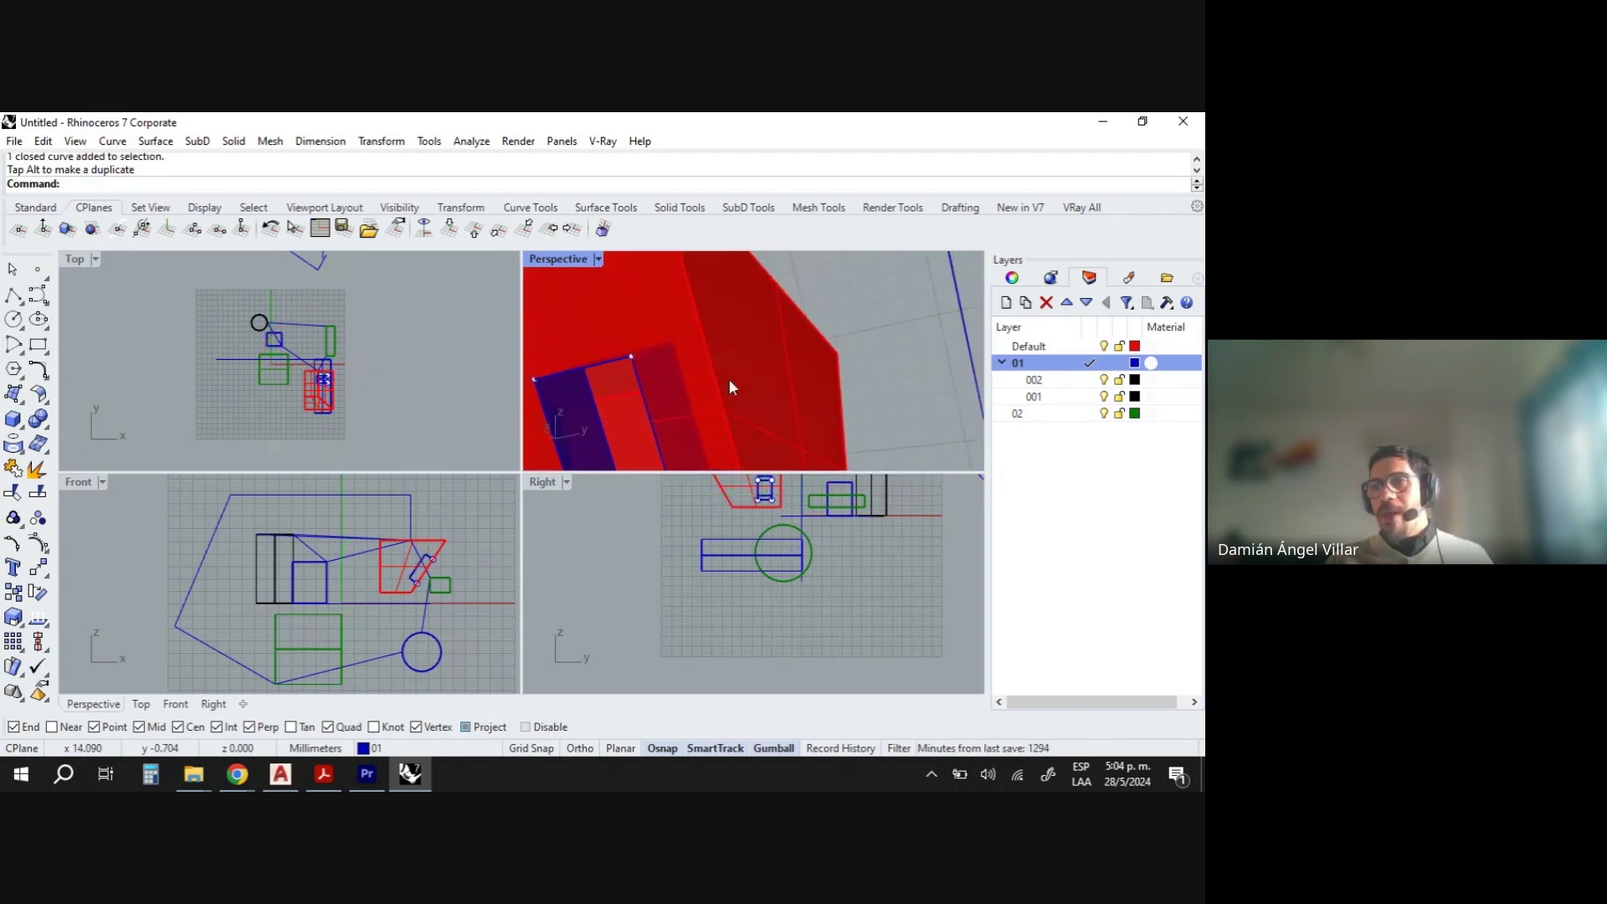
{"action": "right_click_drag", "start_coordinate": [646, 388], "coordinate": [662, 369]}
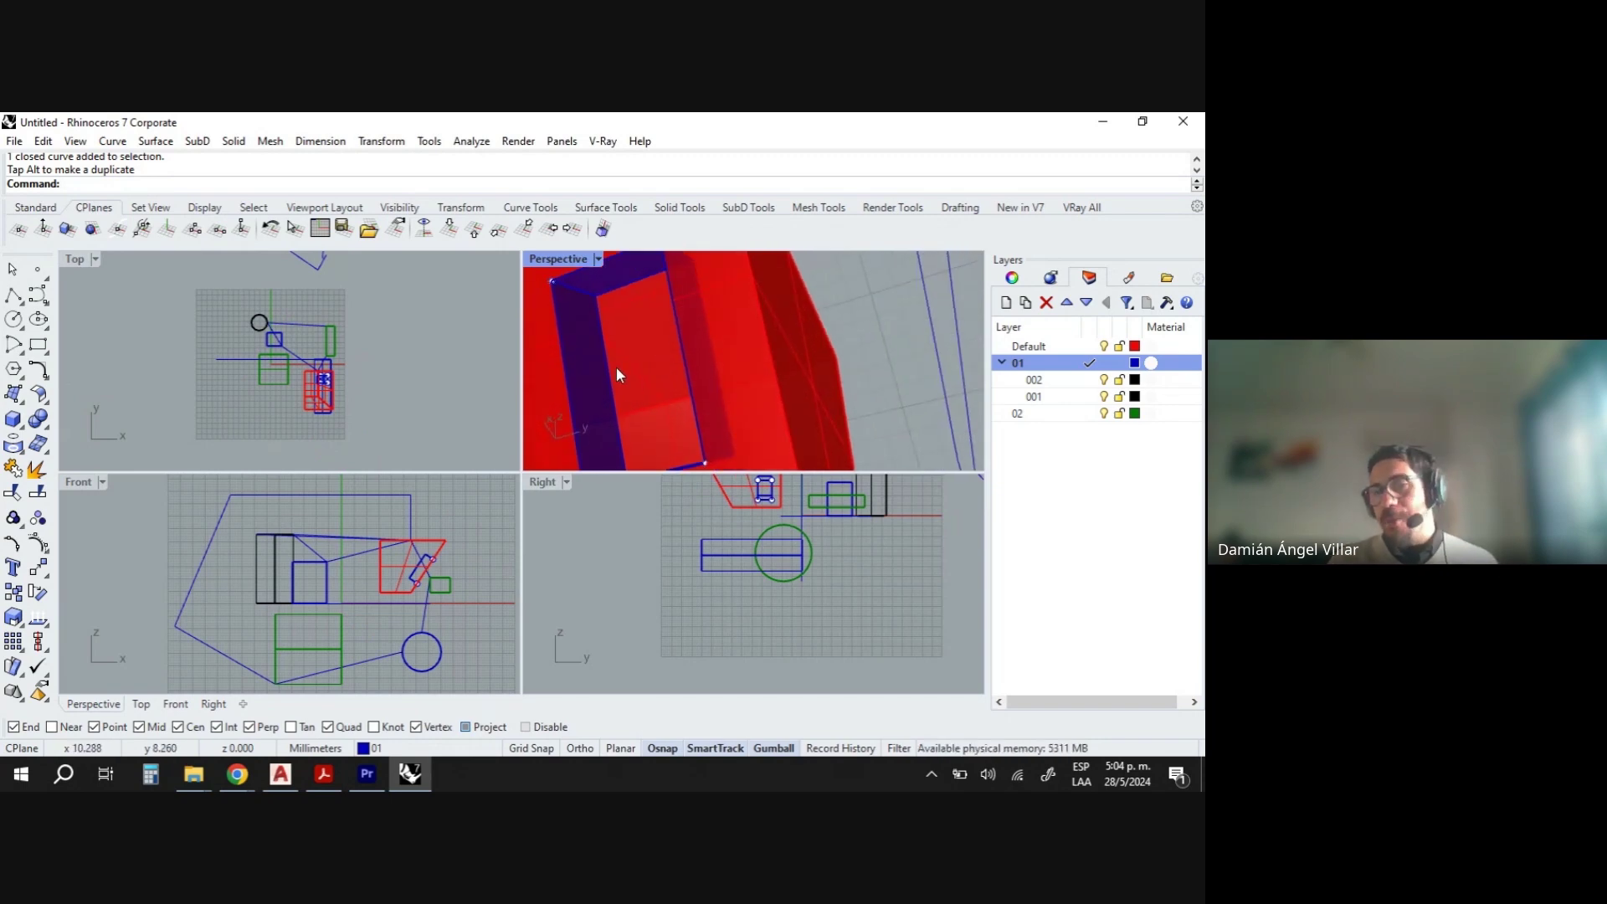
{"action": "scroll", "coordinate": [617, 367], "scroll_direction": "down", "scroll_amount": 4}
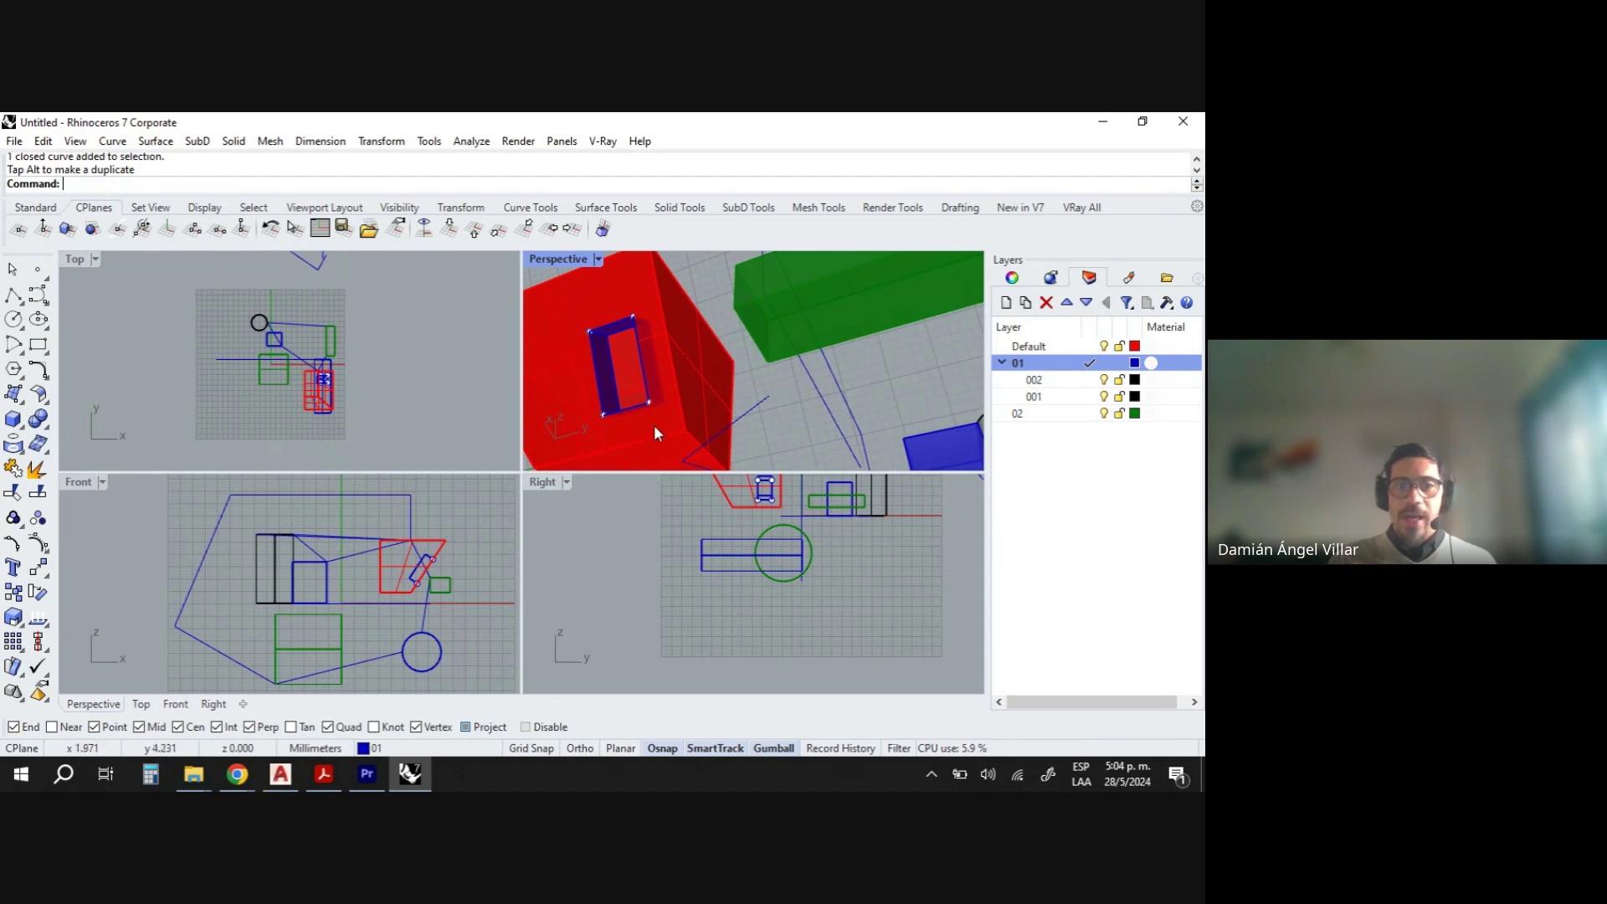
{"action": "right_click_drag", "start_coordinate": [655, 349], "coordinate": [712, 419]}
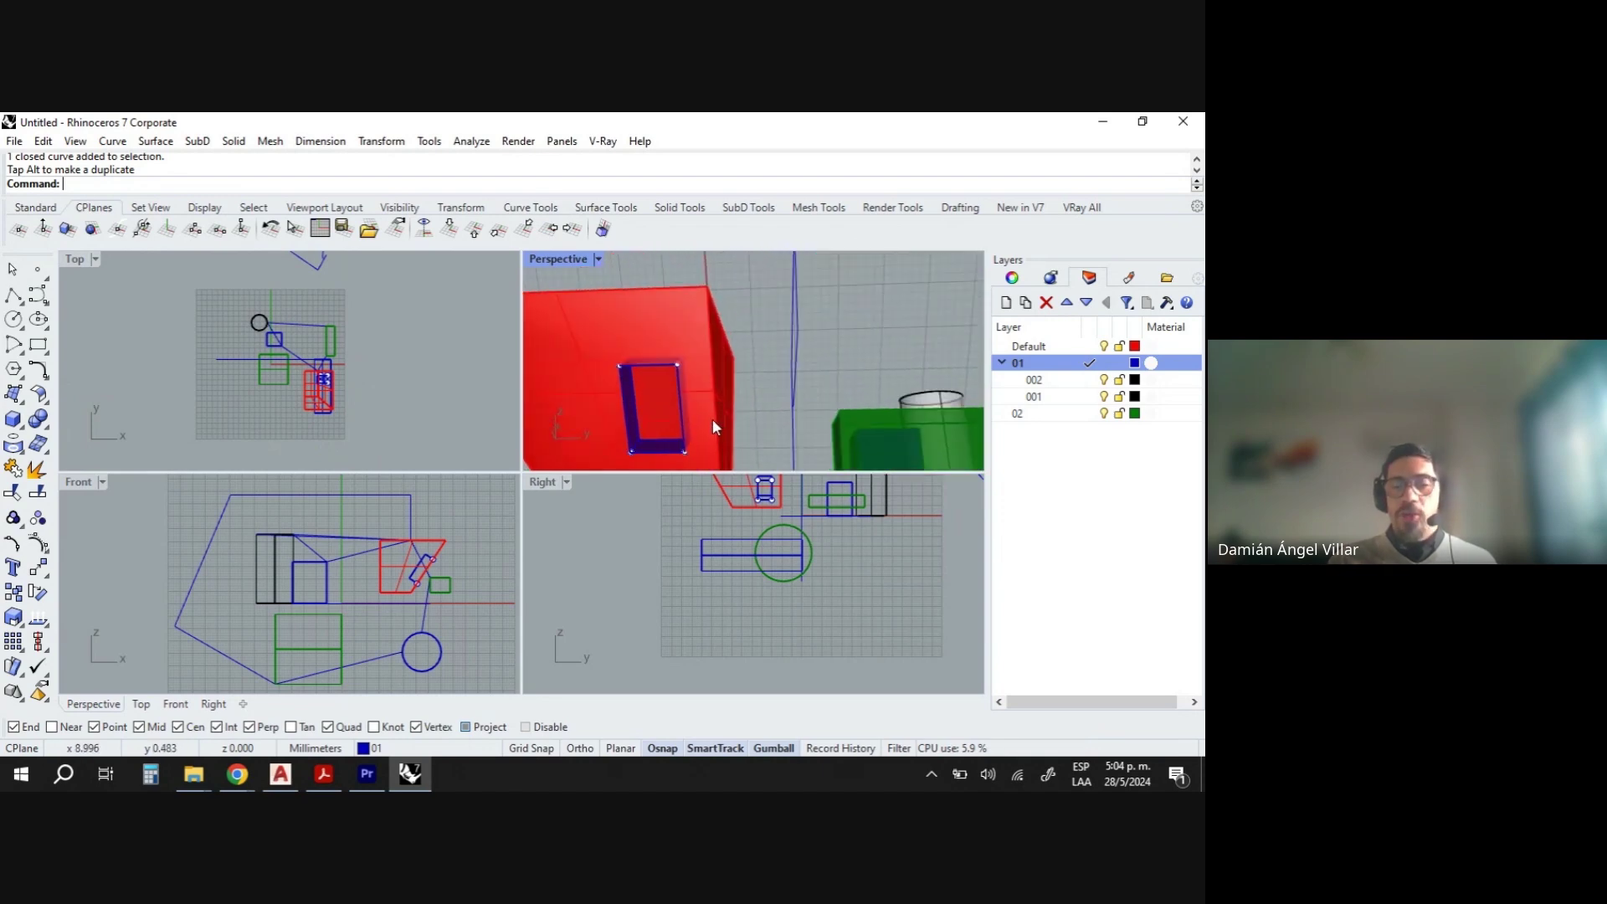
Select the opening's extruded side walls and make Default the current layer.
{"action": "left_click", "coordinate": [659, 445]}
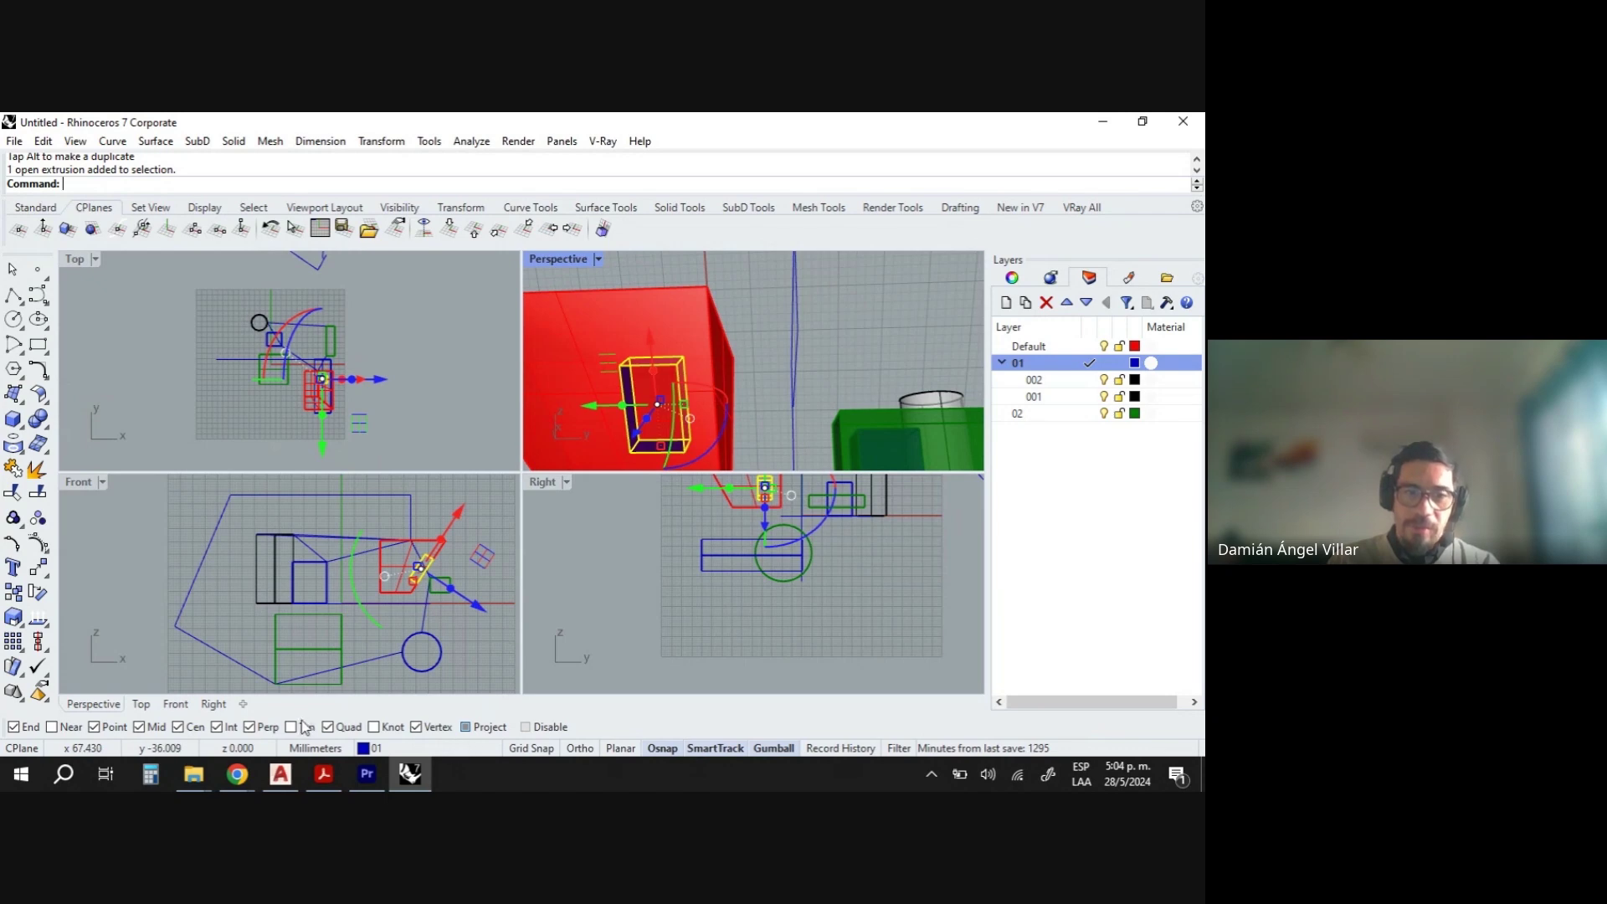
{"action": "left_click", "coordinate": [1090, 346]}
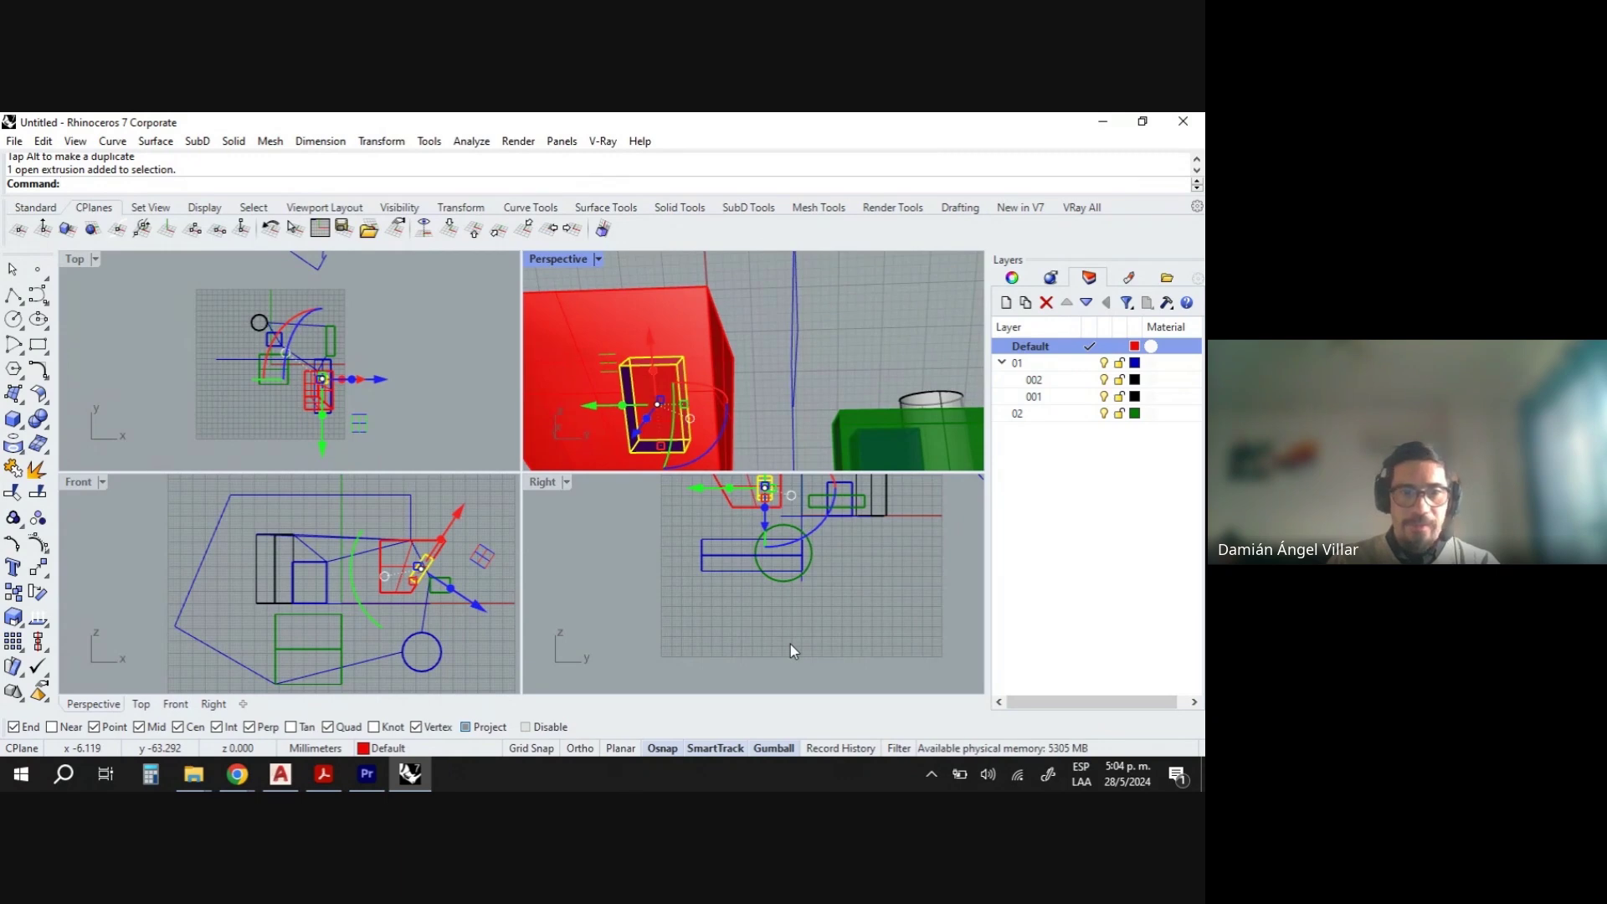
{"action": "type", "text": "trim"}
{"action": "key", "text": "Return"}
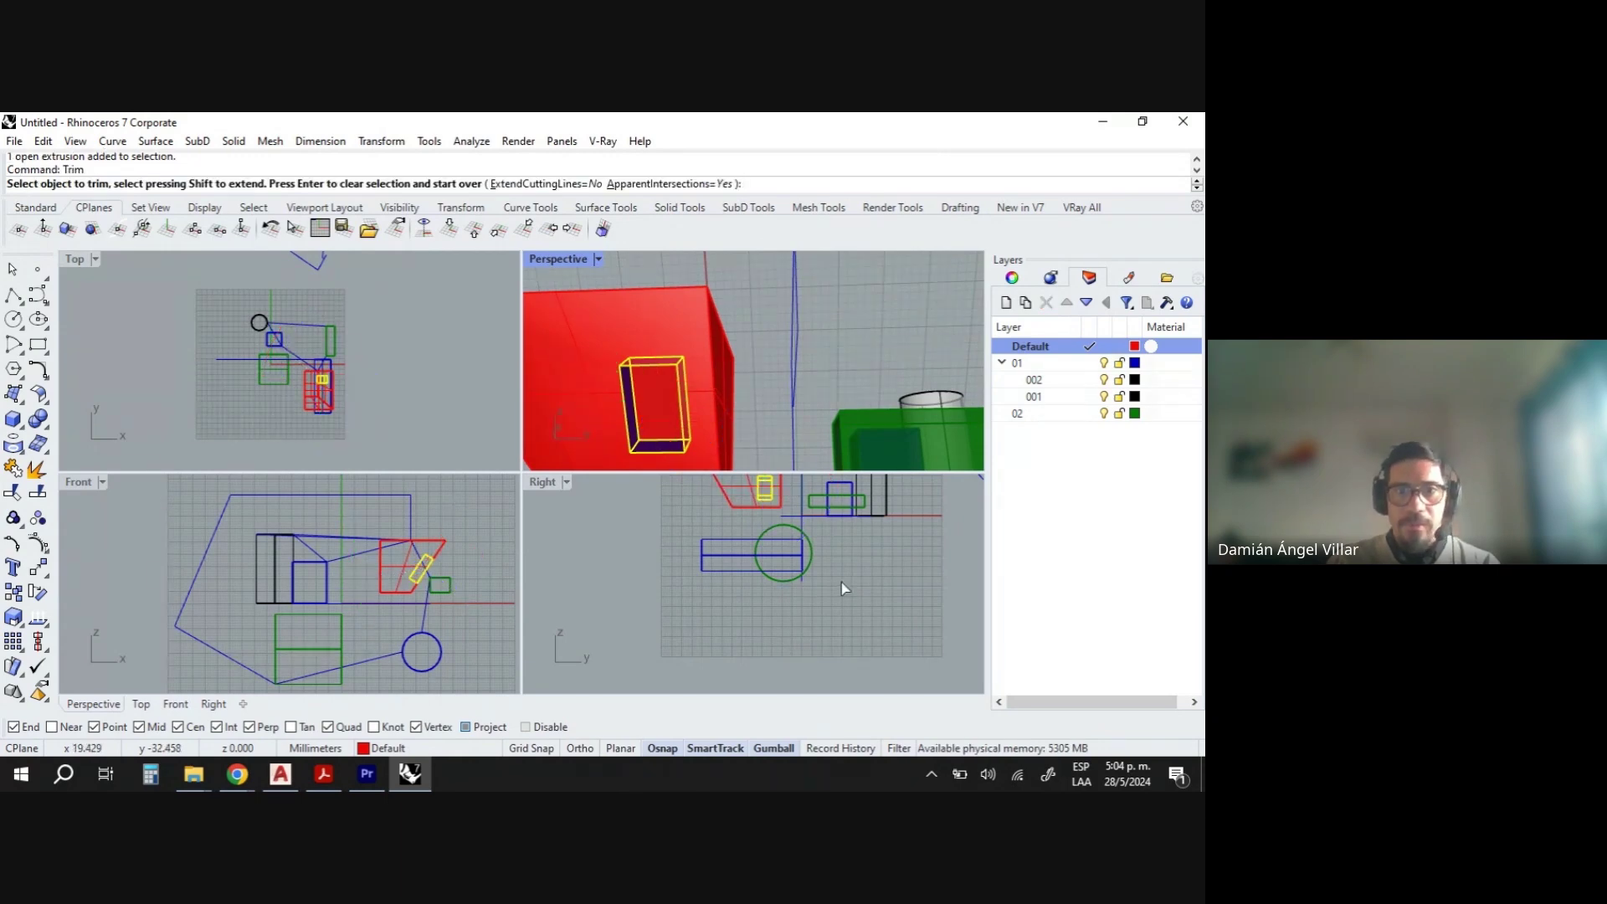
{"action": "right_click_drag", "start_coordinate": [753, 402], "coordinate": [764, 392]}
{"action": "key", "text": "Escape"}
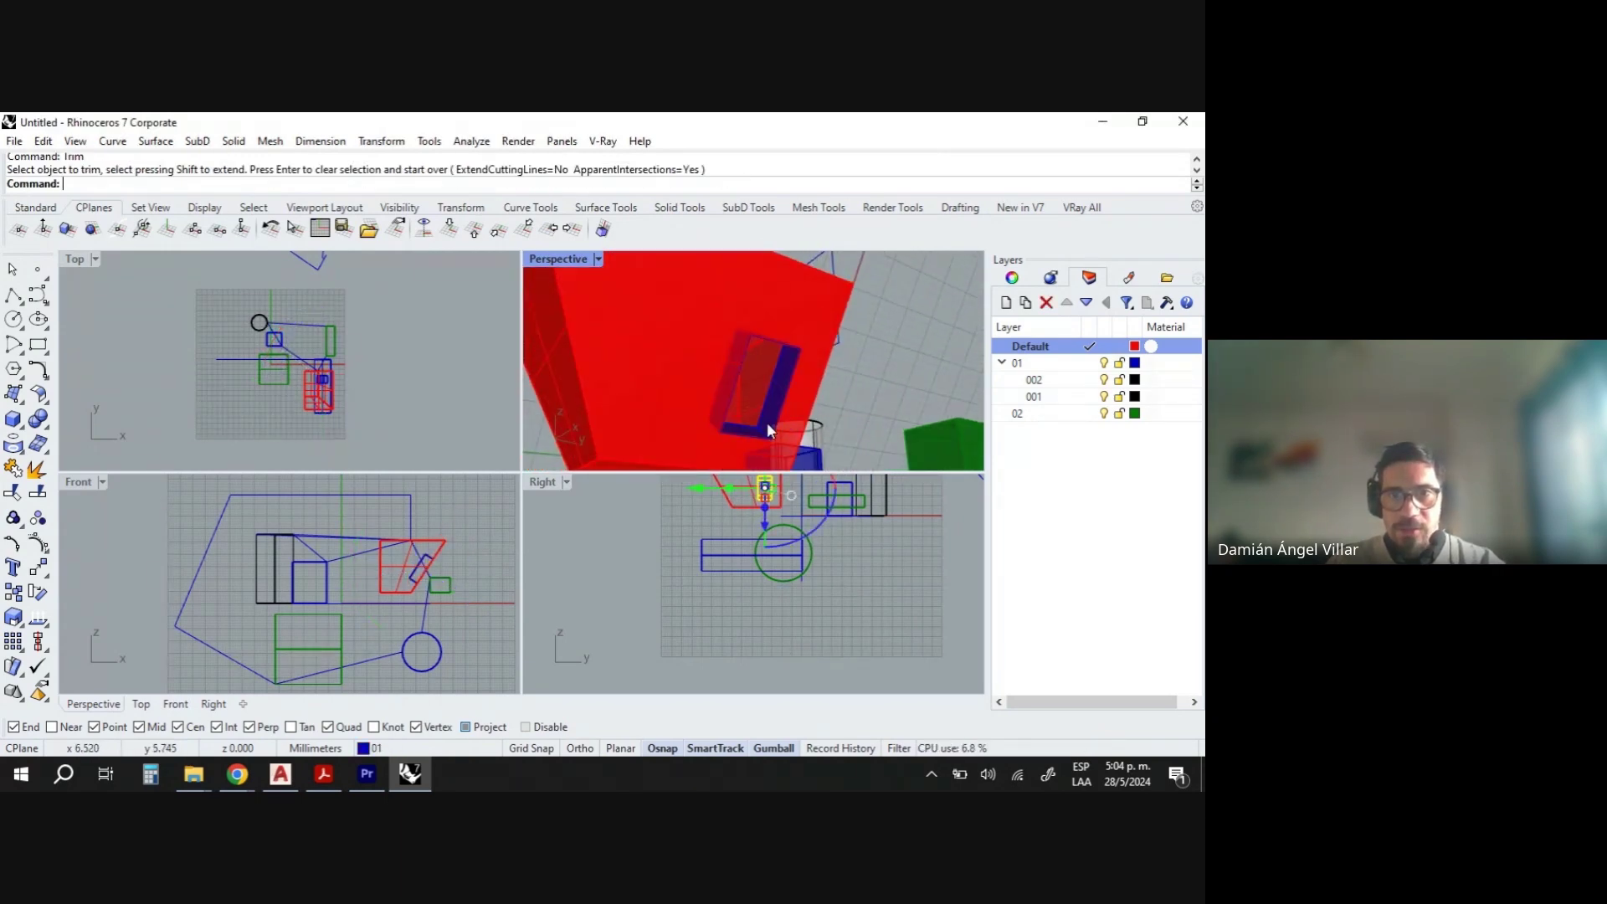
Move the opening's extruded side walls from layer 01 to the Default layer and clear the selection.
{"action": "left_click", "coordinate": [769, 425]}
{"action": "scroll", "coordinate": [768, 425], "scroll_direction": "up", "scroll_amount": 5}
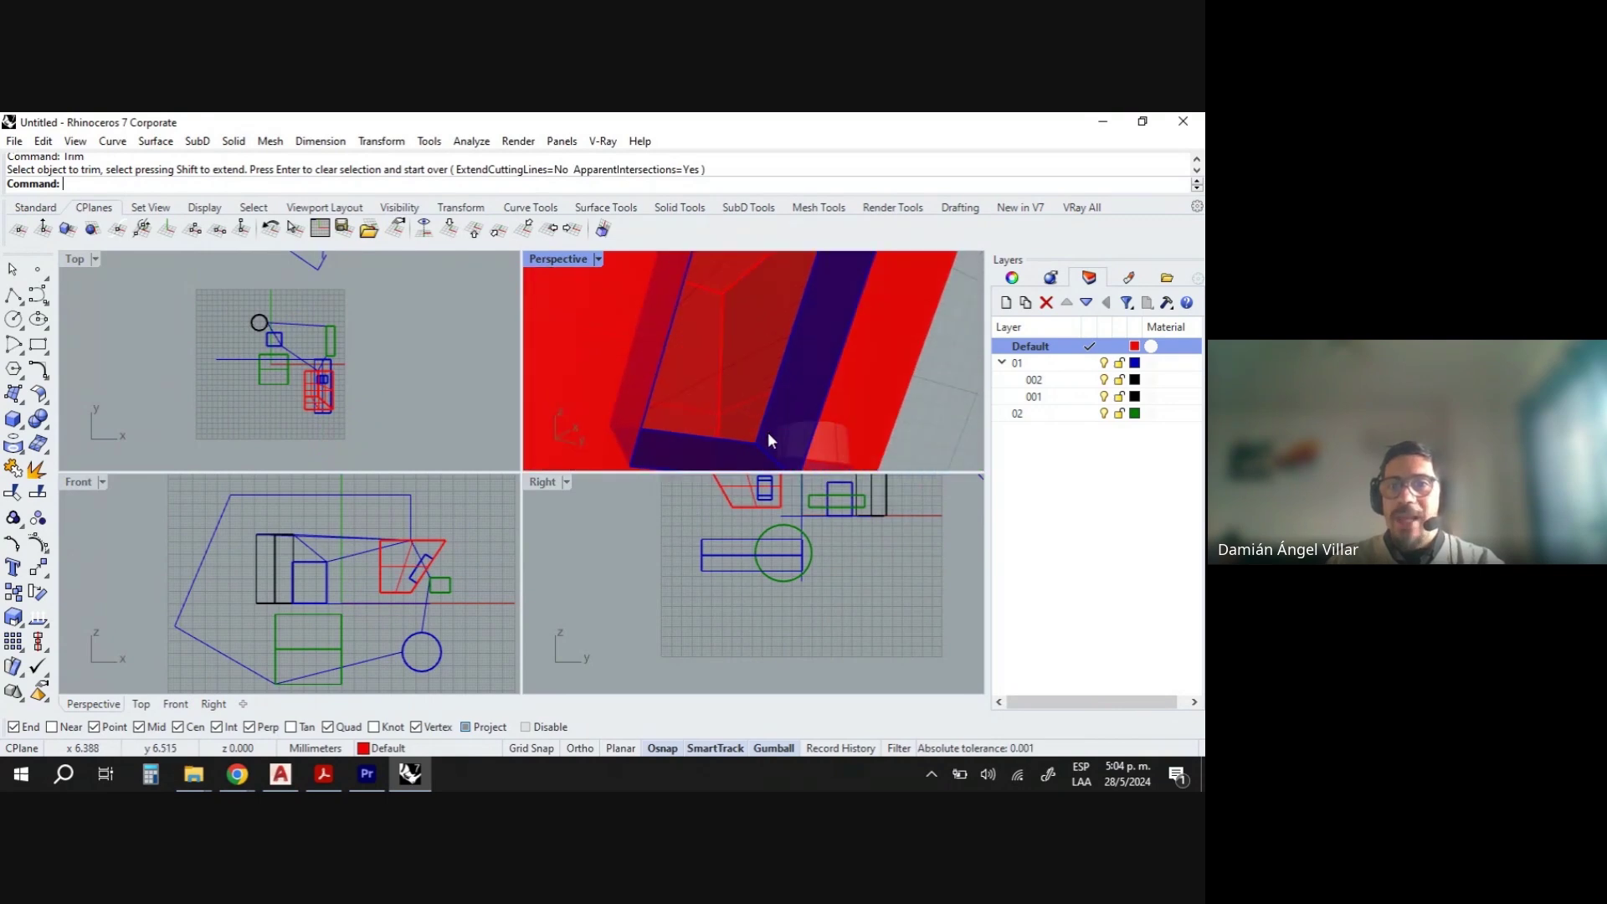
{"action": "left_click", "coordinate": [763, 431]}
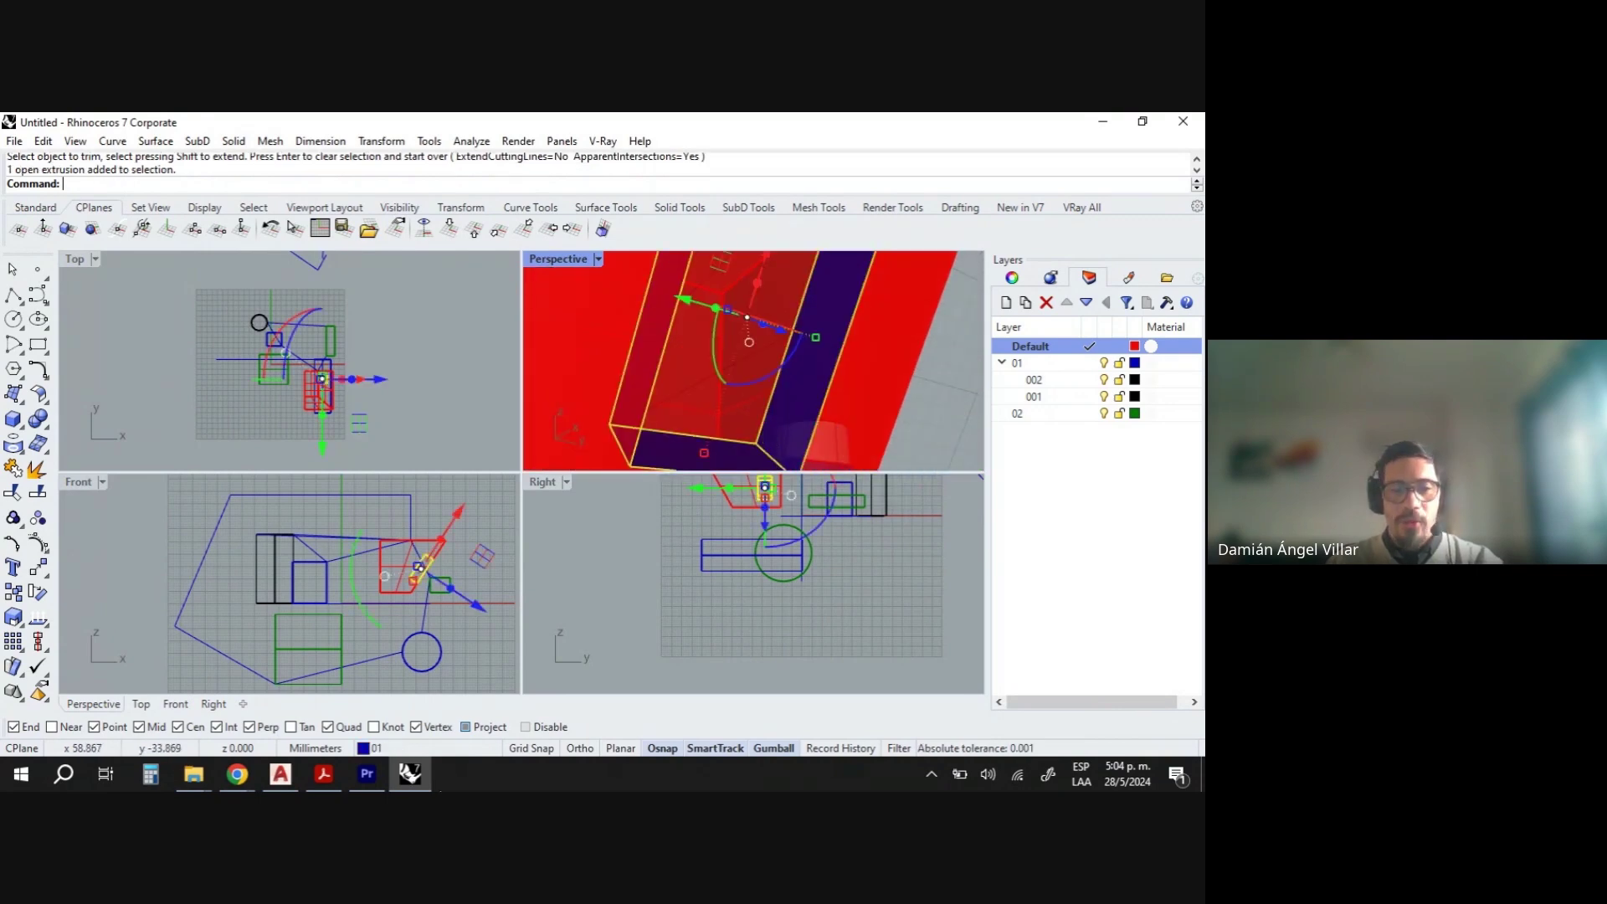
{"action": "left_click", "coordinate": [372, 748]}
{"action": "left_click", "coordinate": [396, 666]}
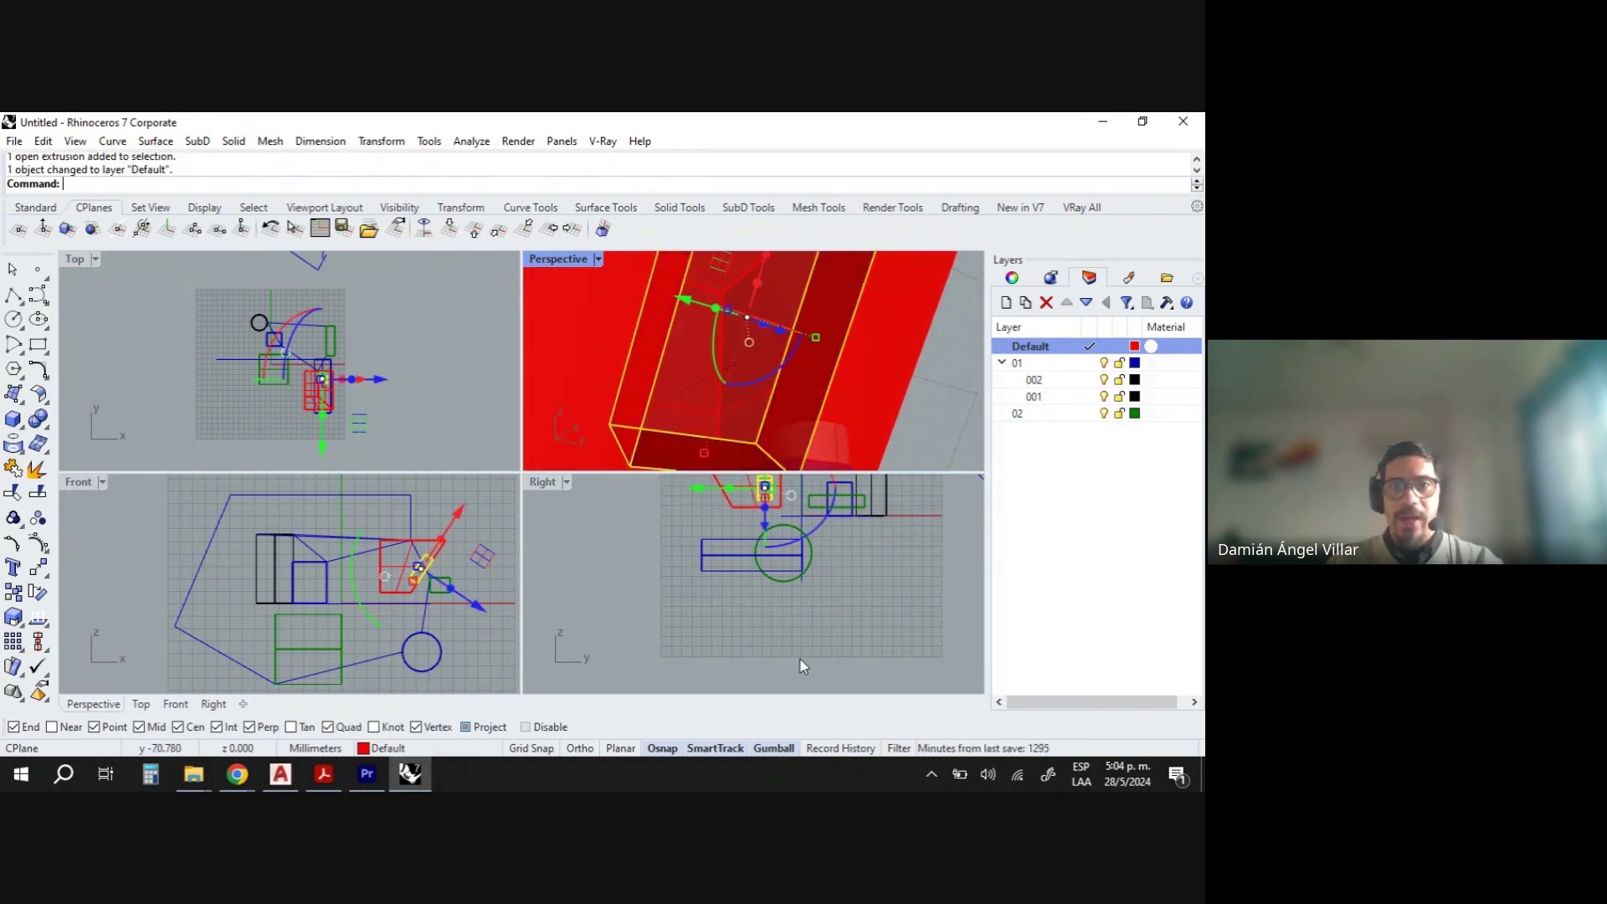
{"action": "key", "text": "Escape"}
Move the blue rectangle curve sideways along the slanted face until it lies clear of the opening.
{"action": "right_click_drag", "start_coordinate": [778, 393], "coordinate": [646, 370]}
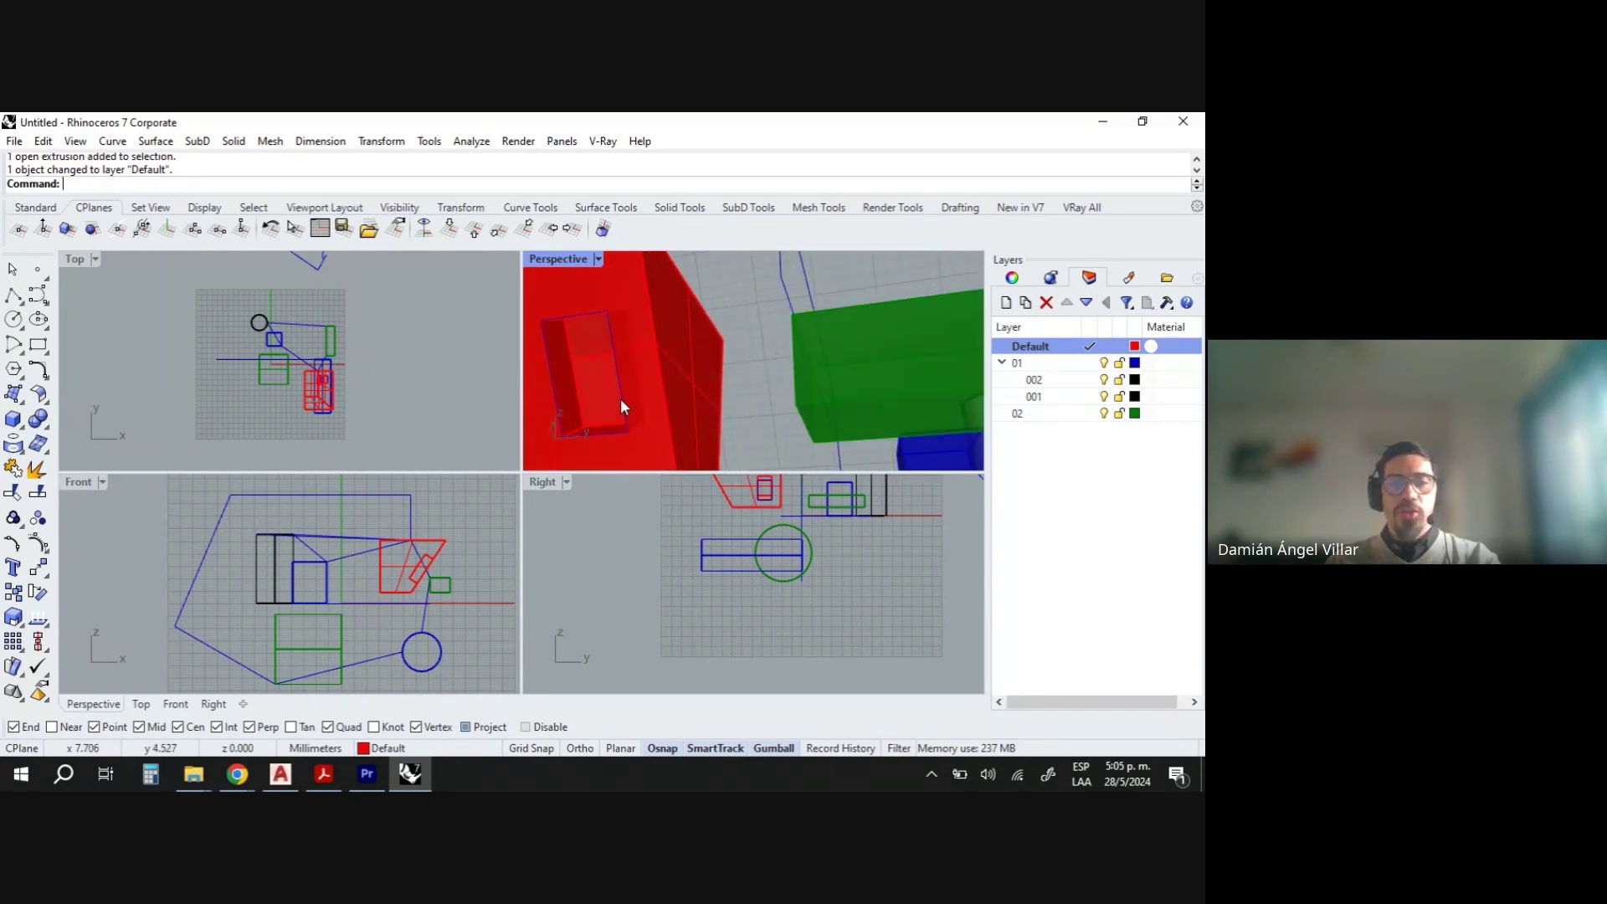
{"action": "left_click", "coordinate": [622, 392]}
{"action": "left_click", "coordinate": [679, 440]}
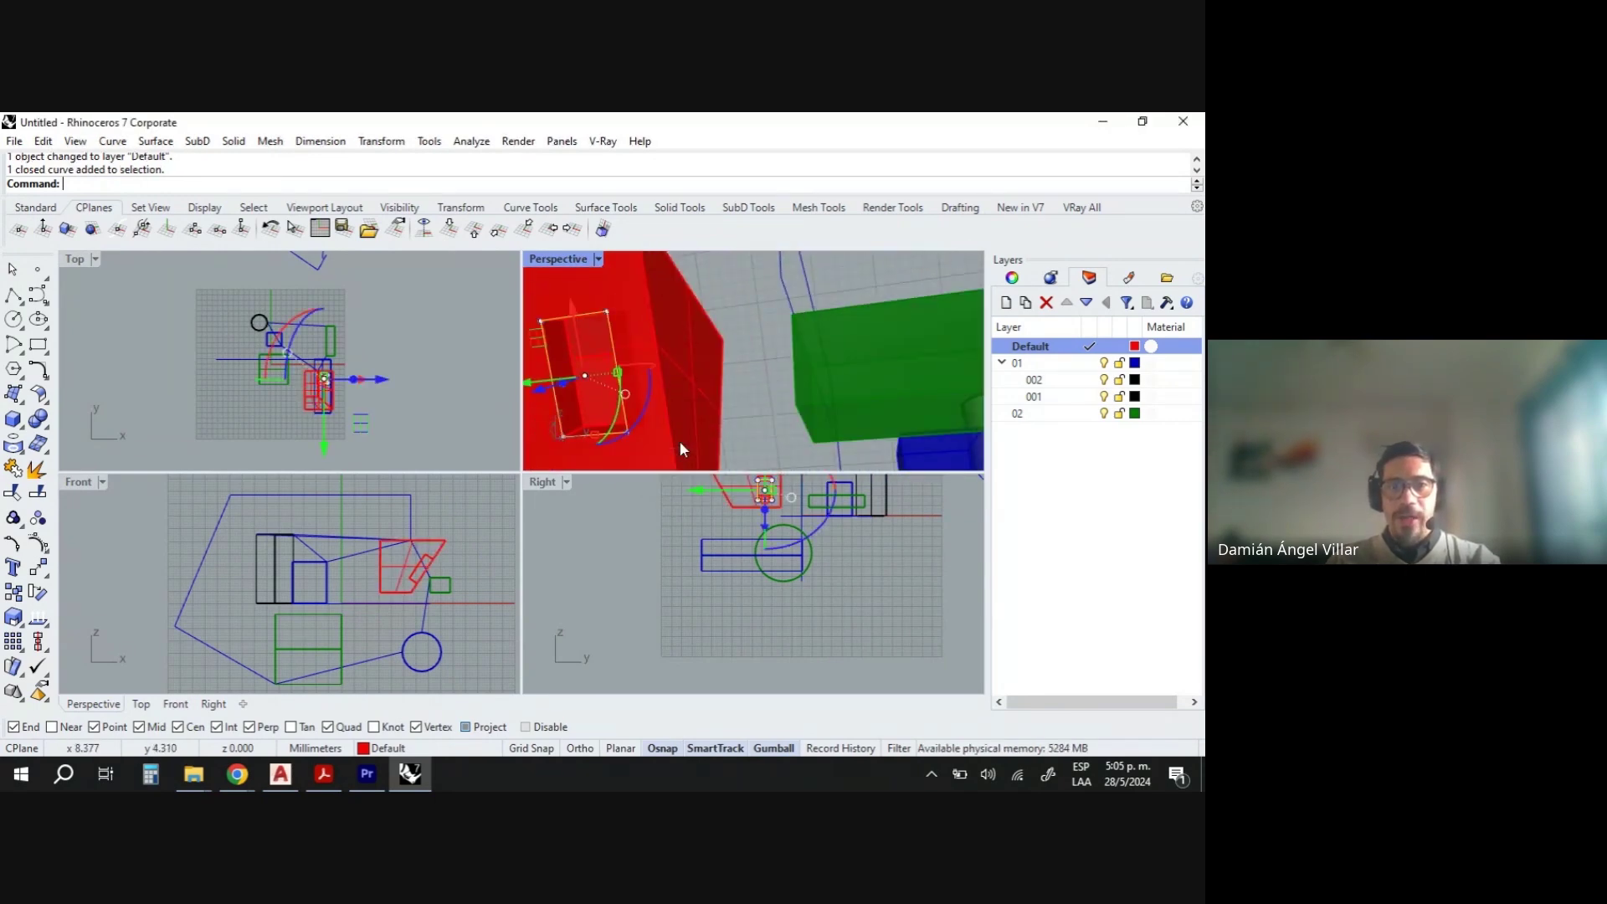
{"action": "right_click_drag", "start_coordinate": [680, 440], "coordinate": [693, 412]}
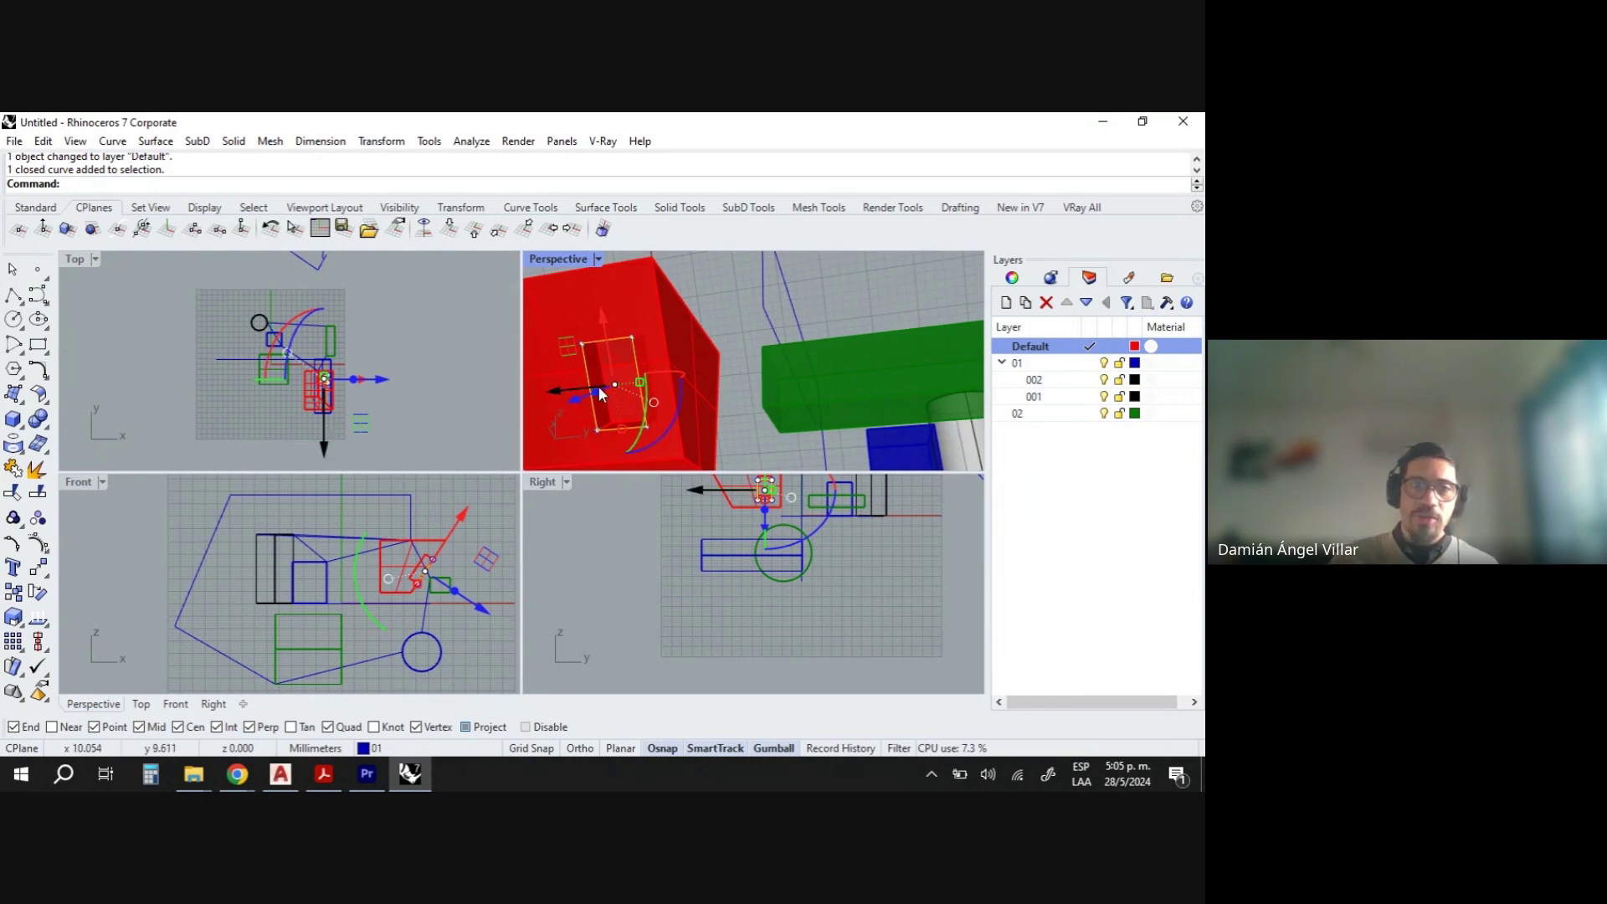
{"action": "left_click_drag", "start_coordinate": [601, 393], "coordinate": [553, 388]}
{"action": "right_click_drag", "start_coordinate": [552, 389], "coordinate": [666, 380]}
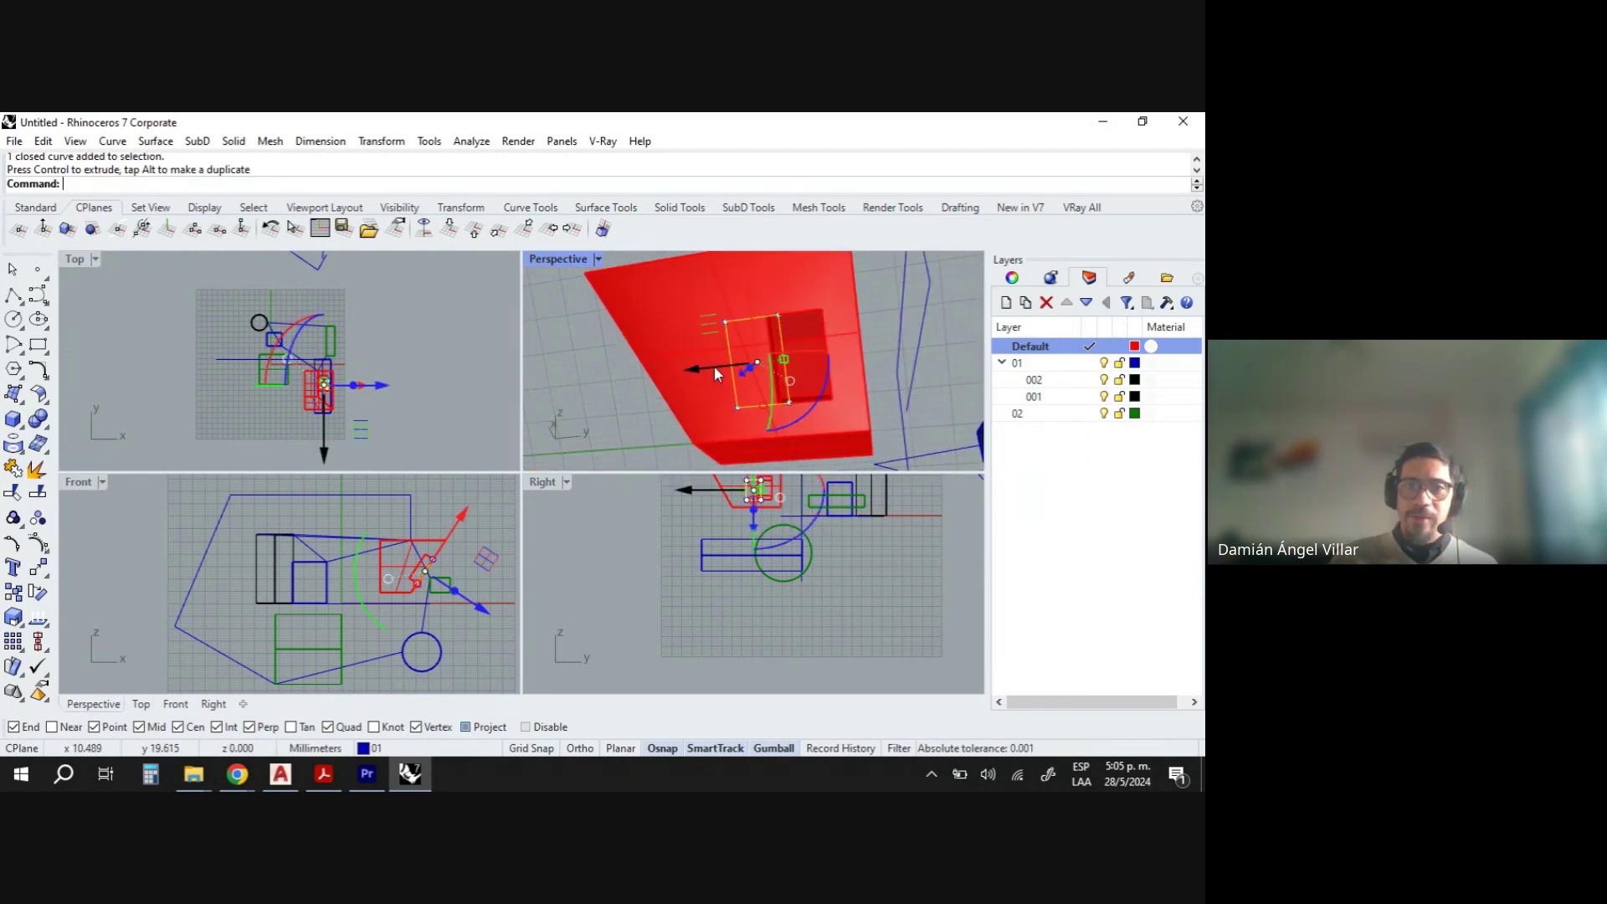
{"action": "left_click_drag", "start_coordinate": [715, 368], "coordinate": [673, 365]}
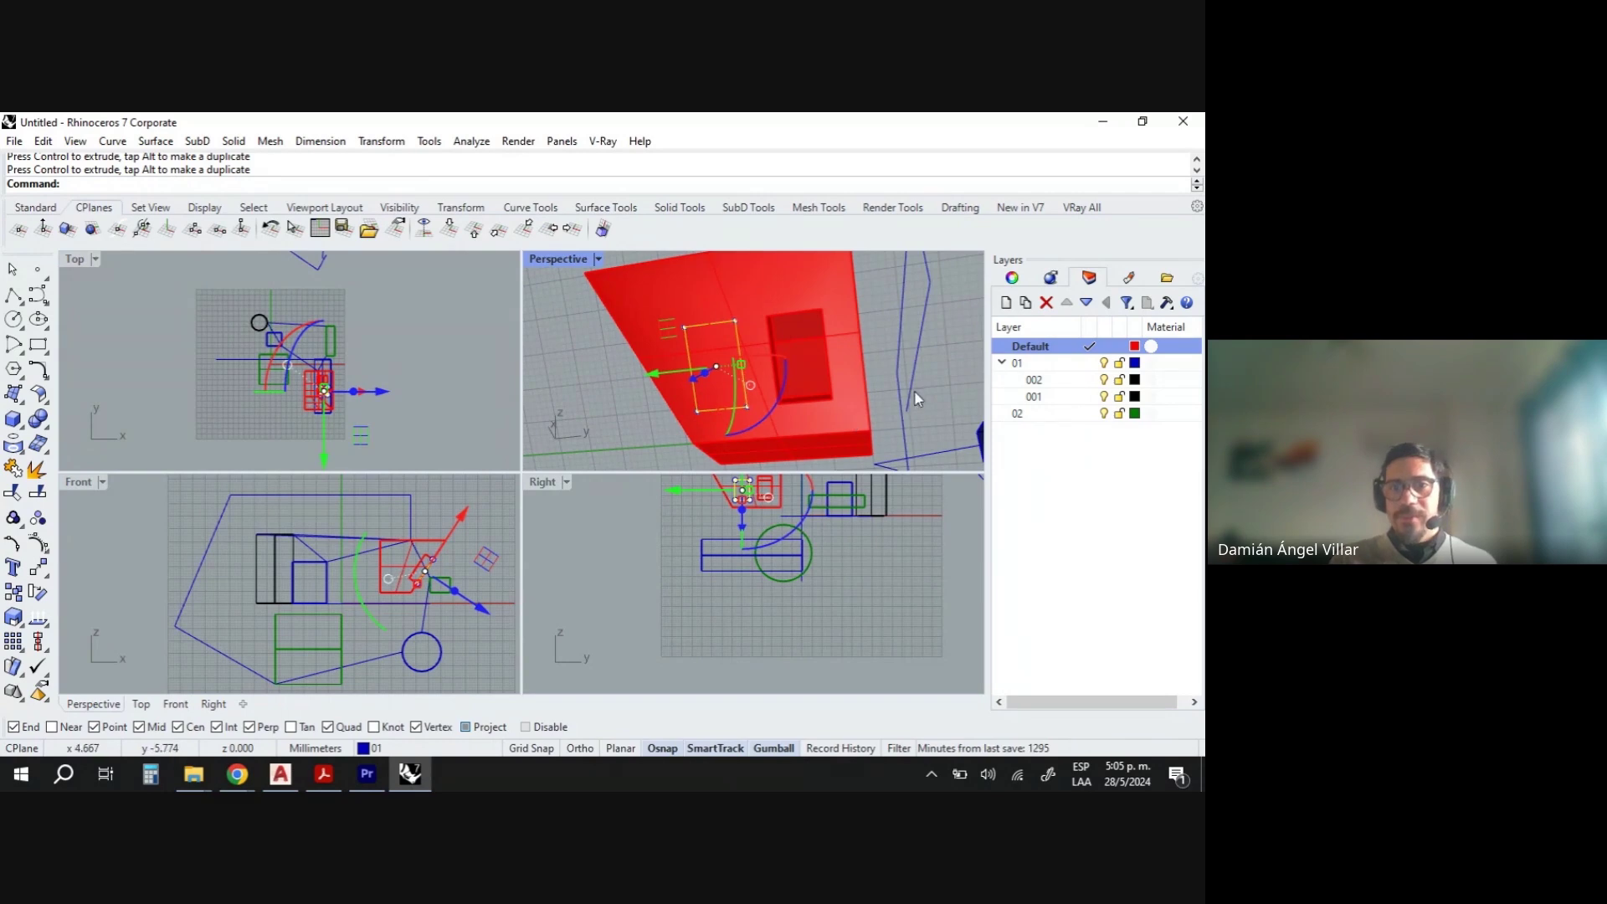
Try trimming the red solid with the moved rectangle by picking the part outside it, and undo the trim.
{"action": "type", "text": "trim"}
{"action": "key", "text": "Return"}
{"action": "right_click_drag", "start_coordinate": [841, 390], "coordinate": [735, 399]}
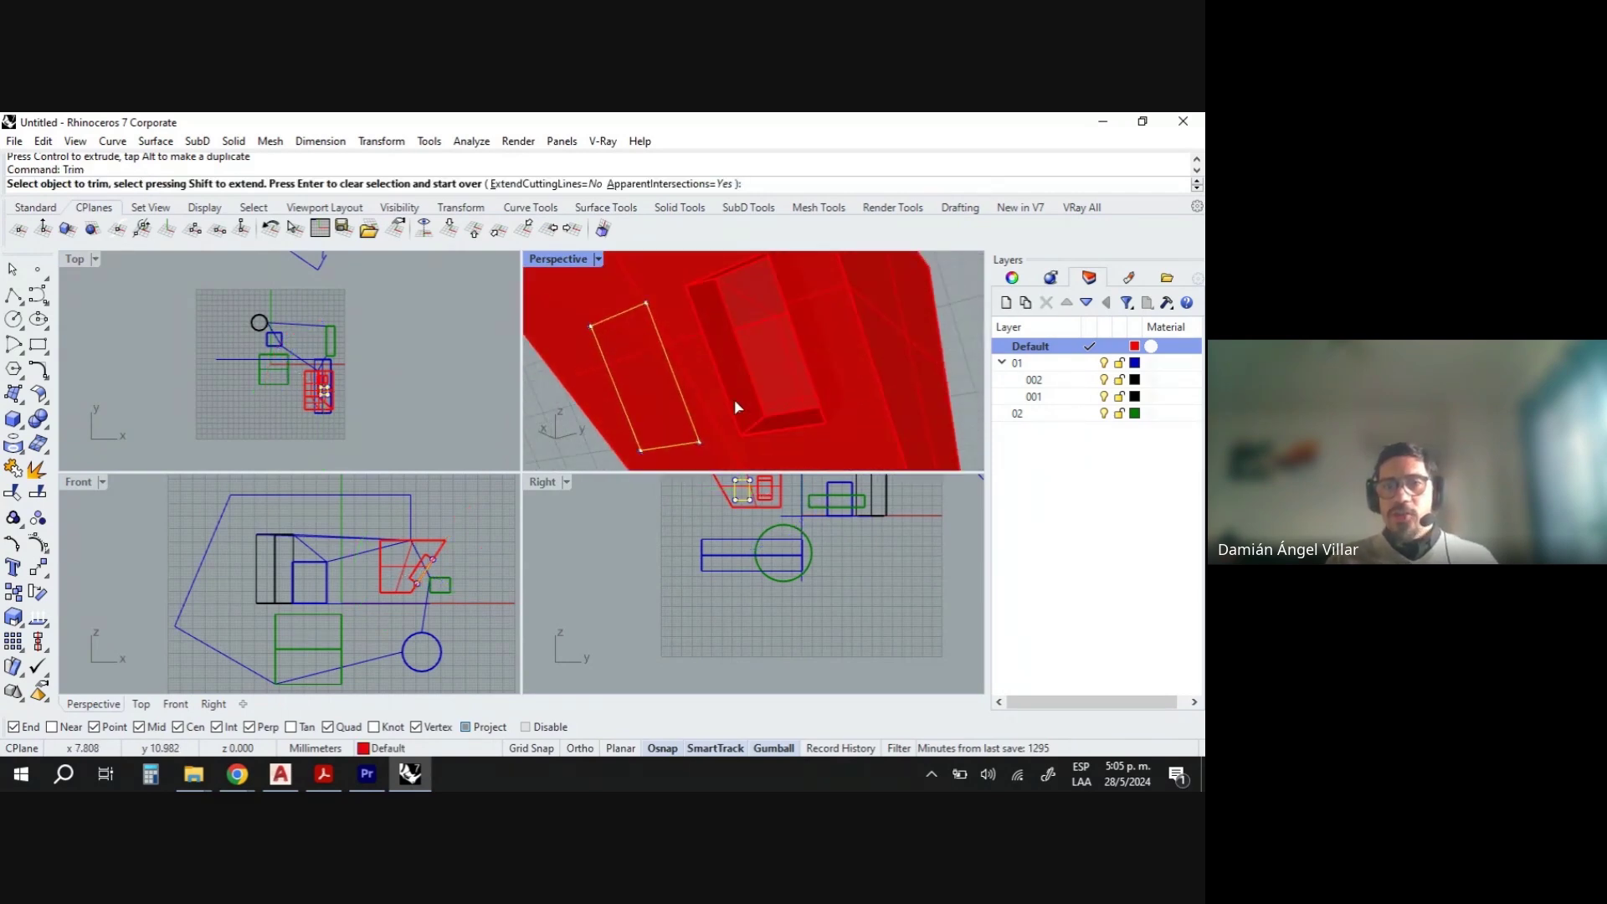
{"action": "right_click_drag", "start_coordinate": [829, 436], "coordinate": [820, 400]}
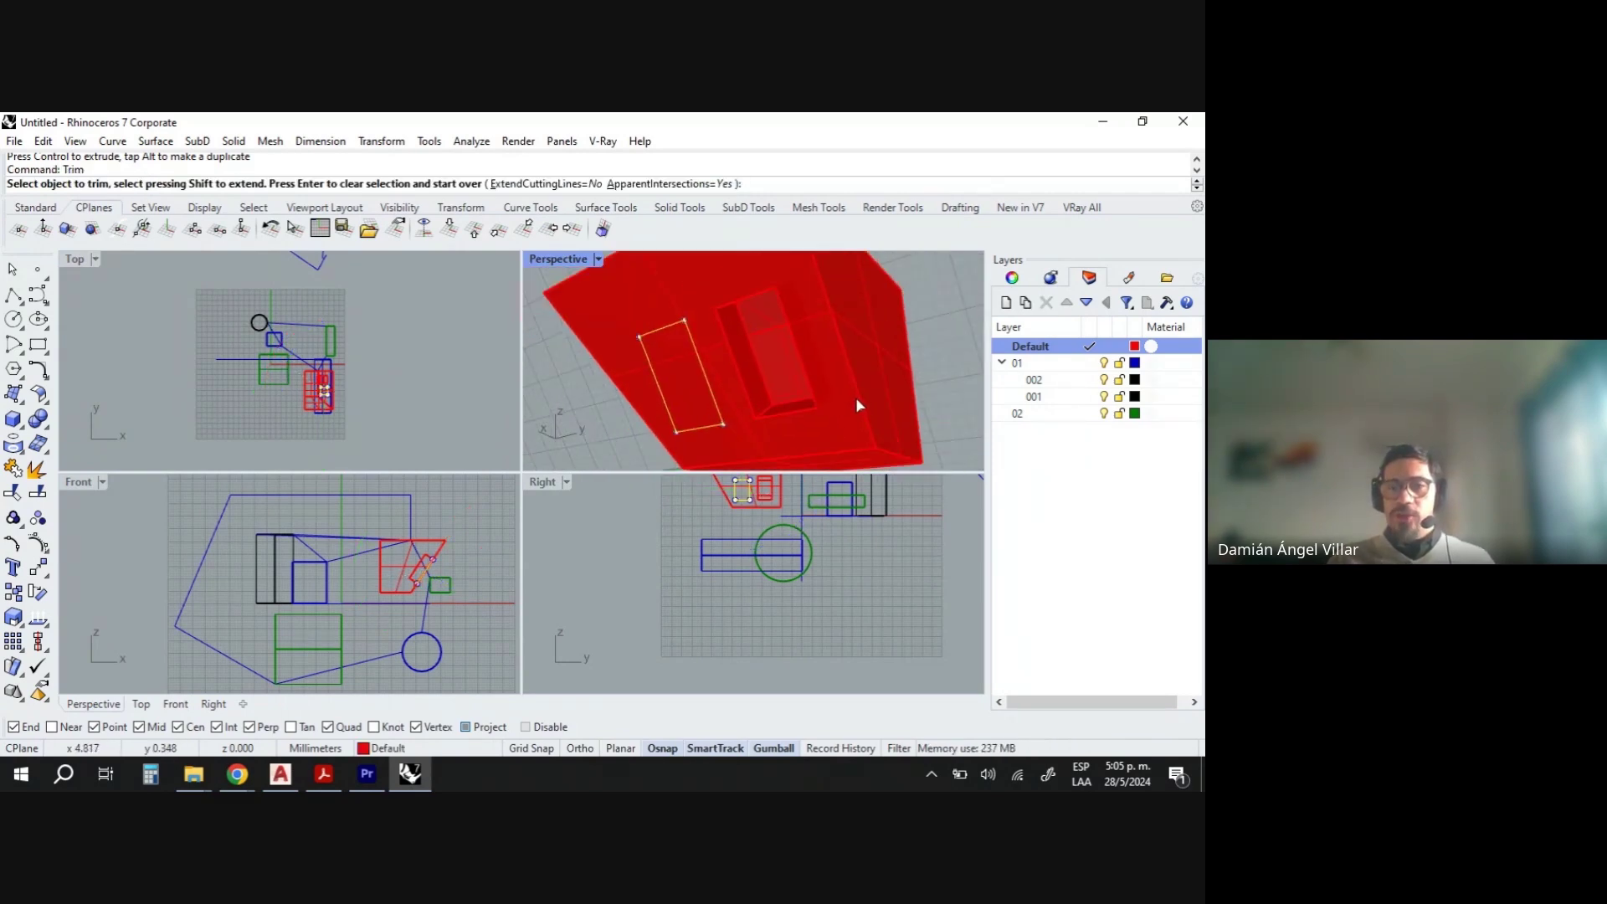
{"action": "left_click", "coordinate": [856, 397]}
{"action": "key", "text": "Return"}
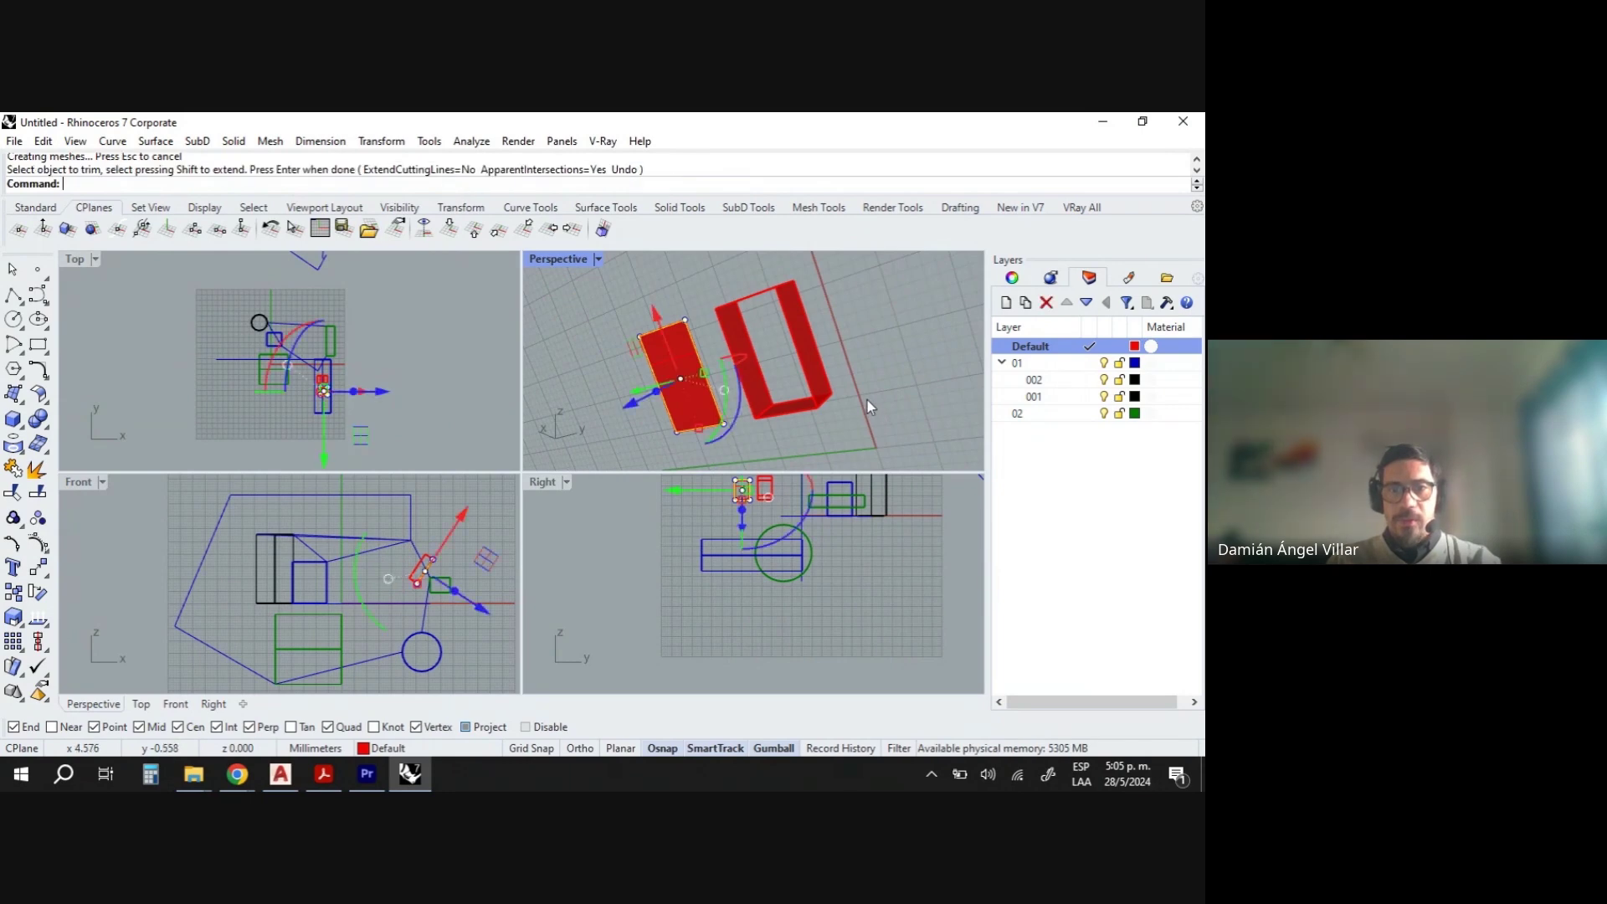
{"action": "key", "text": "ctrl+z"}
{"action": "key", "text": "Escape"}
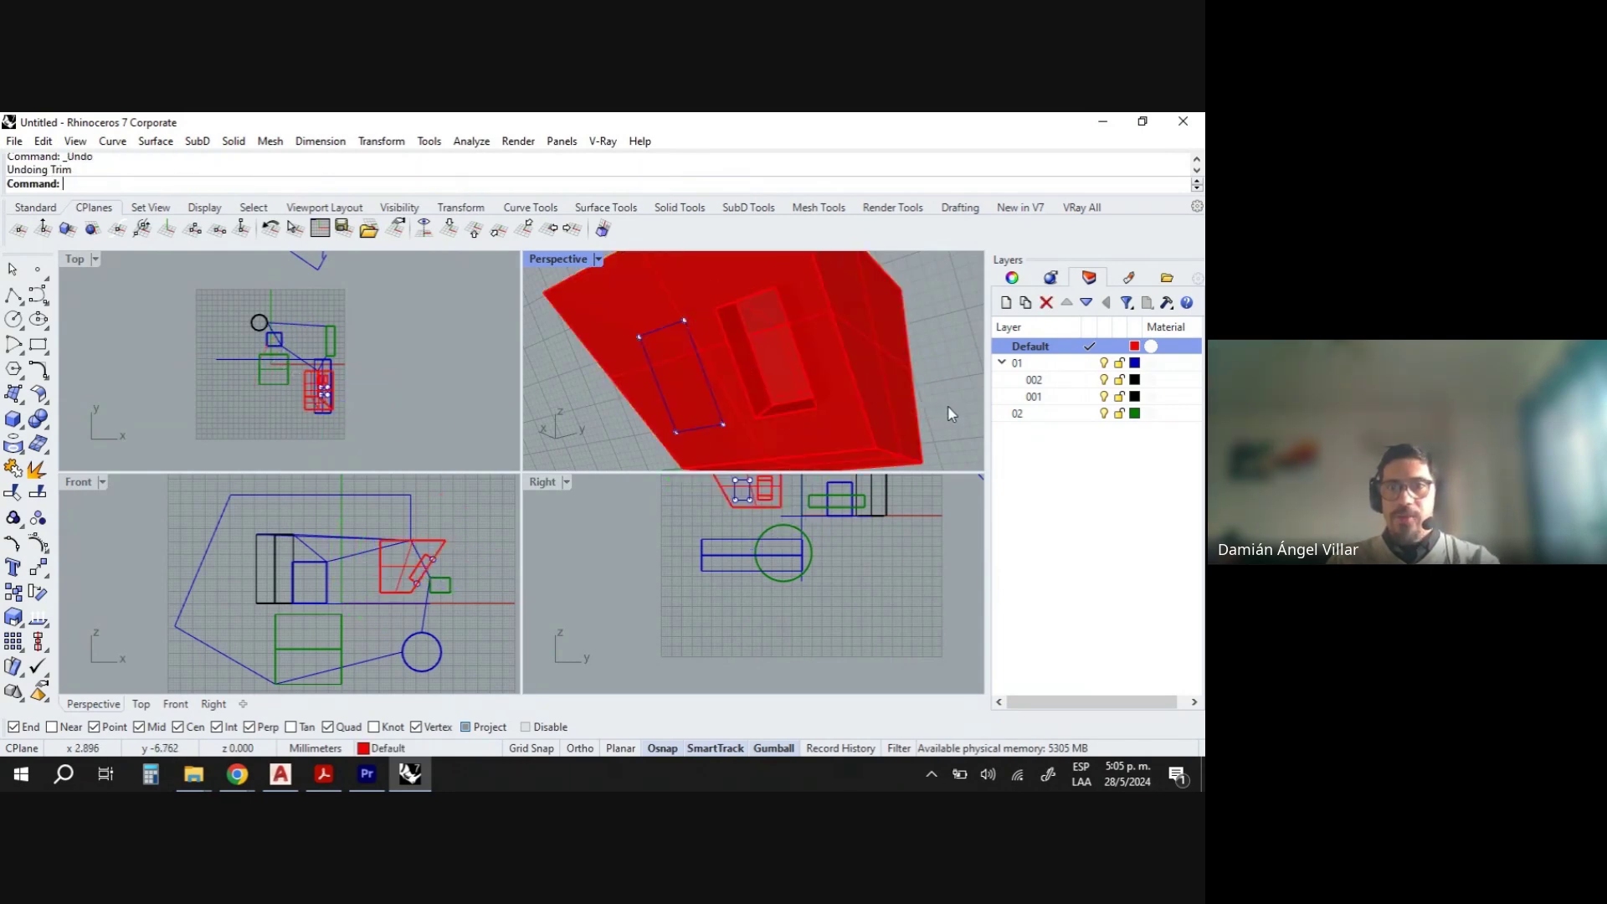
Select the red solid and the opening's side walls in turn to check whether they are separate objects.
{"action": "left_click", "coordinate": [866, 410]}
{"action": "key", "text": "Escape"}
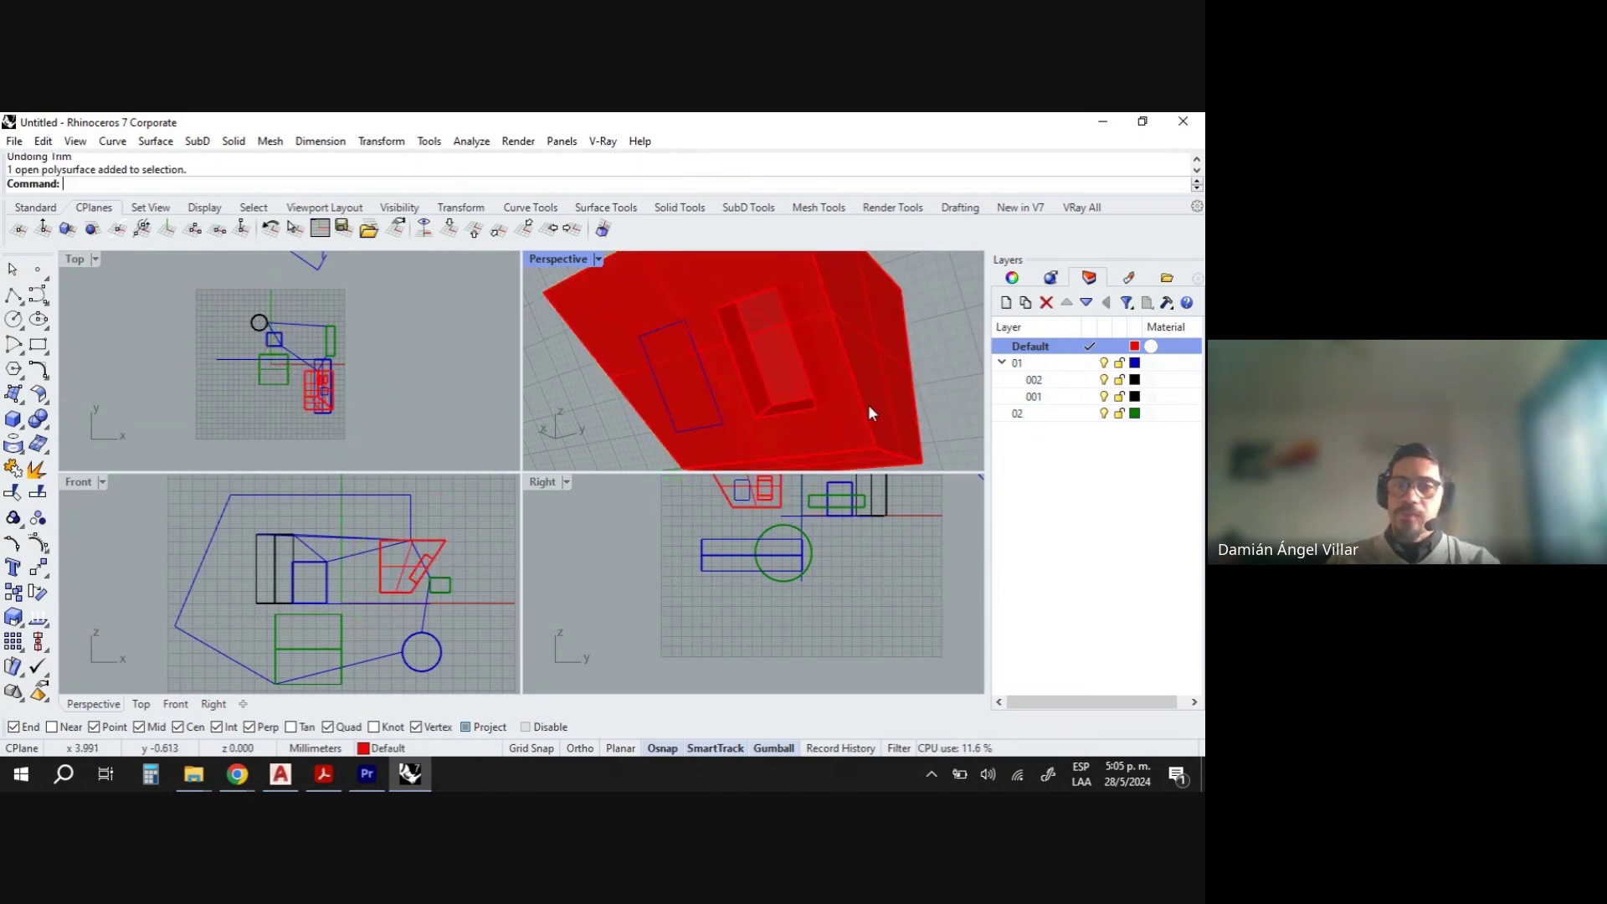
{"action": "left_click", "coordinate": [868, 407]}
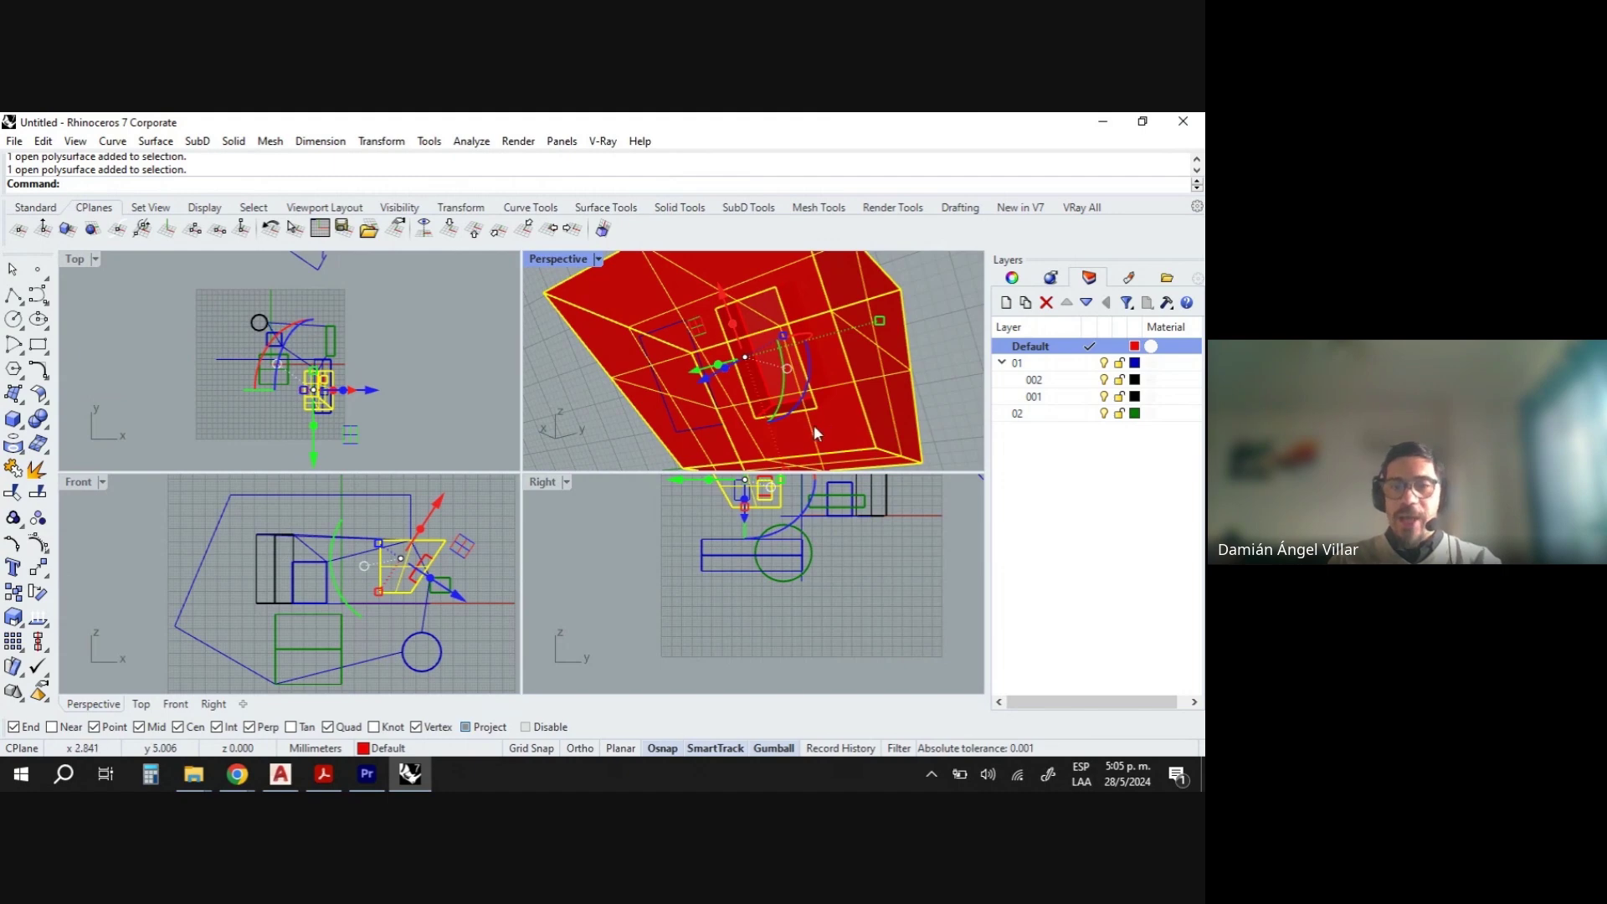
{"action": "key", "text": "Escape"}
{"action": "left_click", "coordinate": [766, 392]}
{"action": "key", "text": "Escape"}
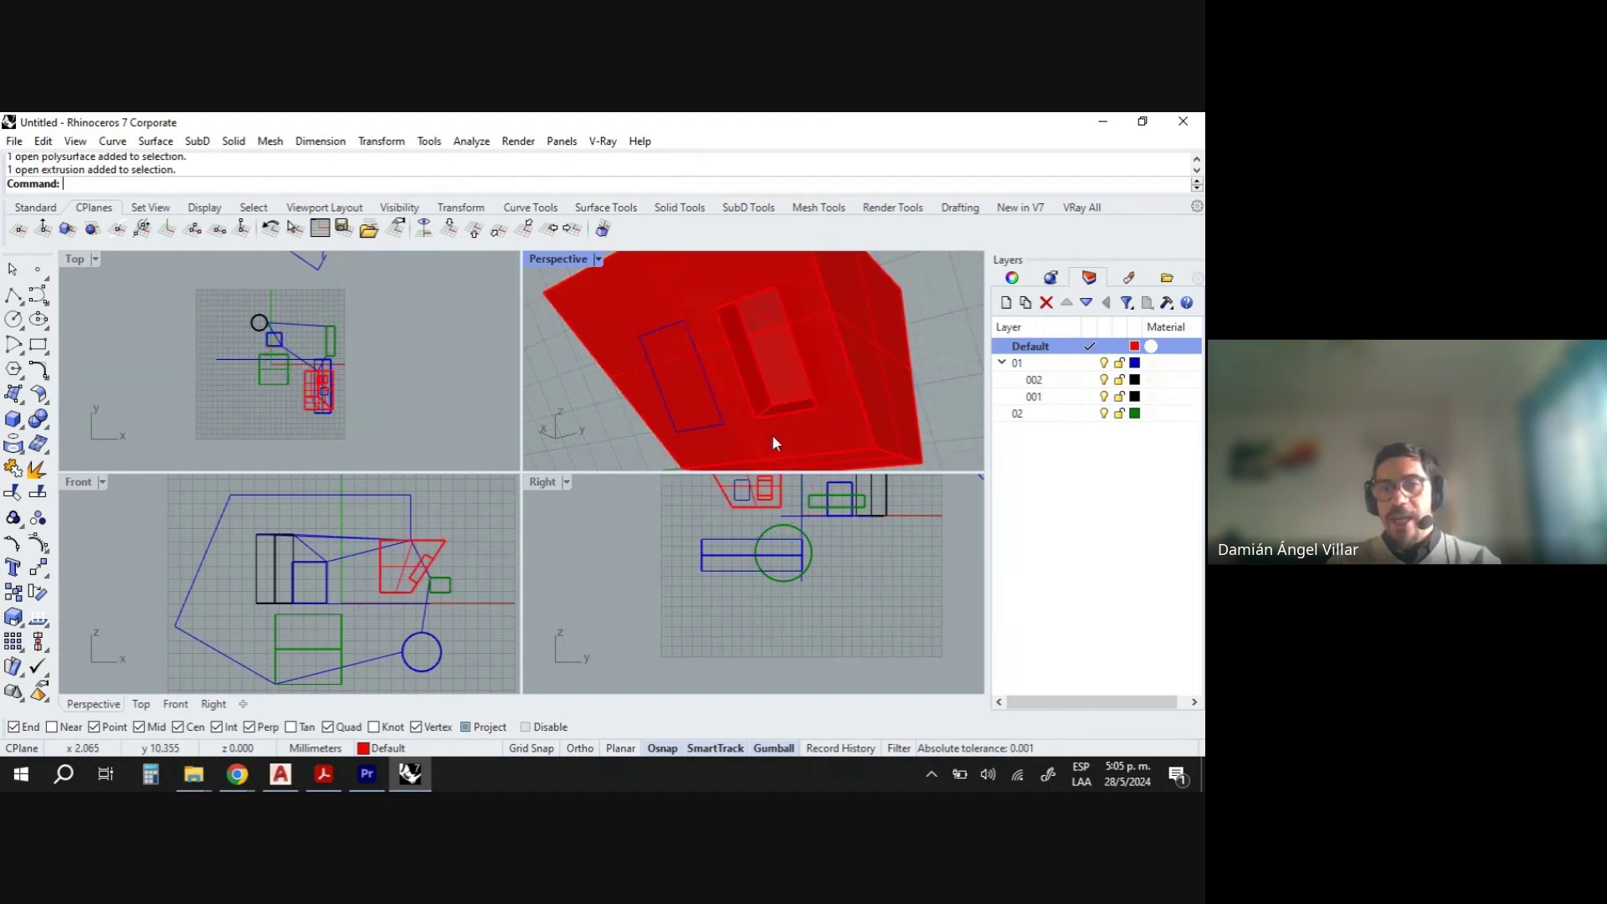
{"action": "right_click_drag", "start_coordinate": [772, 434], "coordinate": [760, 388]}
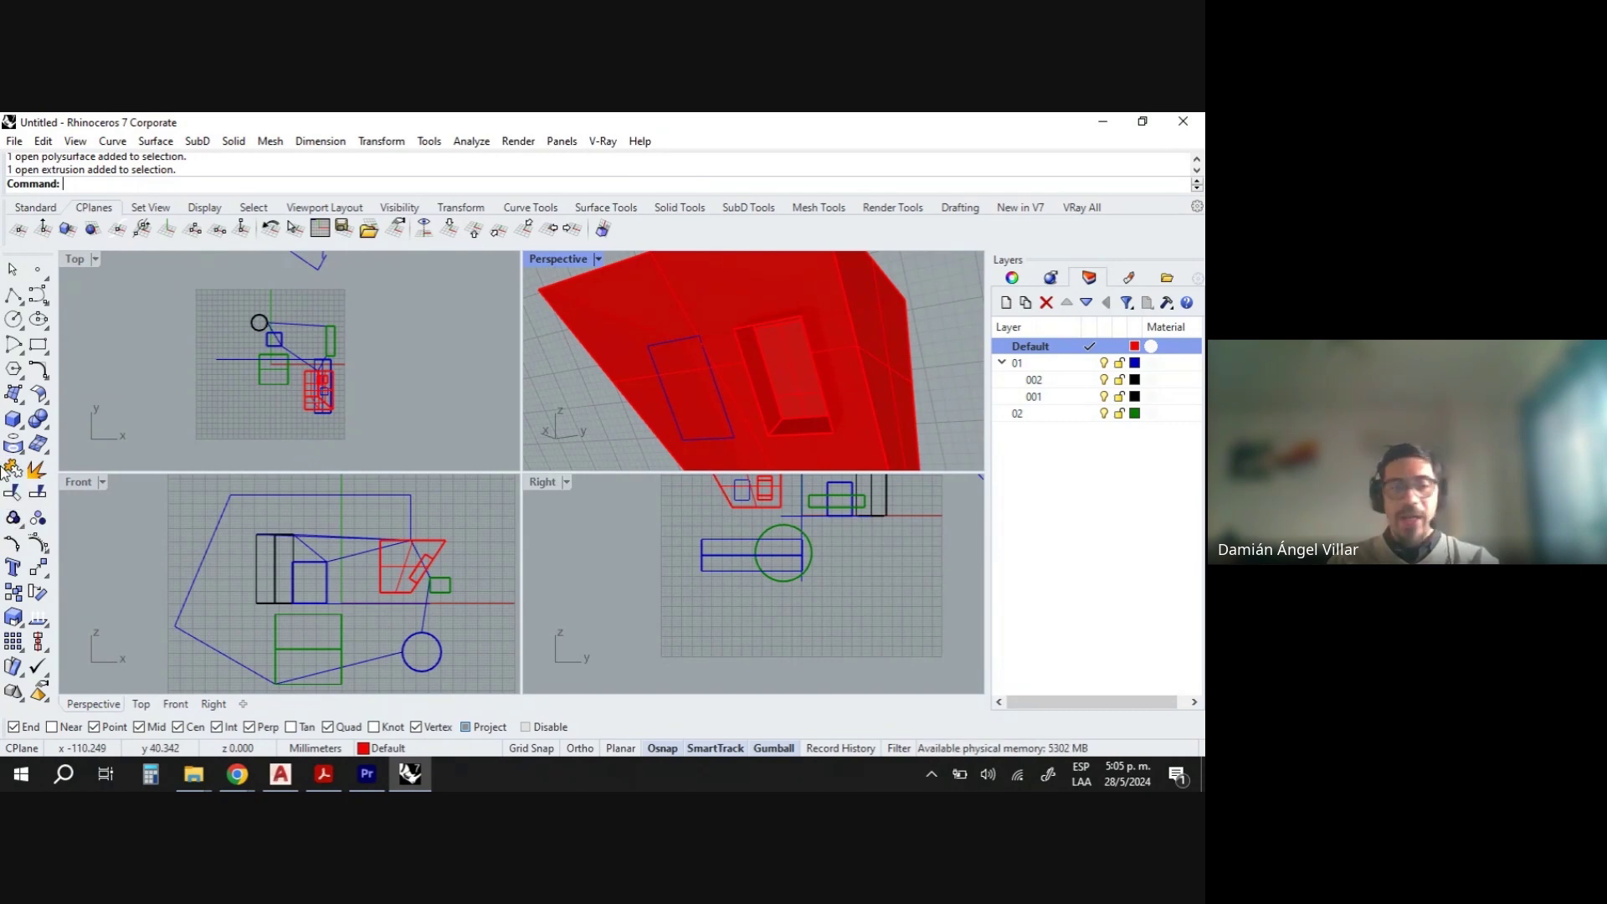
Join the opening's extruded side walls with the red solid into one polysurface.
{"action": "key", "text": "Return"}
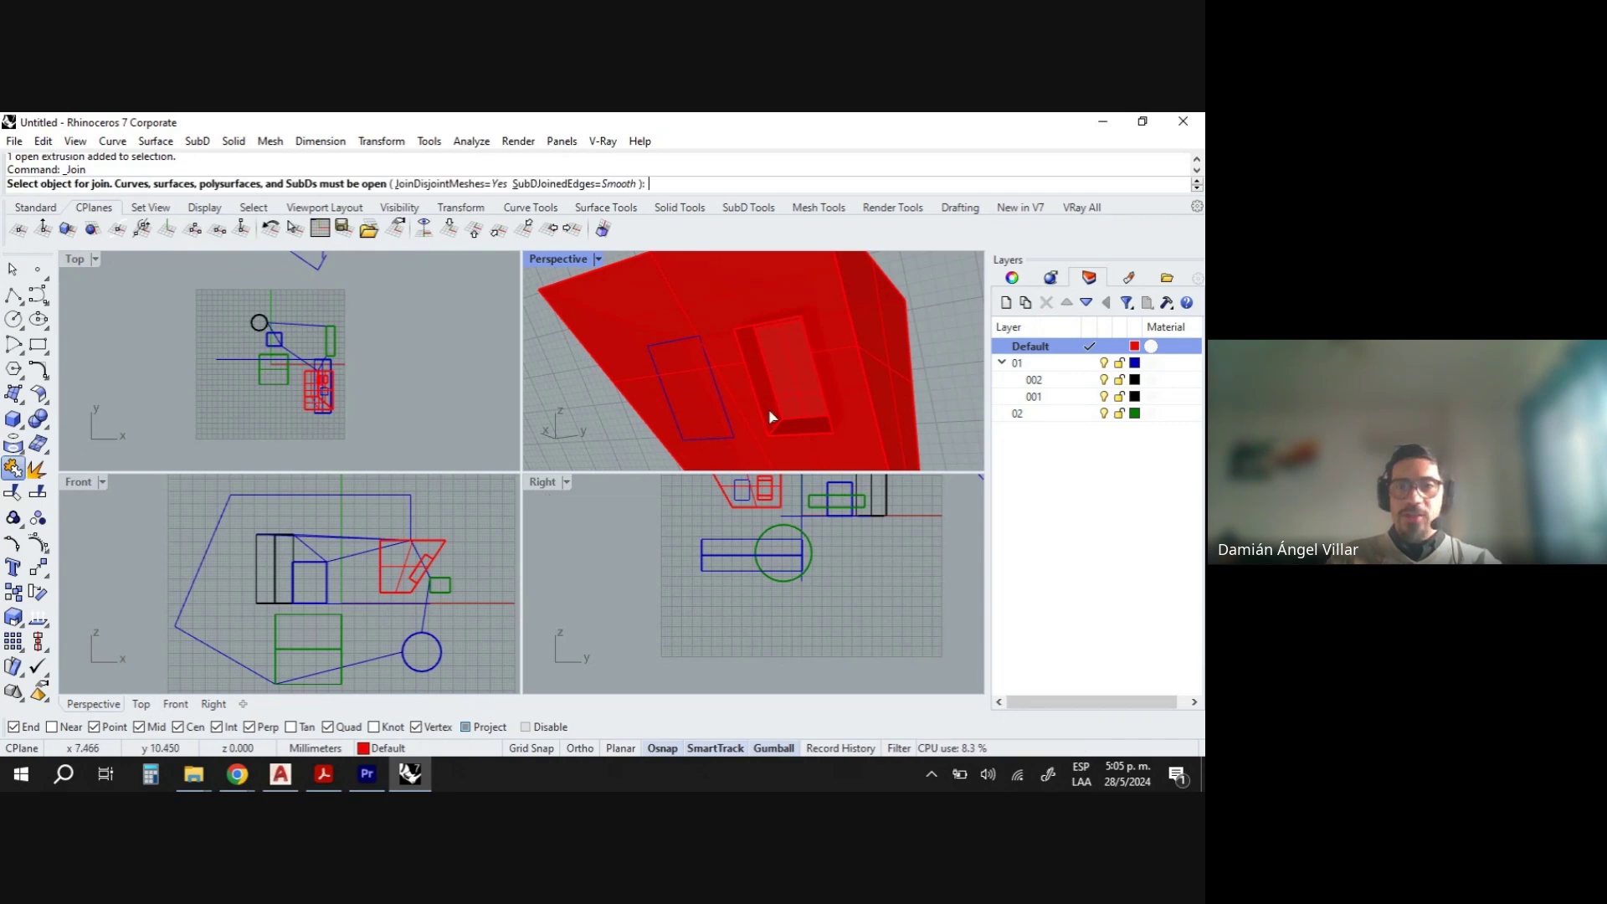
{"action": "left_click", "coordinate": [775, 422]}
{"action": "left_click", "coordinate": [883, 426]}
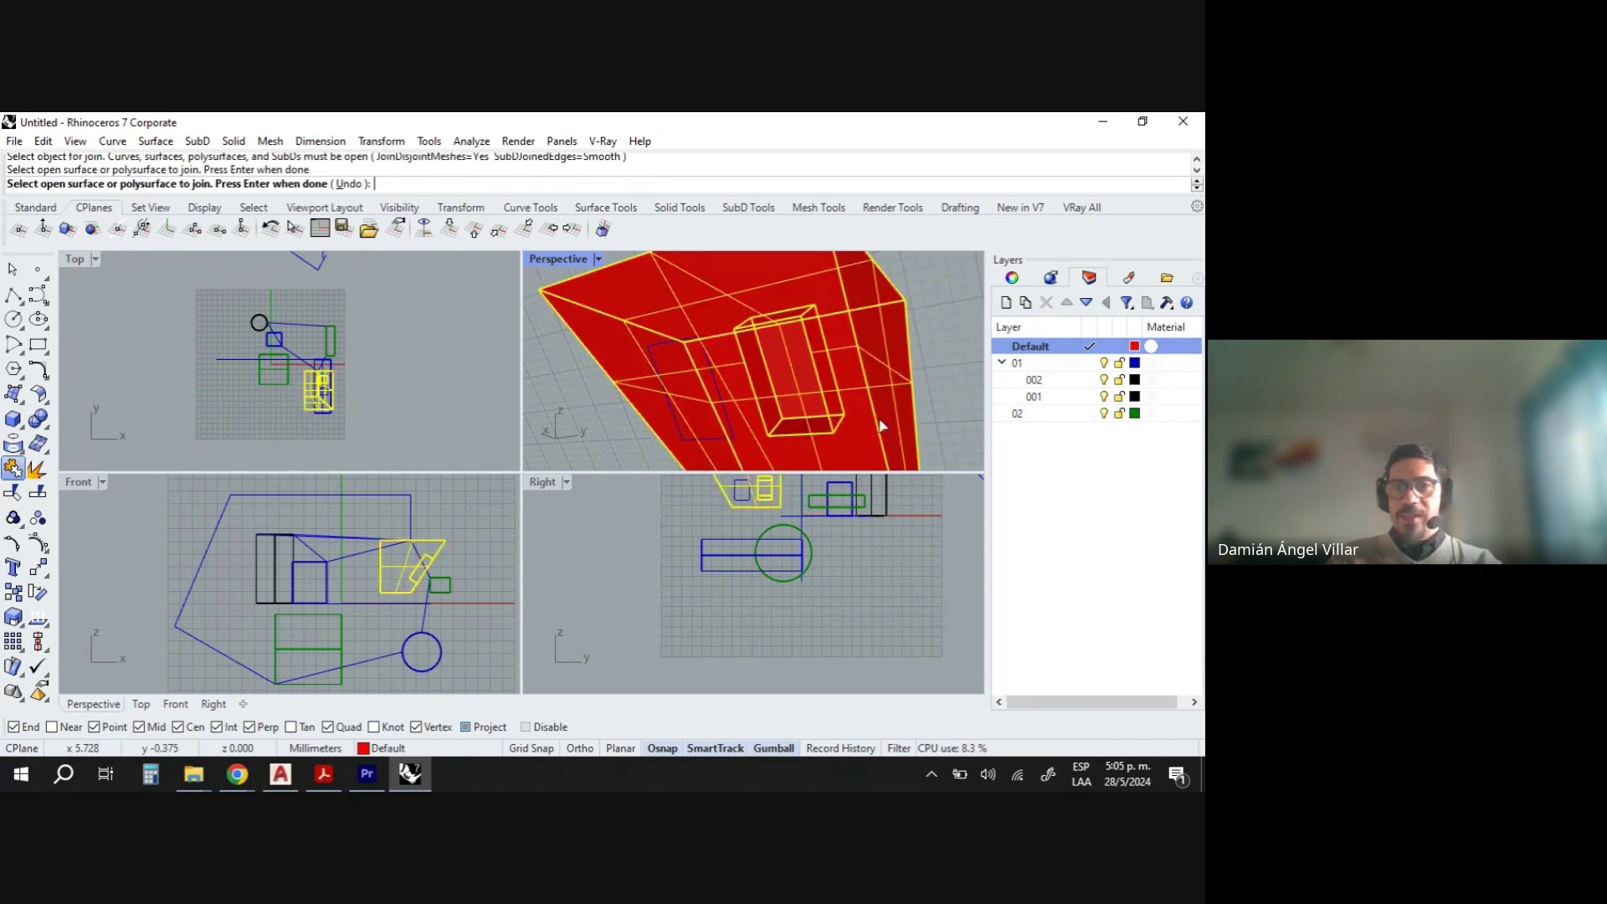
{"action": "key", "text": "Return"}
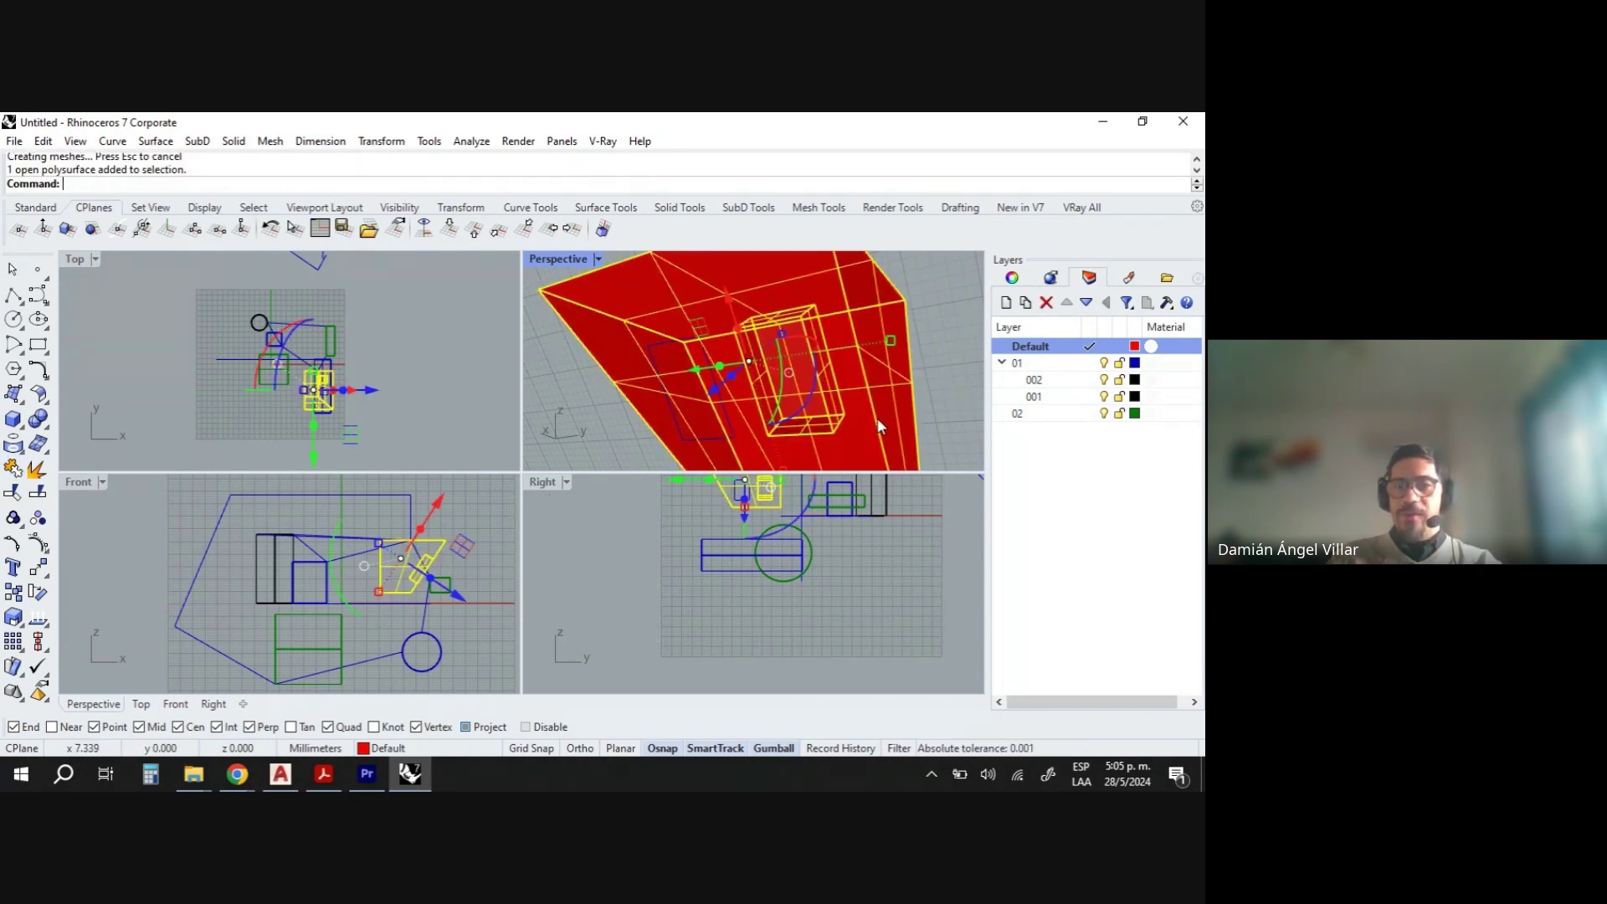
Cap the red polysurface to close the open end of the recess in its slanted face.
{"action": "right_click_drag", "start_coordinate": [877, 418], "coordinate": [960, 431]}
{"action": "key", "text": "Escape"}
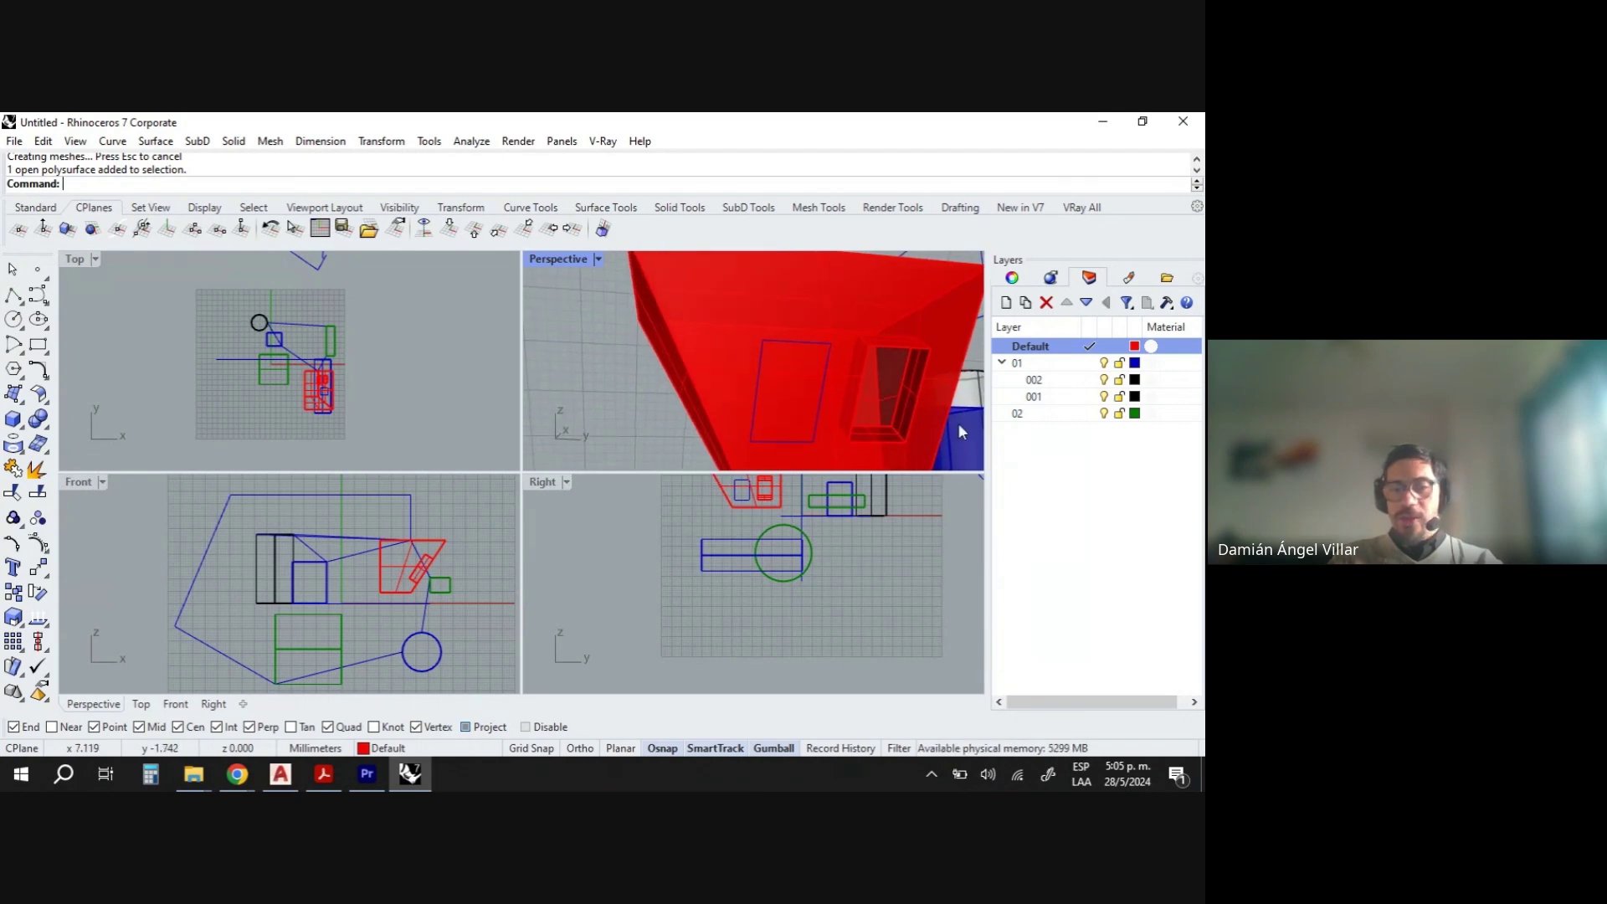
{"action": "type", "text": "Cap"}
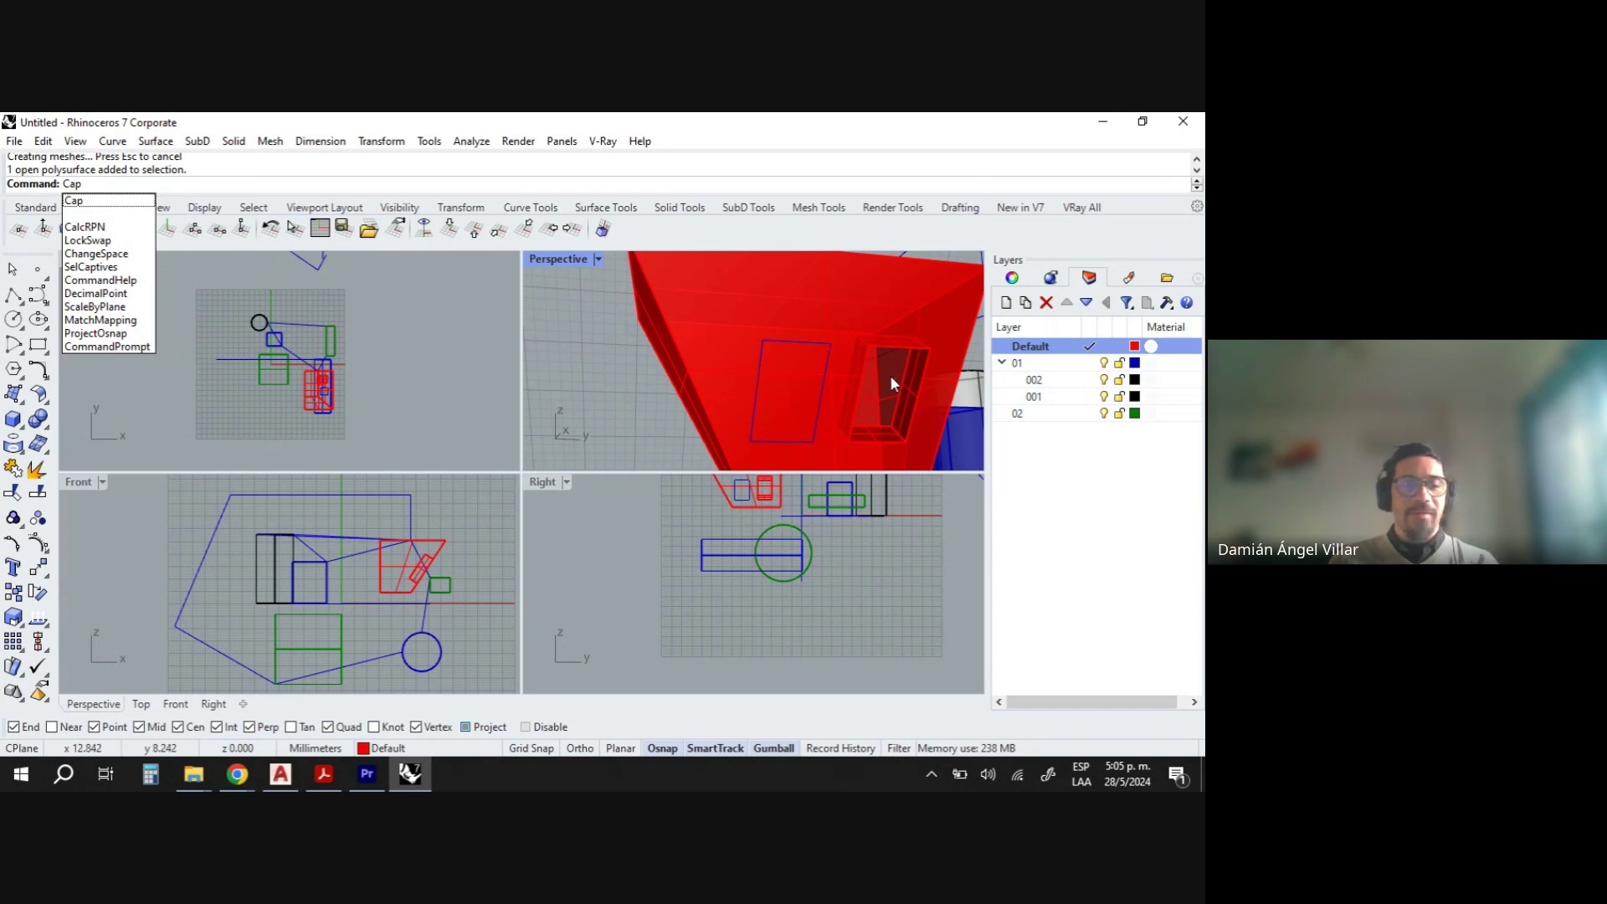
{"action": "key", "text": "Return"}
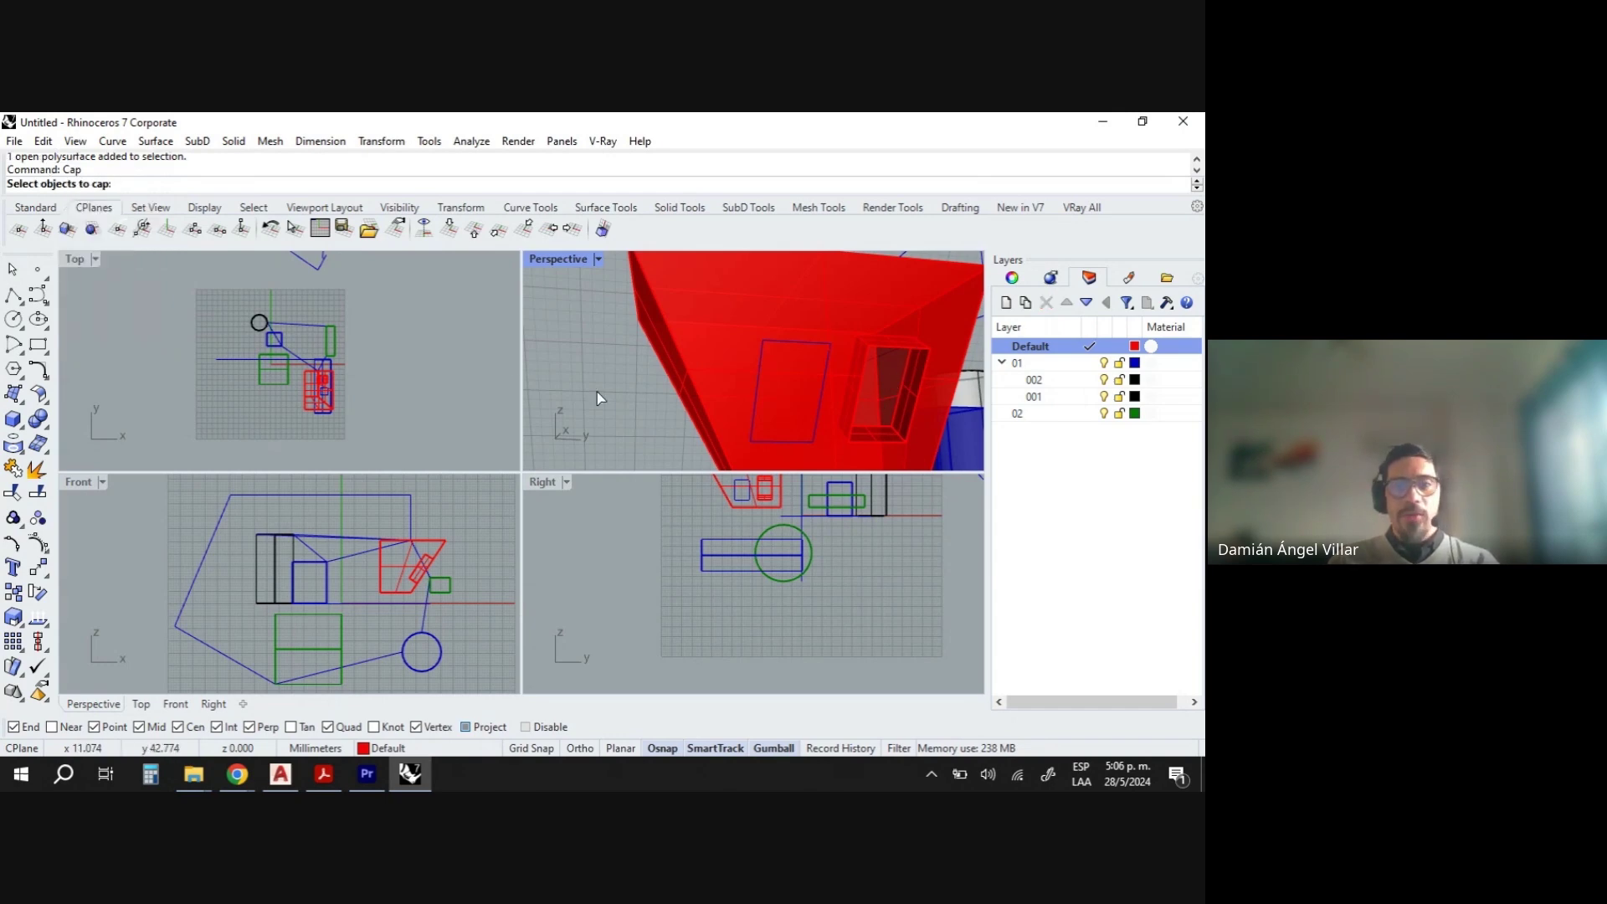
{"action": "left_click", "coordinate": [936, 367]}
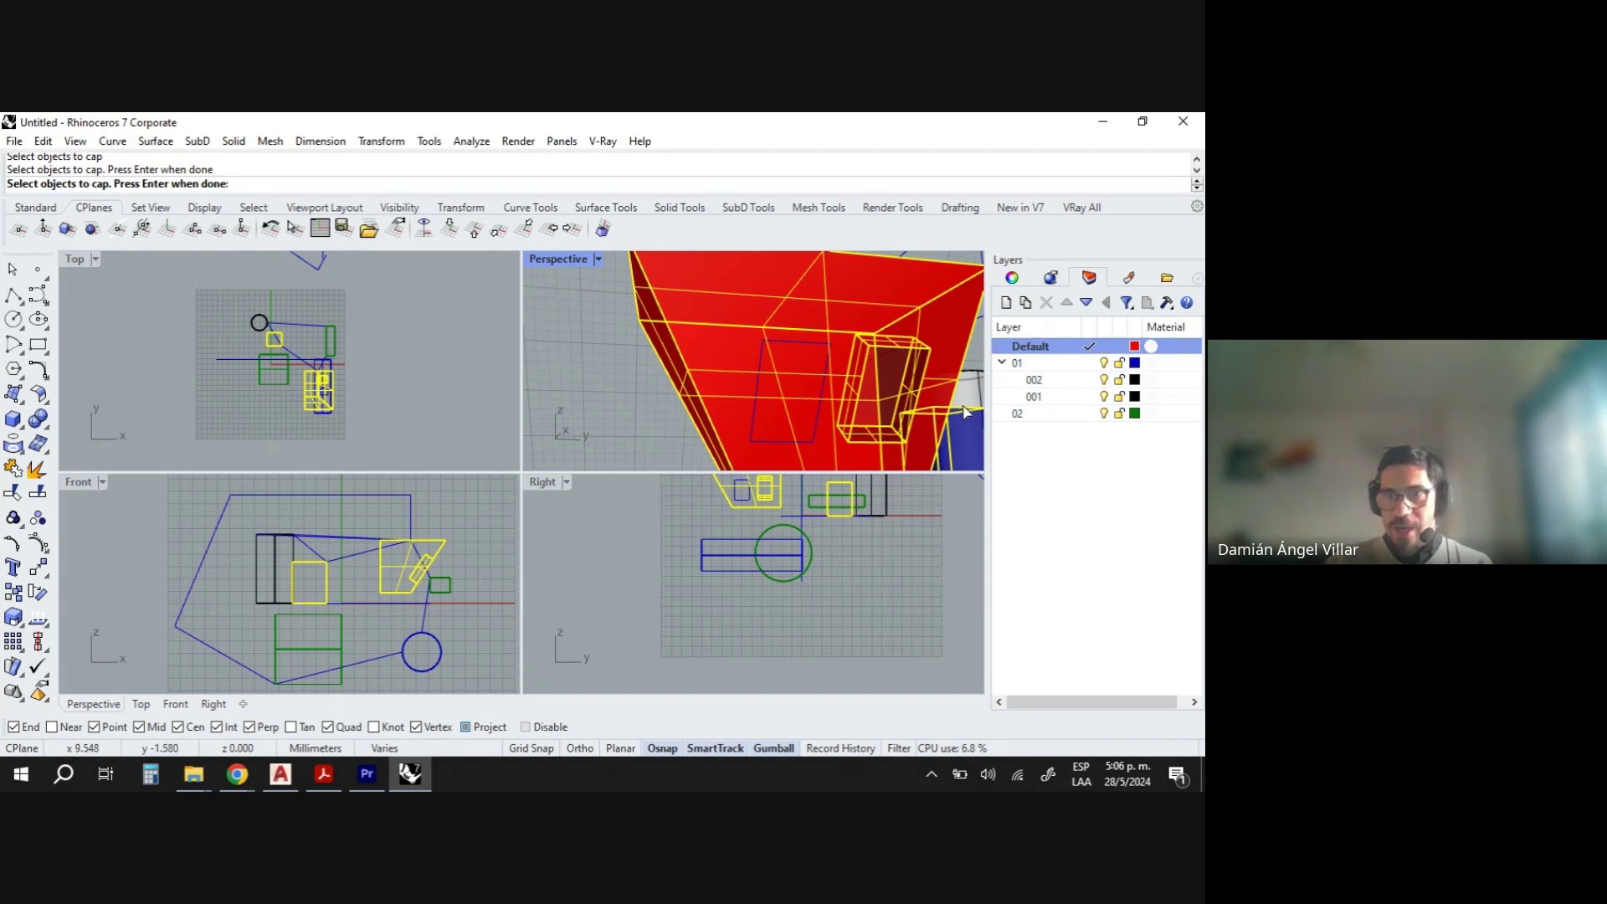
{"action": "left_click", "coordinate": [977, 385], "text": "ctrl"}
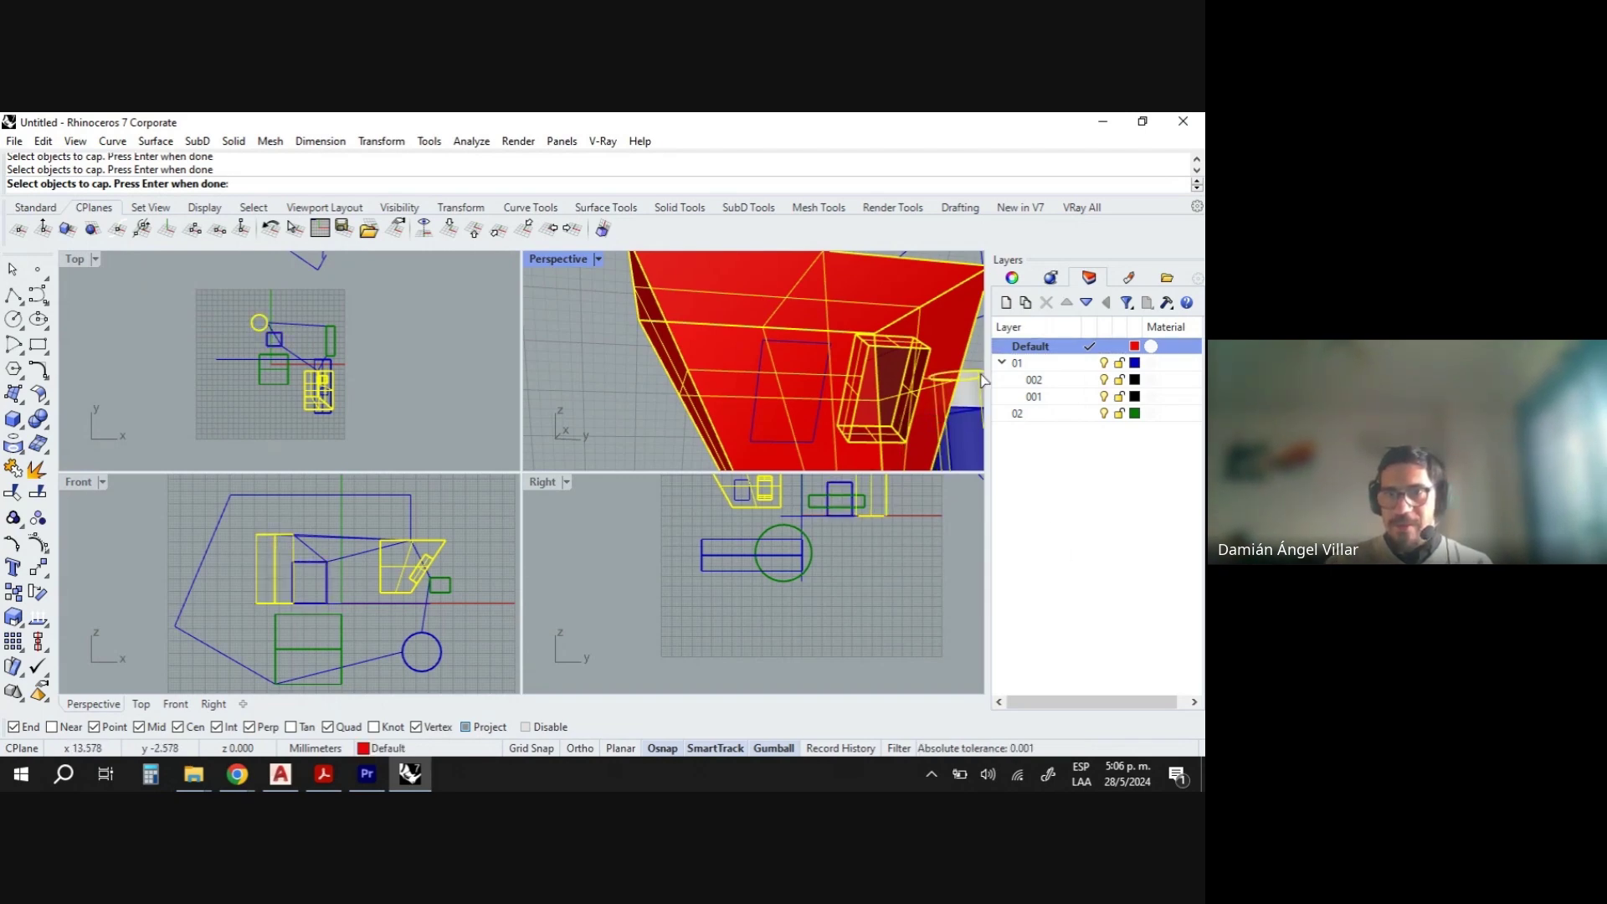
{"action": "right_click_drag", "start_coordinate": [979, 383], "coordinate": [835, 397]}
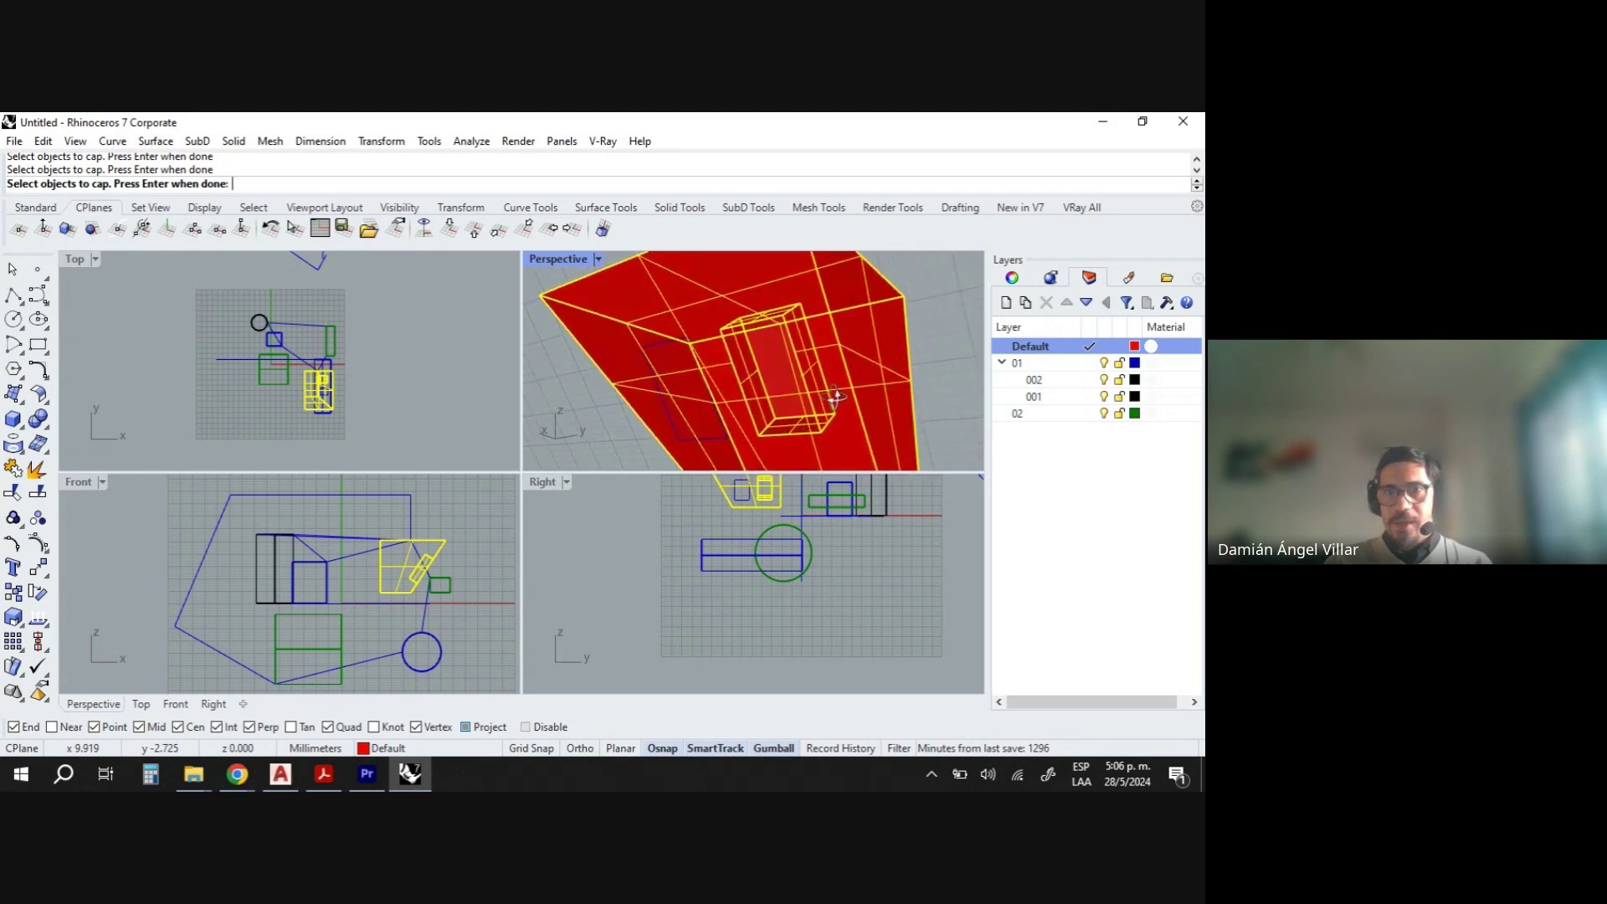
{"action": "key", "text": "Return"}
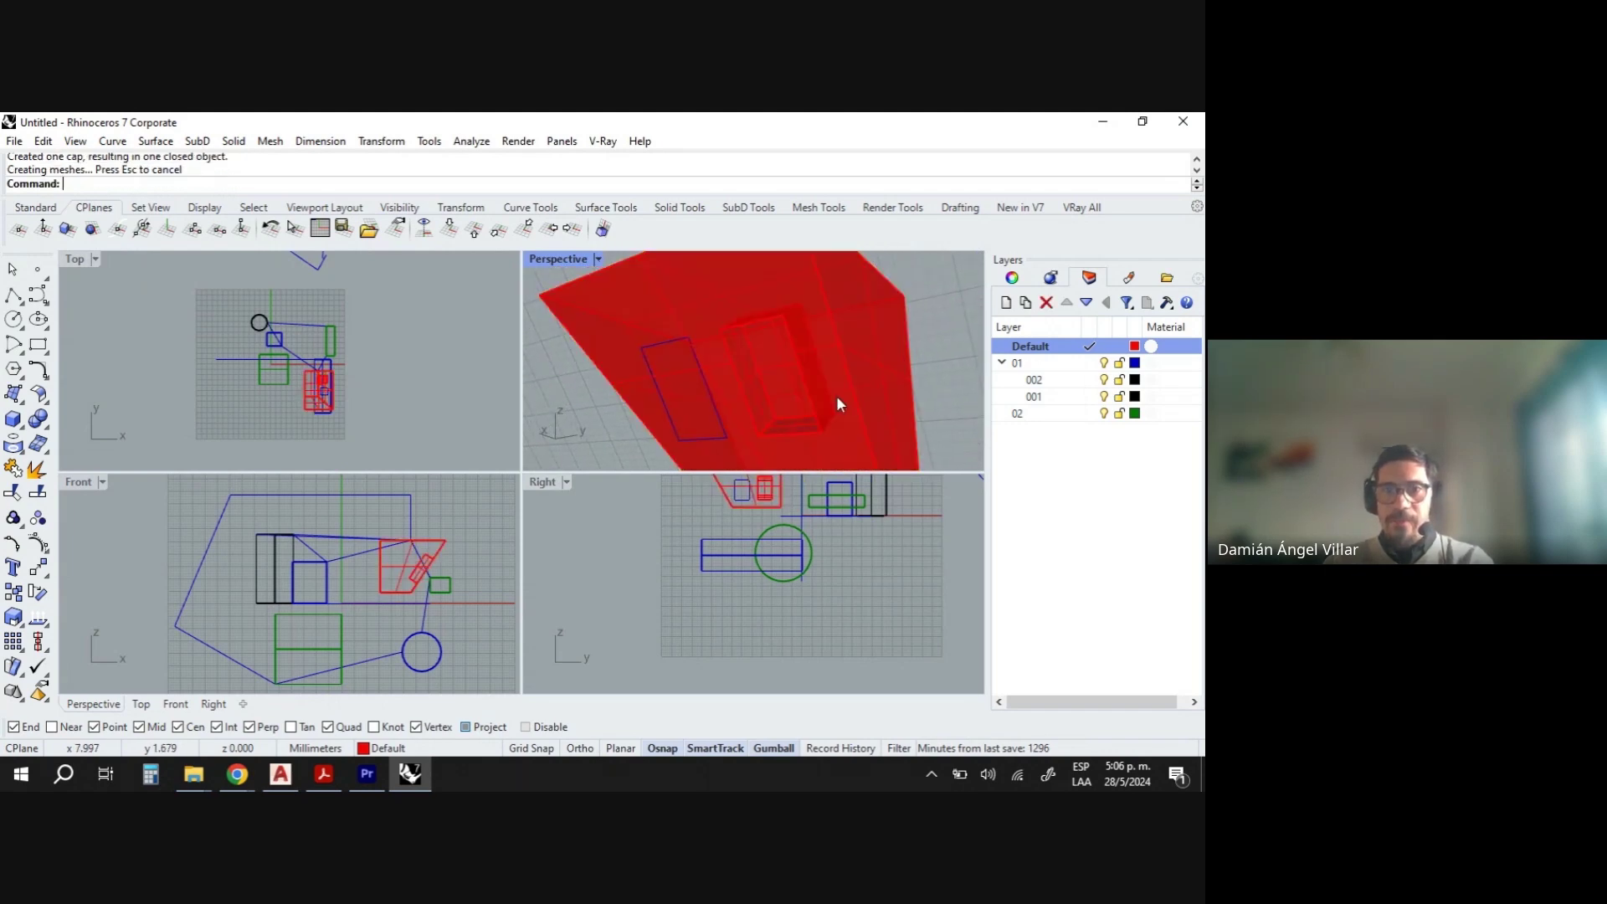
Select the capped red solid to check whether it is a closed polysurface, and look at it from several sides.
{"action": "right_click_drag", "start_coordinate": [829, 411], "coordinate": [900, 348]}
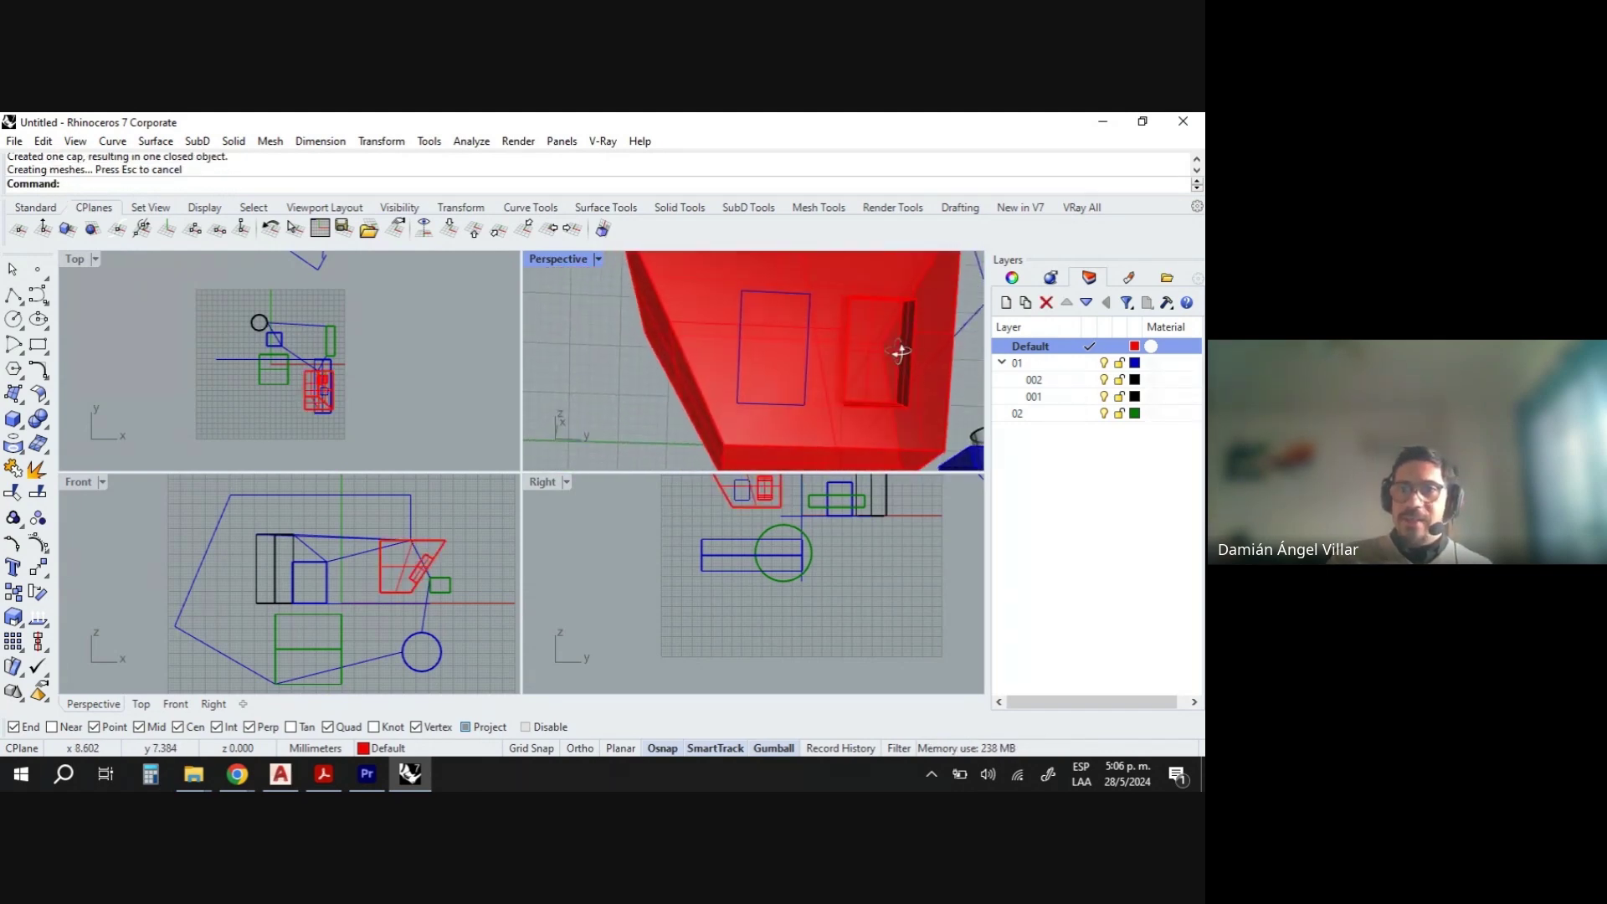
{"action": "left_click", "coordinate": [887, 405]}
{"action": "key", "text": "Escape"}
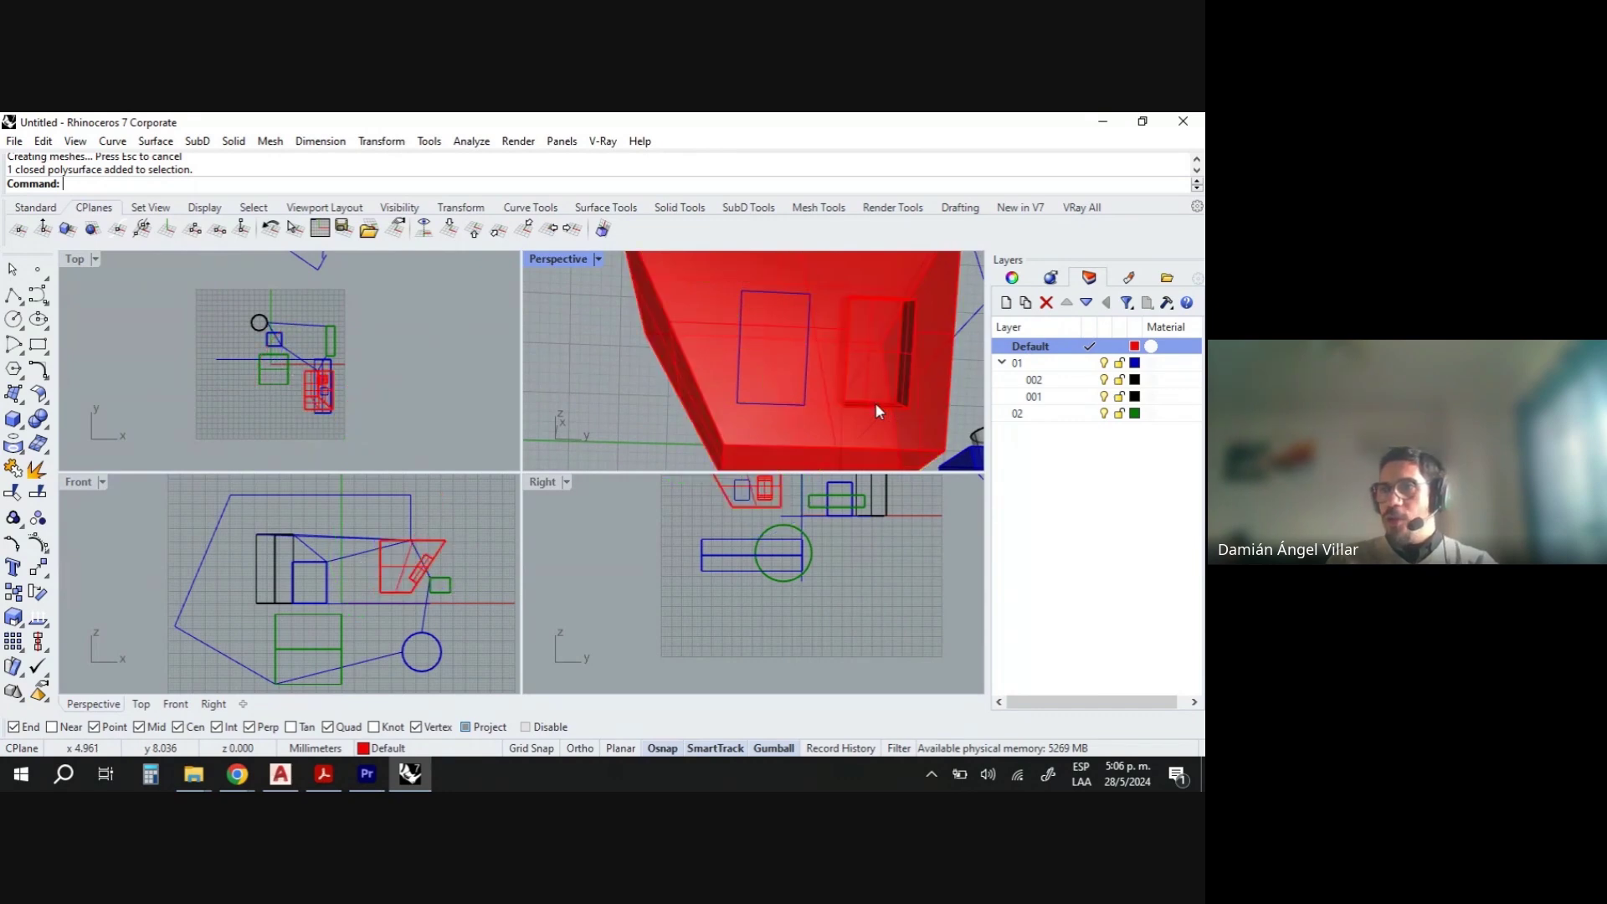
{"action": "right_click_drag", "start_coordinate": [766, 368], "coordinate": [860, 401]}
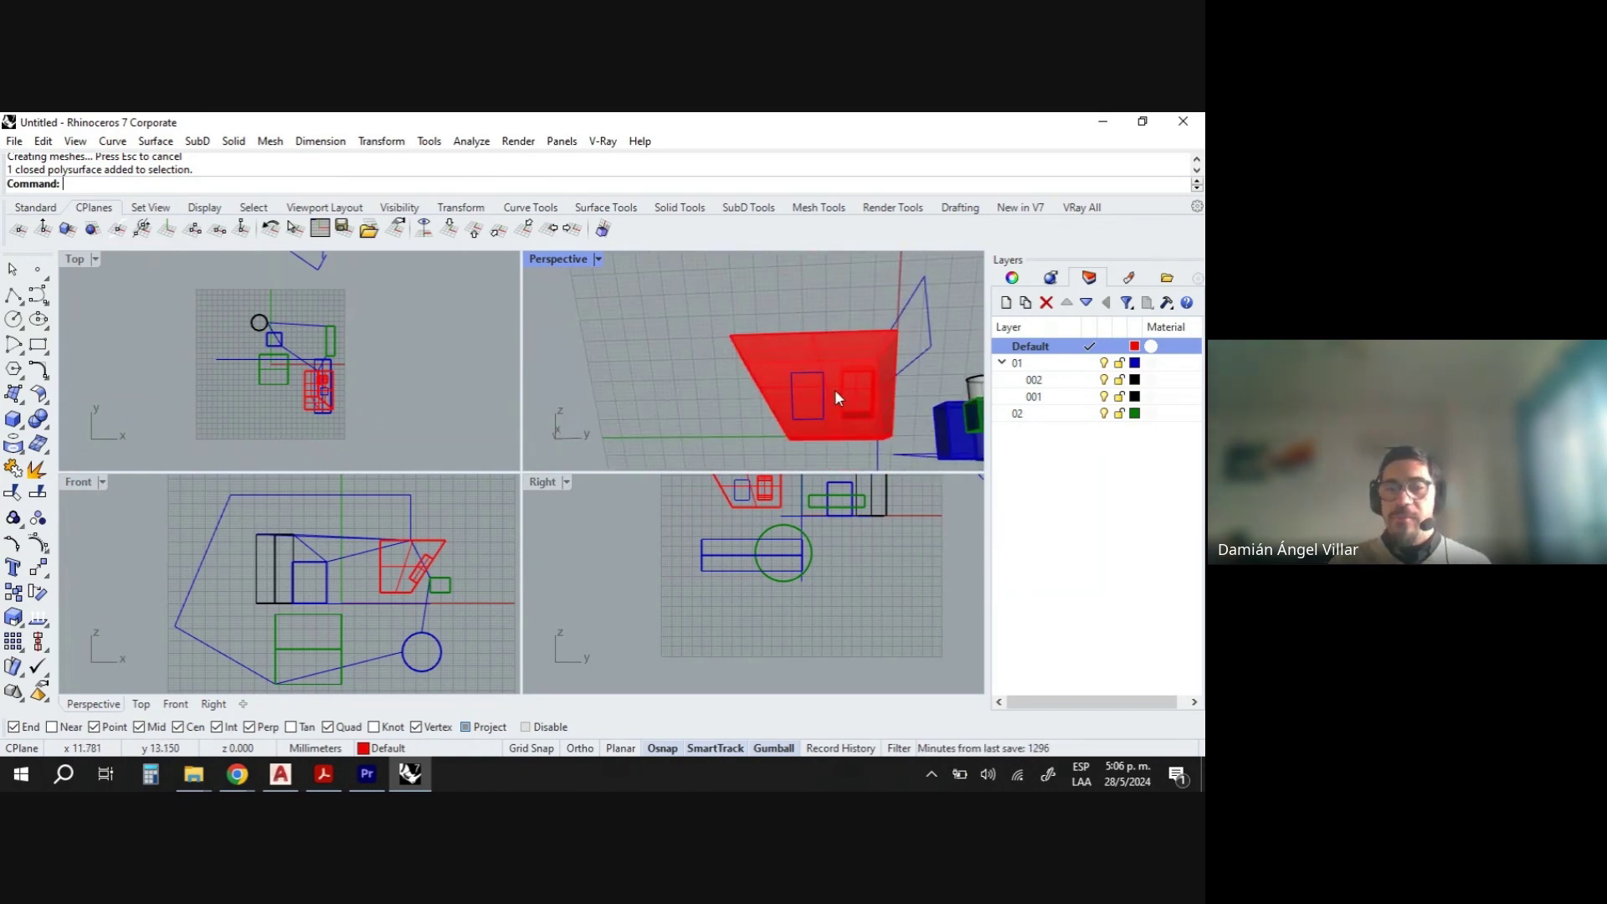
{"action": "right_click_drag", "start_coordinate": [827, 360], "coordinate": [766, 427]}
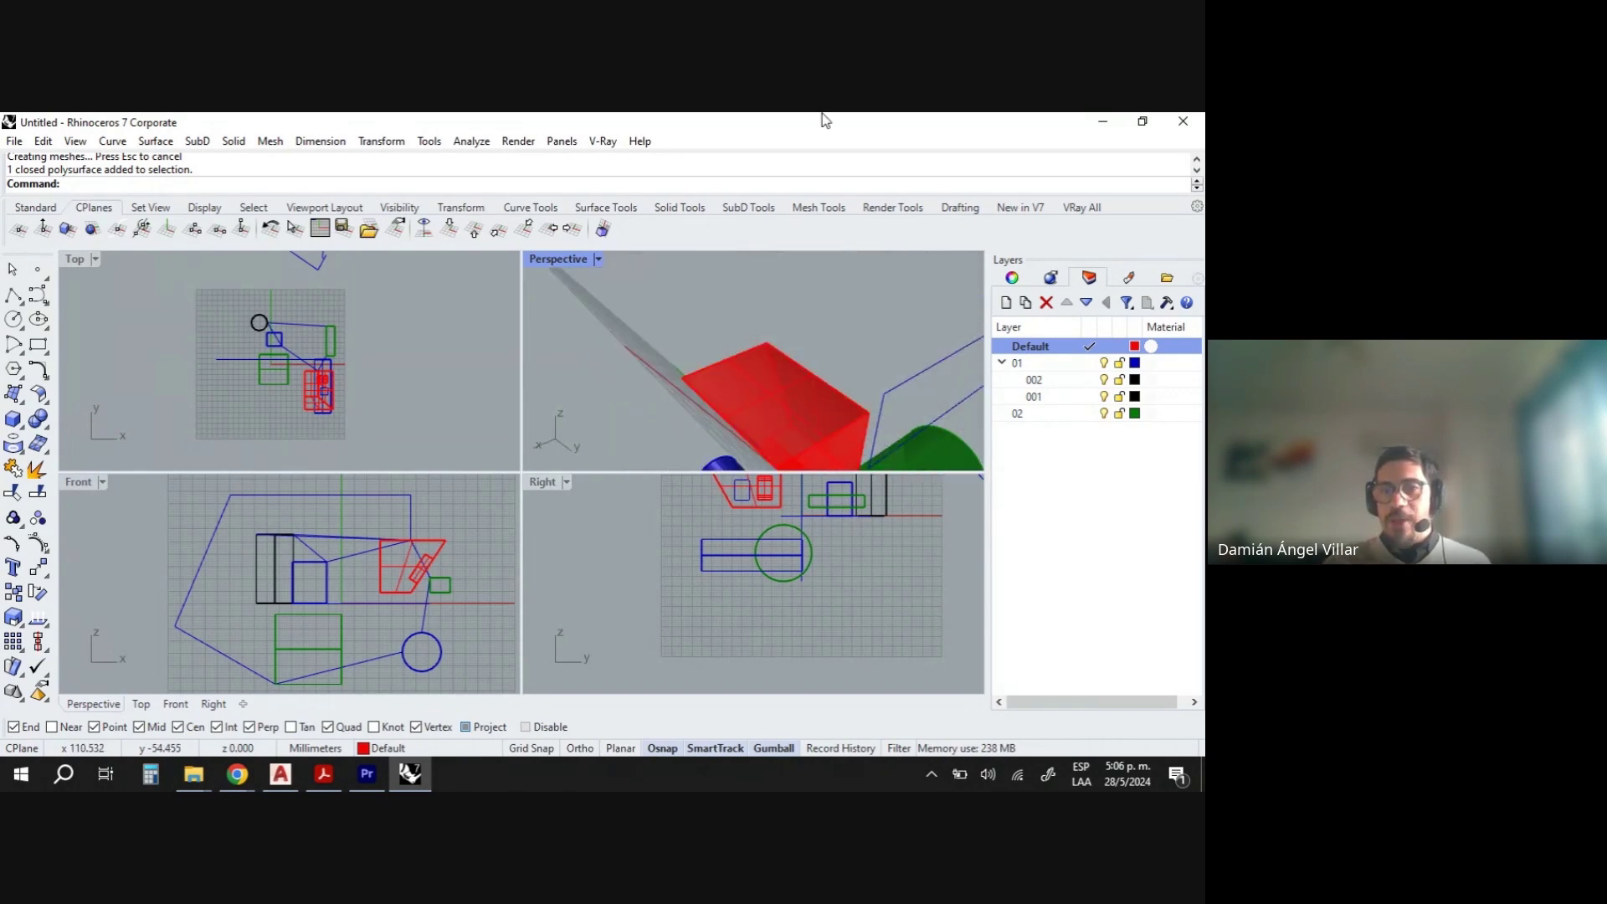
{"action": "right_click_drag", "start_coordinate": [896, 293], "coordinate": [797, 328]}
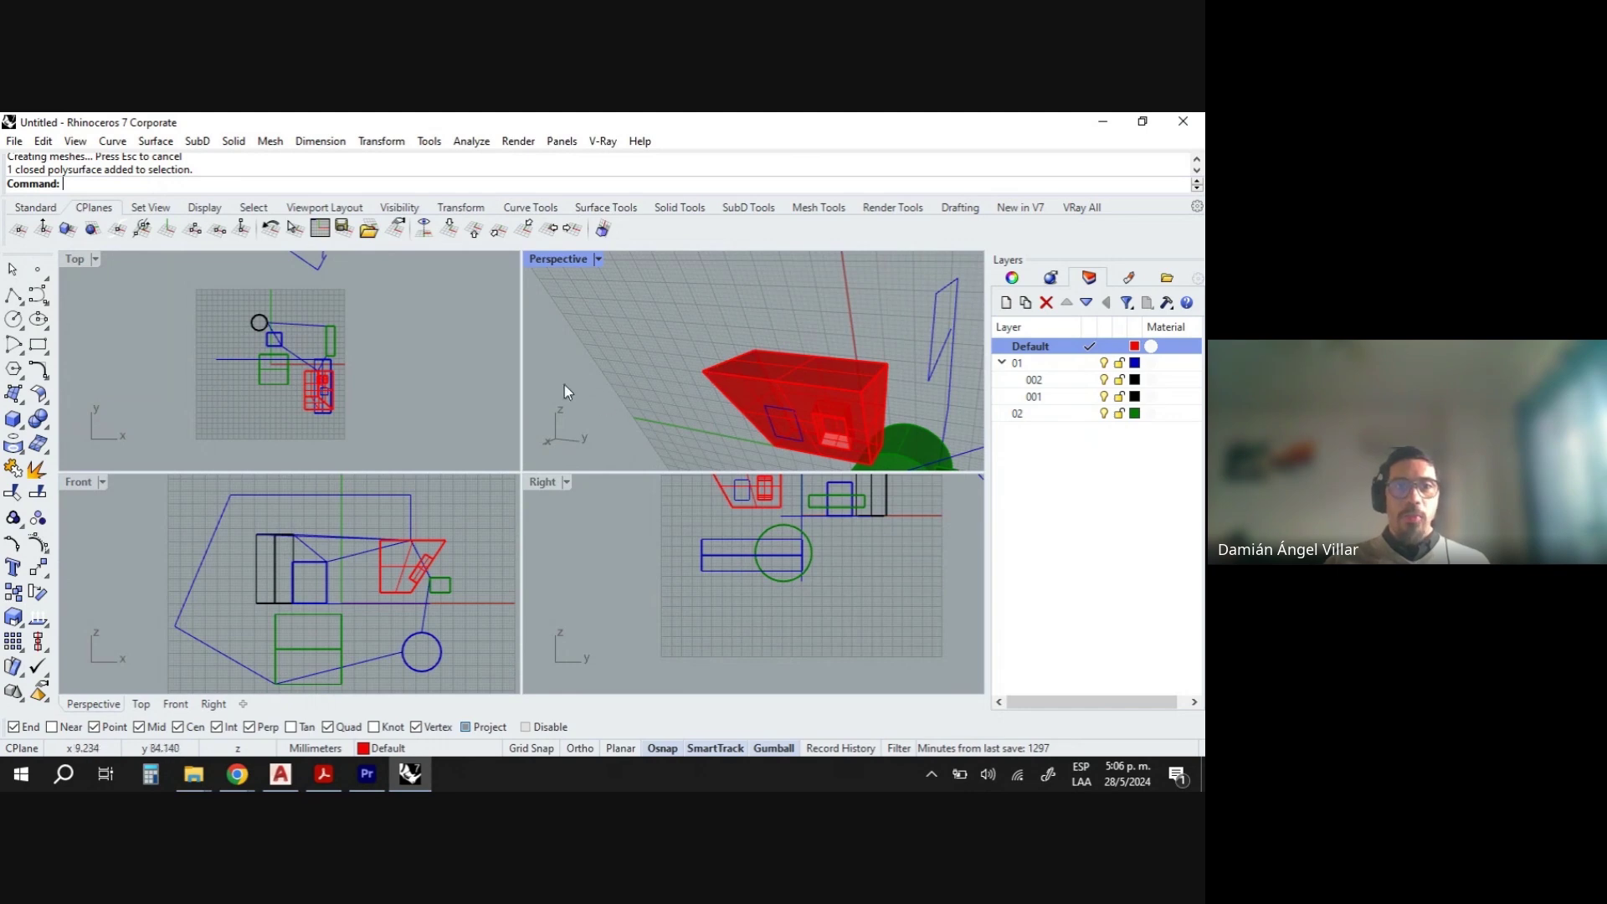
Undo the last construction plane change in the Perspective view and redo it.
{"action": "left_click", "coordinate": [271, 229]}
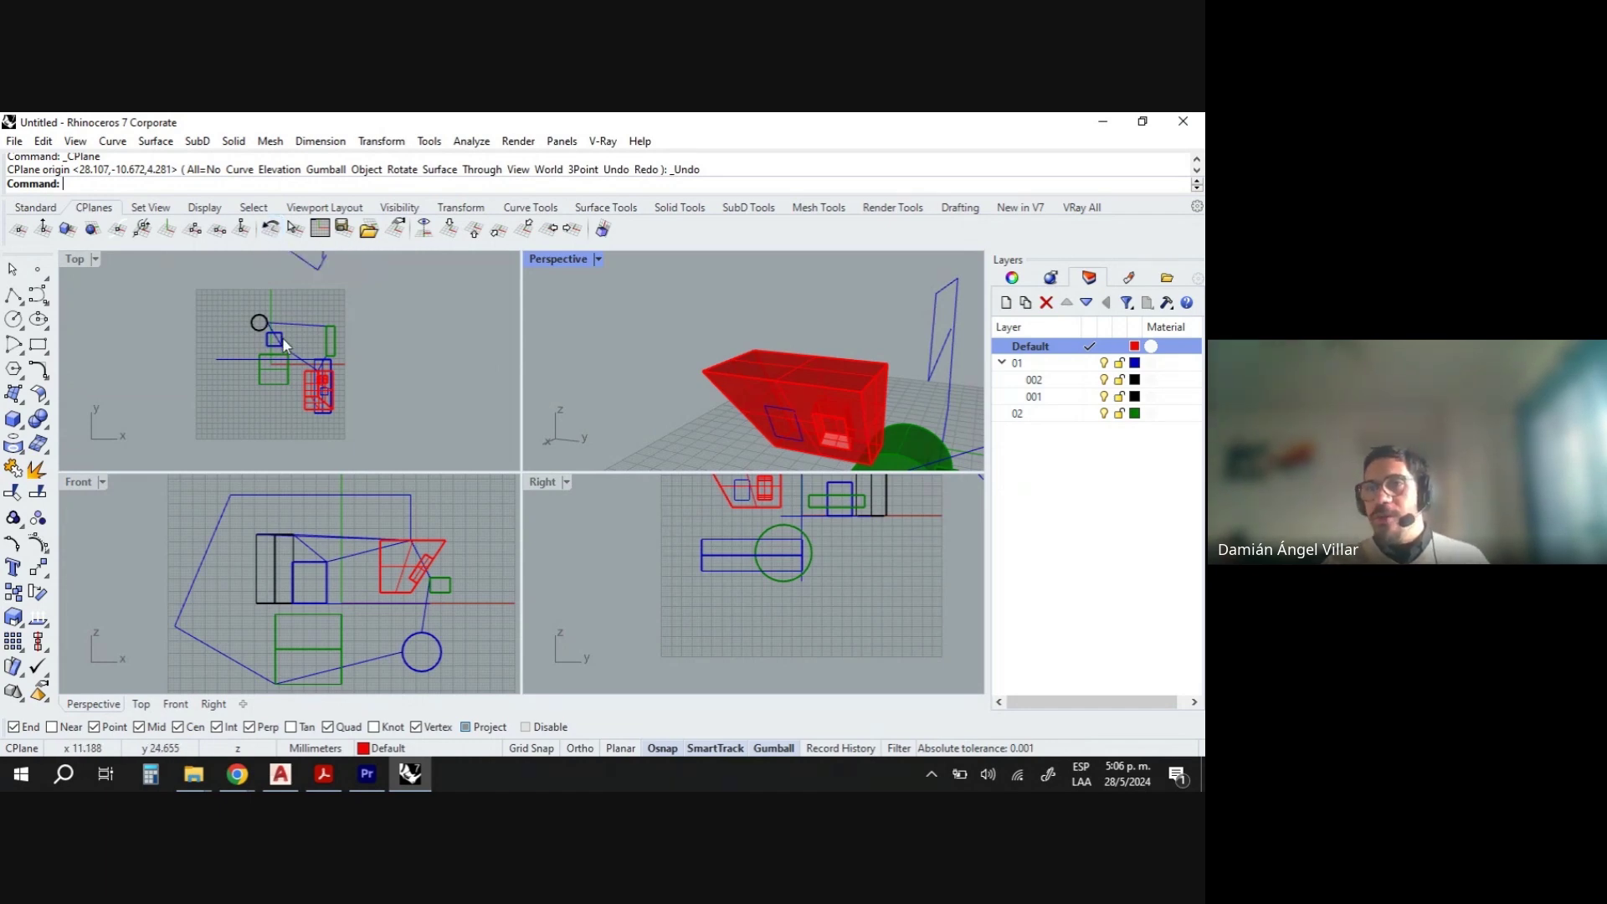
{"action": "right_click", "coordinate": [274, 237]}
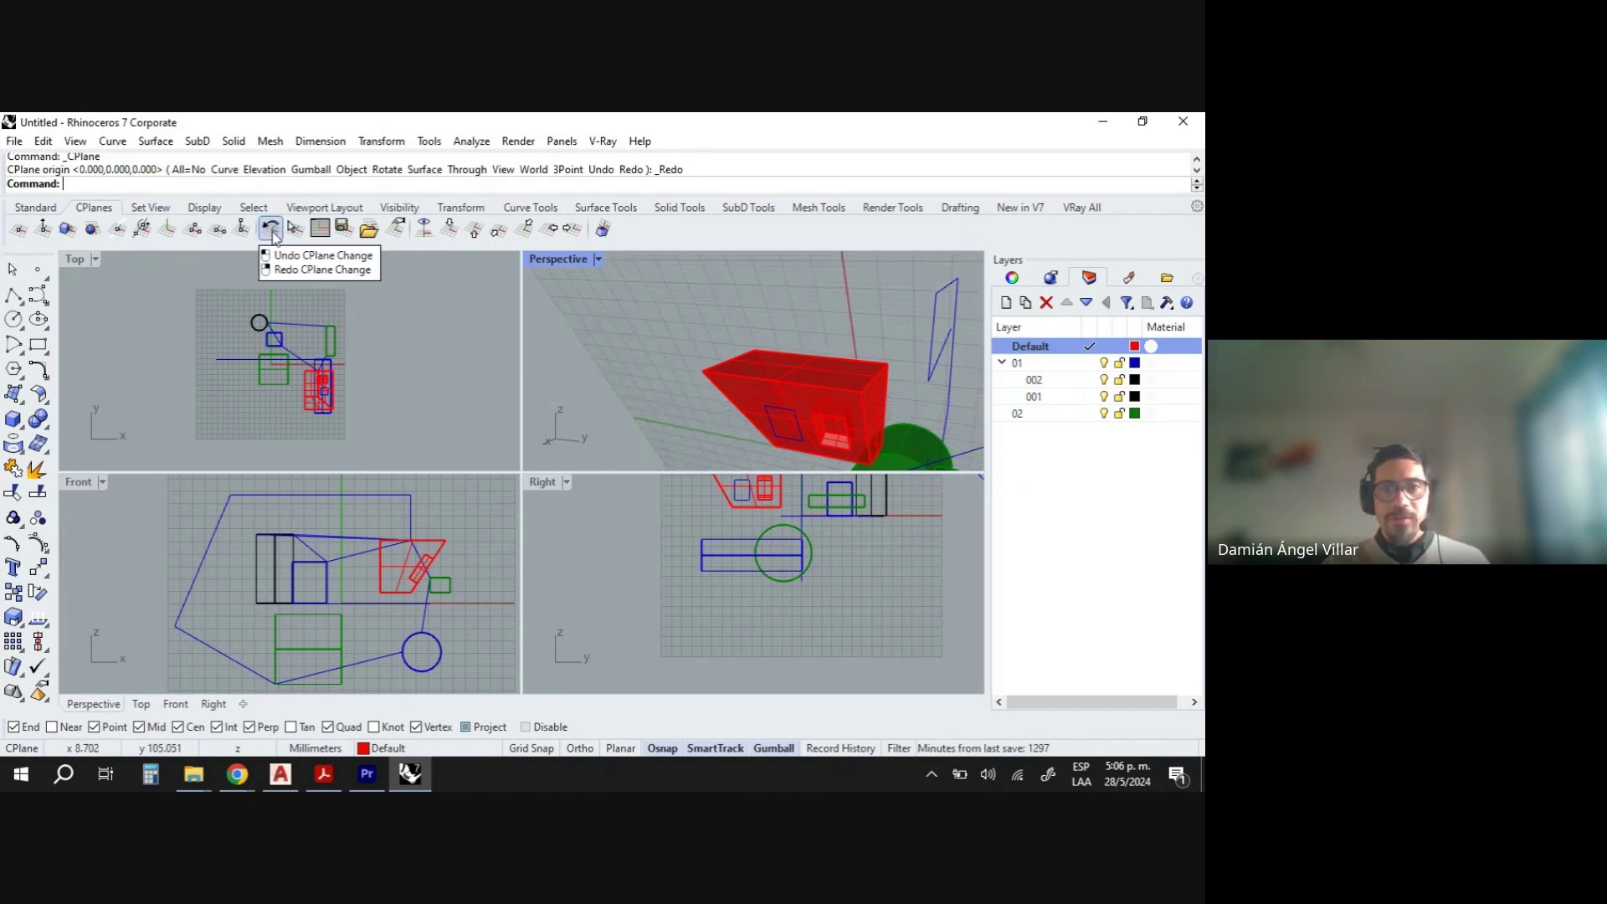
{"action": "right_click_drag", "start_coordinate": [576, 363], "coordinate": [780, 367]}
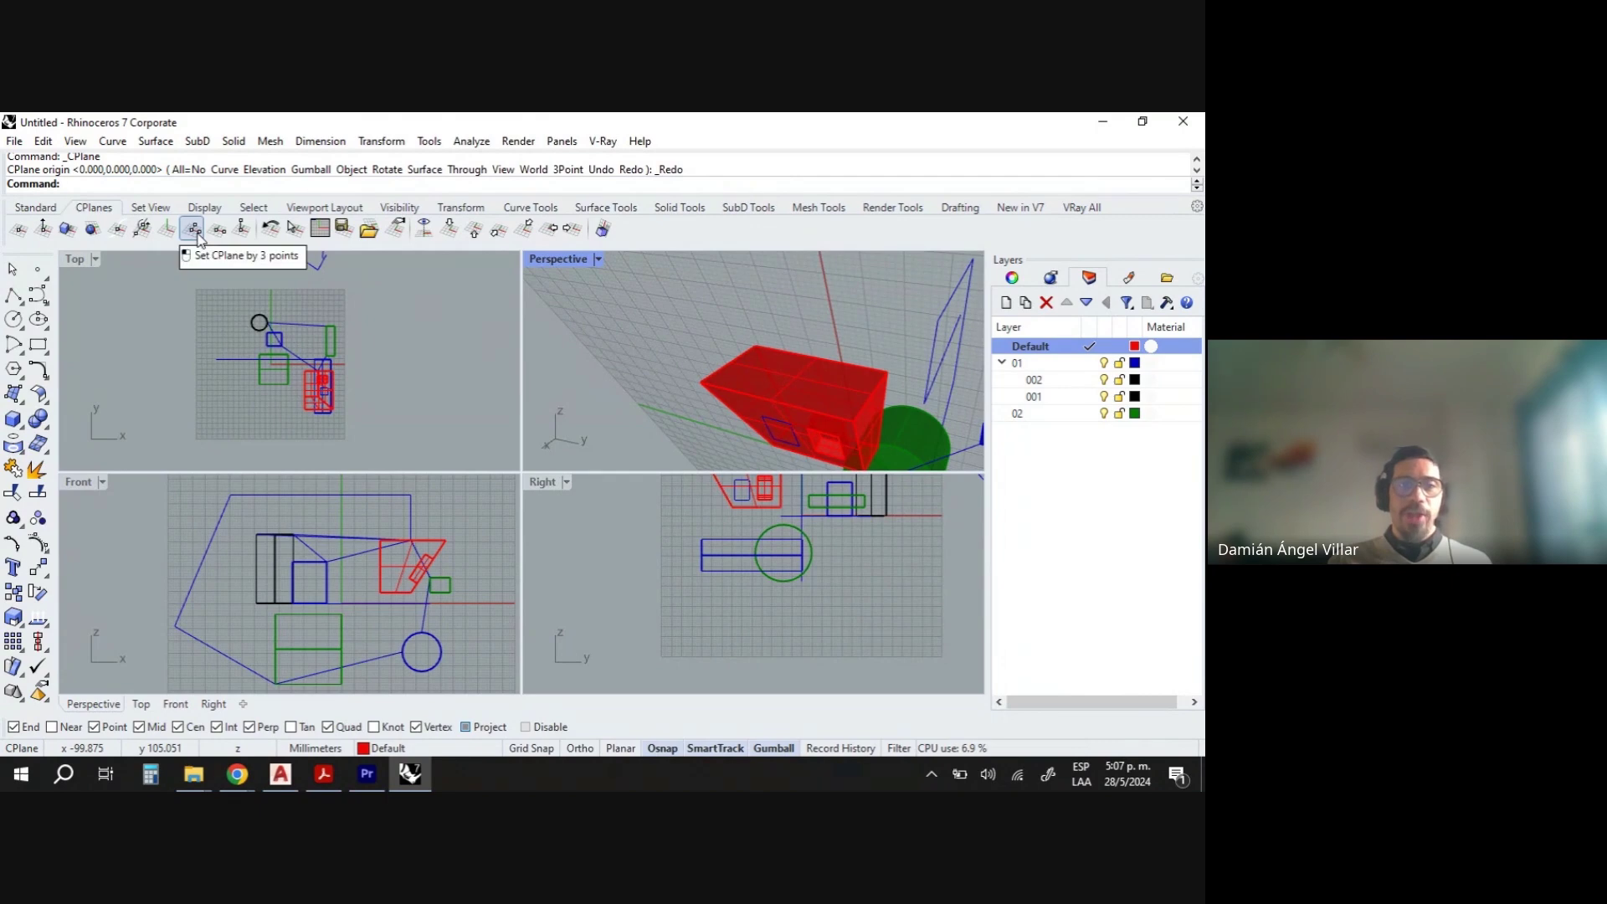
{"action": "right_click_drag", "start_coordinate": [765, 370], "coordinate": [791, 383]}
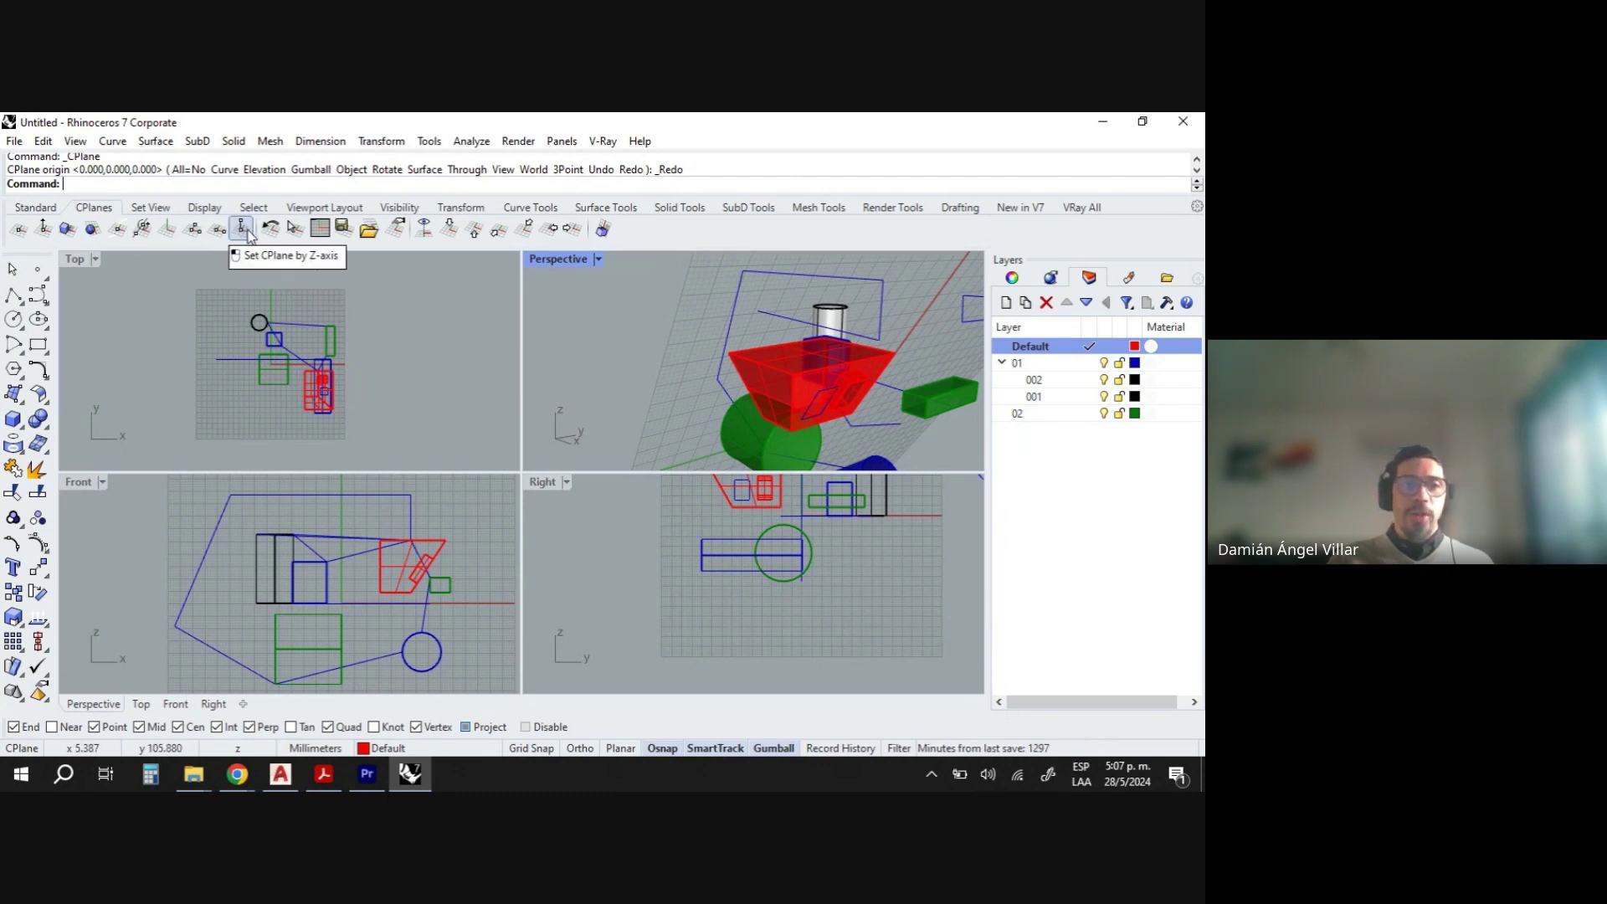
{"action": "right_click_drag", "start_coordinate": [585, 353], "coordinate": [962, 468]}
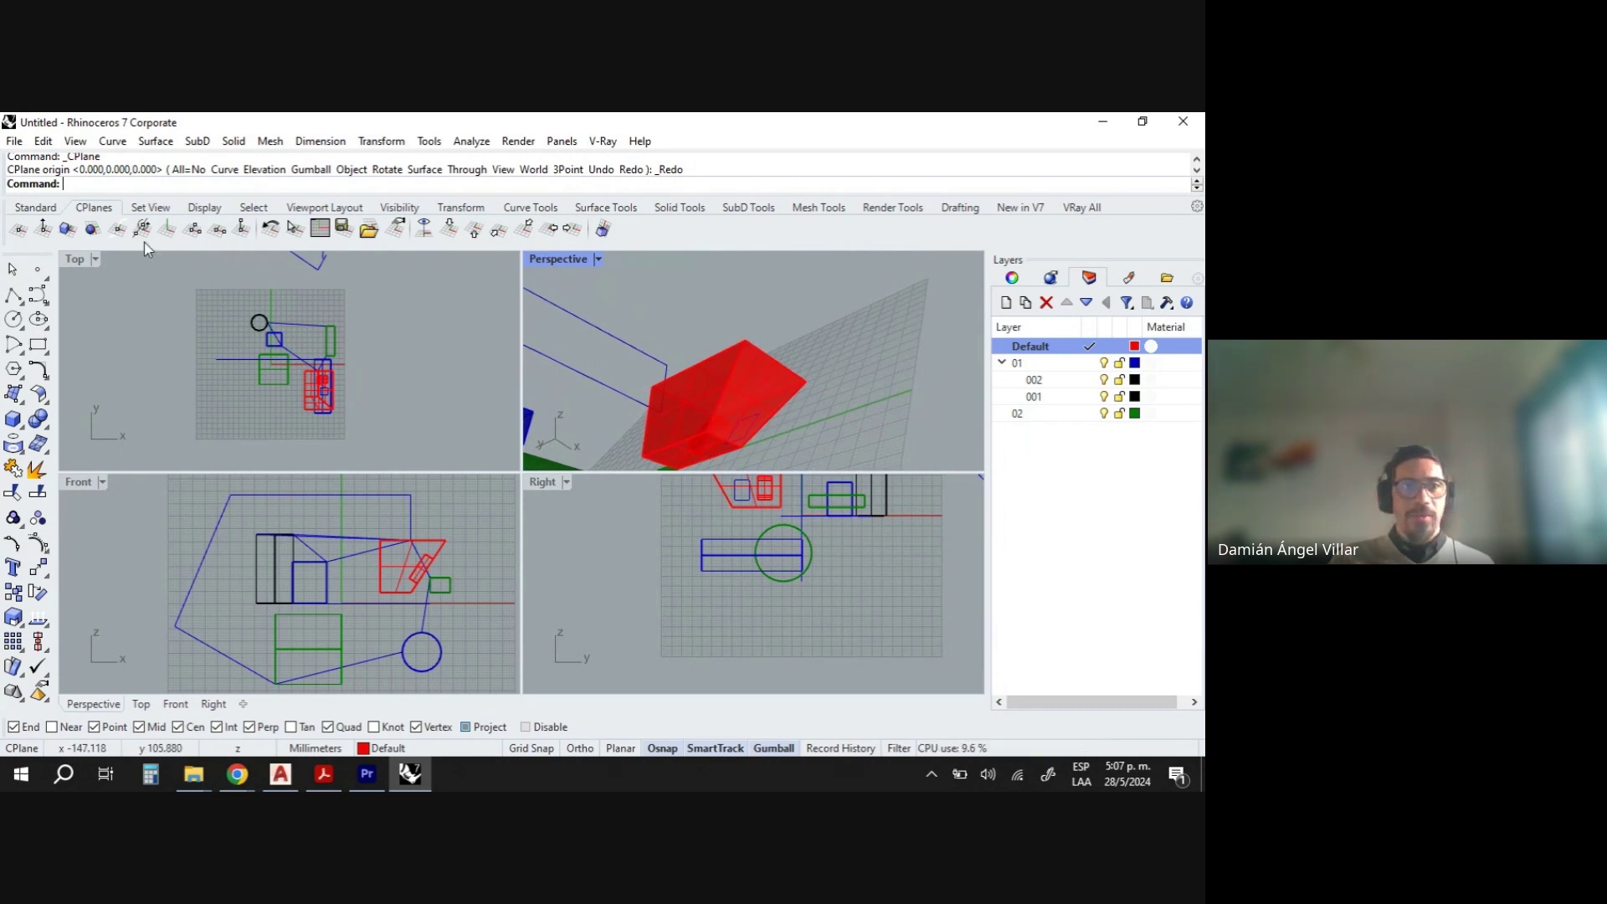
Try to set the Perspective construction plane by Z-axis from the red solid's lower corner, accepting the default direction.
{"action": "left_click", "coordinate": [241, 228]}
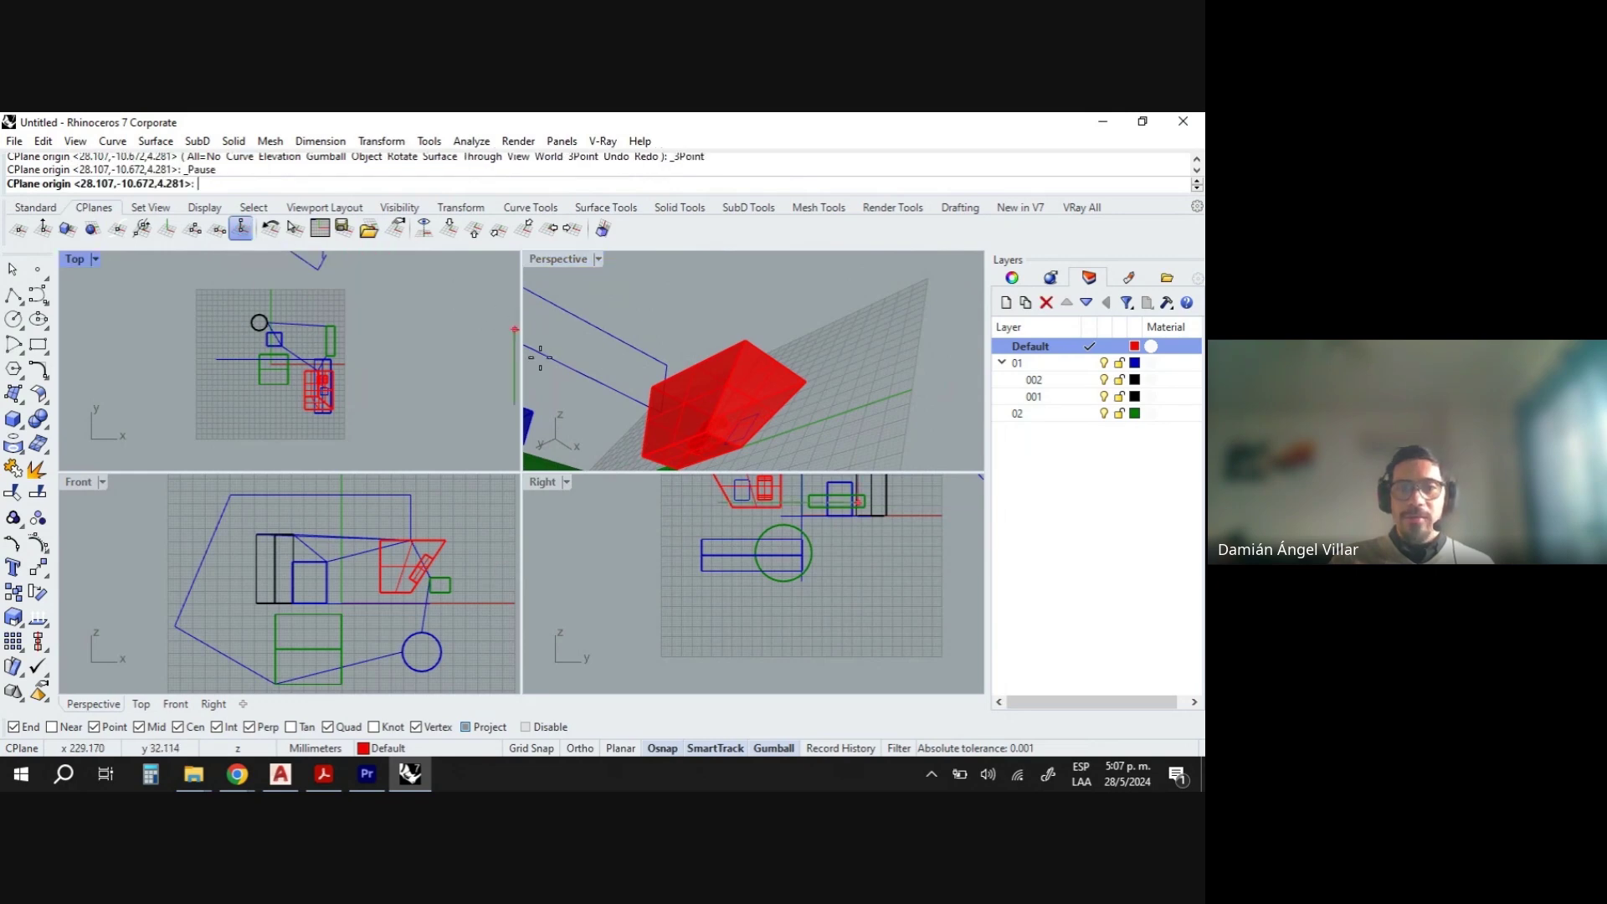
{"action": "scroll", "coordinate": [714, 435], "scroll_direction": "up", "scroll_amount": 4}
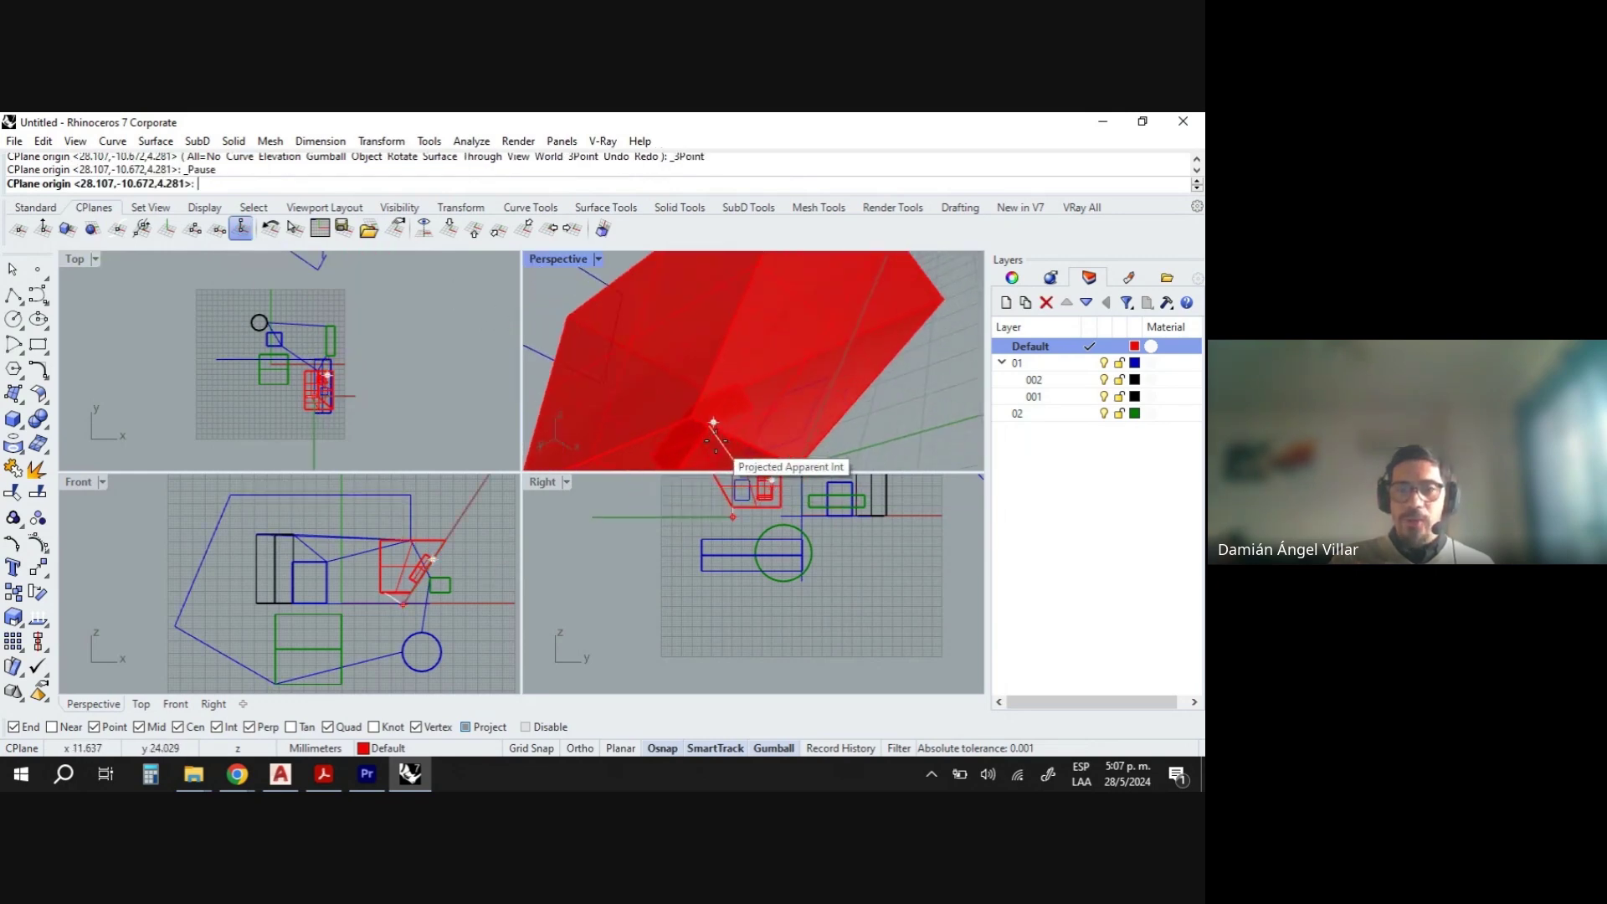
{"action": "right_click_drag", "start_coordinate": [716, 441], "coordinate": [853, 404]}
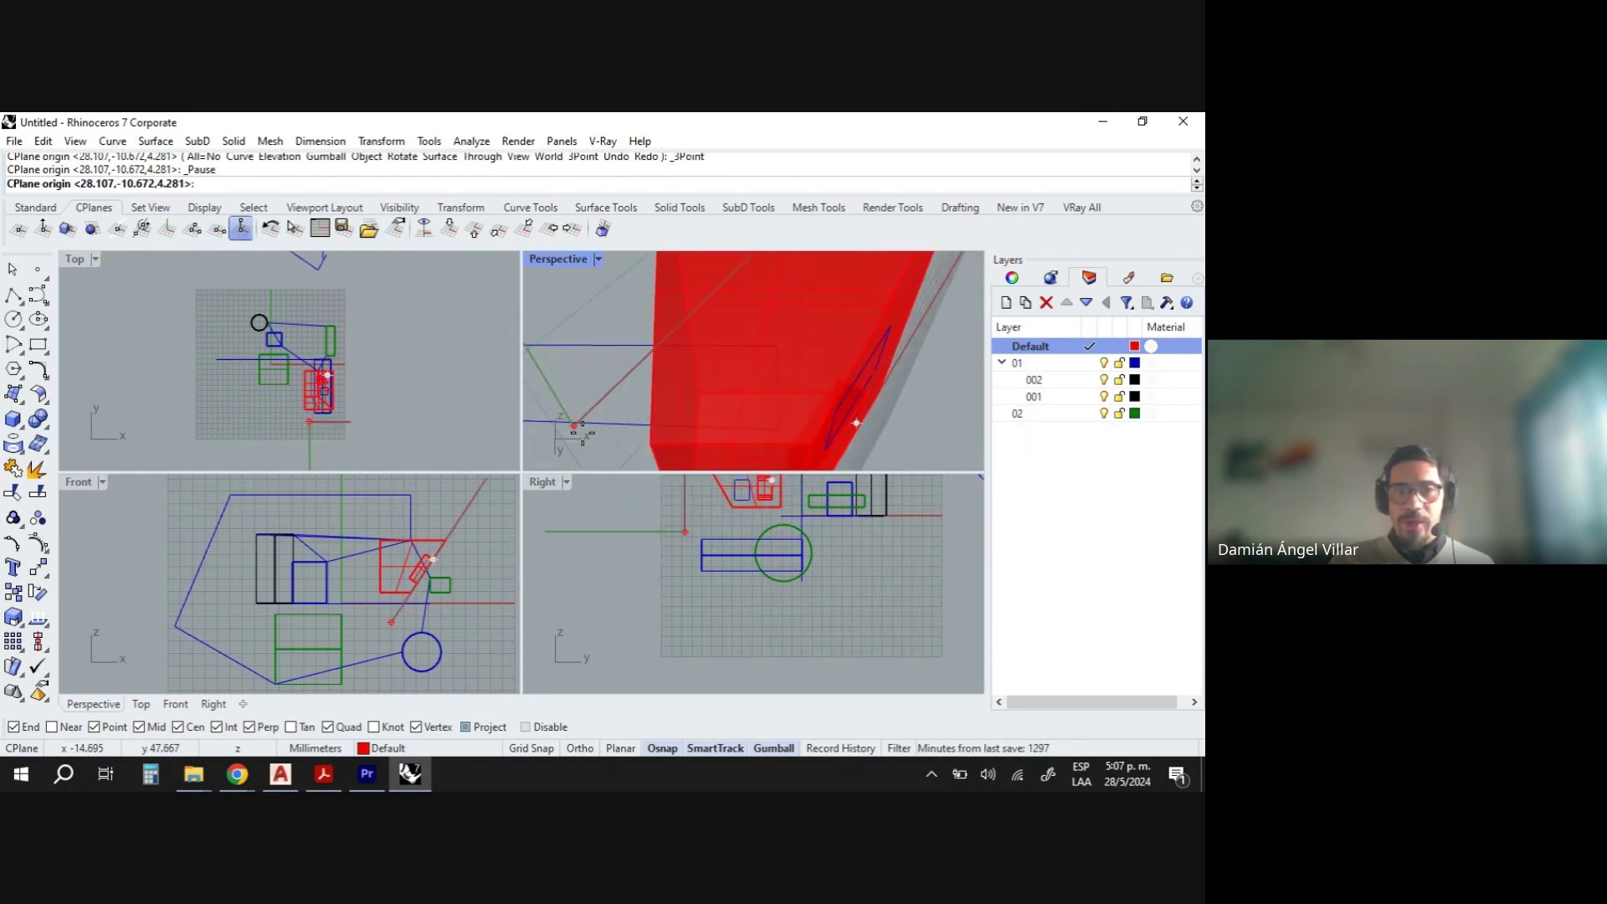
{"action": "left_click", "coordinate": [652, 448]}
{"action": "scroll", "coordinate": [669, 435], "scroll_direction": "down", "scroll_amount": 3}
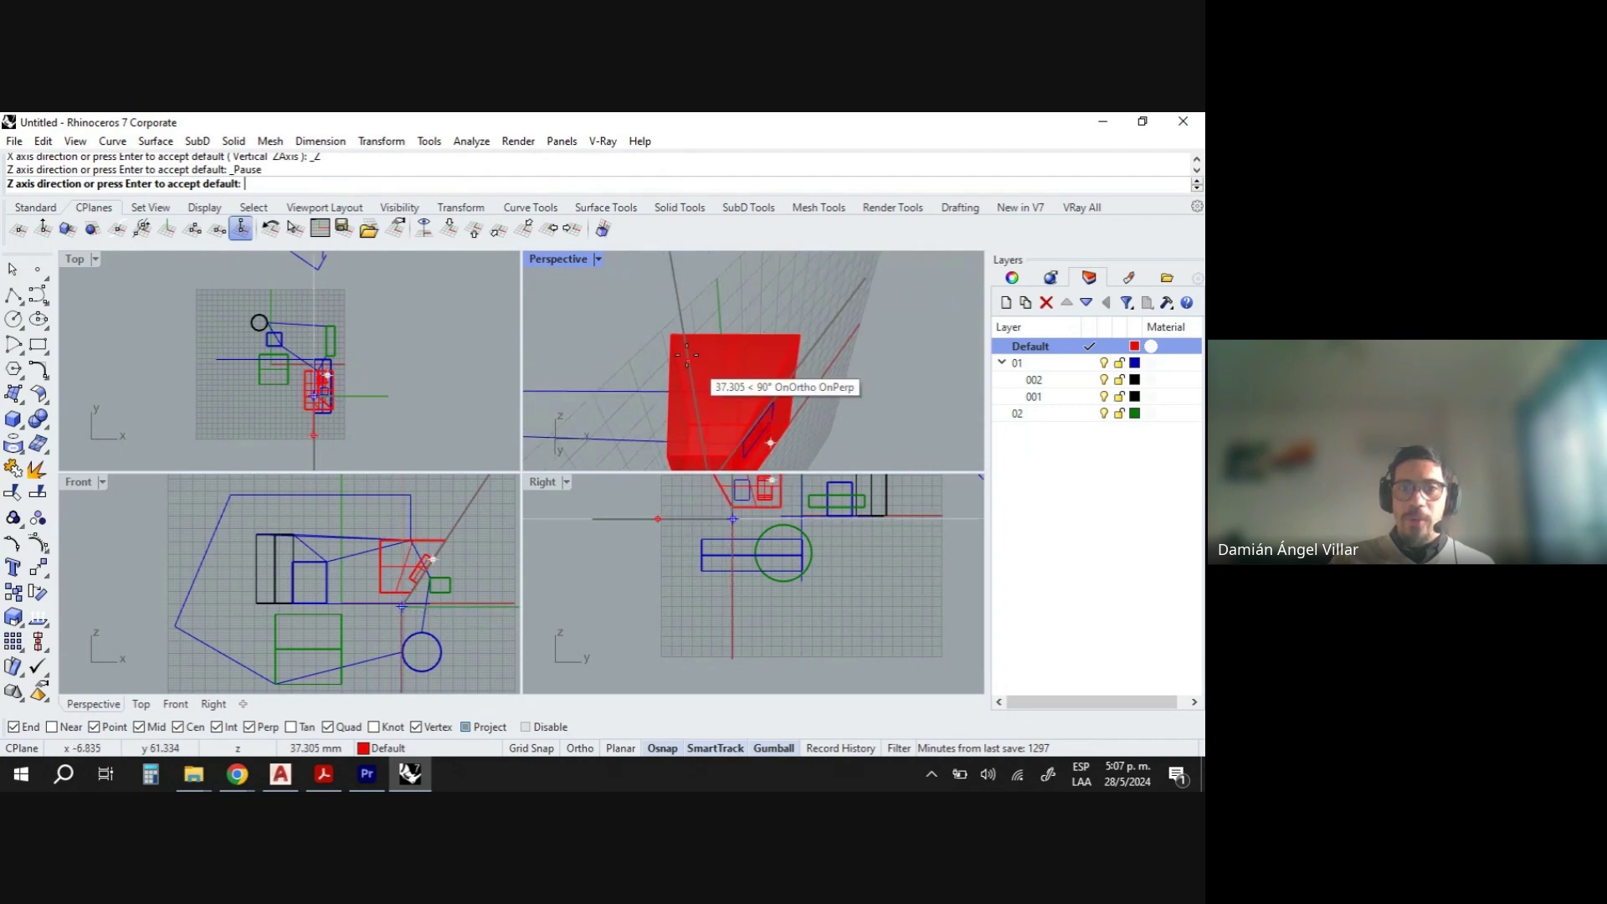
{"action": "mouse_move", "coordinate": [676, 344]}
{"action": "right_mouse_down"}
{"action": "mouse_move", "coordinate": [703, 348]}
{"action": "mouse_move", "coordinate": [675, 339]}
{"action": "right_mouse_up"}
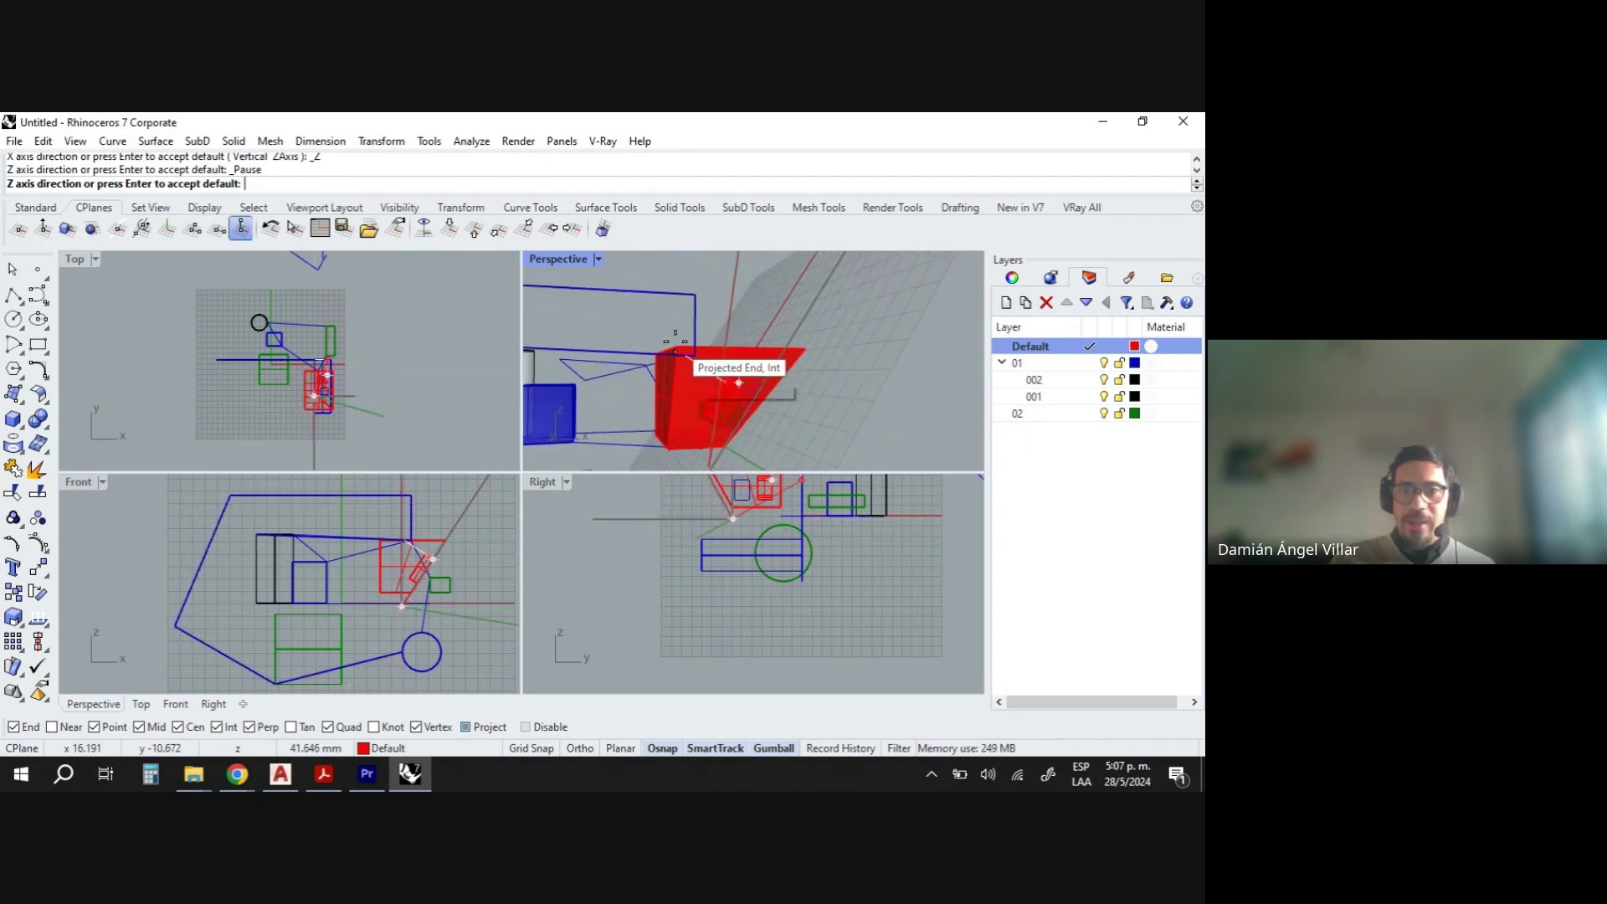
{"action": "key", "text": "Return"}
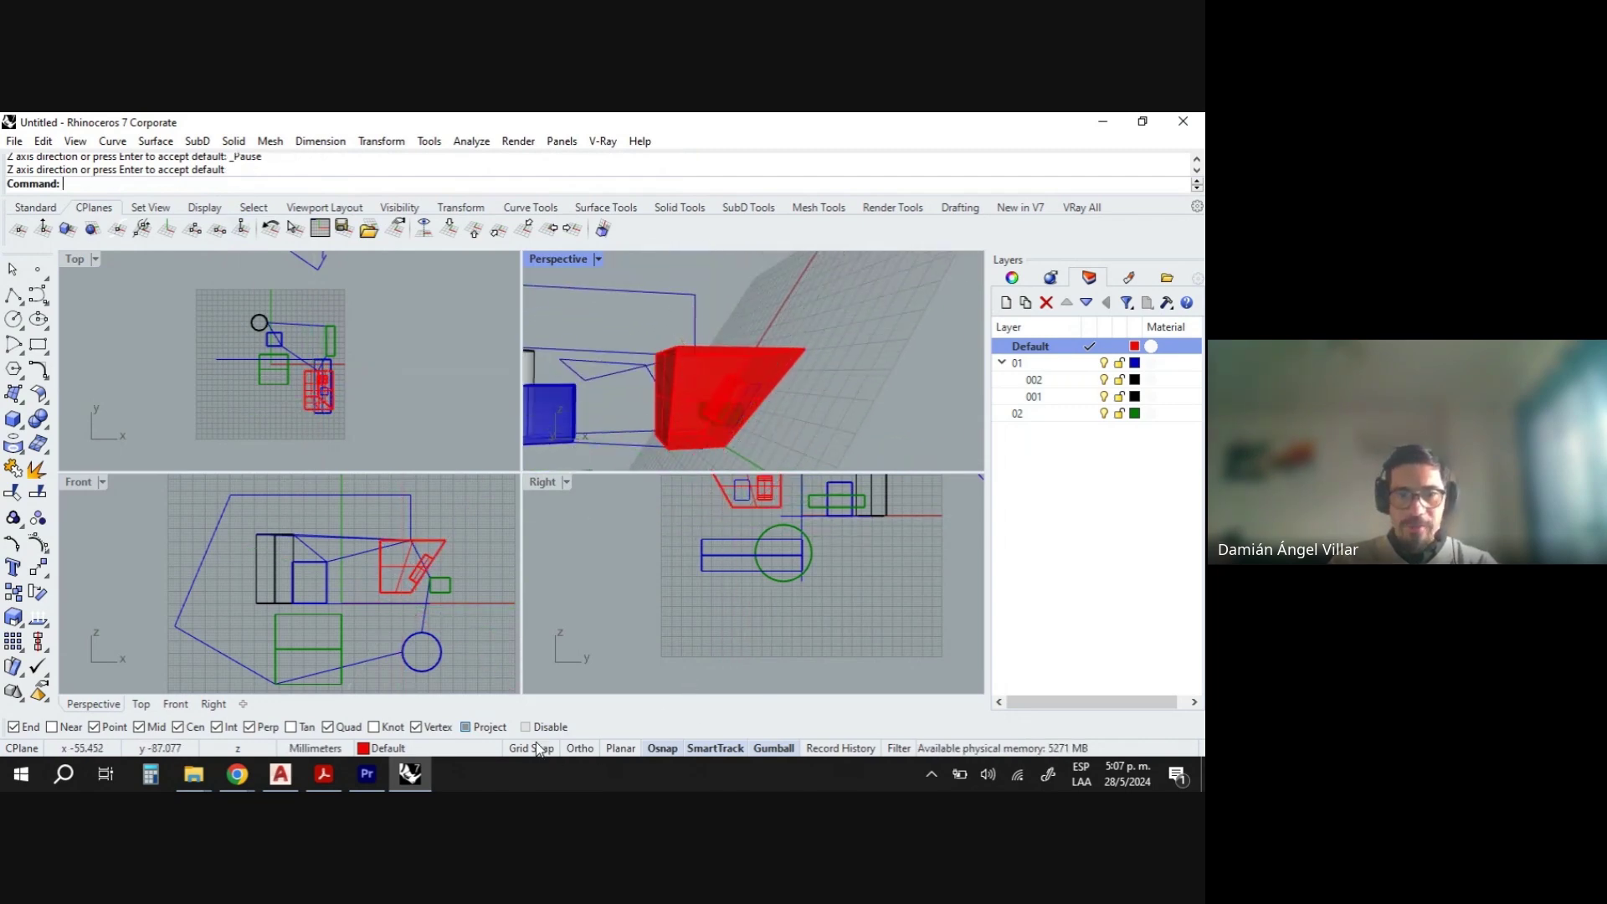
Turn off projected object snaps and set the construction plane by Z-axis along the red solid's edge, from lower to upper corner.
{"action": "left_click", "coordinate": [466, 728]}
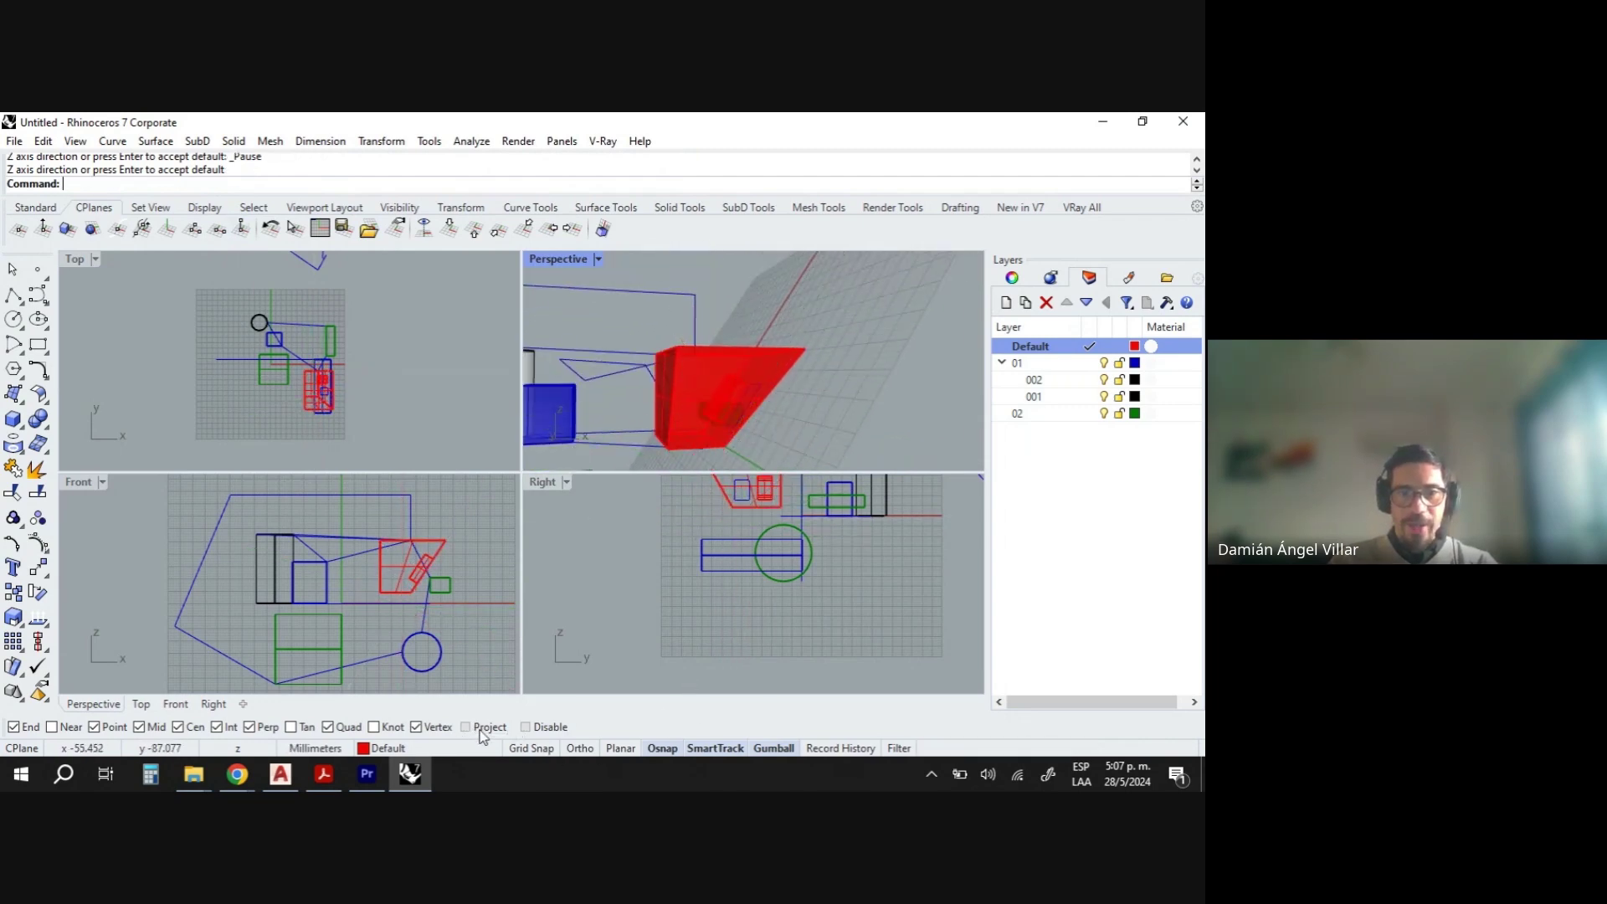
{"action": "left_click", "coordinate": [242, 226]}
{"action": "right_click_drag", "start_coordinate": [711, 465], "coordinate": [678, 418]}
{"action": "left_click", "coordinate": [662, 456]}
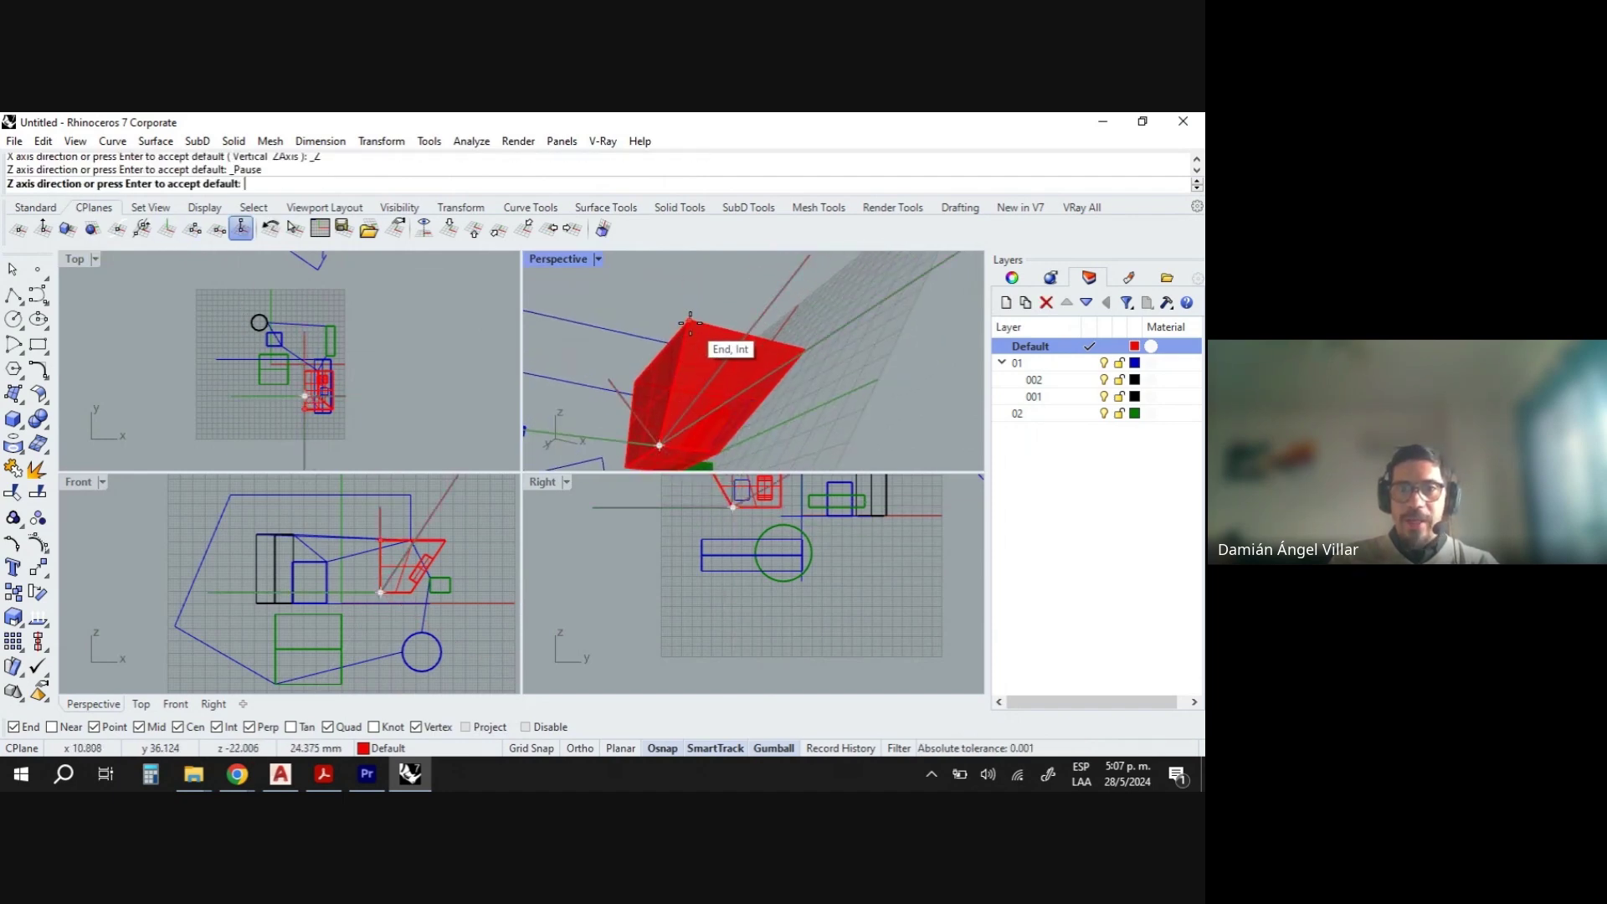
{"action": "left_click", "coordinate": [690, 323]}
{"action": "right_click_drag", "start_coordinate": [690, 323], "coordinate": [603, 454]}
{"action": "scroll", "coordinate": [704, 391], "scroll_direction": "up", "scroll_amount": 10}
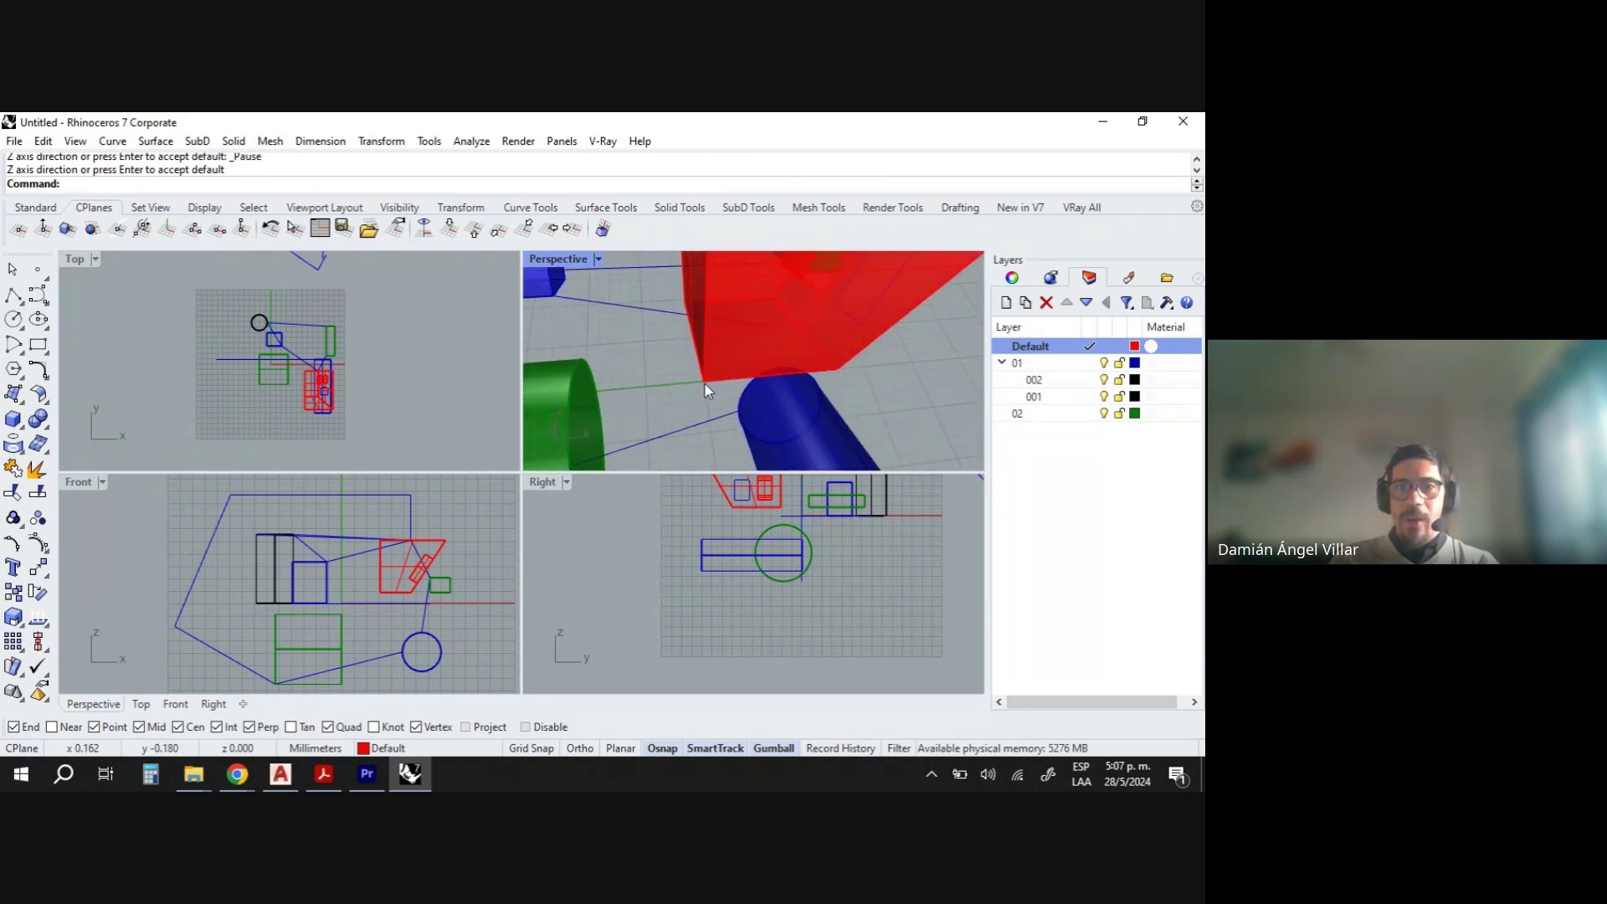
{"action": "scroll", "coordinate": [705, 387], "scroll_direction": "down", "scroll_amount": 5}
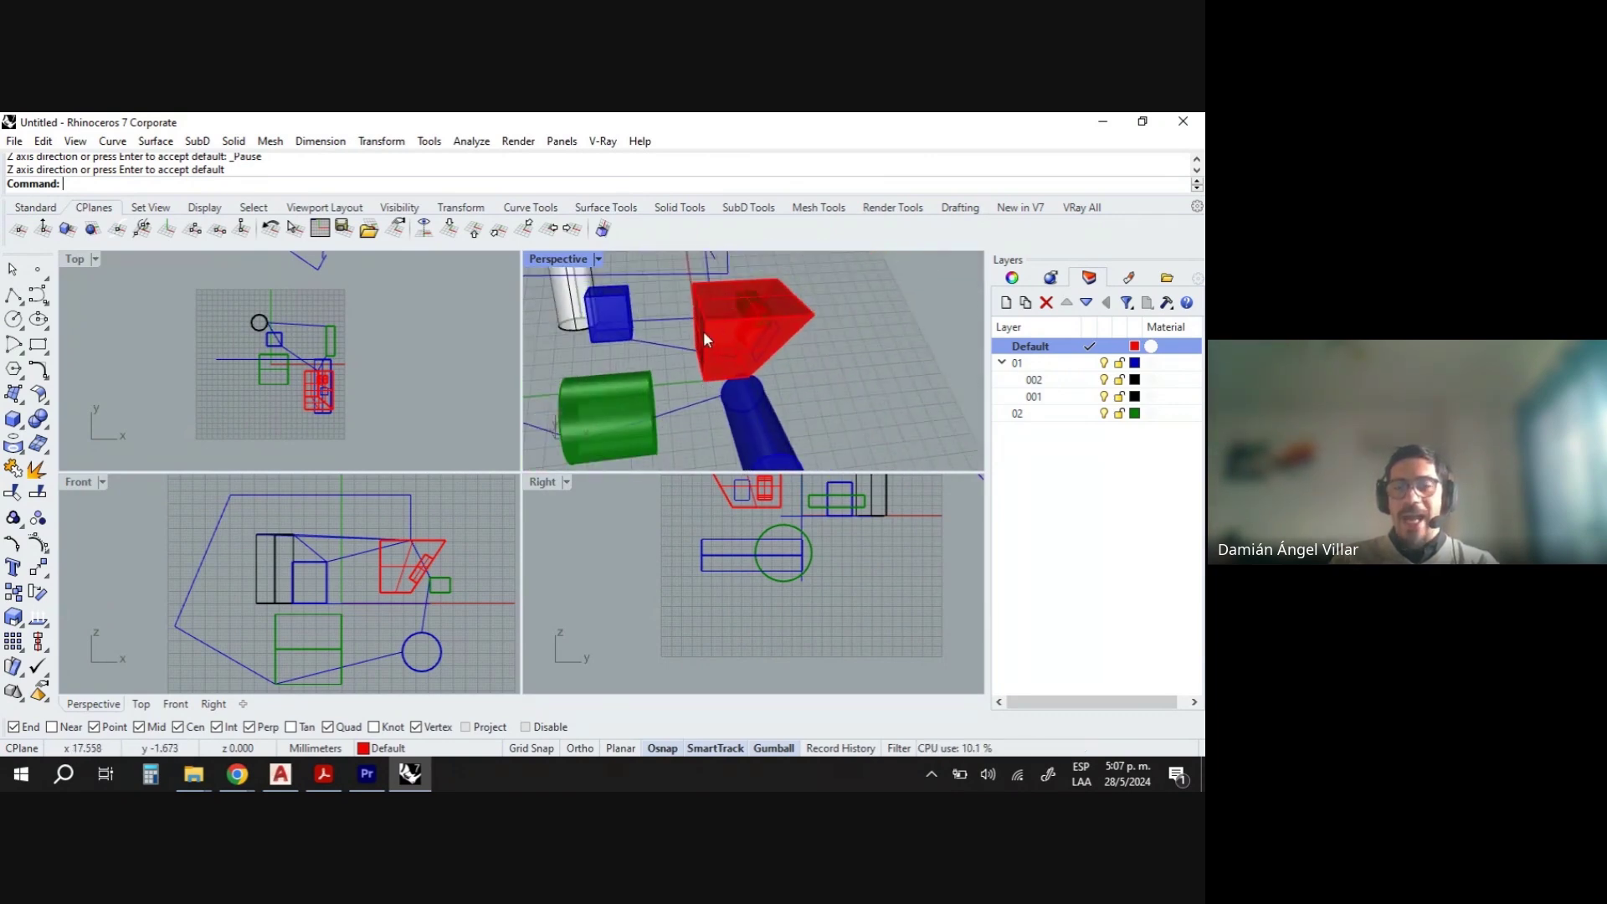
{"action": "scroll", "coordinate": [728, 351], "scroll_direction": "down", "scroll_amount": 3}
{"action": "right_click_drag", "start_coordinate": [755, 374], "coordinate": [971, 360]}
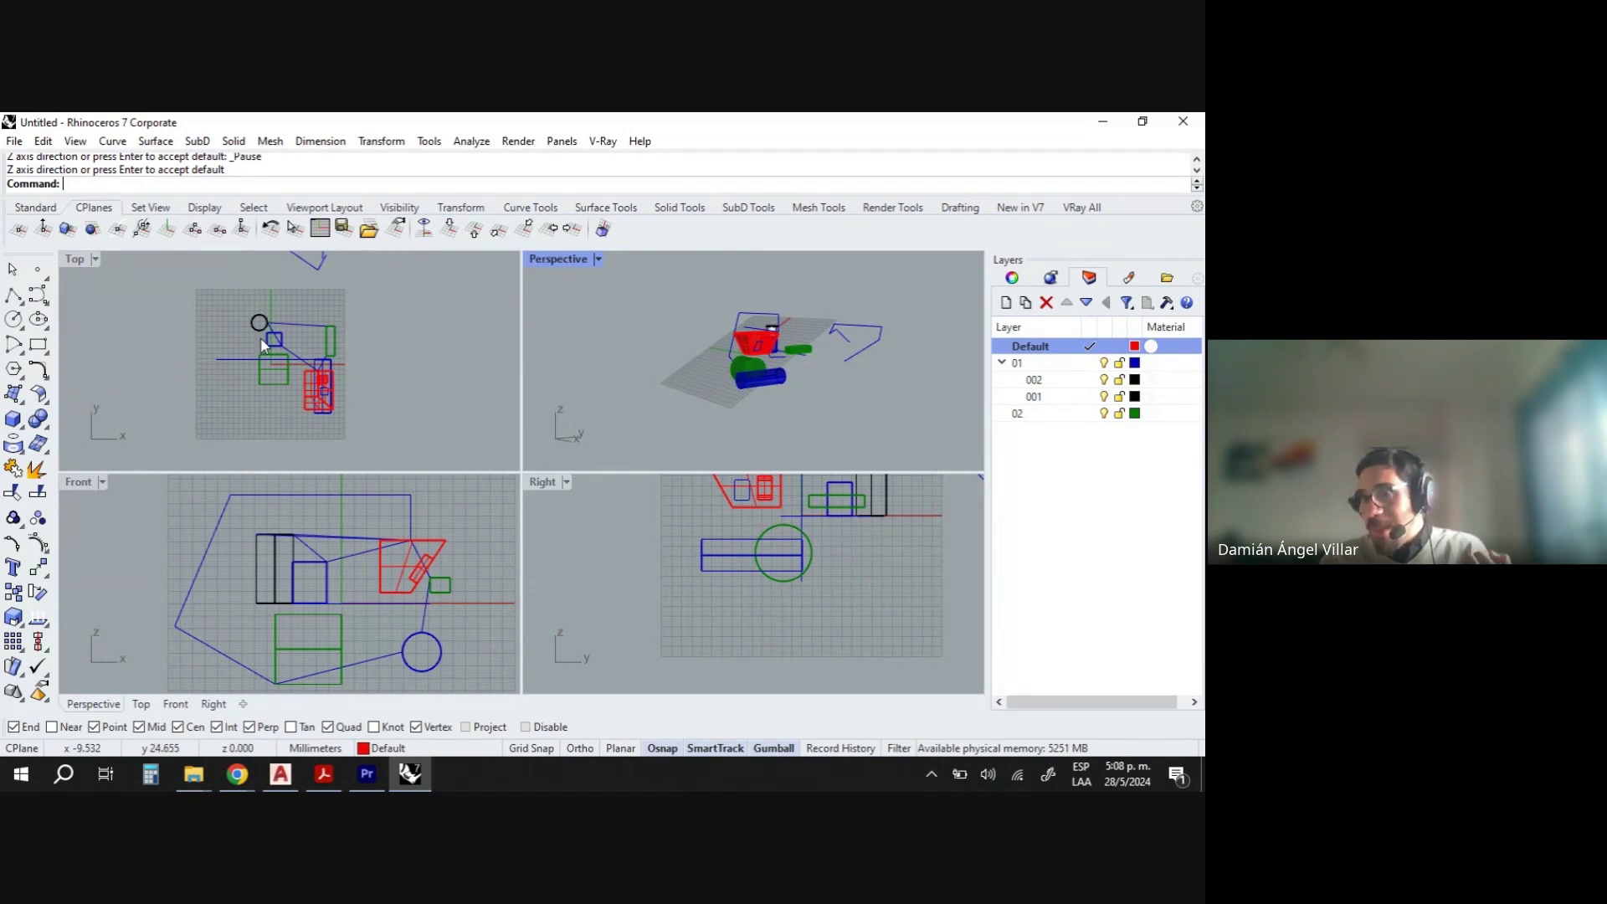
Reset the Perspective construction plane to World Top and save it under the name CPlane 1.
{"action": "left_click", "coordinate": [469, 232]}
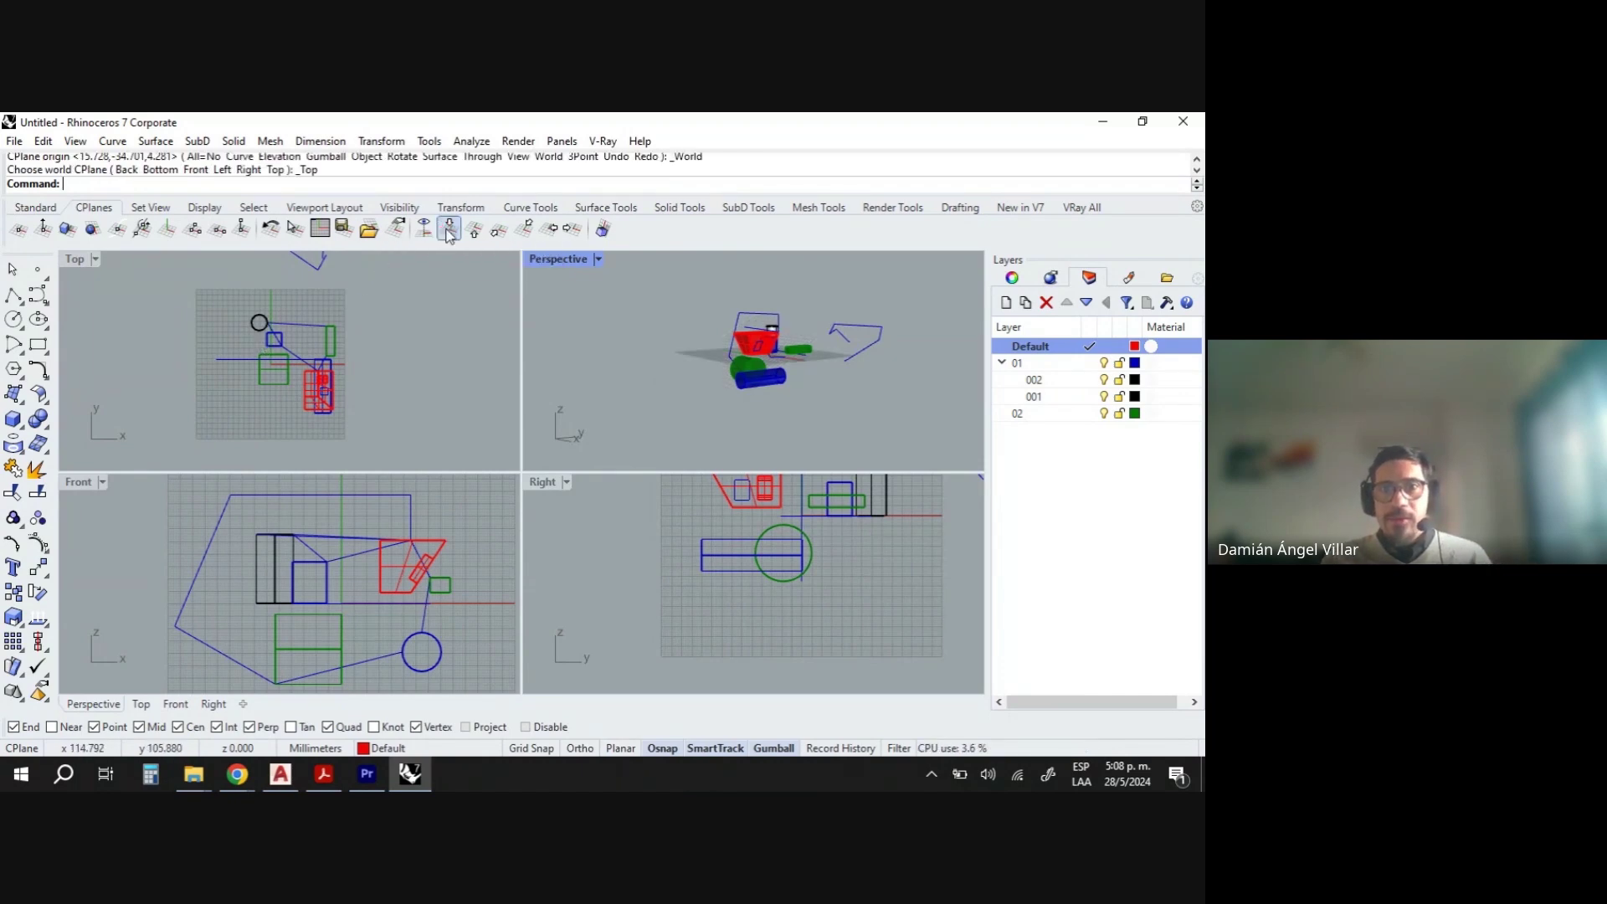
{"action": "right_click_drag", "start_coordinate": [827, 381], "coordinate": [735, 371]}
{"action": "scroll", "coordinate": [787, 377], "scroll_direction": "up", "scroll_amount": 10}
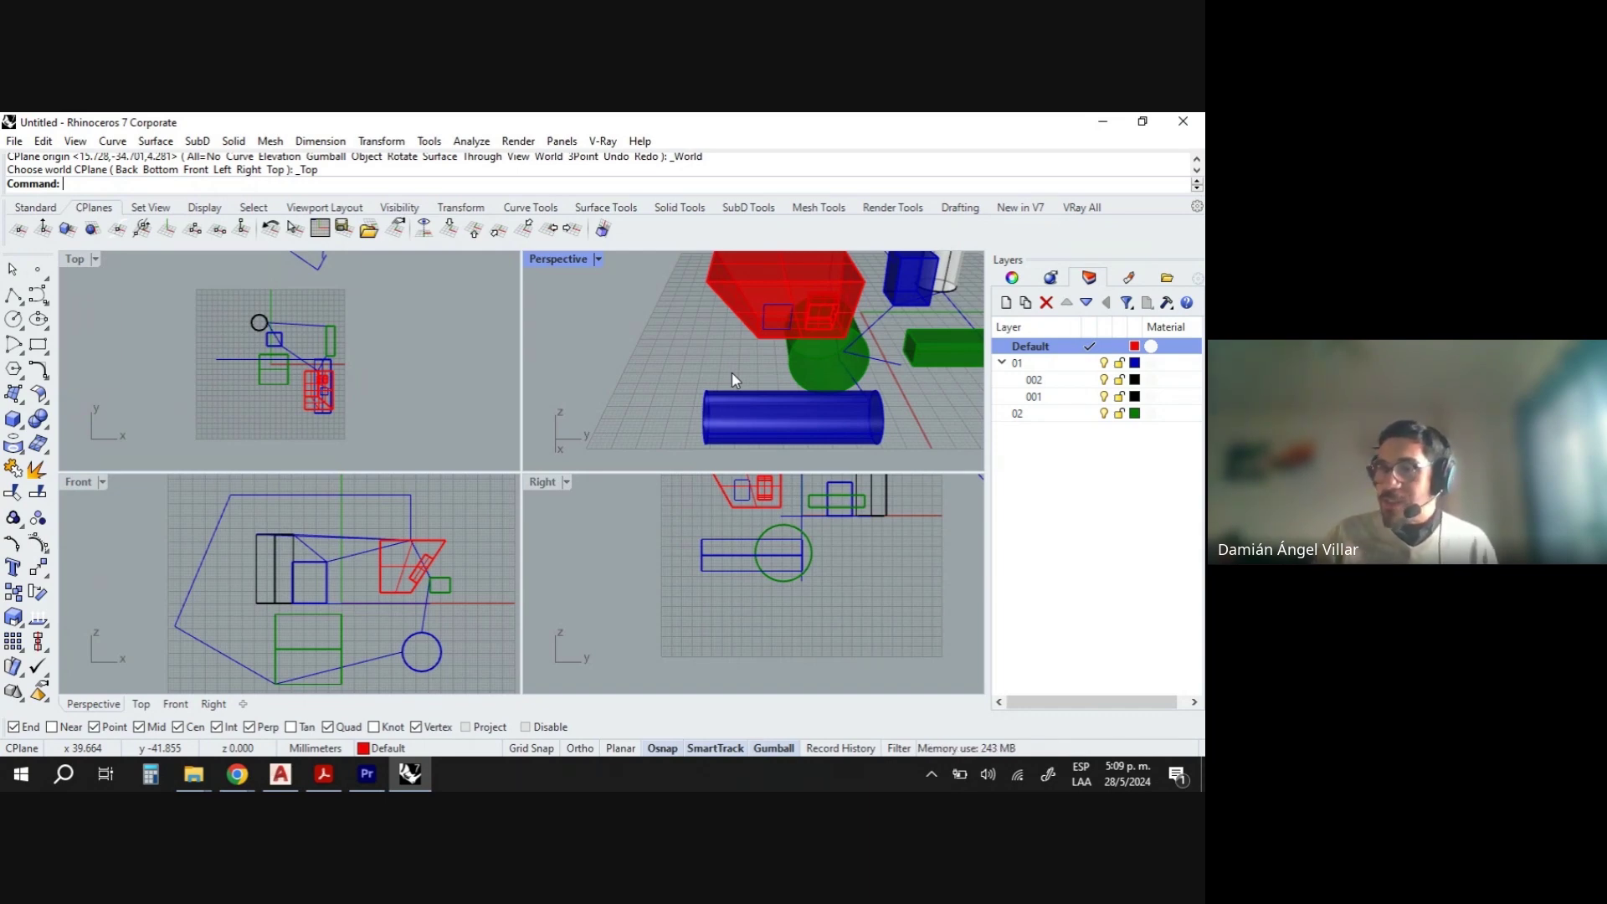
{"action": "left_click", "coordinate": [344, 228]}
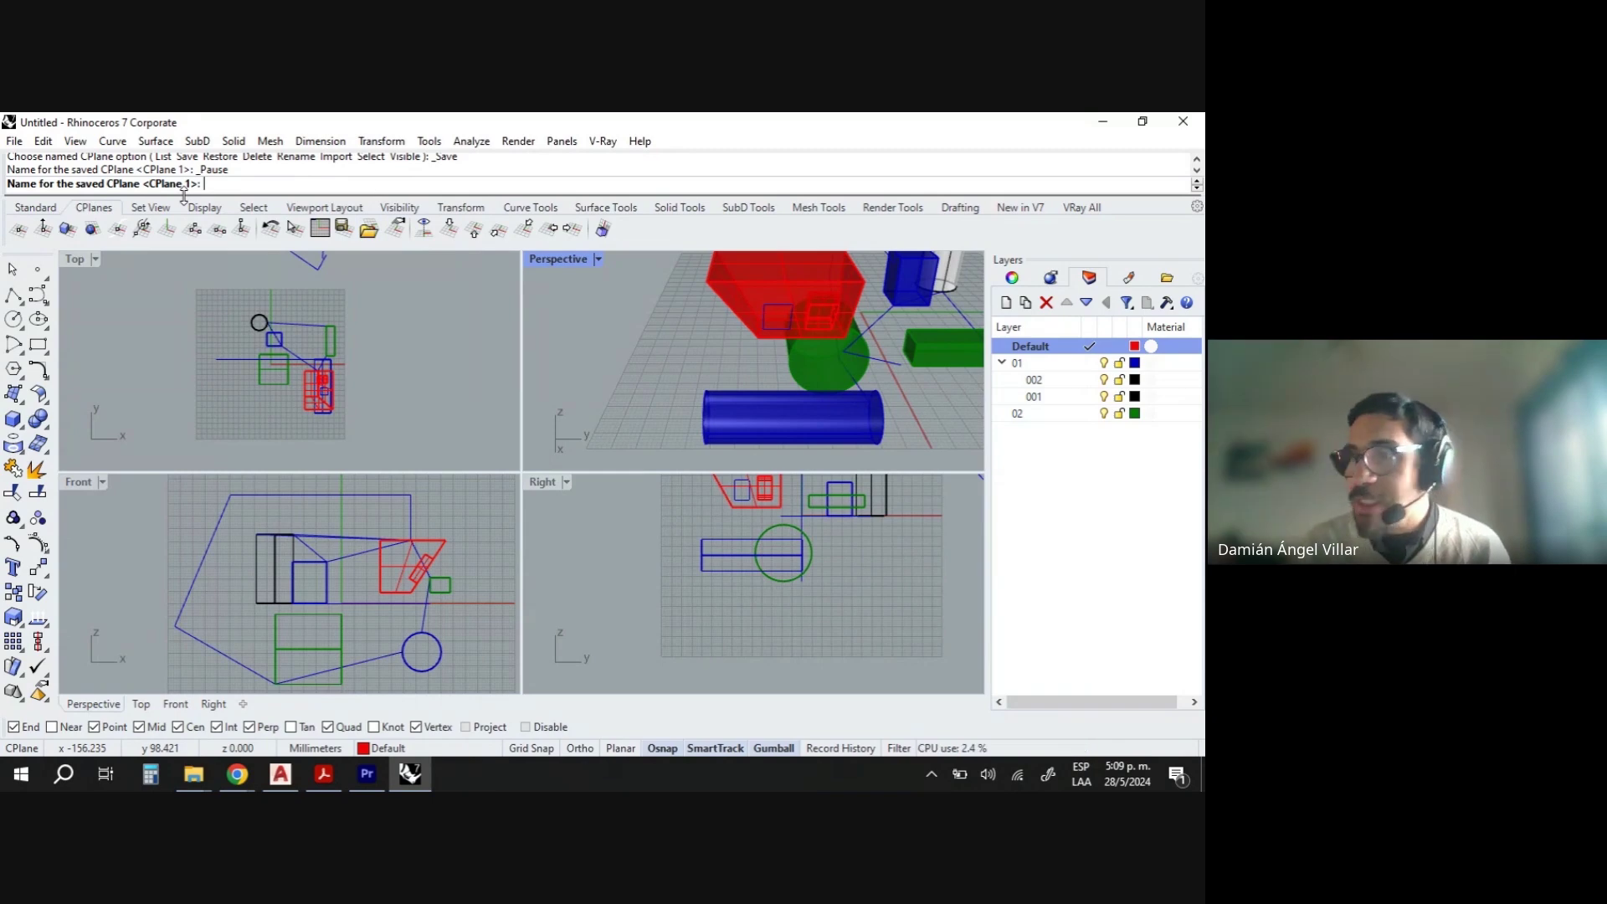
{"action": "key", "text": "Return"}
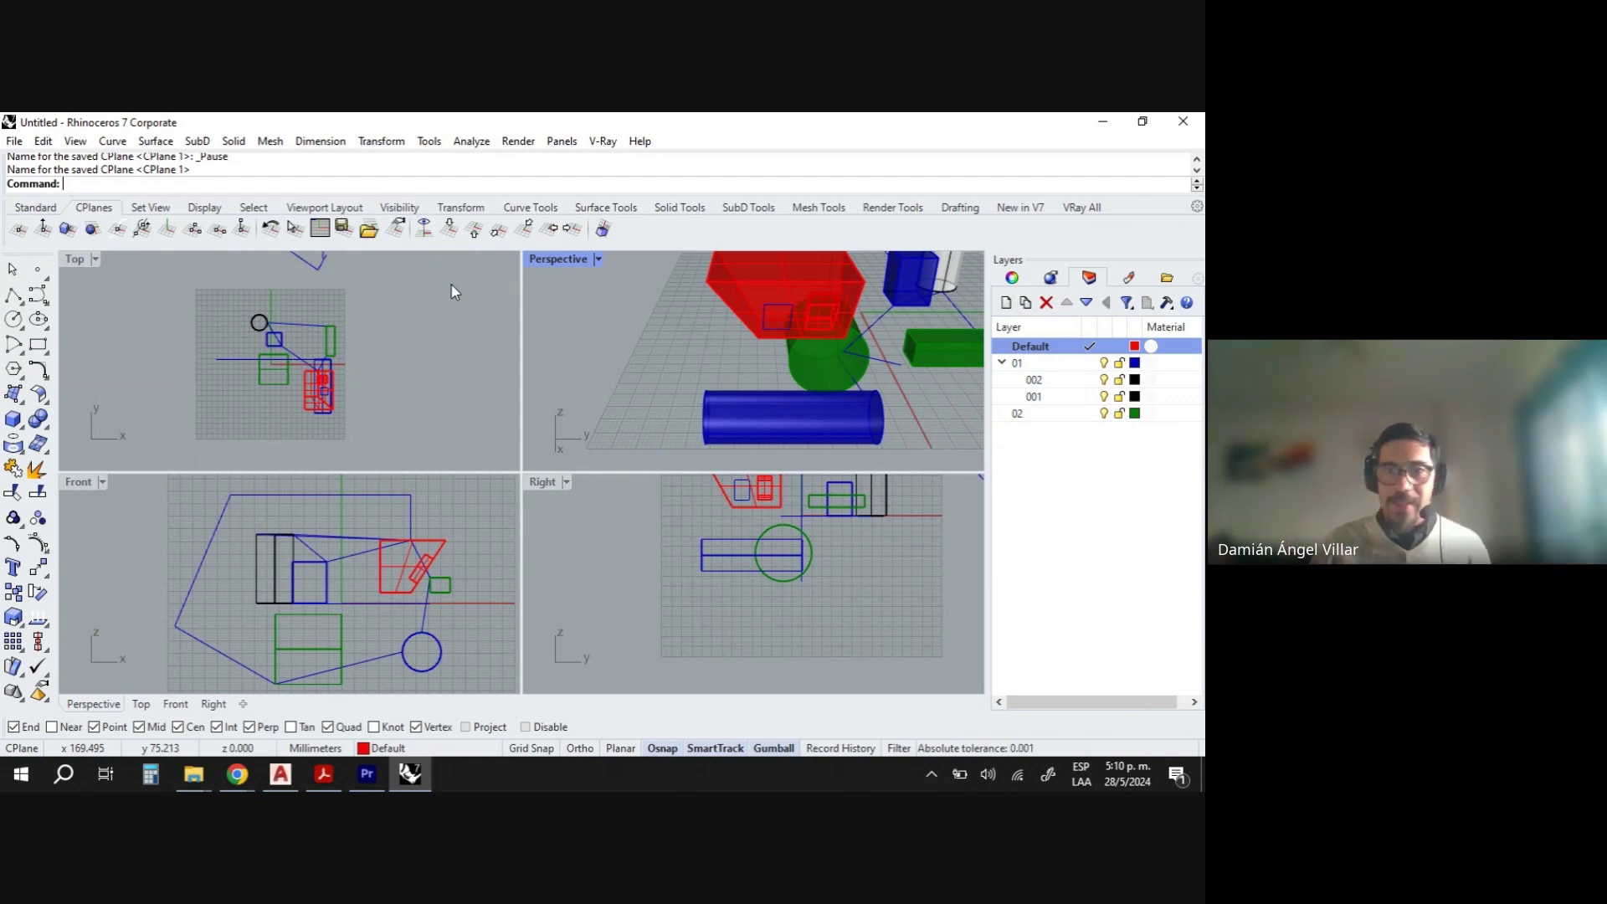
{"action": "scroll", "coordinate": [439, 314], "scroll_direction": "down", "scroll_amount": 2}
{"action": "scroll", "coordinate": [720, 310], "scroll_direction": "down", "scroll_amount": 5}
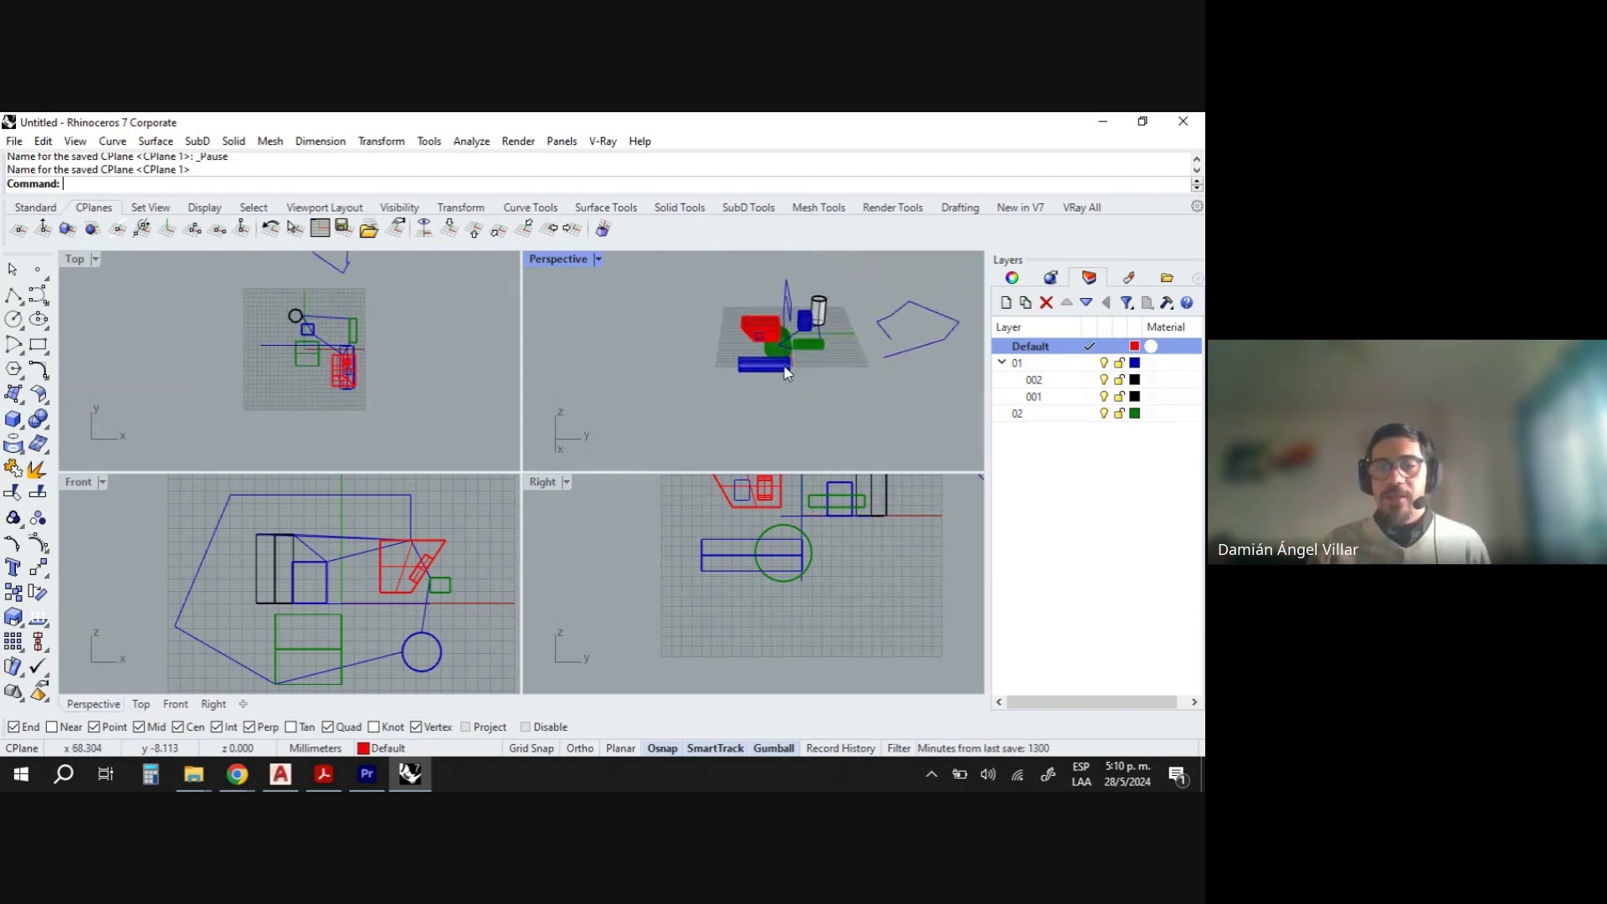
{"action": "scroll", "coordinate": [787, 339], "scroll_direction": "down", "scroll_amount": 1}
{"action": "scroll", "coordinate": [754, 302], "scroll_direction": "up", "scroll_amount": 6}
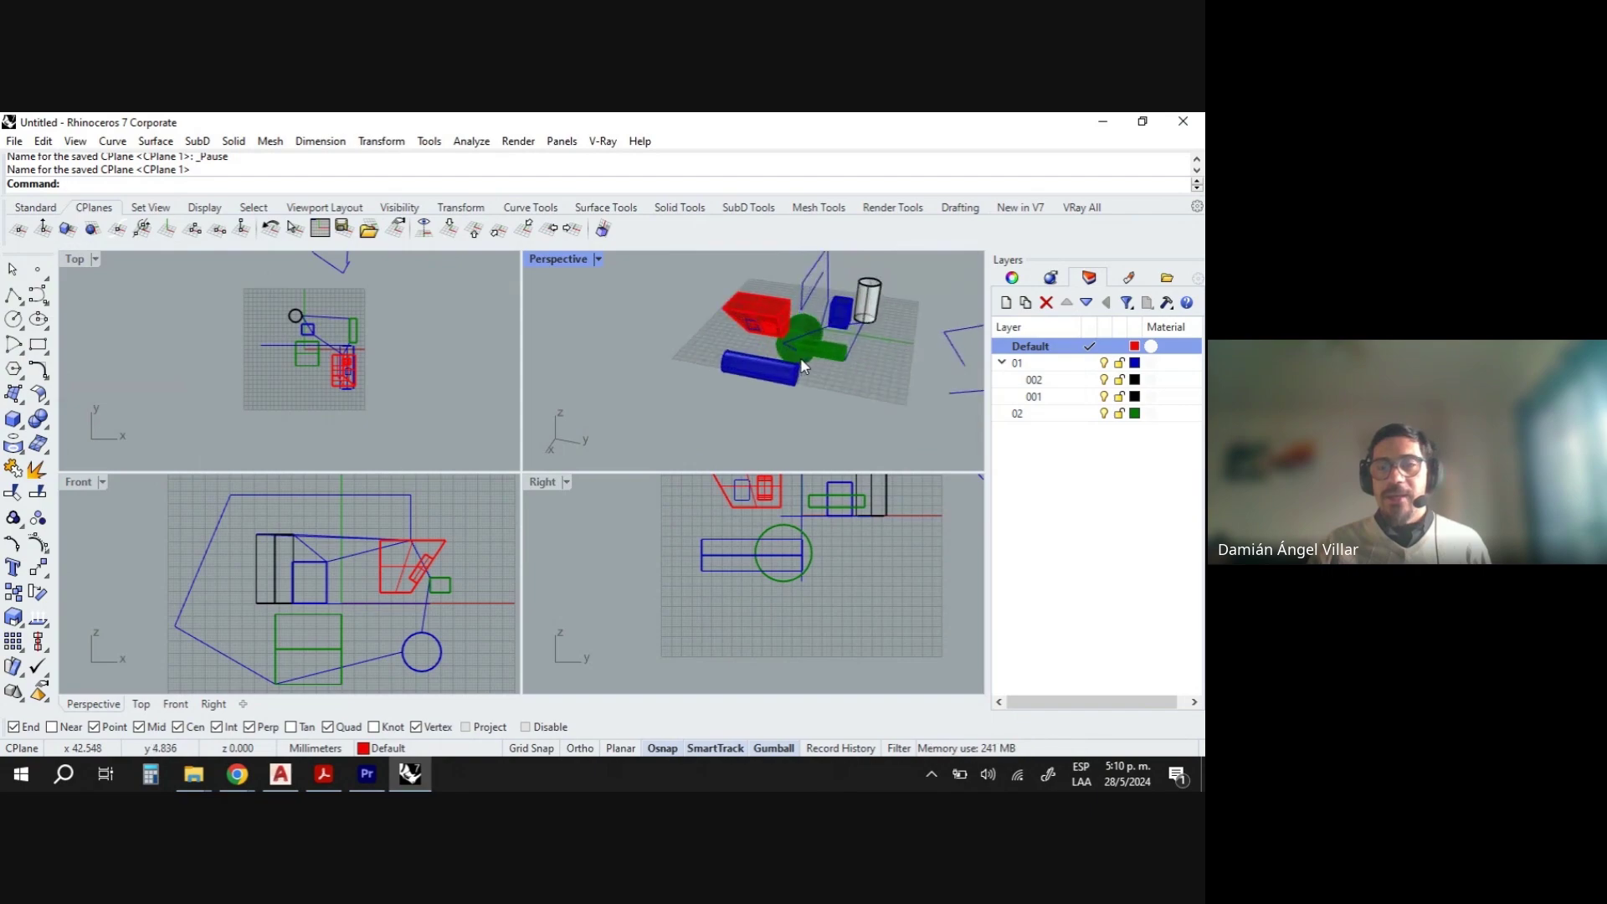
{"action": "scroll", "coordinate": [746, 294], "scroll_direction": "down", "scroll_amount": 5}
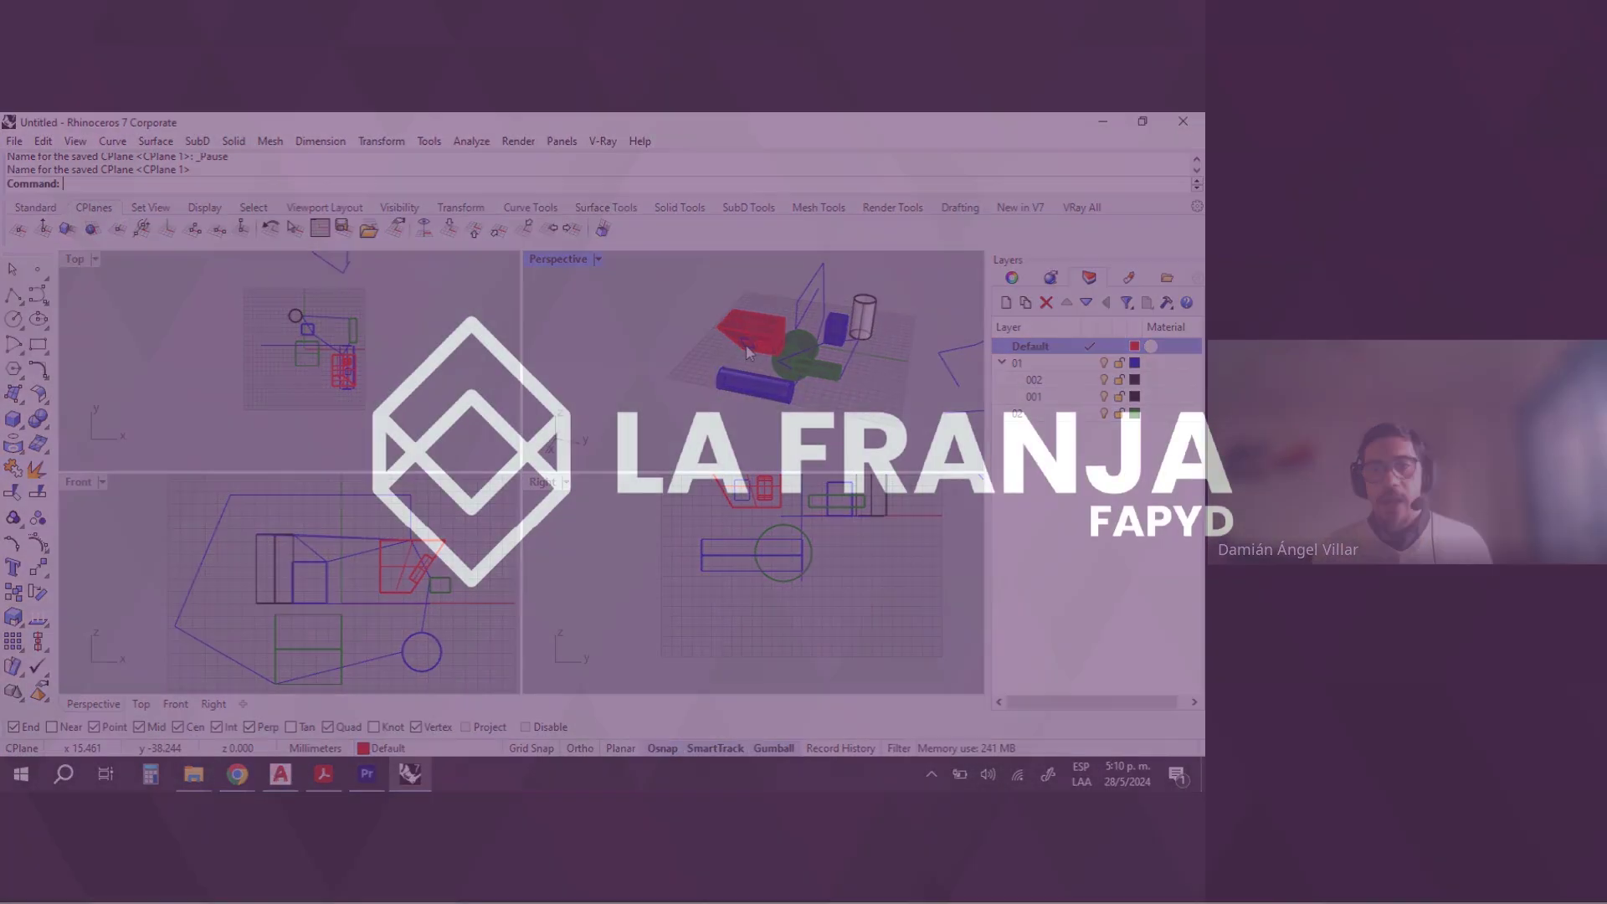